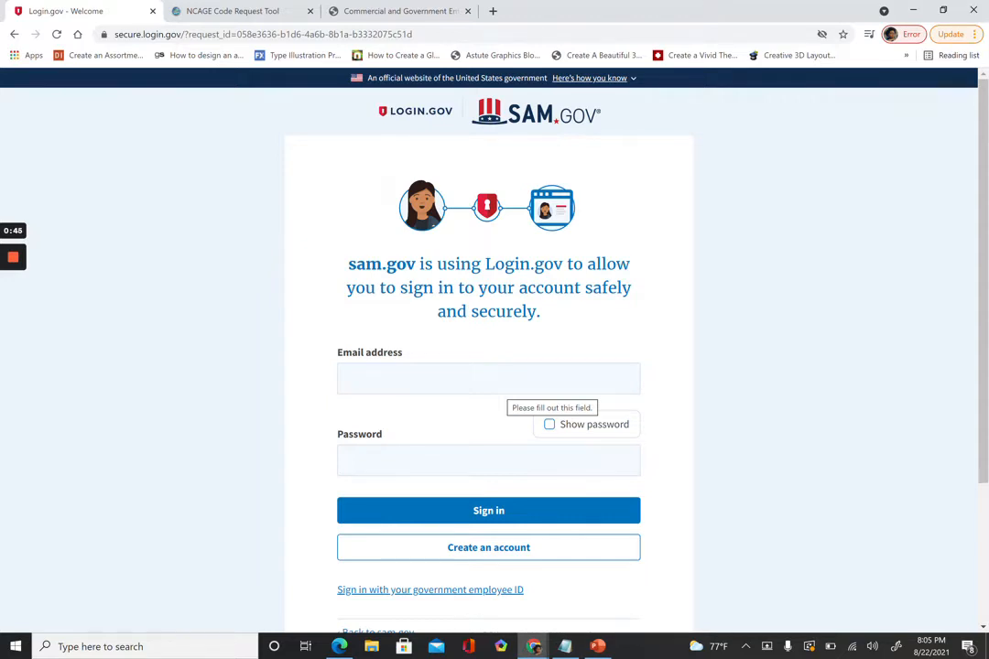
- Sign in through Login.gov with the saved business e-mail and password to reach the Workspace
{"action": "left_click", "coordinate": [431, 378]}
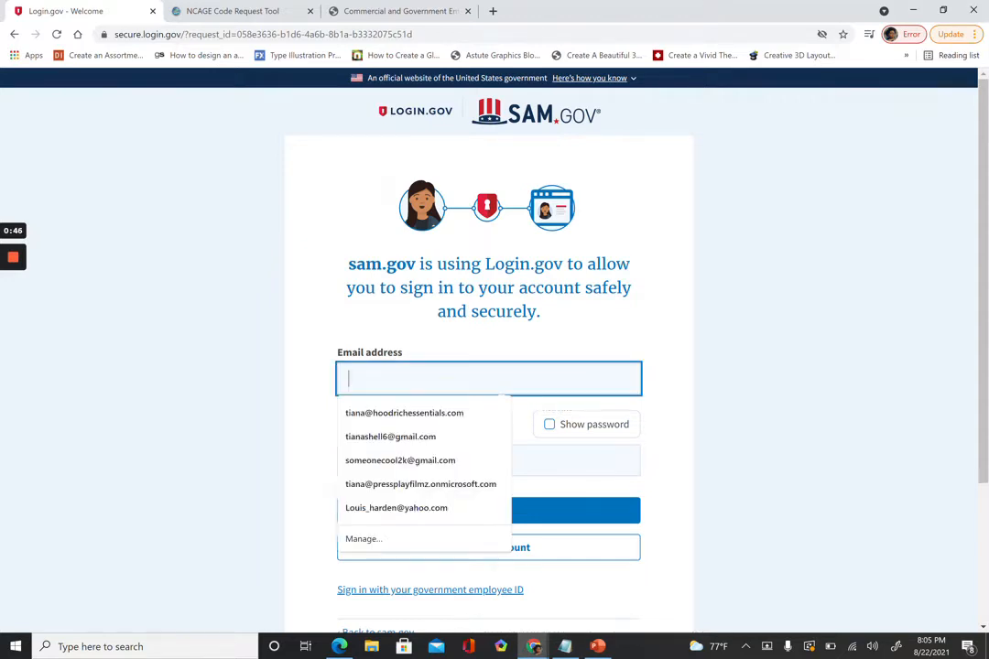
{"action": "left_click", "coordinate": [454, 411]}
{"action": "key", "text": "Tab"}
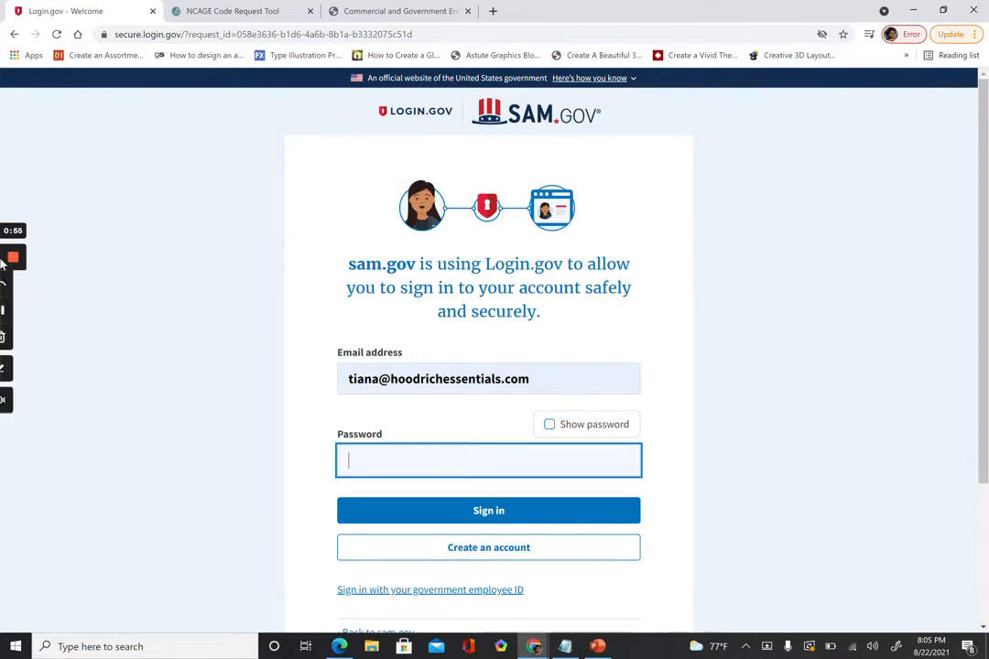
{"action": "left_click", "coordinate": [13, 312]}
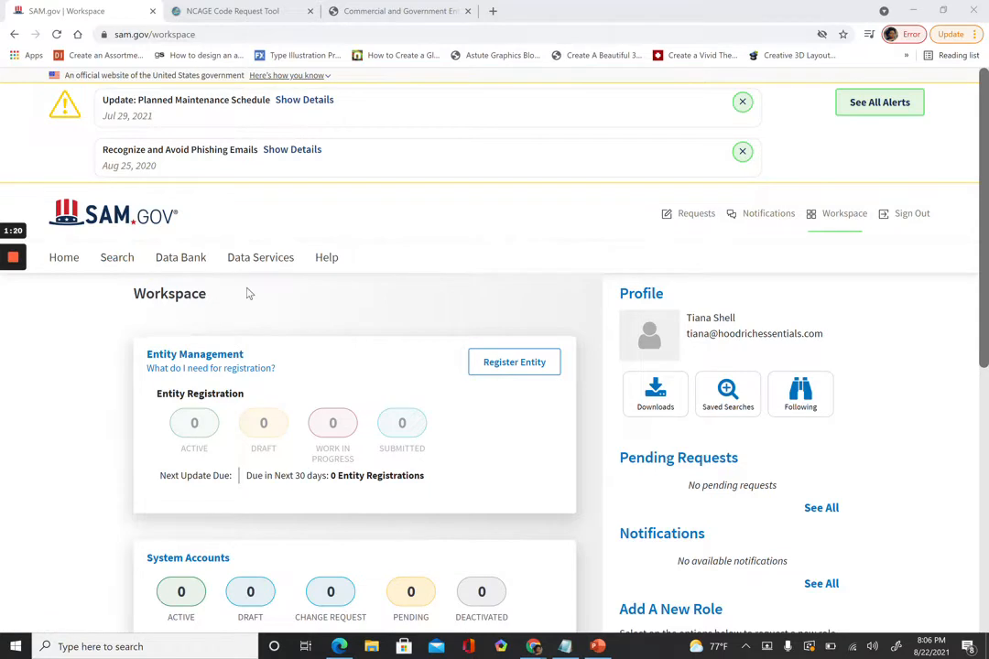
{"action": "scroll", "coordinate": [247, 293], "scroll_direction": "down", "scroll_amount": 1}
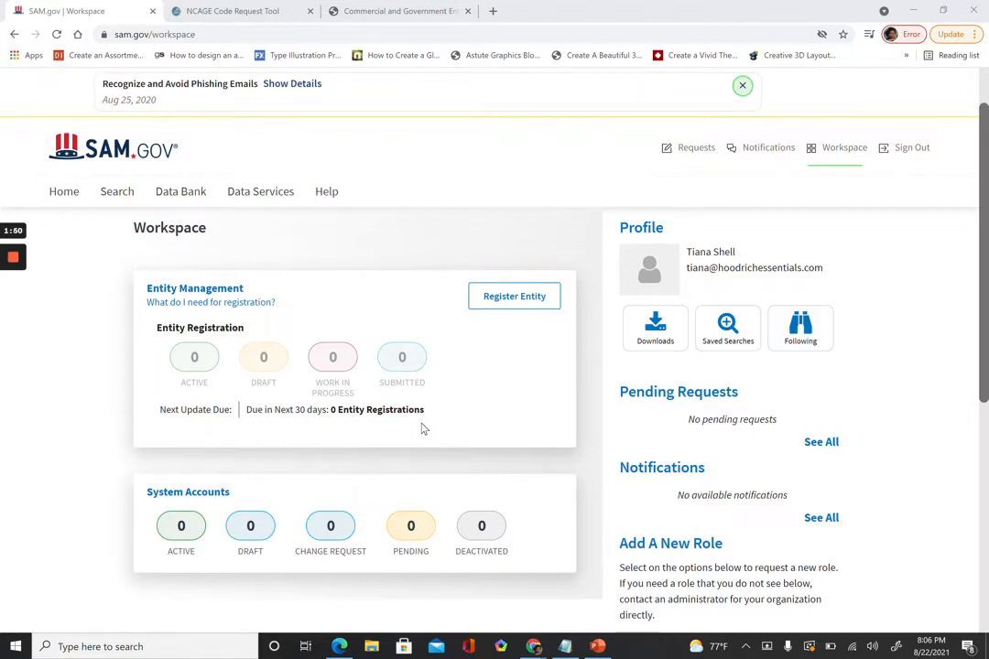
{"action": "mouse_move", "coordinate": [13, 311]}
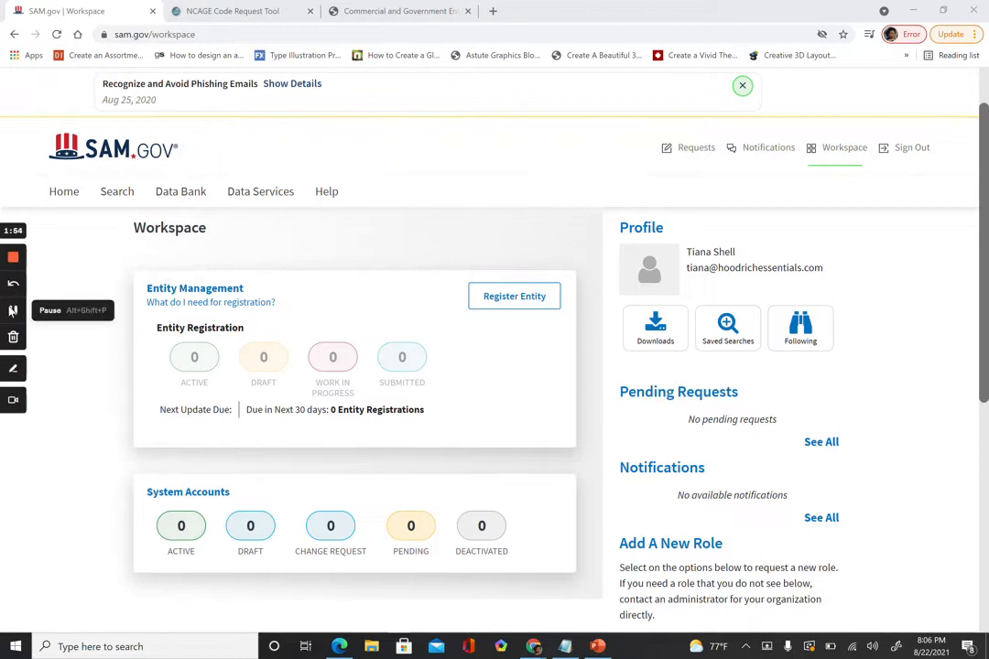
{"action": "left_click", "coordinate": [13, 311]}
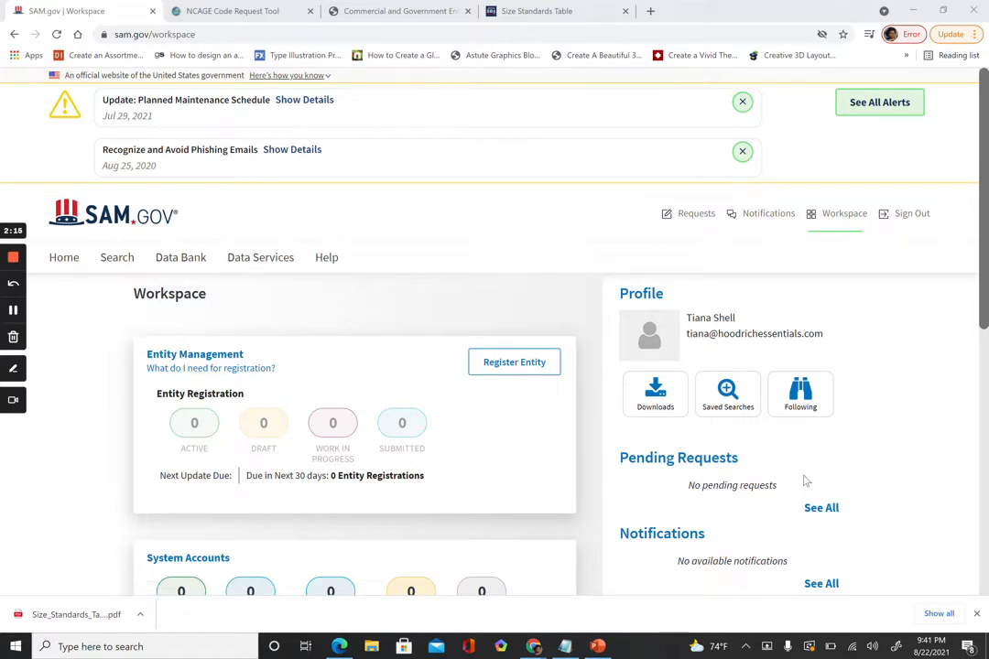
{"action": "scroll", "coordinate": [805, 480], "scroll_direction": "down", "scroll_amount": 2}
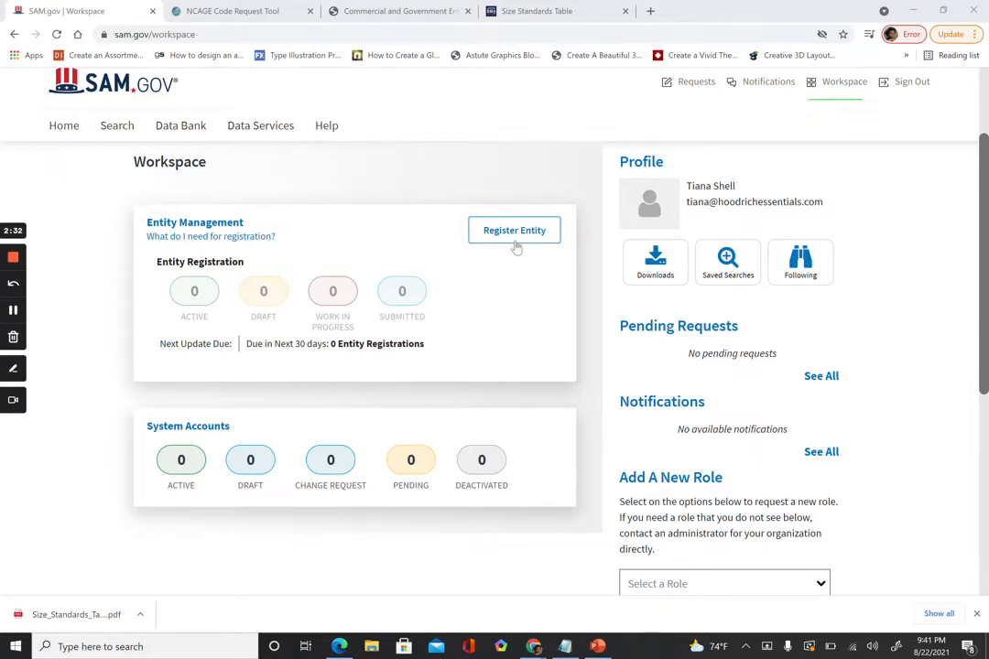
- Begin a new entity registration and read through the Registration Overview
{"action": "left_click", "coordinate": [516, 241]}
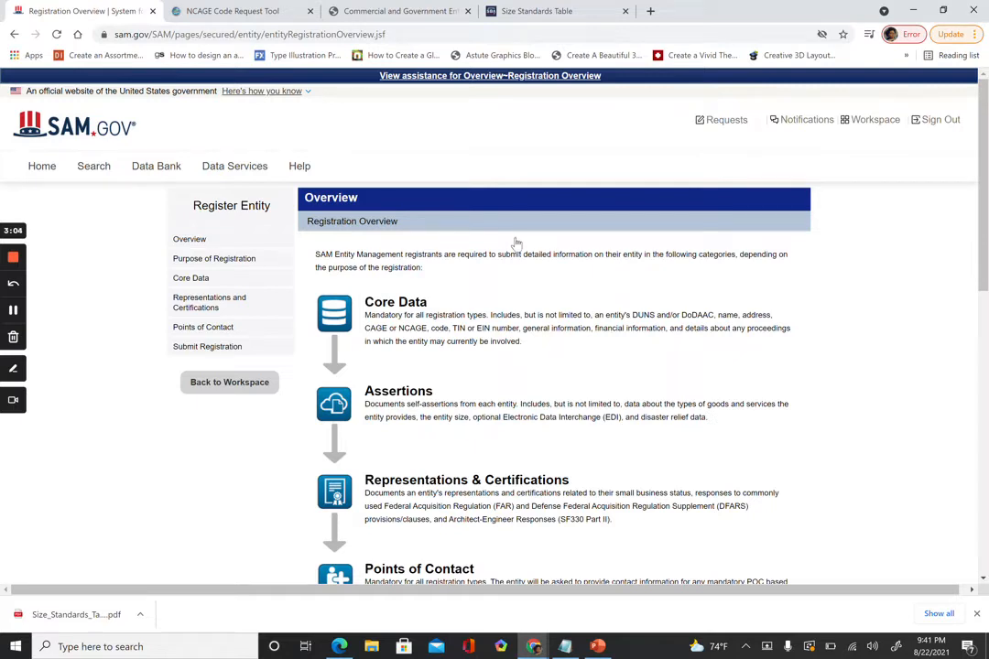
{"action": "scroll", "coordinate": [517, 243], "scroll_direction": "down", "scroll_amount": 1}
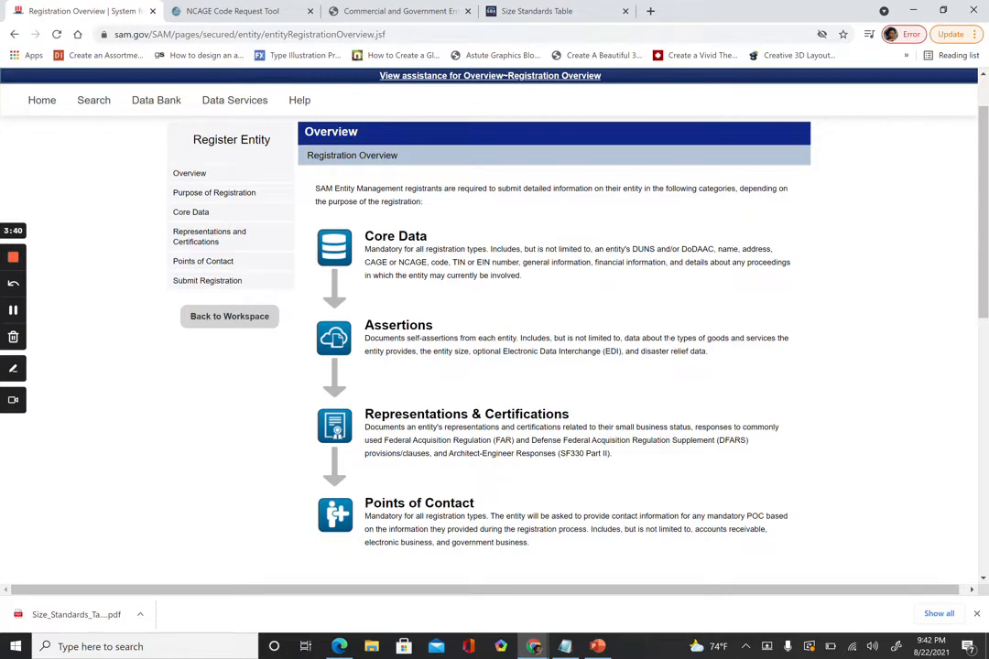
{"action": "scroll", "coordinate": [540, 238], "scroll_direction": "down", "scroll_amount": 1}
{"action": "scroll", "coordinate": [669, 343], "scroll_direction": "down", "scroll_amount": 1}
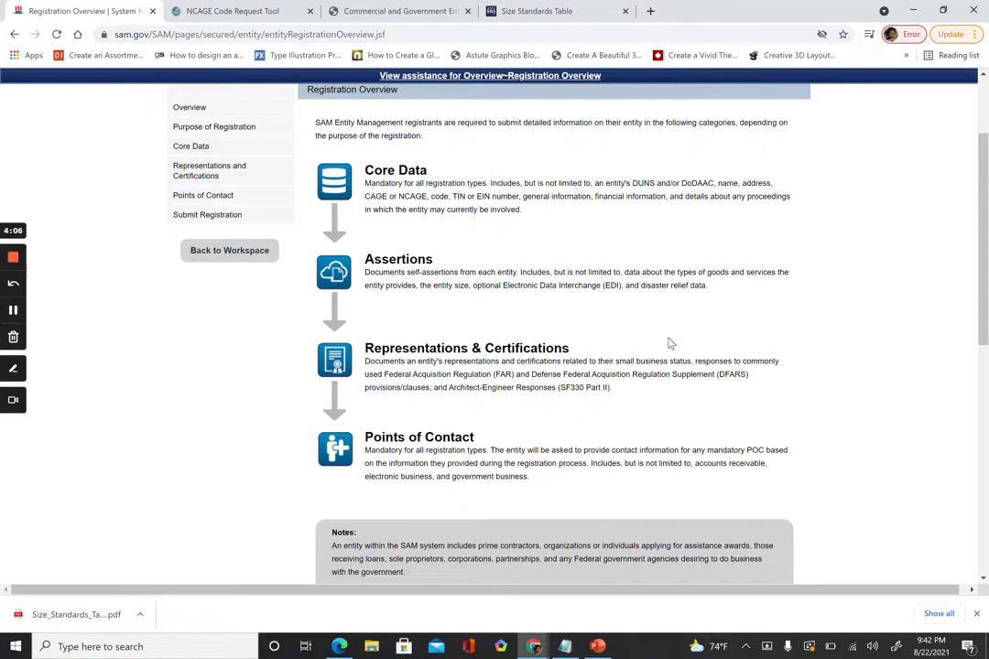
{"action": "scroll", "coordinate": [671, 330], "scroll_direction": "down", "scroll_amount": 3}
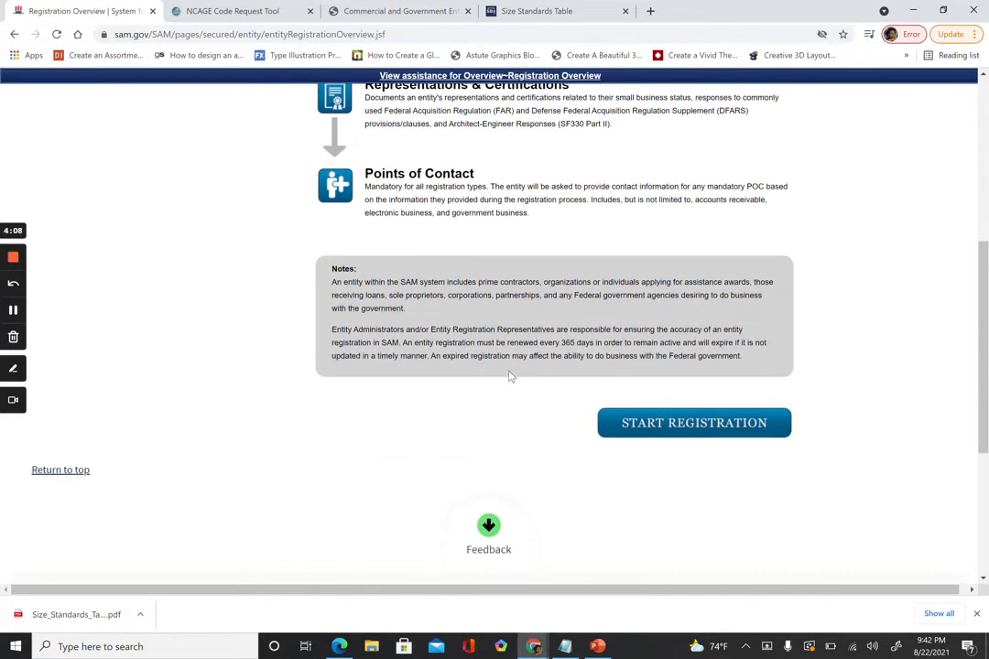
{"action": "left_click", "coordinate": [656, 429]}
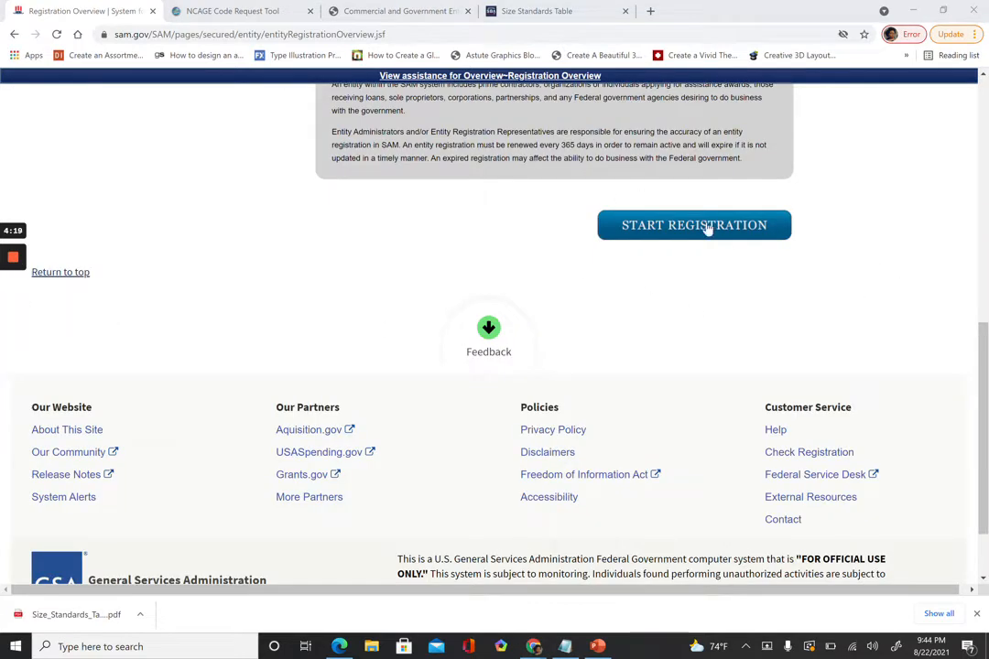
- Review the Before You Start checklist and continue to the registration purpose questions
{"action": "scroll", "coordinate": [708, 240], "scroll_direction": "up", "scroll_amount": 3}
{"action": "scroll", "coordinate": [707, 240], "scroll_direction": "down", "scroll_amount": 2}
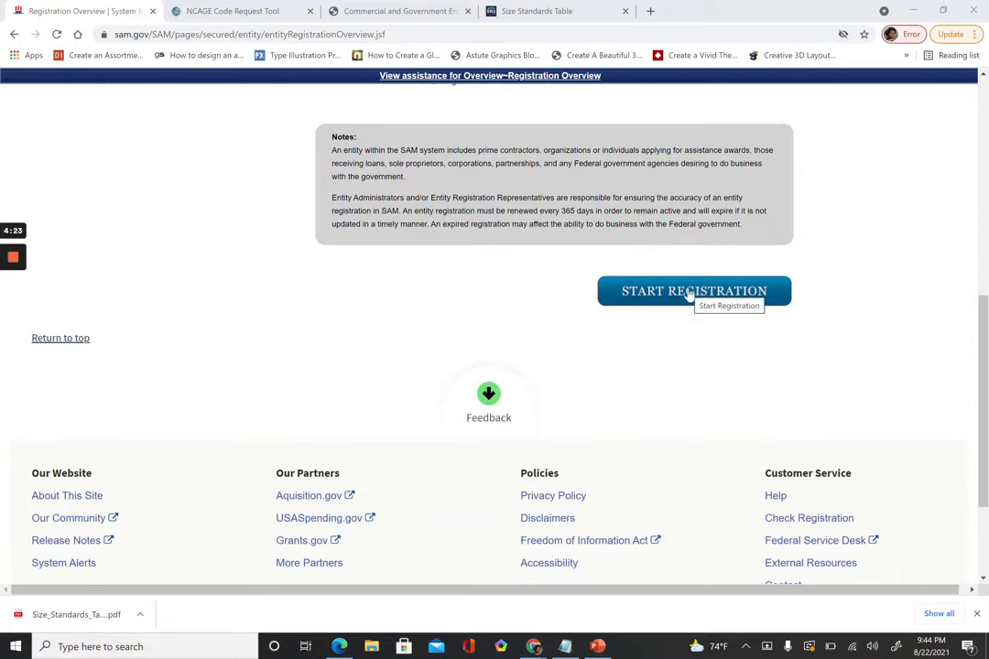
{"action": "left_click", "coordinate": [689, 292]}
{"action": "scroll", "coordinate": [689, 291], "scroll_direction": "down", "scroll_amount": 1}
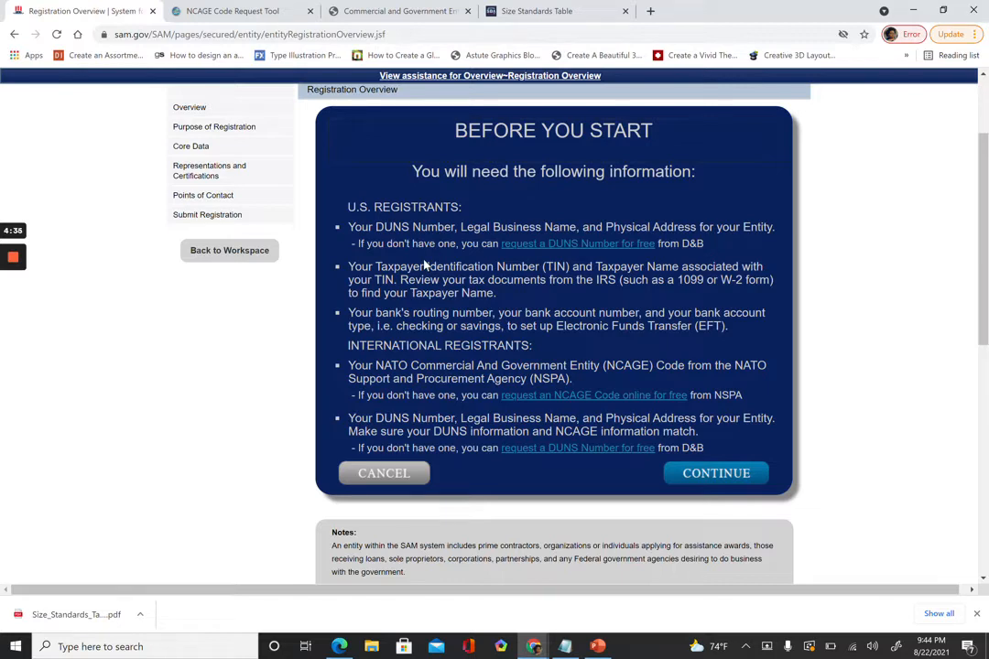
{"action": "left_click", "coordinate": [724, 475]}
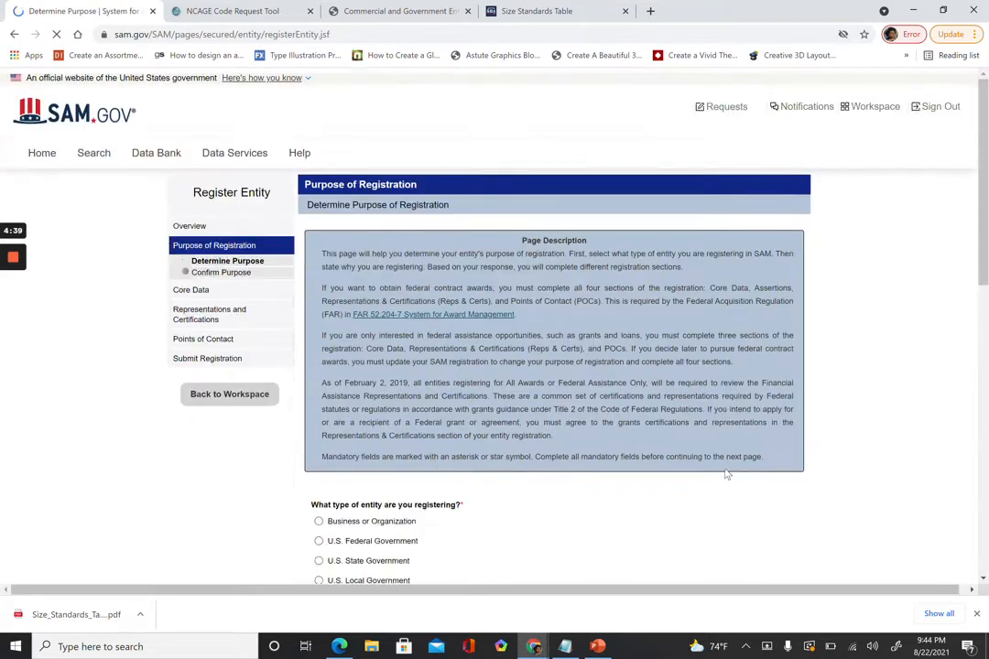
- Choose Business or Organization and the bid-on-federal-contracts reason, giving an All Awards purpose
{"action": "scroll", "coordinate": [666, 435], "scroll_direction": "down", "scroll_amount": 2}
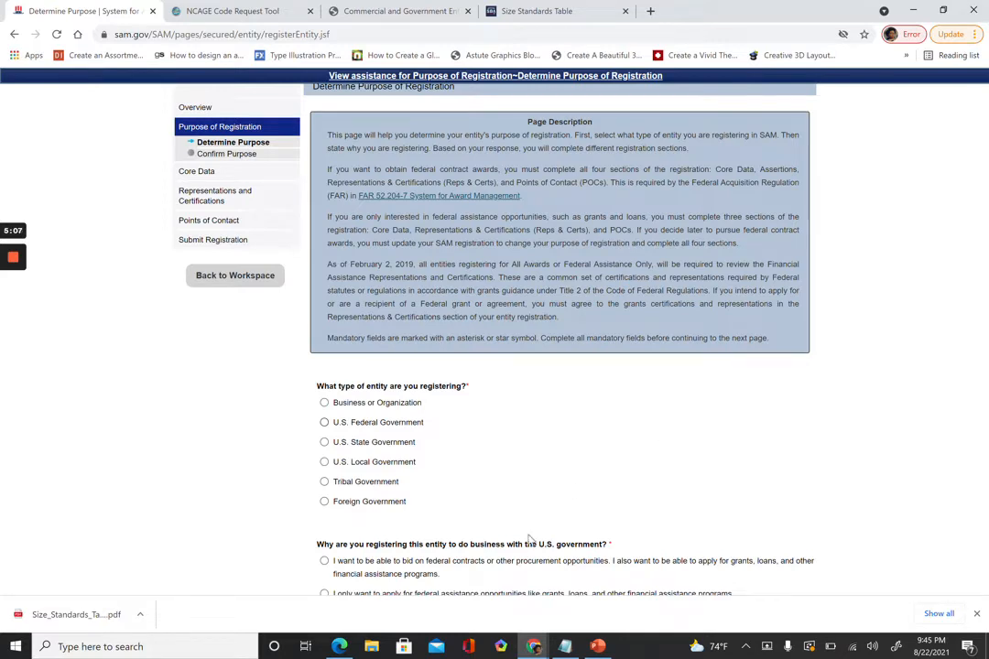
{"action": "scroll", "coordinate": [460, 432], "scroll_direction": "down", "scroll_amount": 1}
{"action": "scroll", "coordinate": [460, 432], "scroll_direction": "down", "scroll_amount": 1}
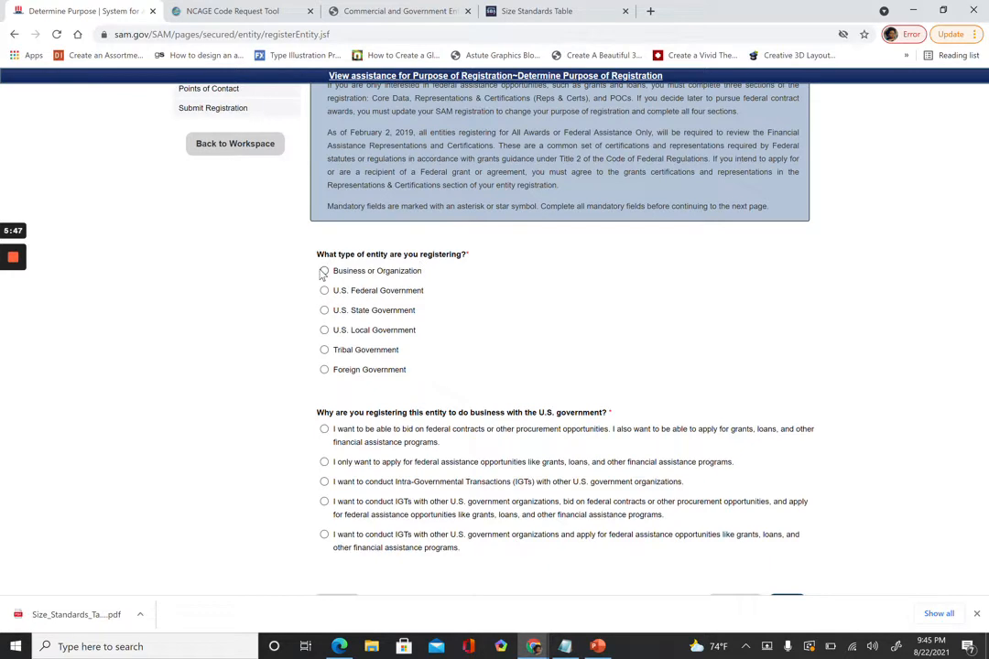
{"action": "left_click", "coordinate": [325, 271]}
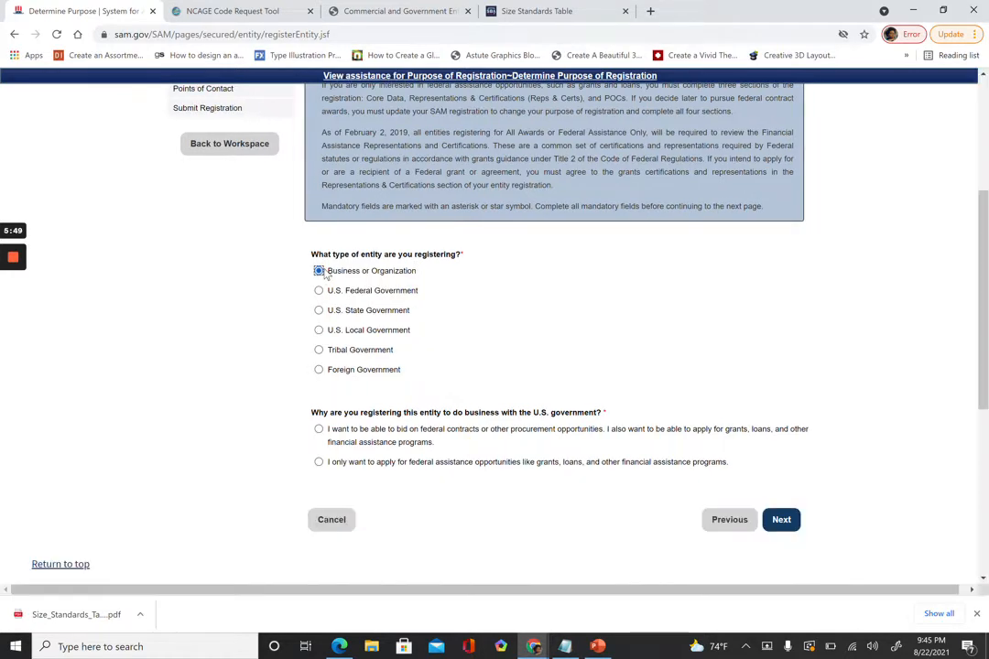
{"action": "scroll", "coordinate": [336, 360], "scroll_direction": "down", "scroll_amount": 2}
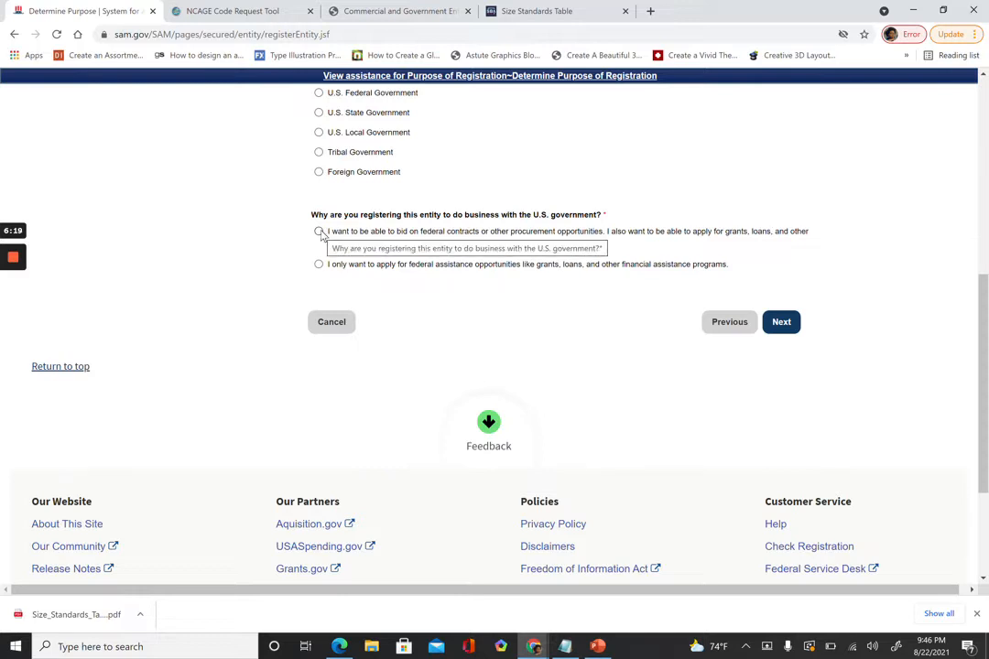
{"action": "left_click", "coordinate": [318, 232]}
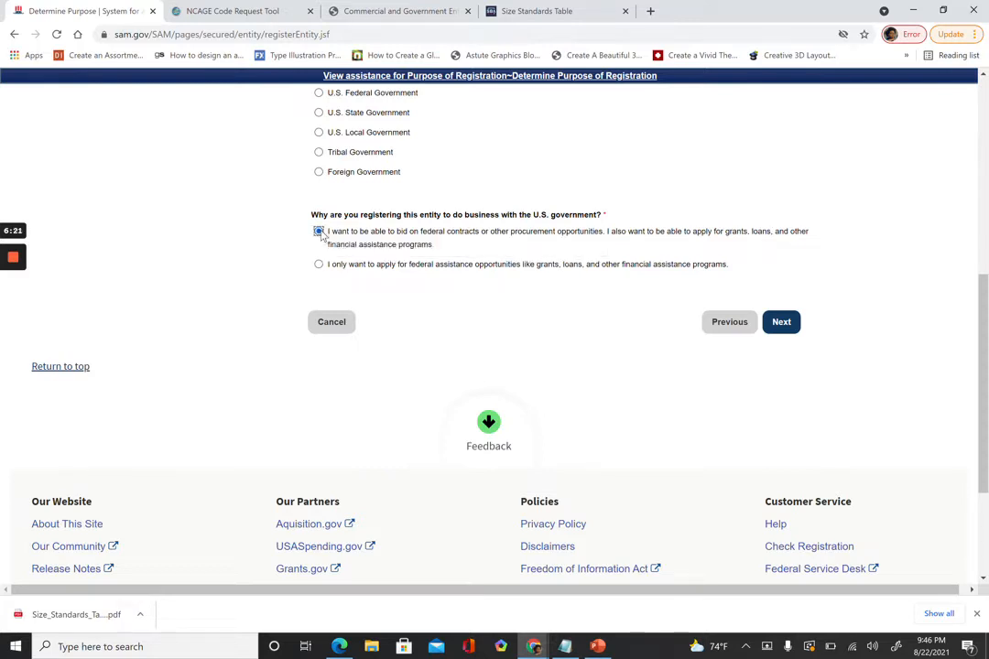
{"action": "left_click", "coordinate": [777, 332]}
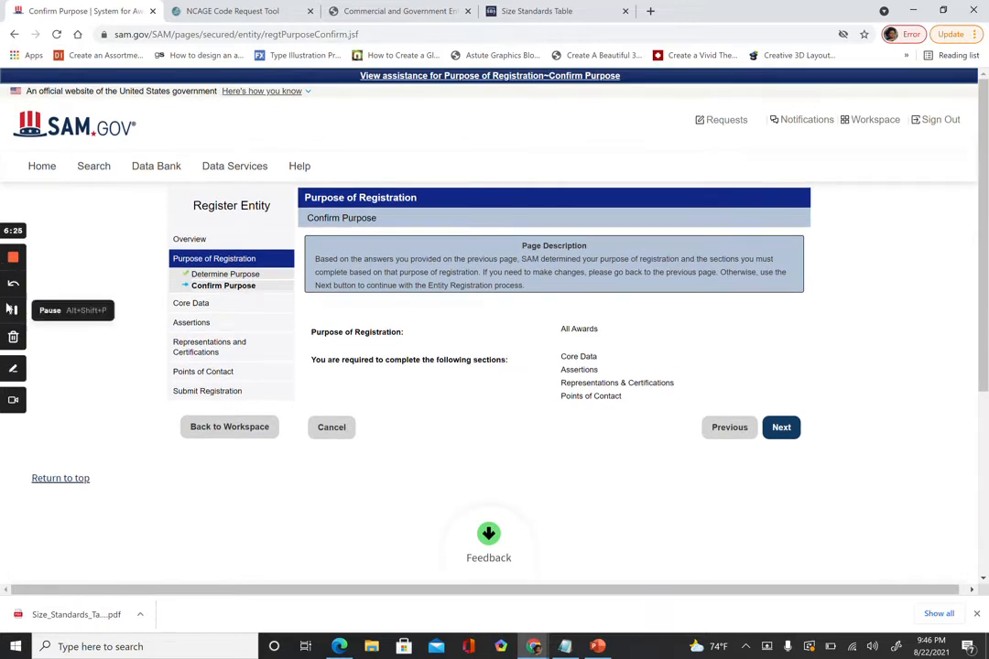
{"action": "left_click", "coordinate": [13, 309]}
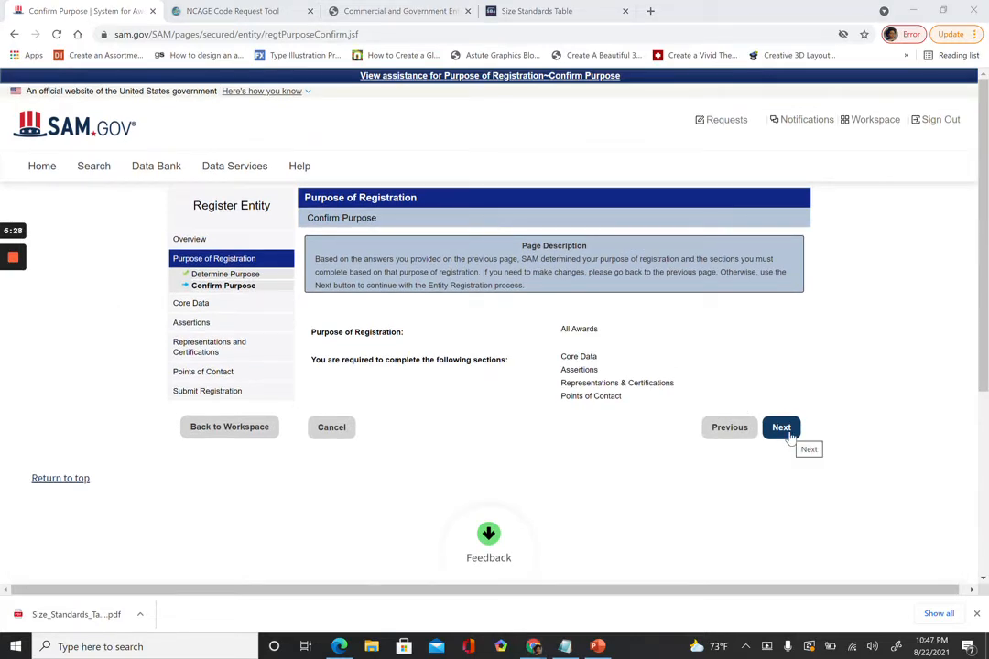
- Confirm the All Awards purpose to open the Core Data Entity Information page
{"action": "left_click", "coordinate": [786, 433]}
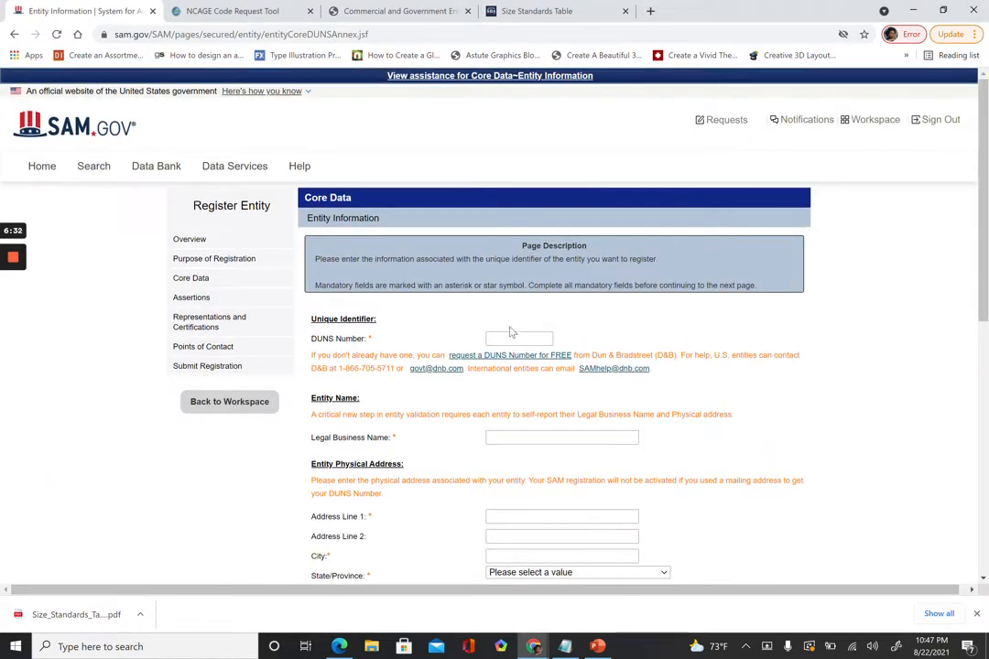
{"action": "scroll", "coordinate": [510, 330], "scroll_direction": "down", "scroll_amount": 2}
{"action": "scroll", "coordinate": [510, 331], "scroll_direction": "down", "scroll_amount": 1}
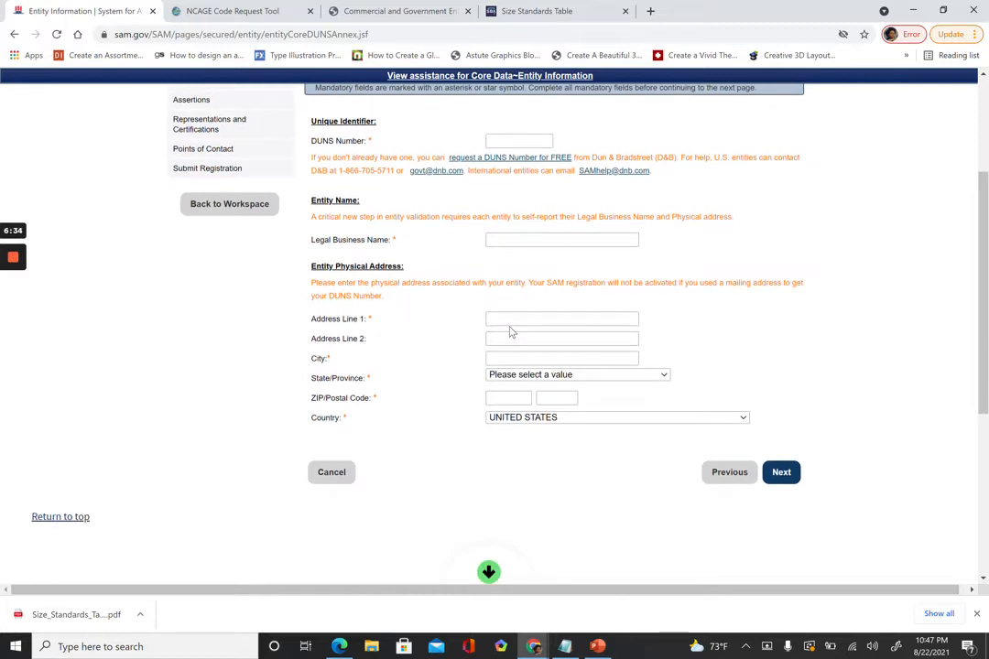
{"action": "scroll", "coordinate": [510, 331], "scroll_direction": "up", "scroll_amount": 2}
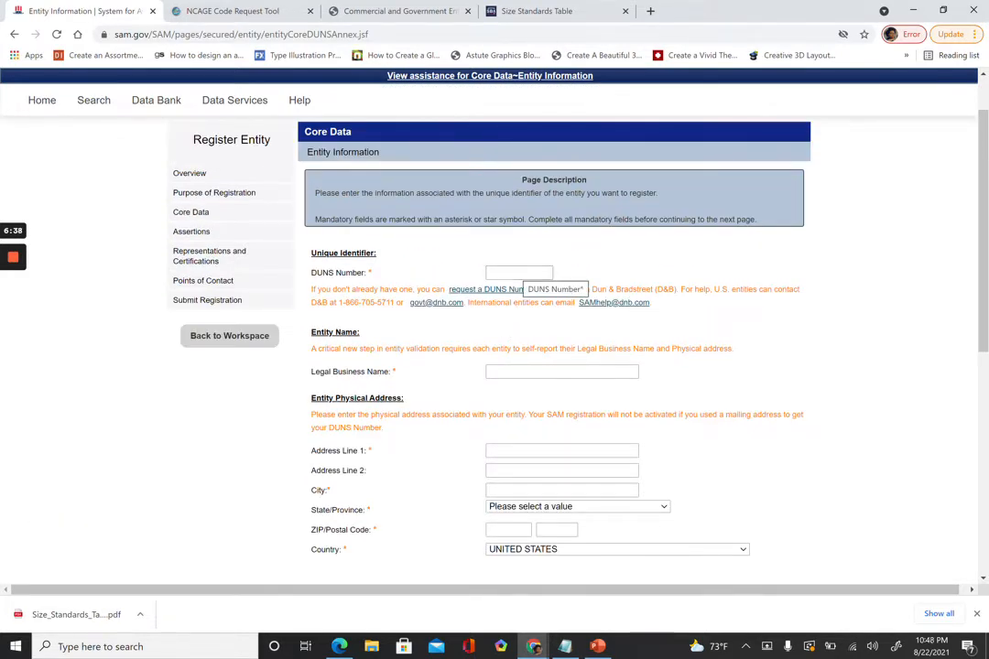
{"action": "mouse_move", "coordinate": [4, 255]}
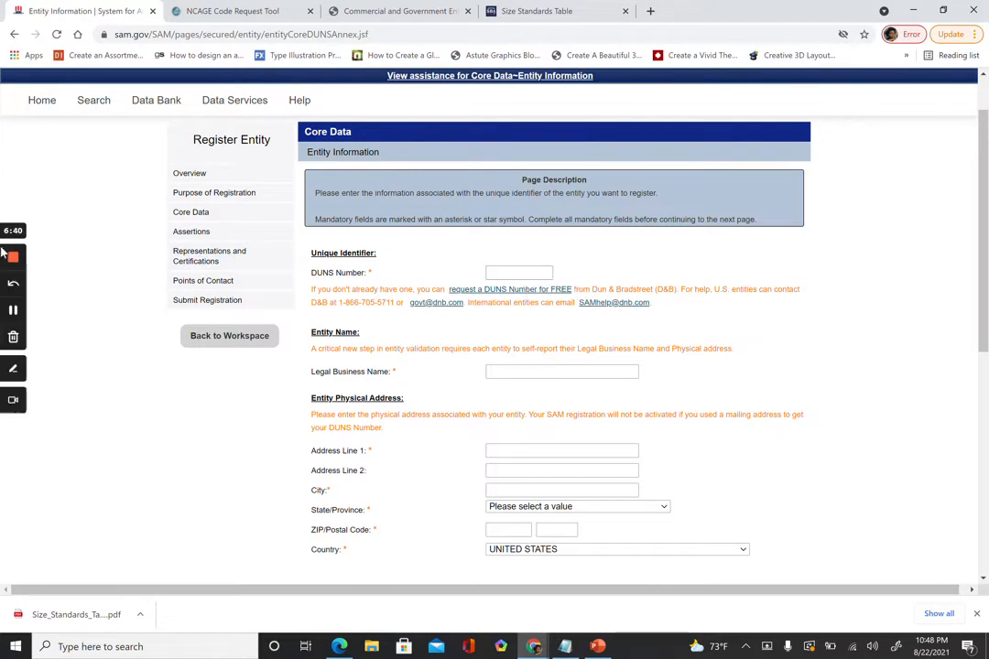
- Enter the entity's 9-digit DUNS number on the Entity Information page
{"action": "left_click", "coordinate": [519, 273]}
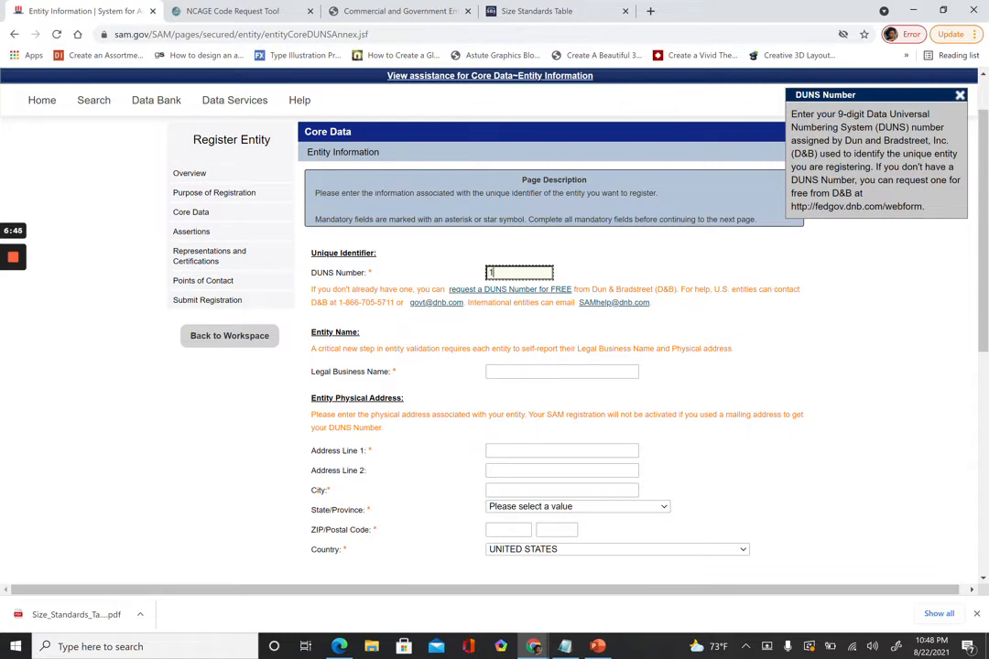
{"action": "left_click", "coordinate": [514, 332]}
{"action": "scroll", "coordinate": [514, 335], "scroll_direction": "down", "scroll_amount": 1}
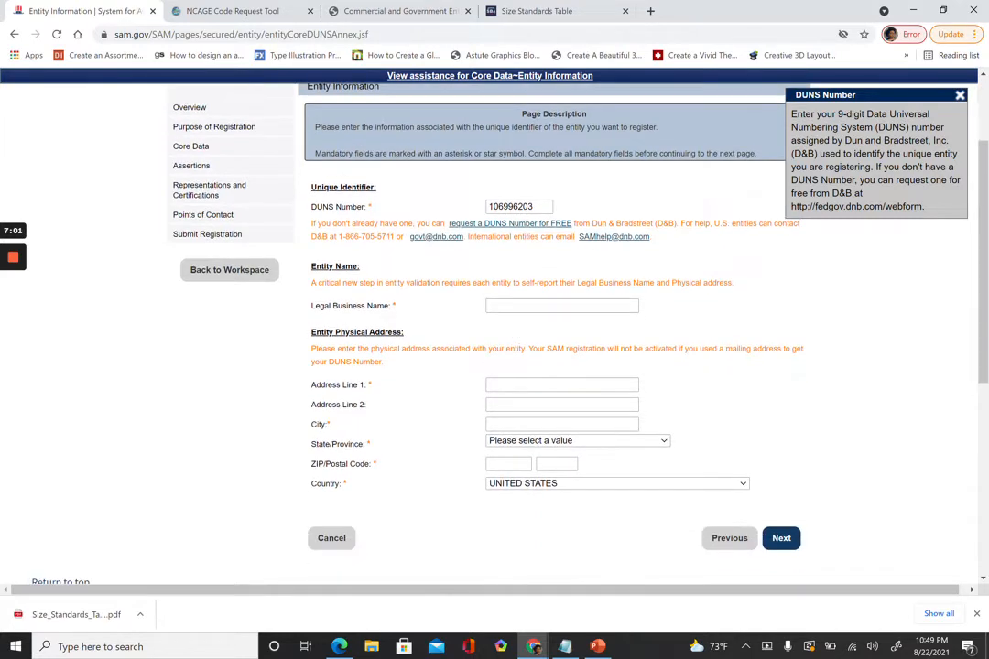
{"action": "left_click", "coordinate": [512, 305]}
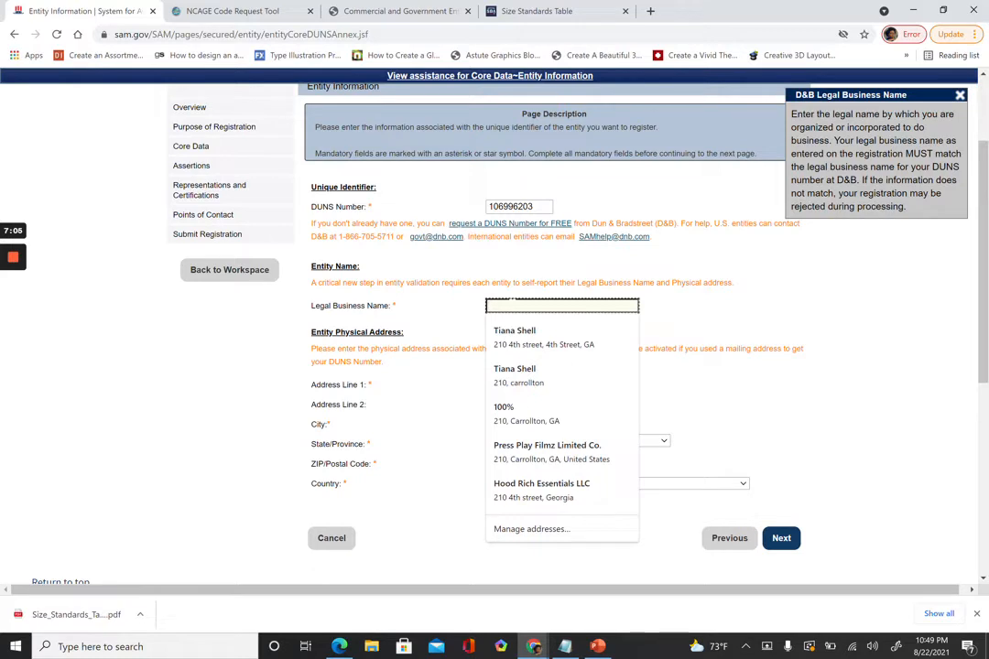
- Enter 'Hood Rich Essentials LLC' as the legal business name
{"action": "left_click", "coordinate": [462, 320]}
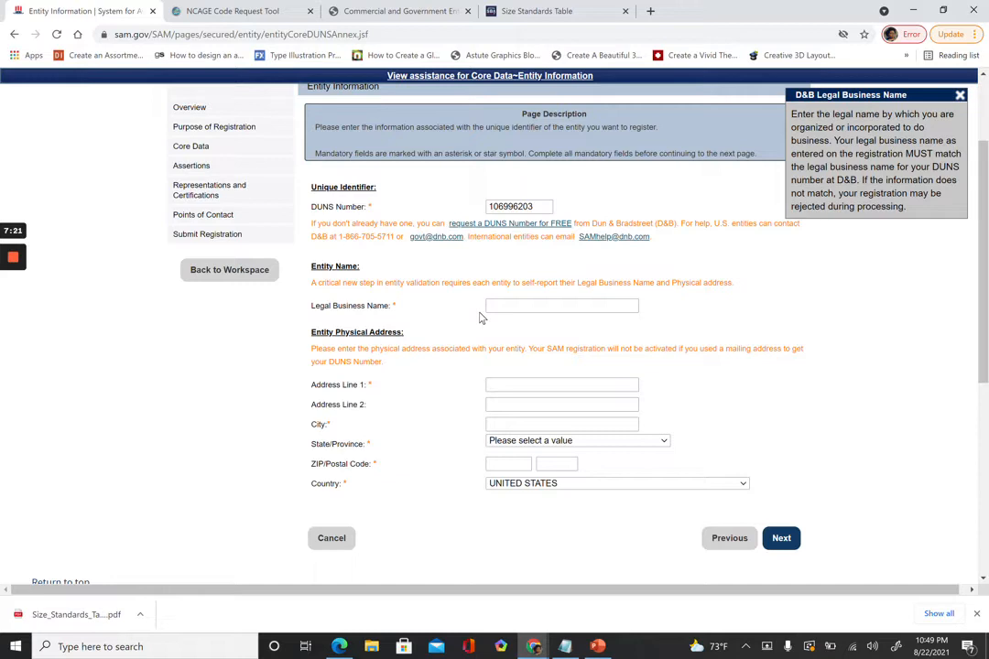
{"action": "left_click", "coordinate": [494, 306]}
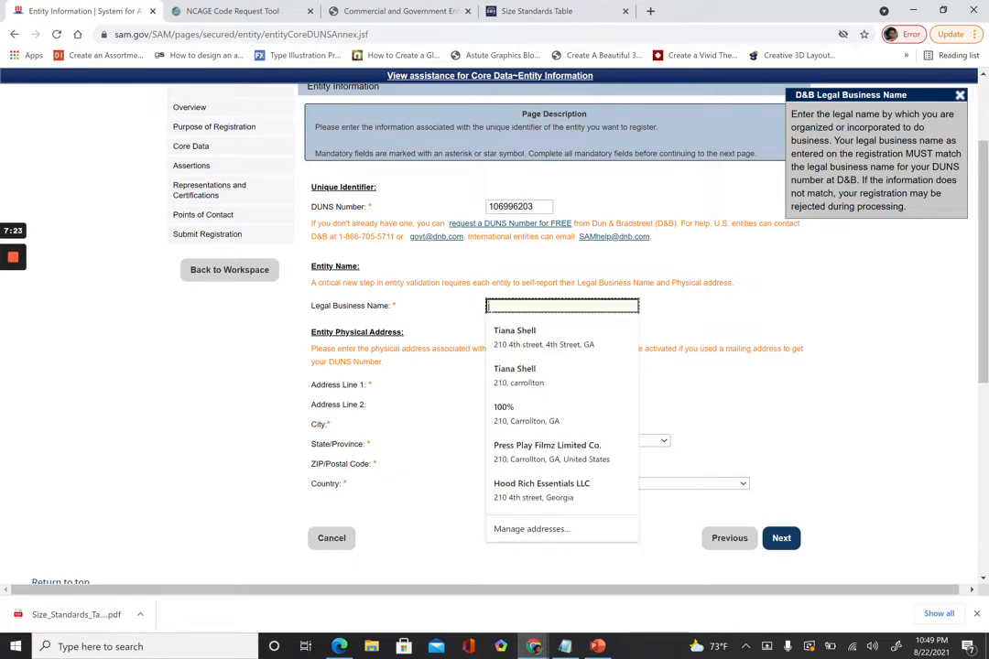
{"action": "type", "text": "Hoo"}
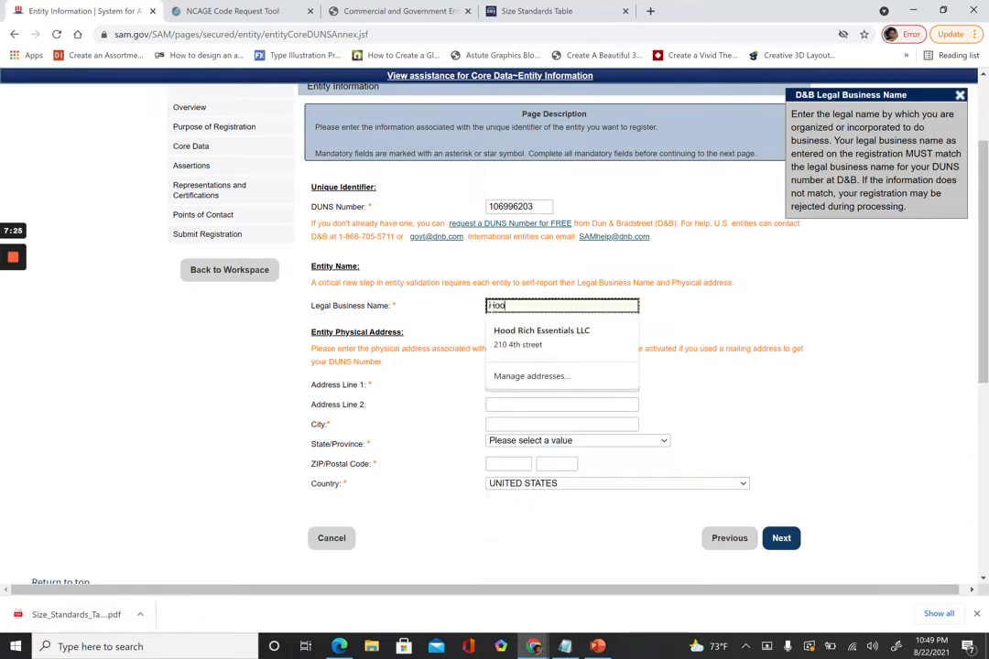
{"action": "type", "text": "d Rich Essentials LLC"}
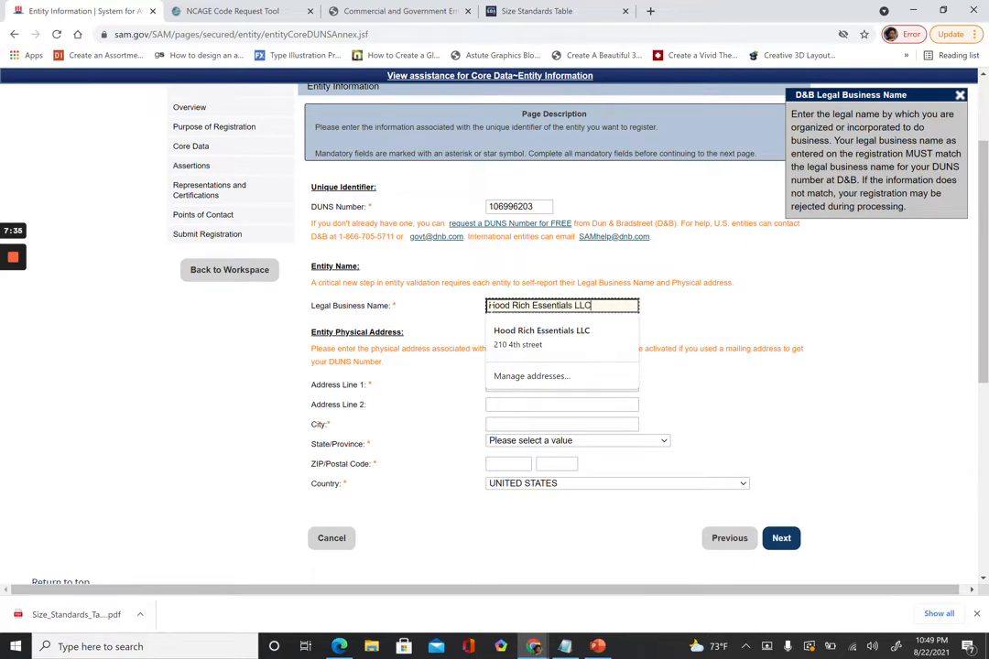
{"action": "left_click", "coordinate": [466, 339]}
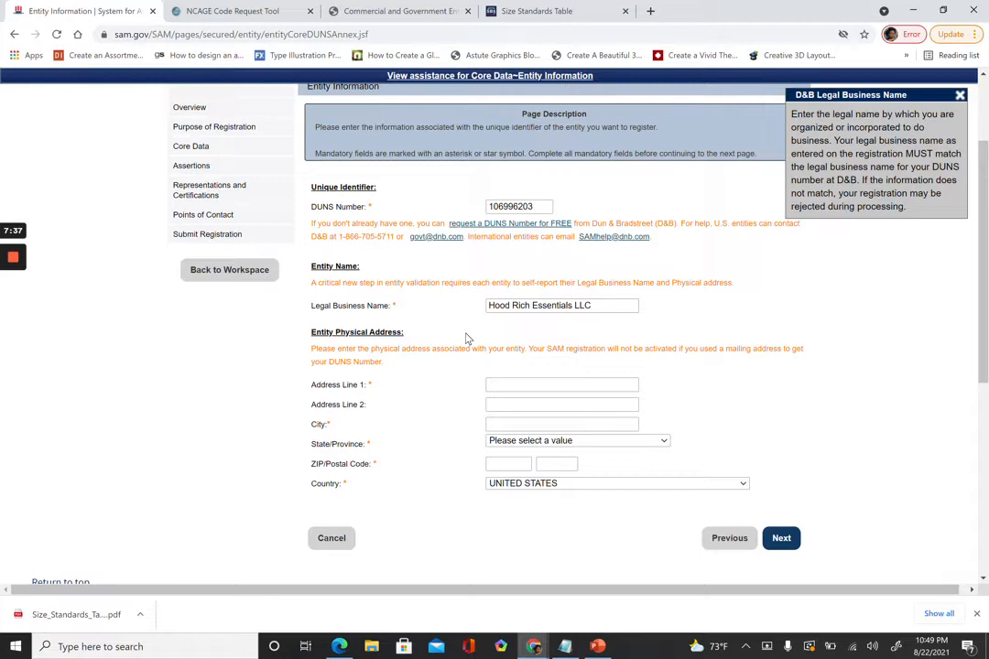
{"action": "scroll", "coordinate": [466, 338], "scroll_direction": "down", "scroll_amount": 1}
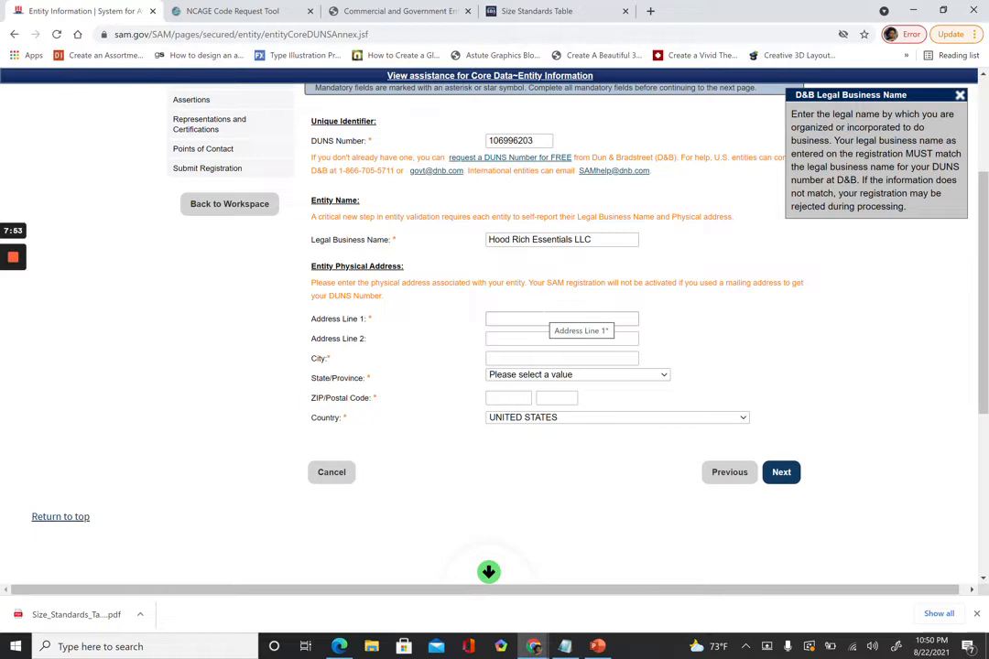
- Fill in the physical street address, city, GEORGIA as state, and ZIP code
{"action": "left_click", "coordinate": [545, 318]}
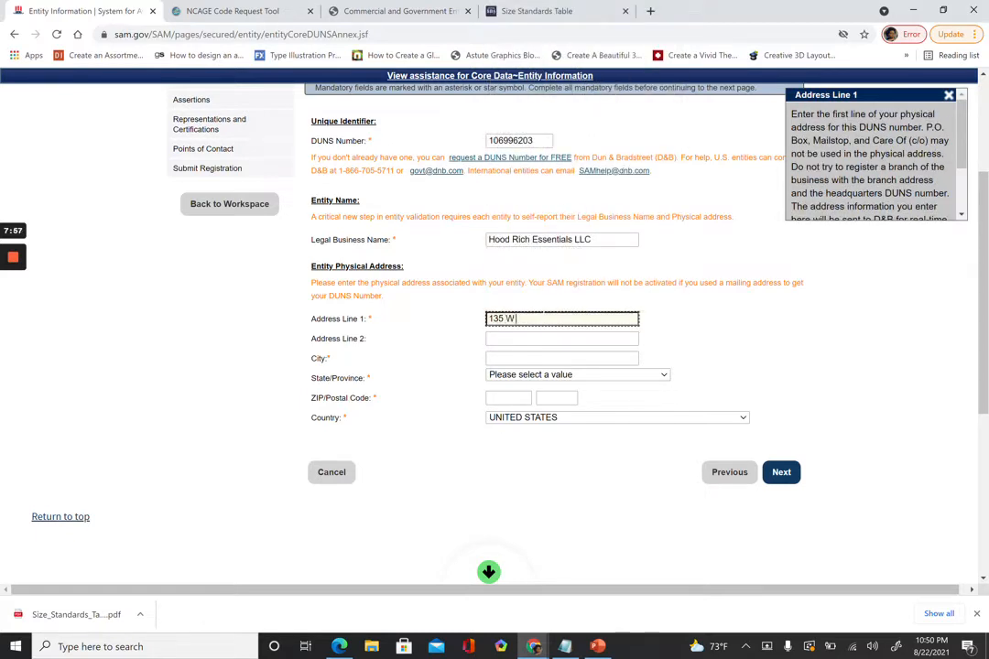
{"action": "left_click", "coordinate": [535, 357]}
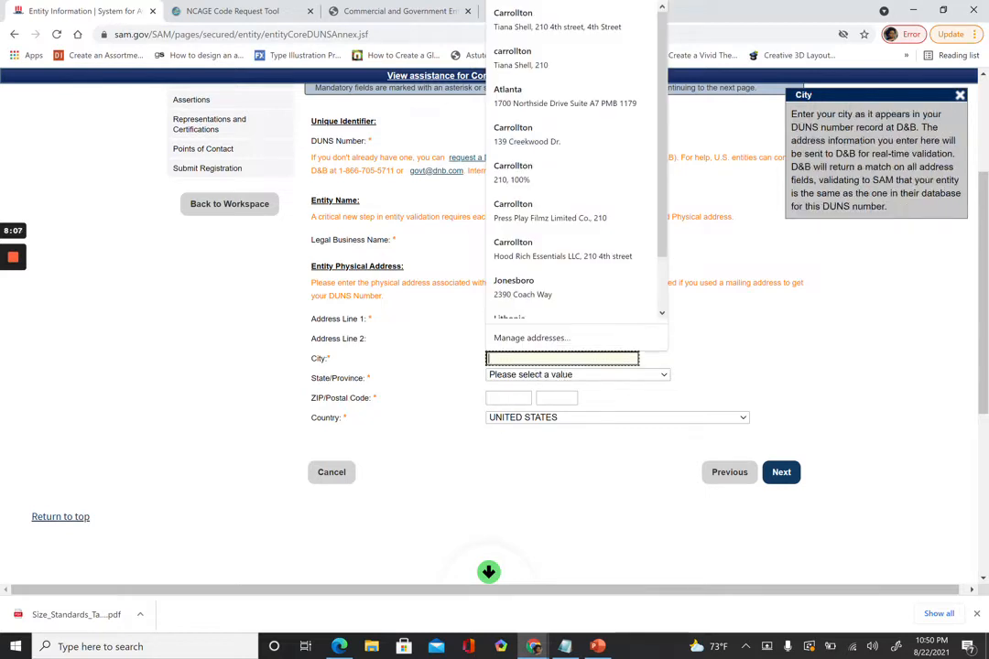
{"action": "type", "text": "Carrollton"}
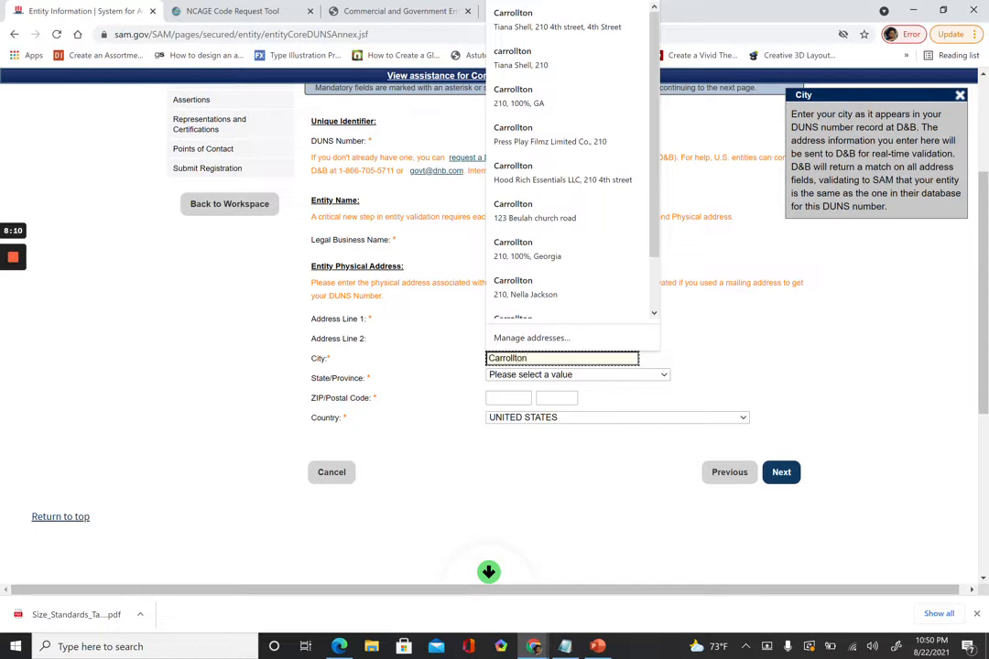
{"action": "key", "text": "Tab"}
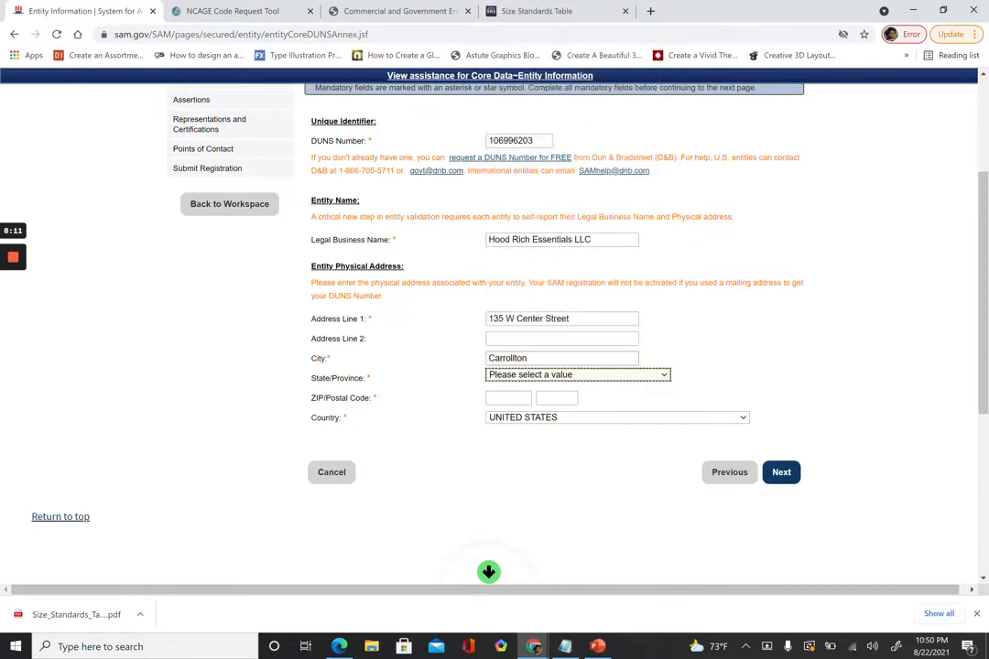
{"action": "key", "text": "Down"}
{"action": "key", "text": "Down"}
{"action": "key", "text": "Down"}
{"action": "key", "text": "Down"}
{"action": "key", "text": "Down"}
{"action": "key", "text": "Down"}
{"action": "key", "text": "Down"}
{"action": "key", "text": "Down"}
{"action": "key", "text": "Down"}
{"action": "key", "text": "Down"}
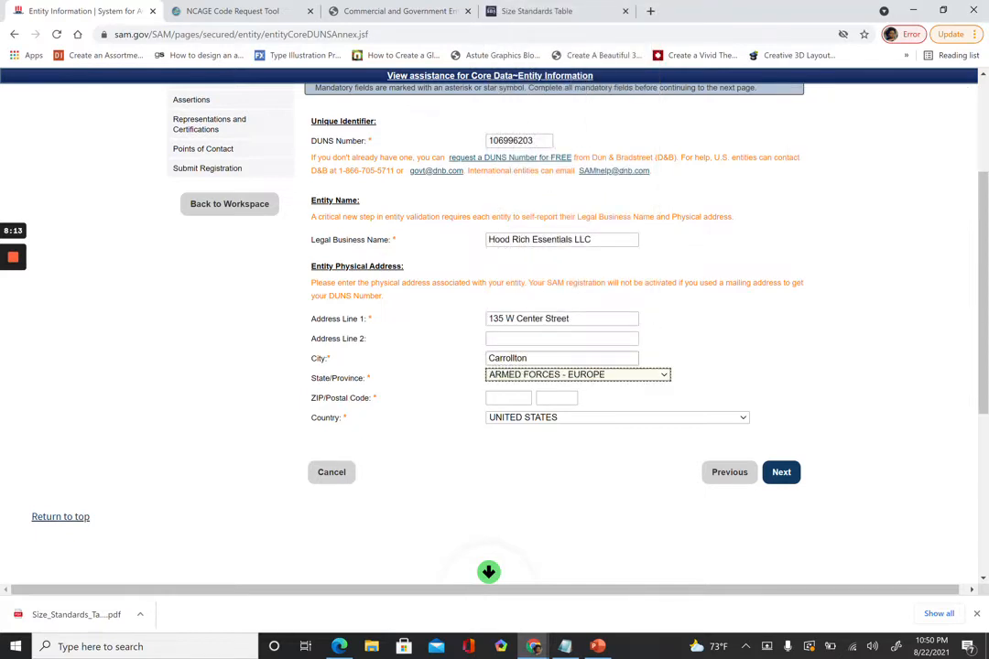
{"action": "key", "text": "Down"}
{"action": "key", "text": "Down"}
{"action": "key", "text": "Down"}
{"action": "key", "text": "Down"}
{"action": "key", "text": "Down"}
{"action": "key", "text": "Down"}
{"action": "key", "text": "Down"}
{"action": "key", "text": "Up"}
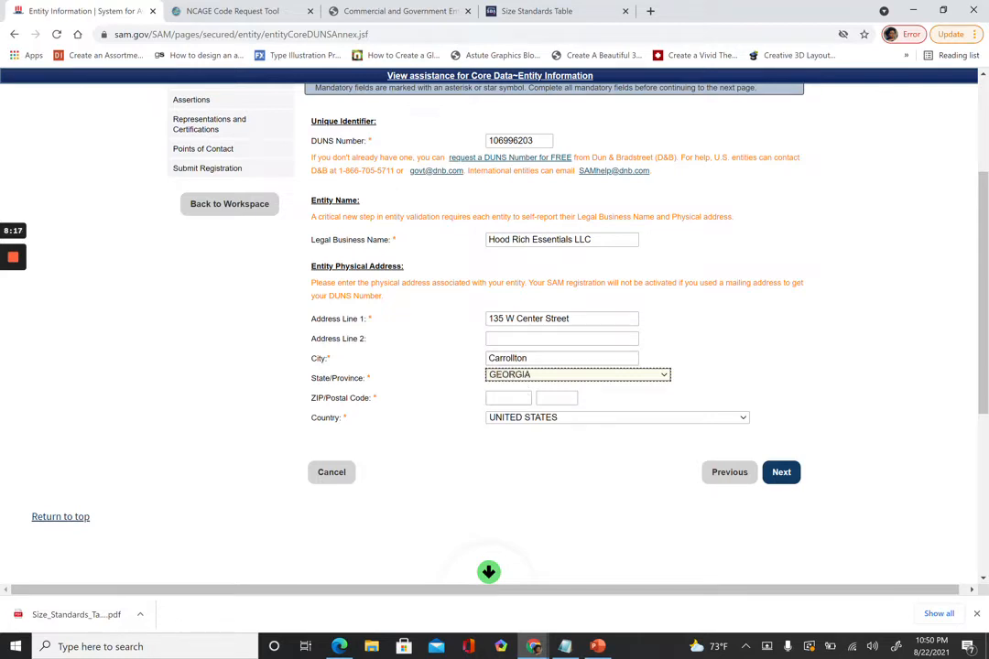
{"action": "key", "text": "Tab"}
{"action": "type", "text": "30117"}
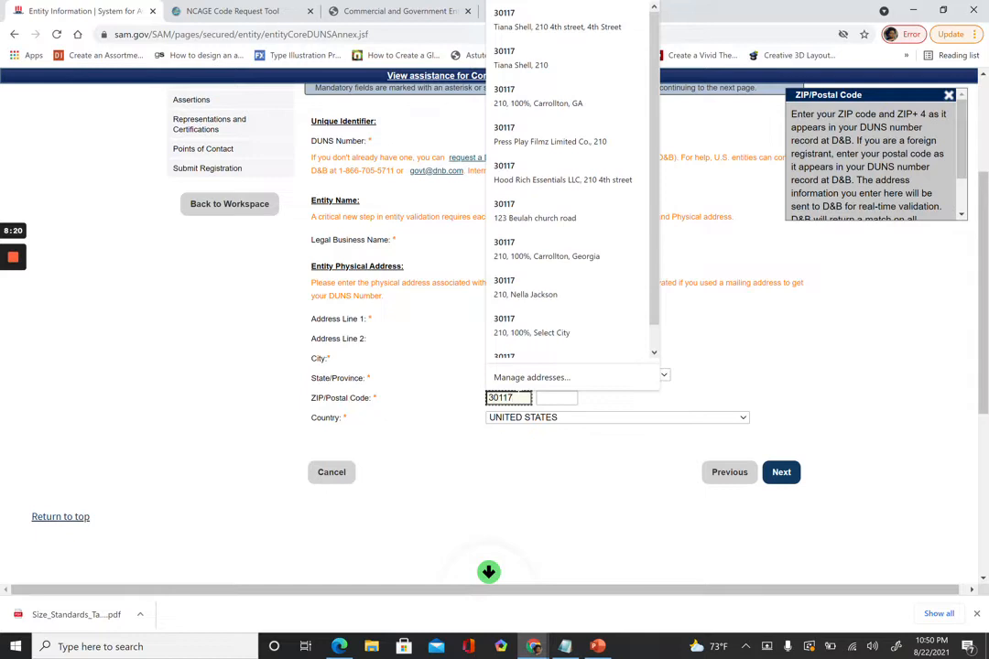
{"action": "left_click", "coordinate": [488, 454]}
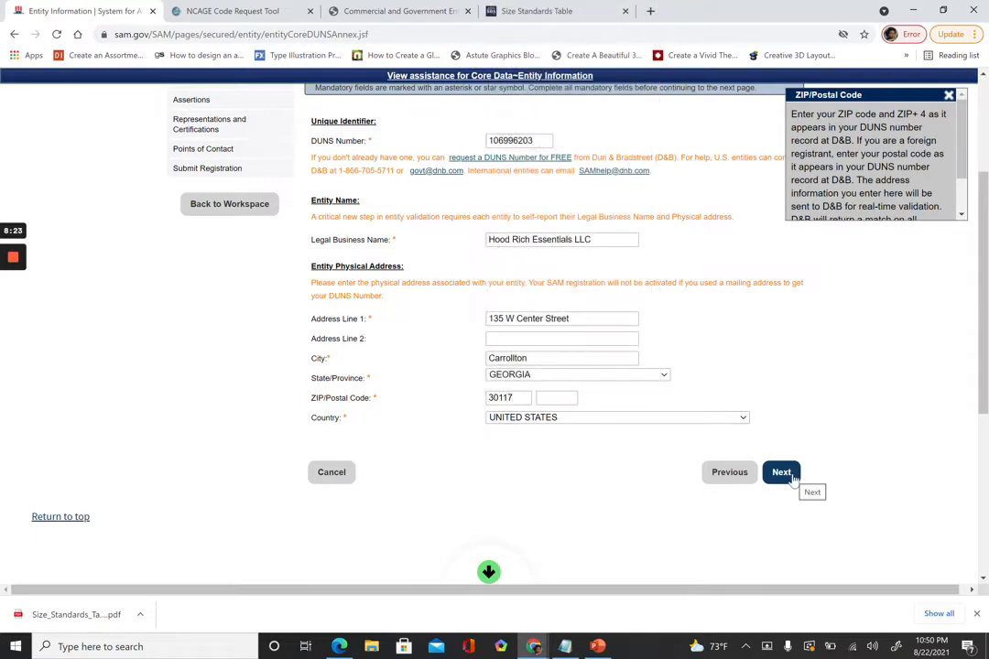
- Submit the Entity Information page for D&B validation
{"action": "scroll", "coordinate": [793, 477], "scroll_direction": "up", "scroll_amount": 1}
{"action": "scroll", "coordinate": [793, 477], "scroll_direction": "up", "scroll_amount": 1}
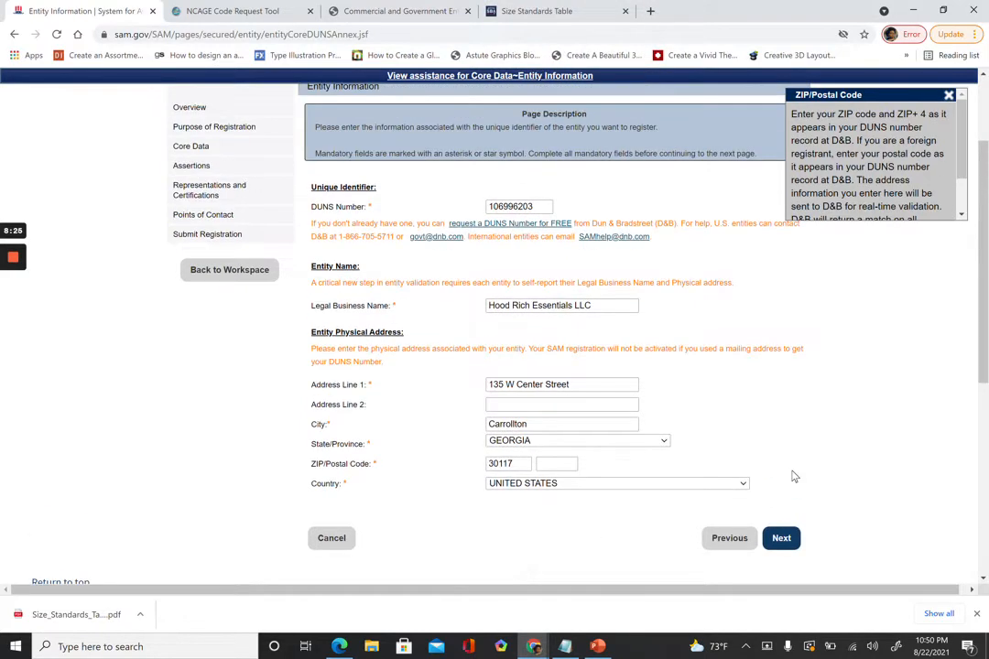
{"action": "scroll", "coordinate": [793, 477], "scroll_direction": "down", "scroll_amount": 1}
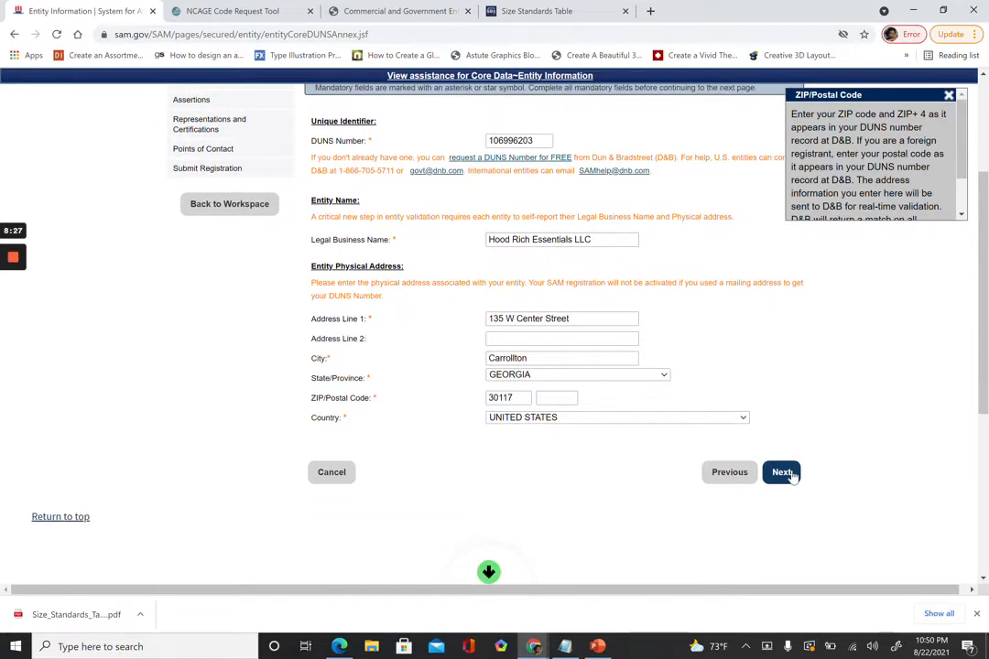
{"action": "left_click", "coordinate": [788, 472]}
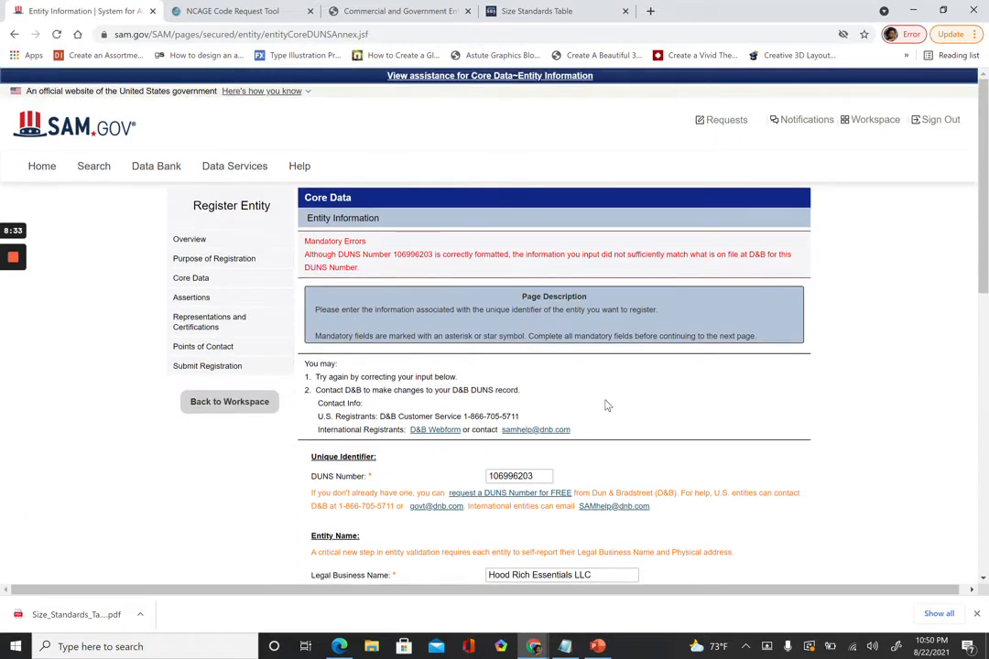
- Correct the address to match D&B's record and resubmit to Verify Entity Information
{"action": "mouse_move", "coordinate": [6, 239]}
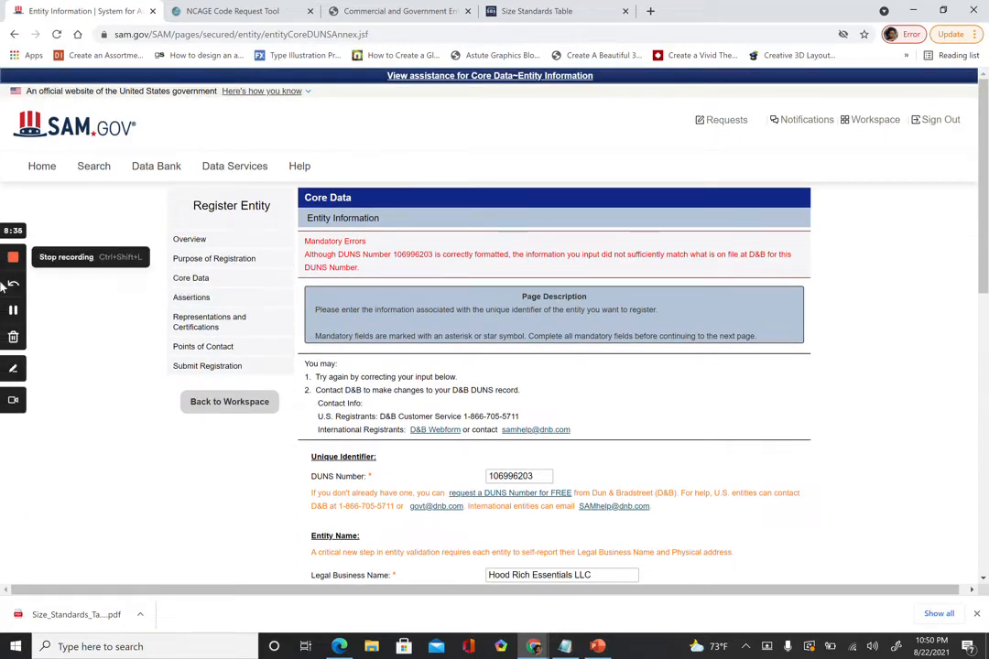
{"action": "left_click", "coordinate": [13, 310]}
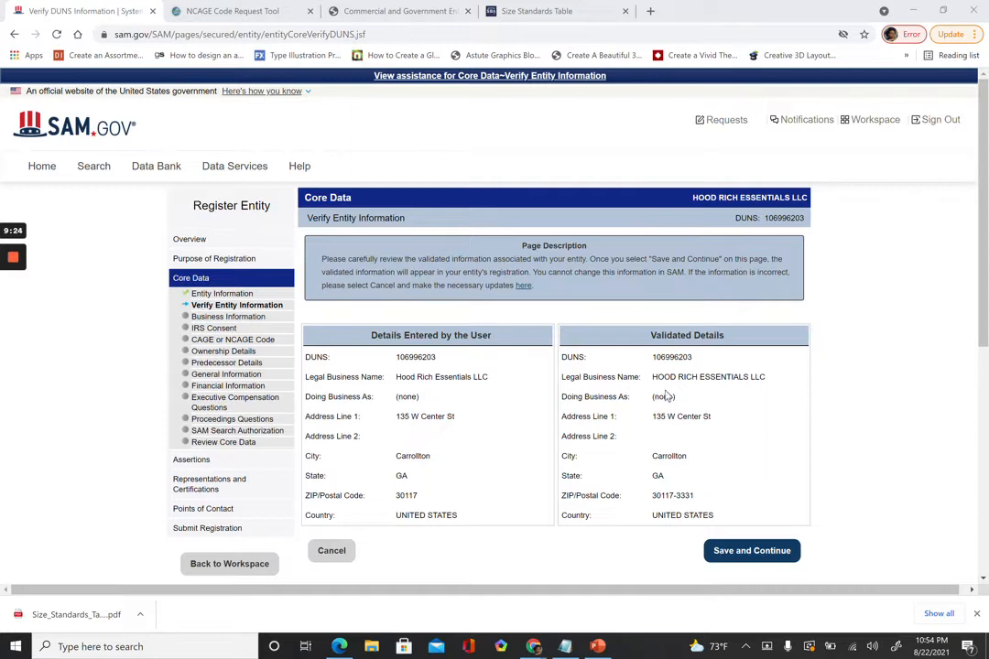
- Save the validated entity details and continue to Business Information
{"action": "scroll", "coordinate": [520, 270], "scroll_direction": "down", "scroll_amount": 1}
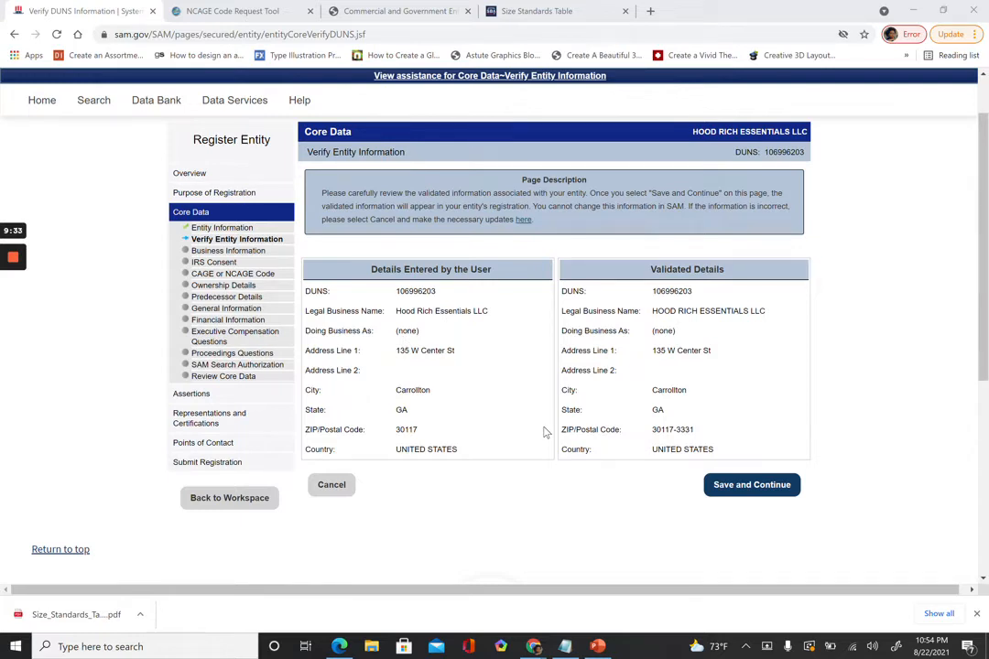
{"action": "left_click", "coordinate": [721, 486]}
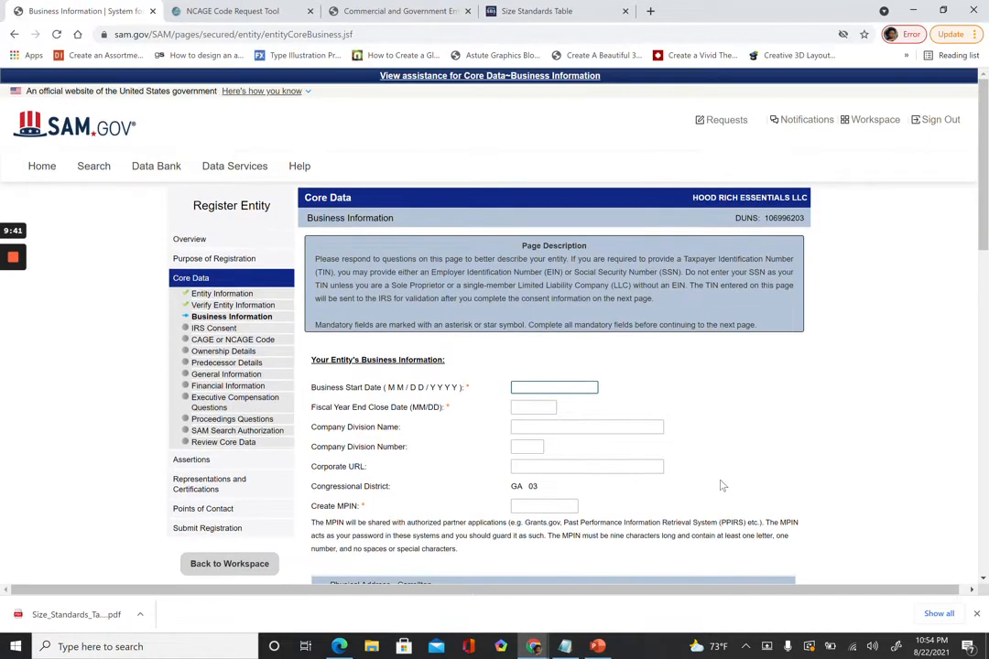
{"action": "scroll", "coordinate": [559, 428], "scroll_direction": "down", "scroll_amount": 3}
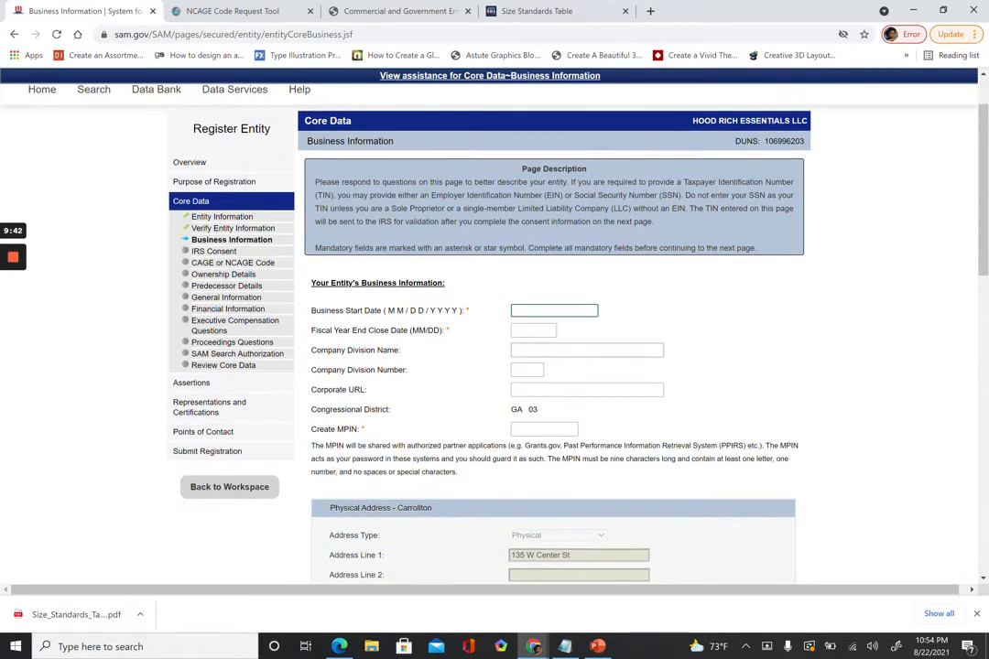
{"action": "scroll", "coordinate": [560, 427], "scroll_direction": "up", "scroll_amount": 1}
{"action": "scroll", "coordinate": [559, 427], "scroll_direction": "down", "scroll_amount": 1}
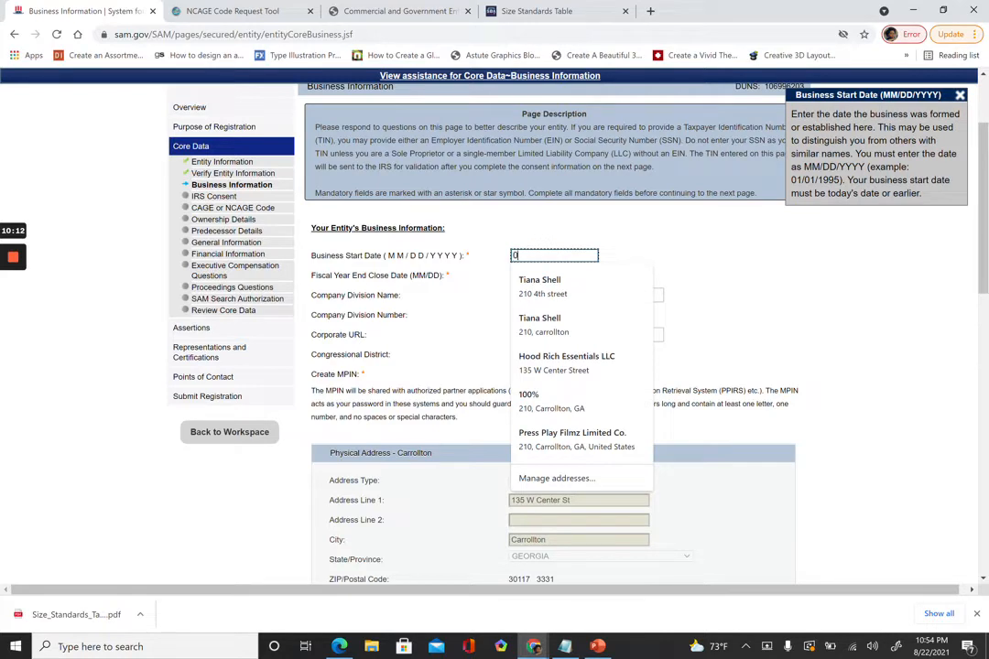
{"action": "type", "text": "05/0"}
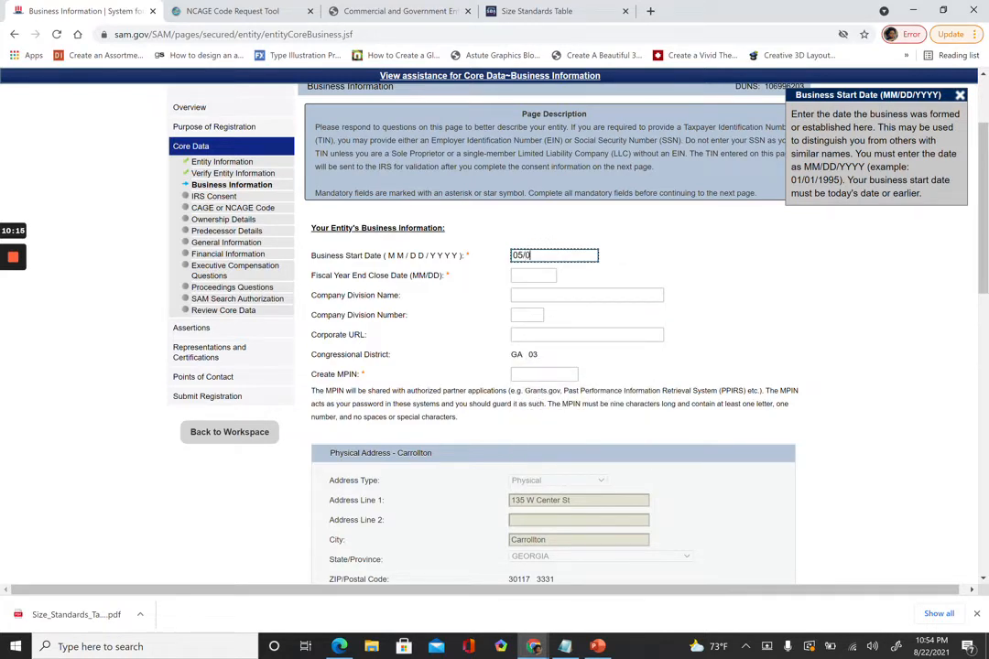
{"action": "type", "text": "5/2021"}
{"action": "left_click", "coordinate": [532, 275]}
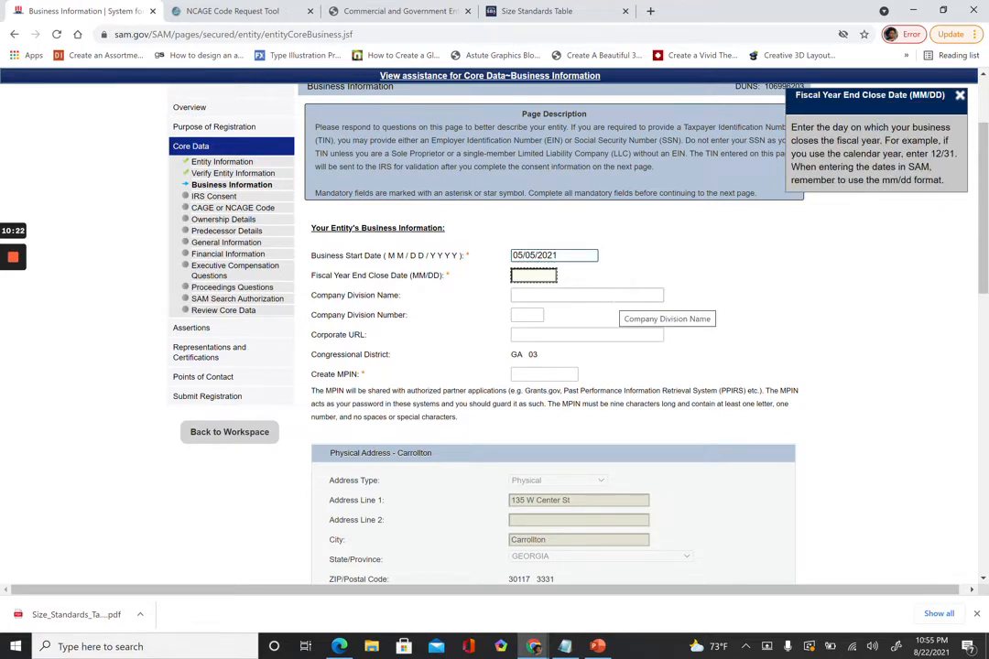
{"action": "type", "text": "12/31"}
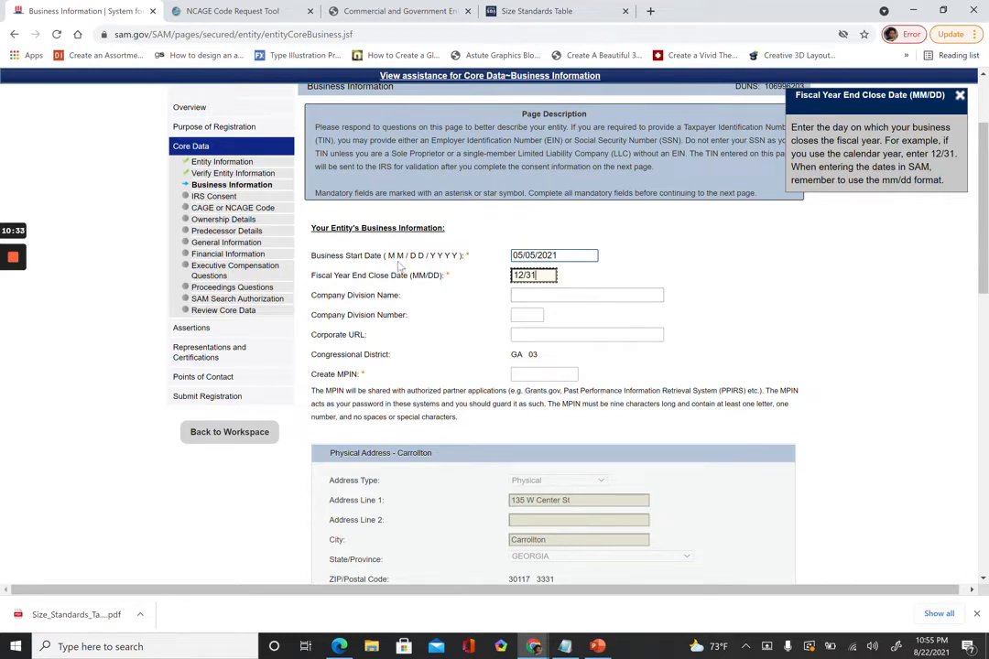
{"action": "left_click", "coordinate": [13, 309]}
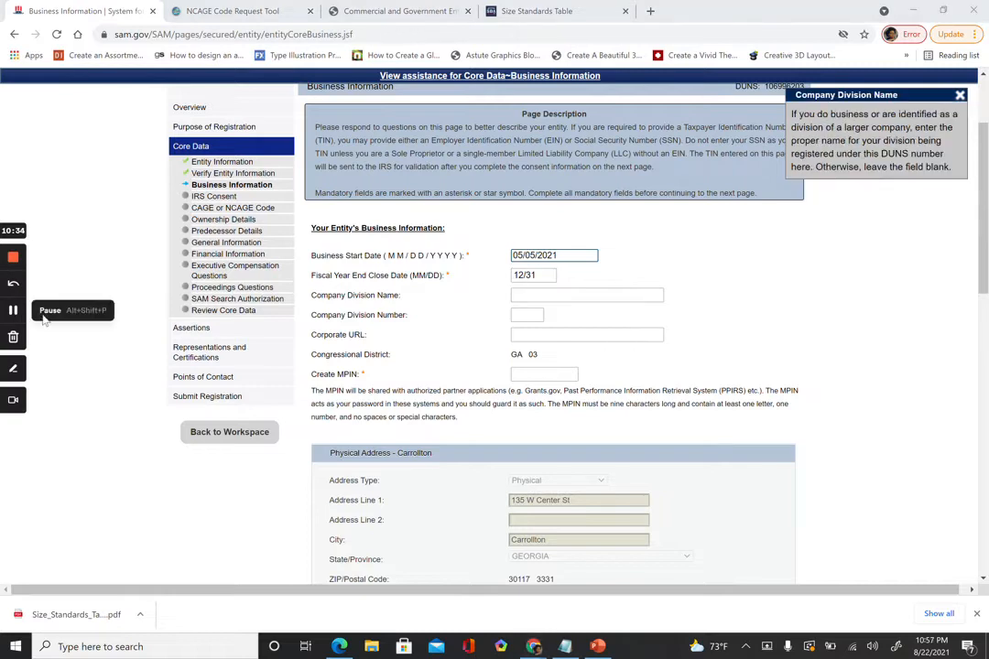
{"action": "scroll", "coordinate": [529, 311], "scroll_direction": "down", "scroll_amount": 1}
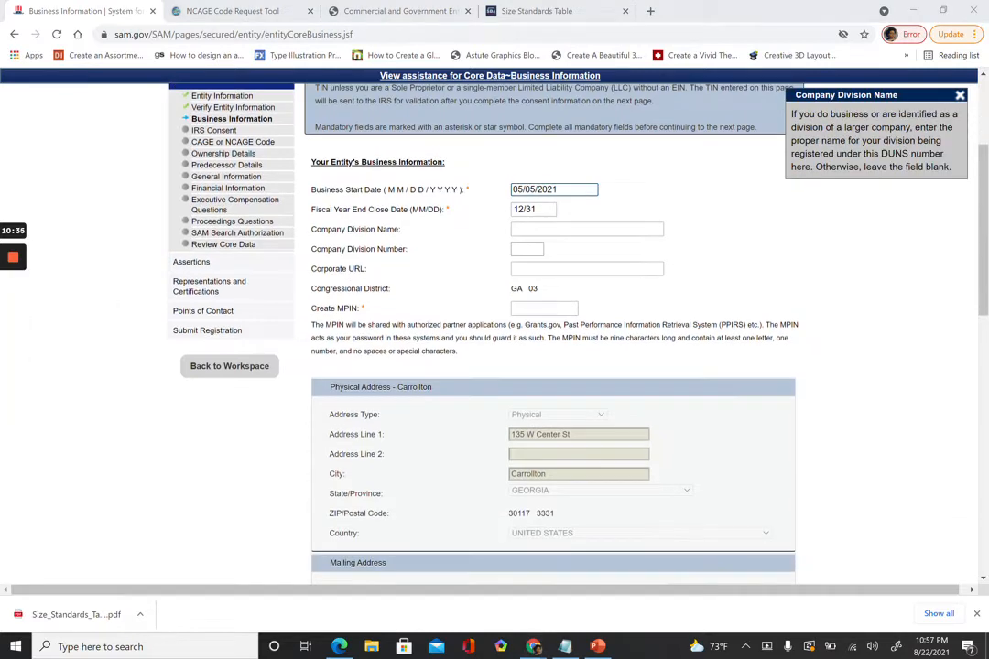
{"action": "left_click", "coordinate": [526, 231]}
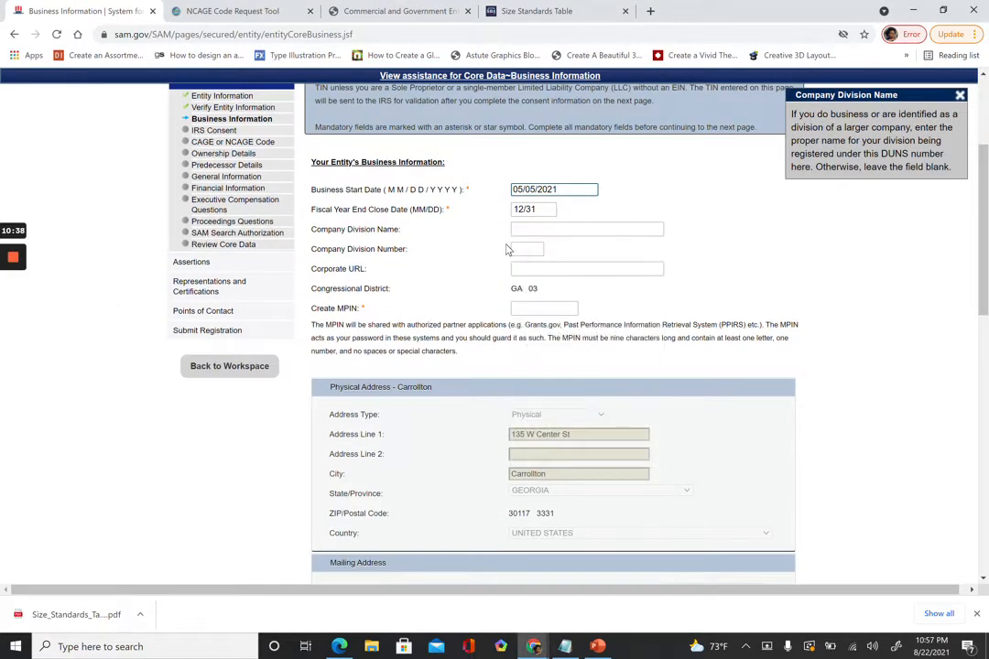
{"action": "left_click", "coordinate": [527, 249]}
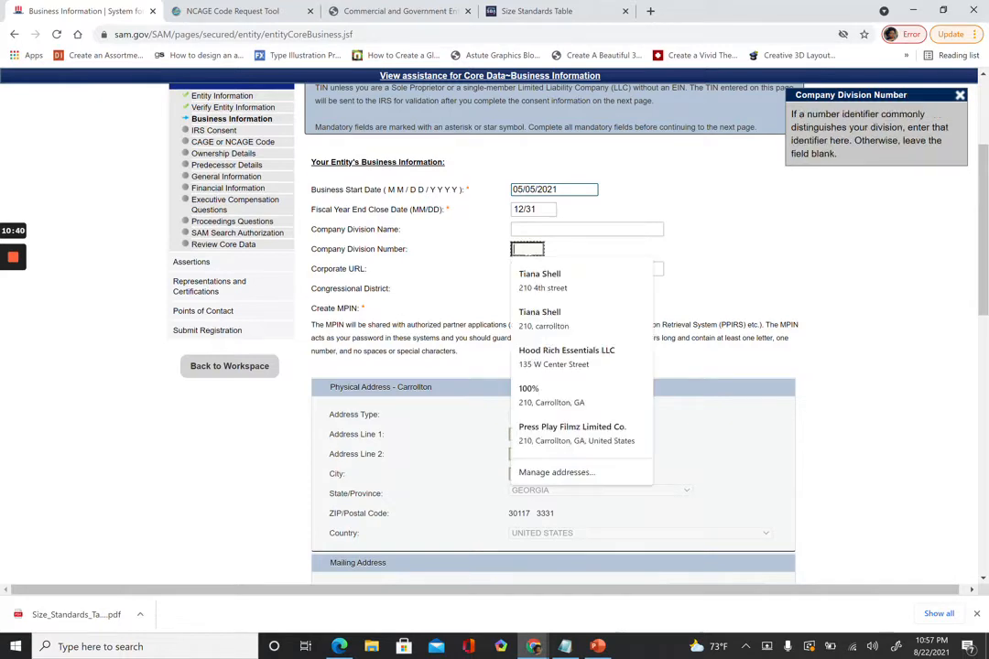
{"action": "left_click", "coordinate": [540, 309]}
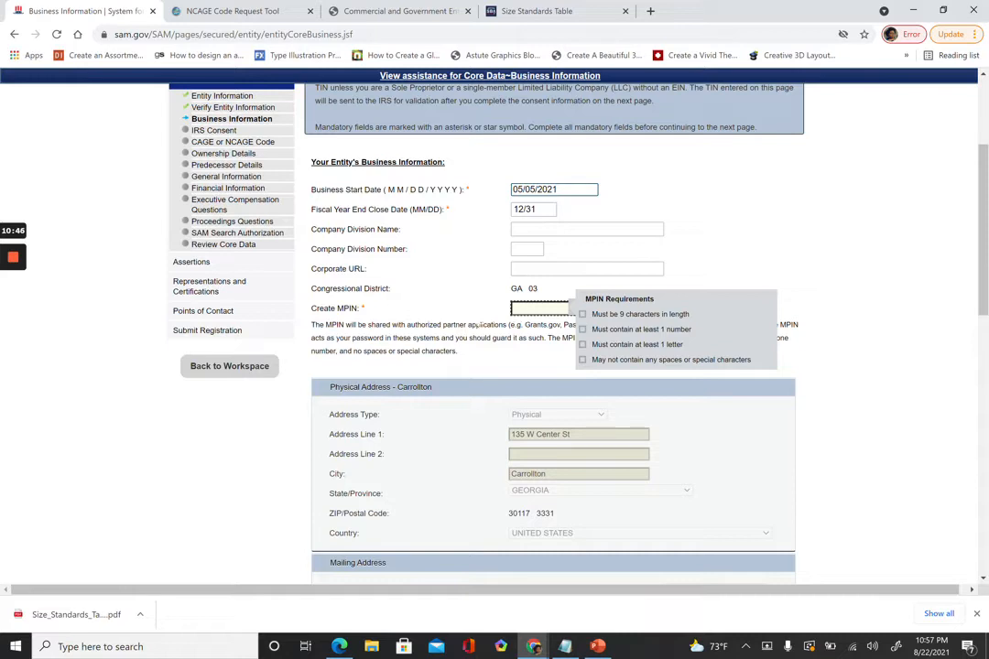
- Enter a nine-character MPIN mixing letters and numbers, correcting a typo along the way
{"action": "left_click", "coordinate": [472, 328]}
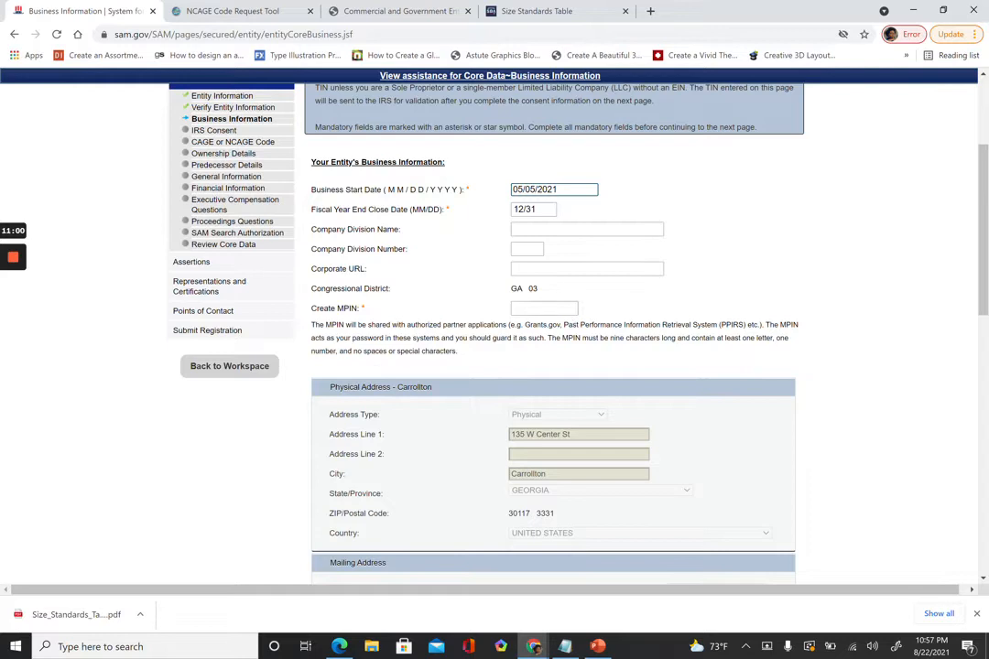
{"action": "left_click", "coordinate": [540, 308]}
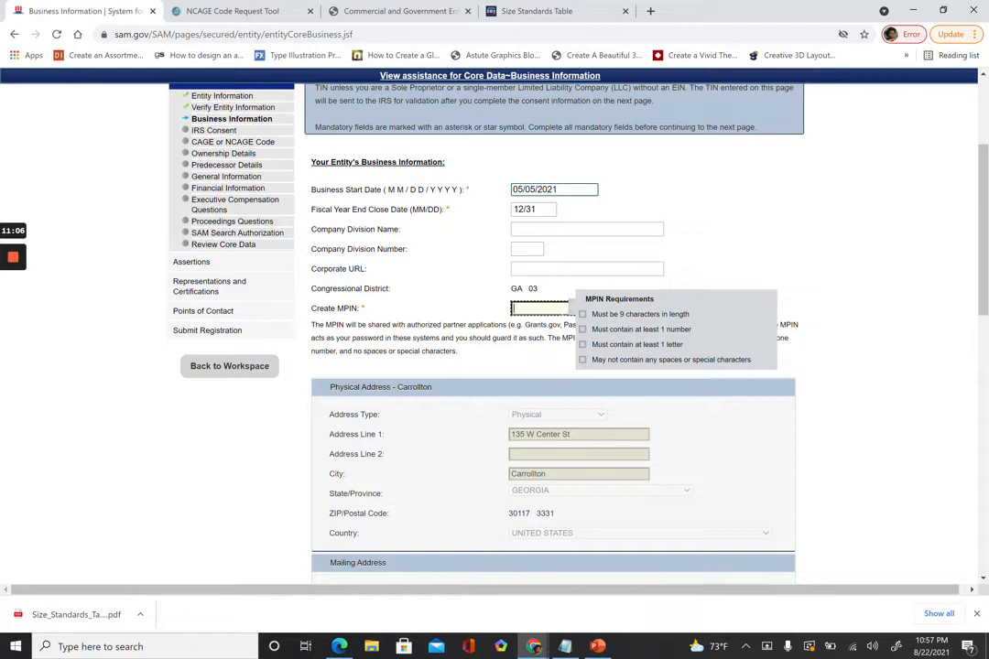
{"action": "left_click", "coordinate": [534, 351]}
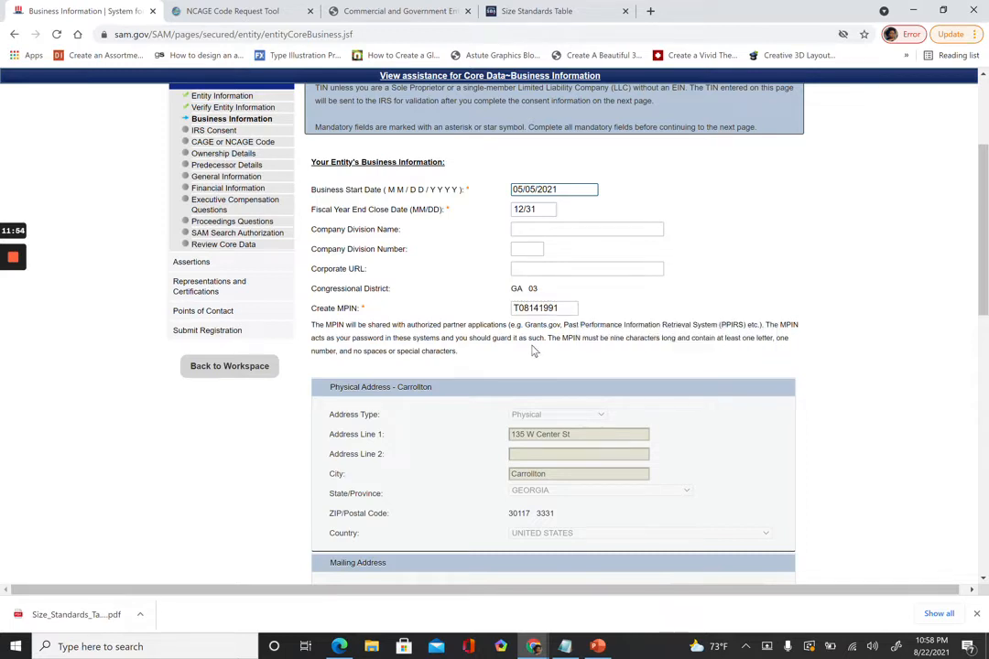
- Enter the mailing street address and city under Mailing Address
{"action": "scroll", "coordinate": [533, 351], "scroll_direction": "down", "scroll_amount": 3}
{"action": "scroll", "coordinate": [532, 349], "scroll_direction": "down", "scroll_amount": 2}
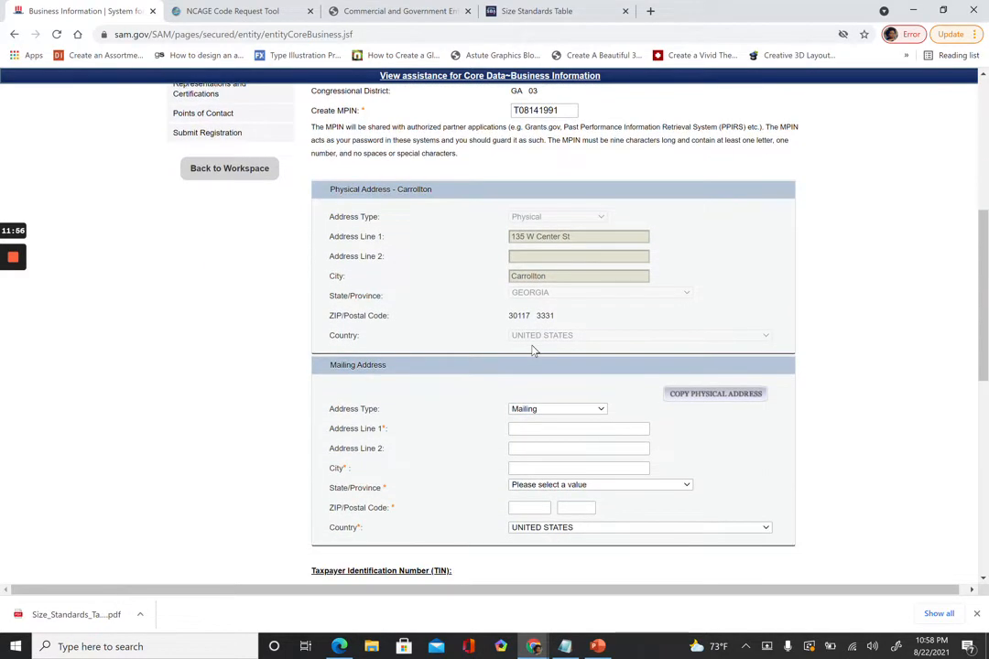
{"action": "scroll", "coordinate": [526, 347], "scroll_direction": "down", "scroll_amount": 2}
{"action": "scroll", "coordinate": [527, 347], "scroll_direction": "up", "scroll_amount": 6}
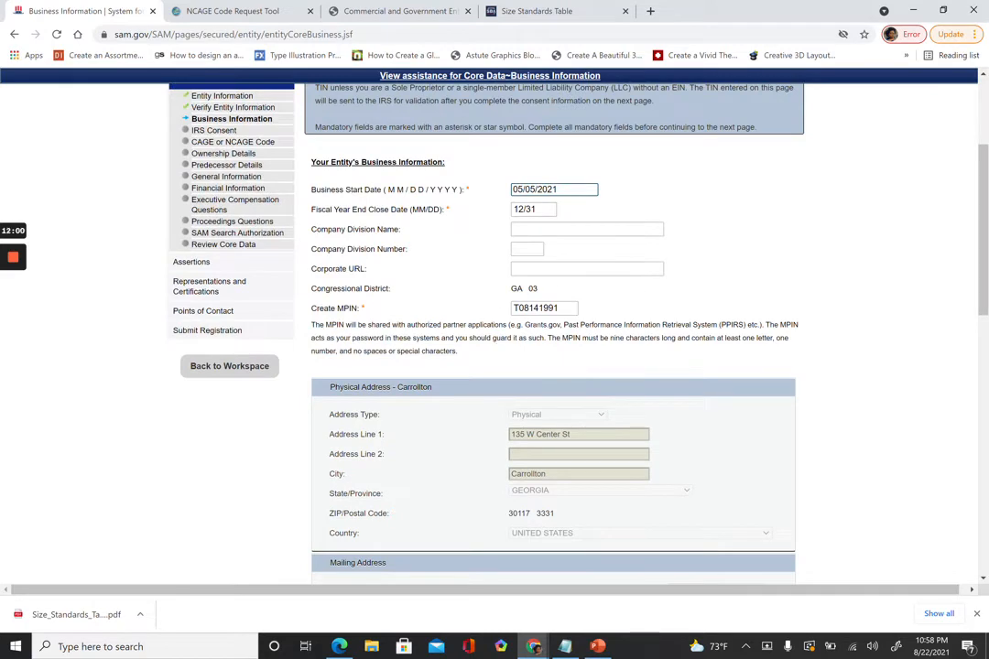
{"action": "scroll", "coordinate": [538, 334], "scroll_direction": "down", "scroll_amount": 2}
{"action": "scroll", "coordinate": [539, 334], "scroll_direction": "down", "scroll_amount": 2}
{"action": "scroll", "coordinate": [538, 334], "scroll_direction": "down", "scroll_amount": 2}
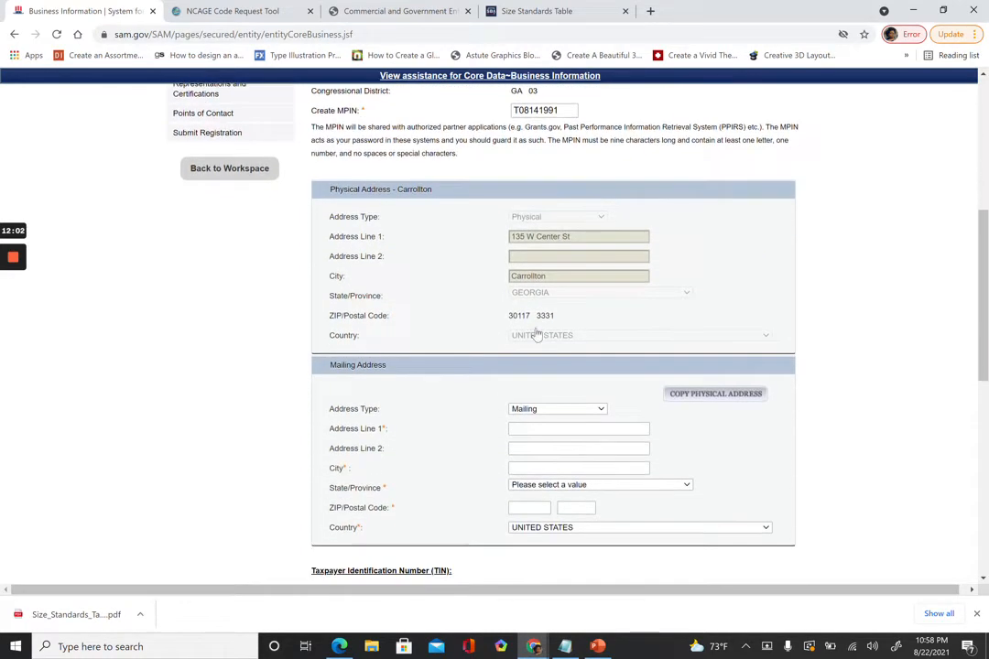
{"action": "scroll", "coordinate": [481, 338], "scroll_direction": "down", "scroll_amount": 2}
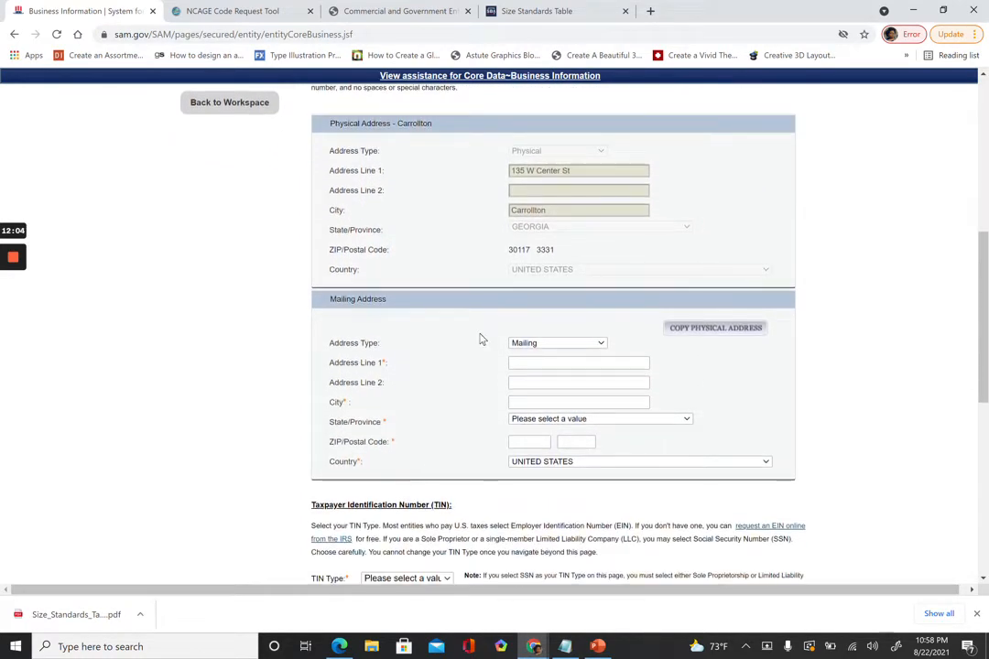
{"action": "scroll", "coordinate": [480, 338], "scroll_direction": "up", "scroll_amount": 1}
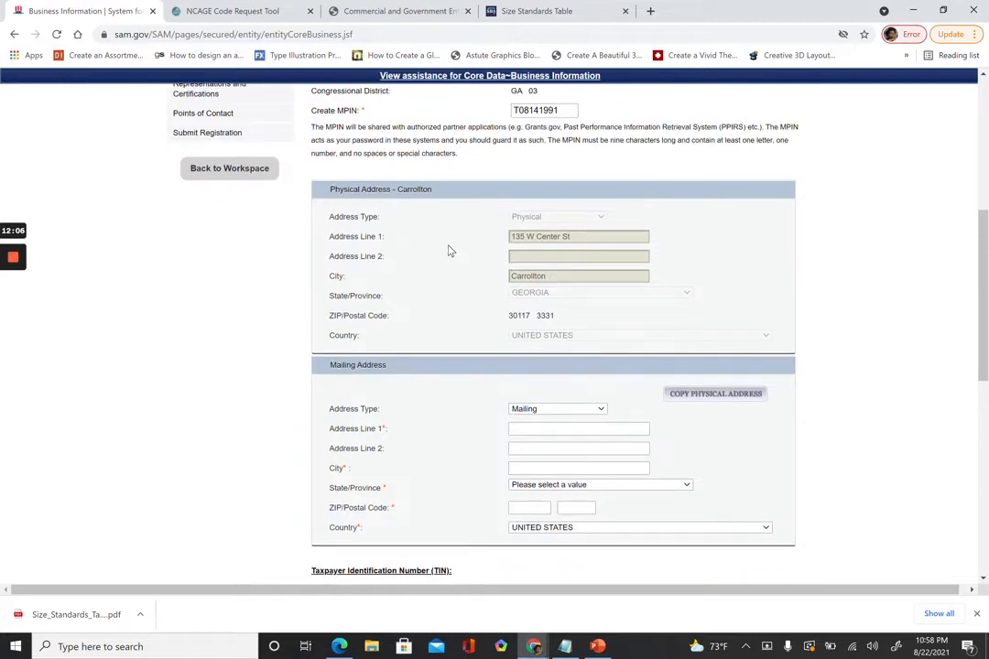
{"action": "scroll", "coordinate": [449, 250], "scroll_direction": "down", "scroll_amount": 1}
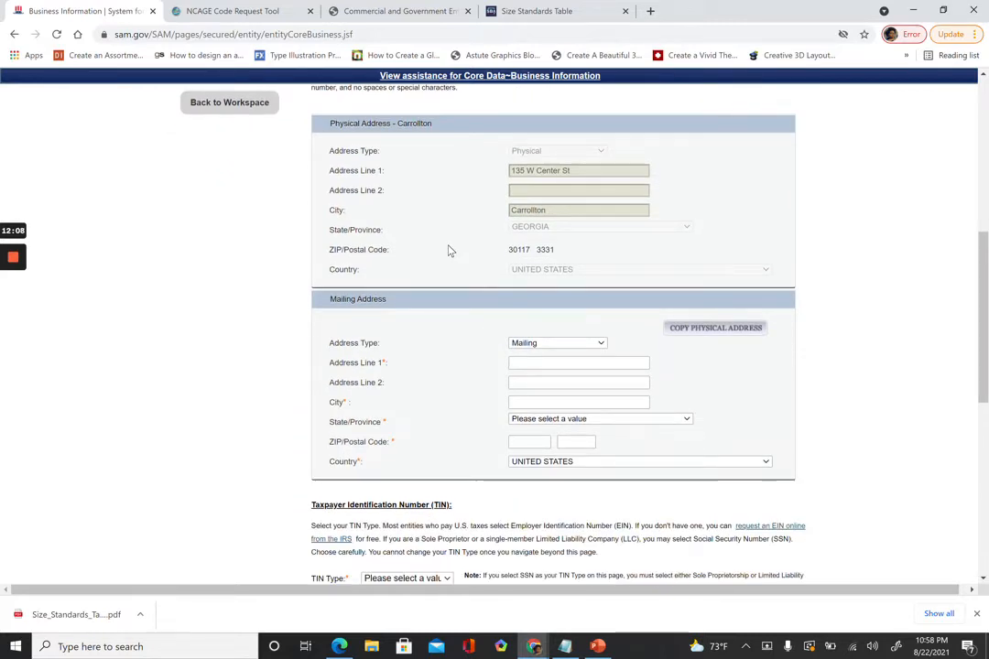
{"action": "scroll", "coordinate": [449, 250], "scroll_direction": "down", "scroll_amount": 1}
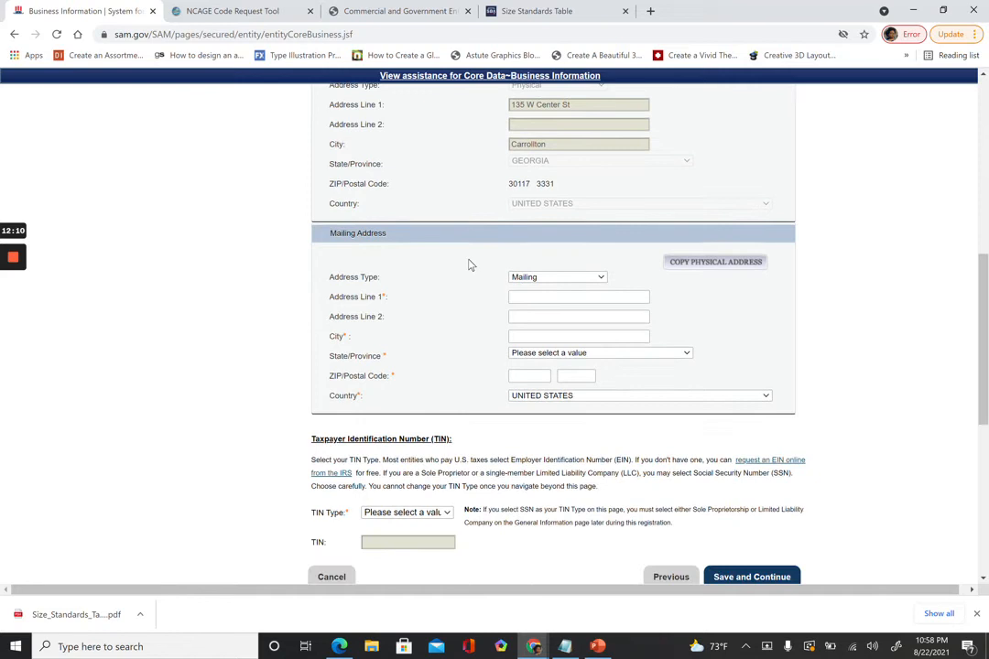
{"action": "scroll", "coordinate": [559, 281], "scroll_direction": "up", "scroll_amount": 2}
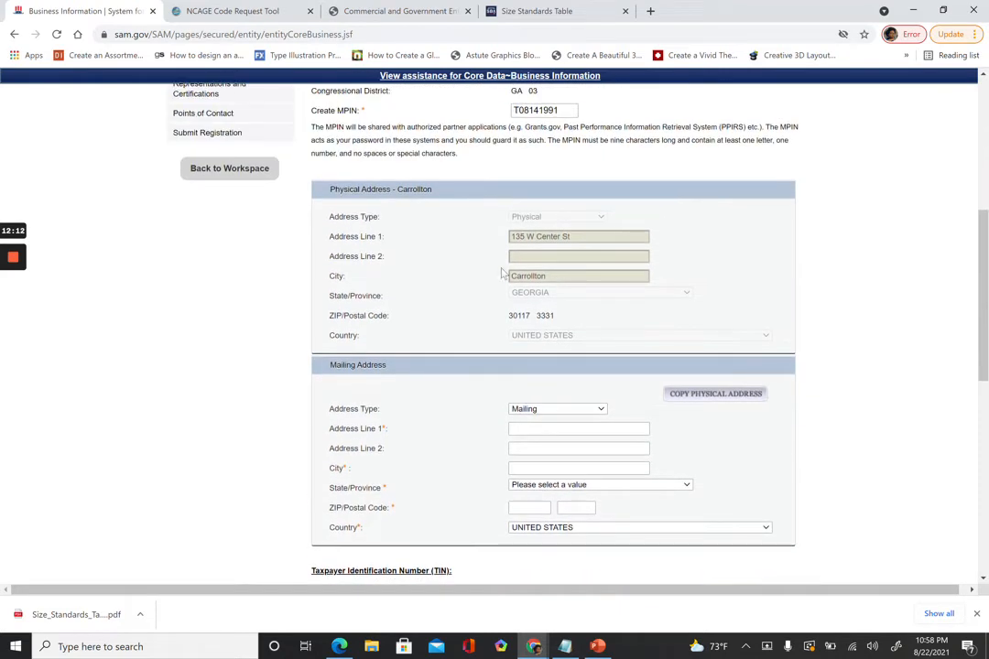
{"action": "scroll", "coordinate": [567, 402], "scroll_direction": "down", "scroll_amount": 1}
{"action": "left_click", "coordinate": [579, 362]}
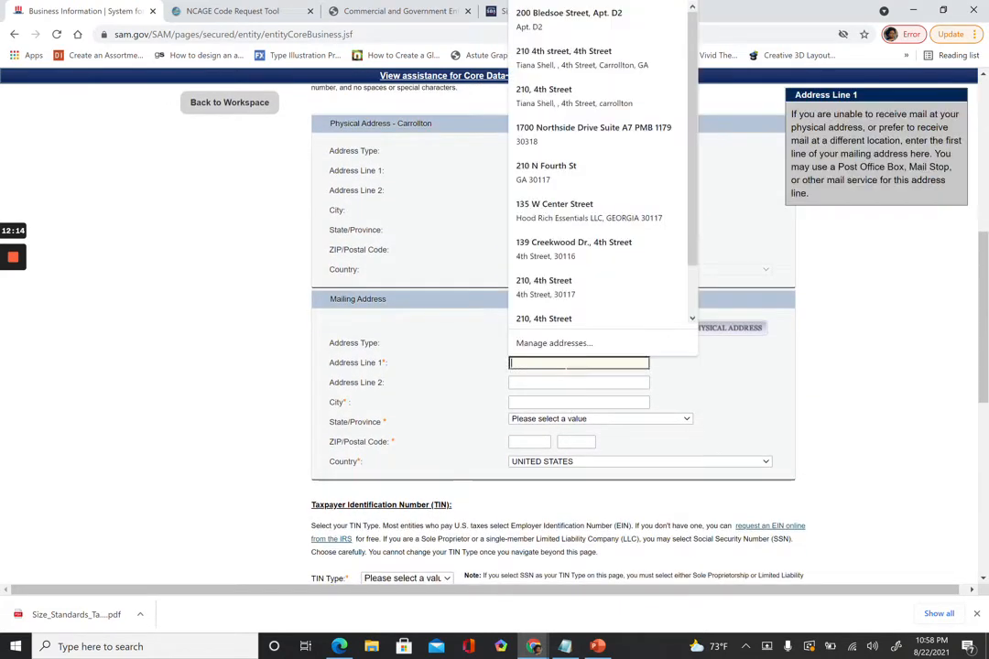
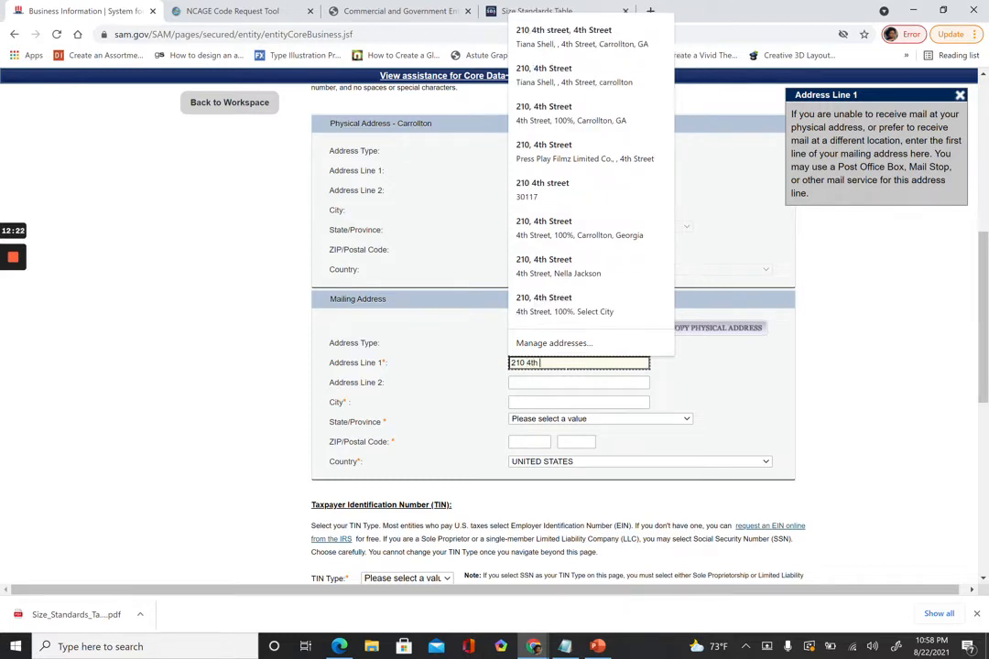
{"action": "left_click", "coordinate": [558, 402]}
{"action": "type", "text": "carr"}
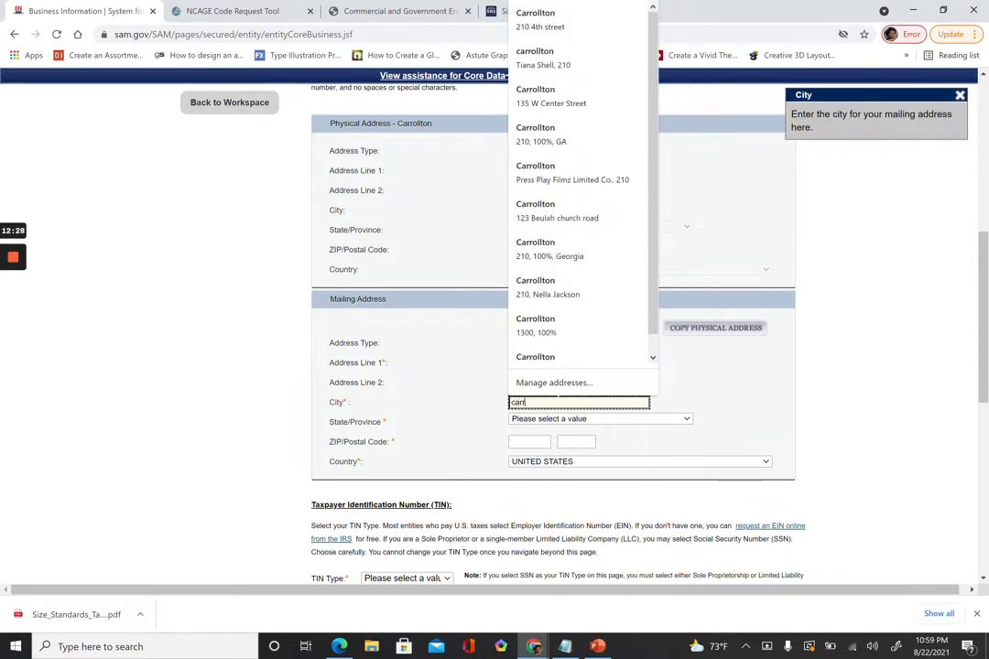
{"action": "type", "text": "ollton"}
- Choose GEORGIA as the mailing state and enter the mailing ZIP code
{"action": "left_click", "coordinate": [553, 419]}
{"action": "scroll", "coordinate": [565, 330], "scroll_direction": "down", "scroll_amount": 1}
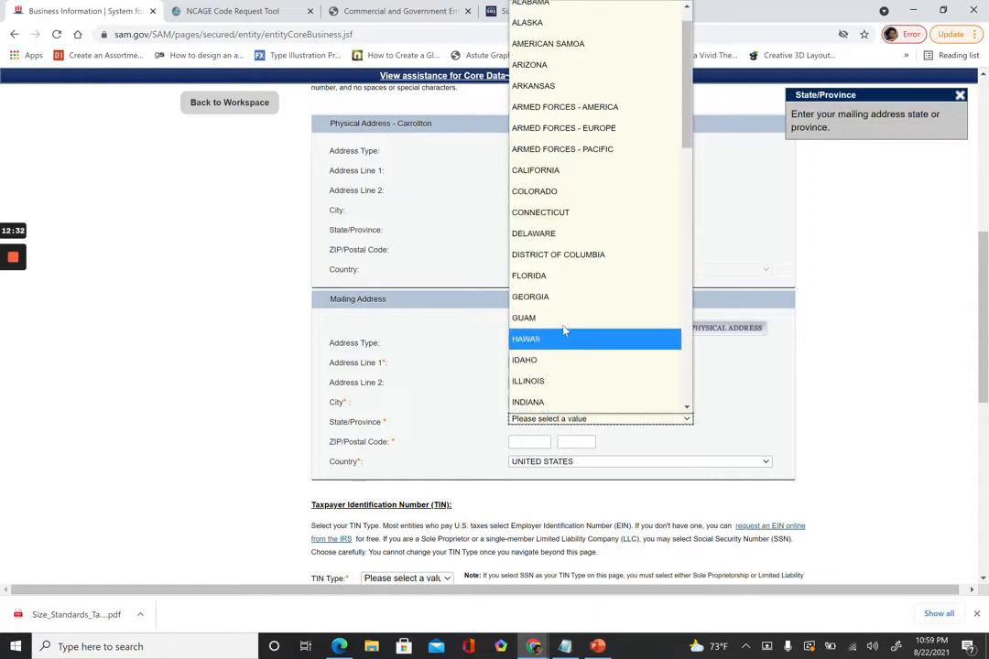
{"action": "left_click", "coordinate": [564, 300]}
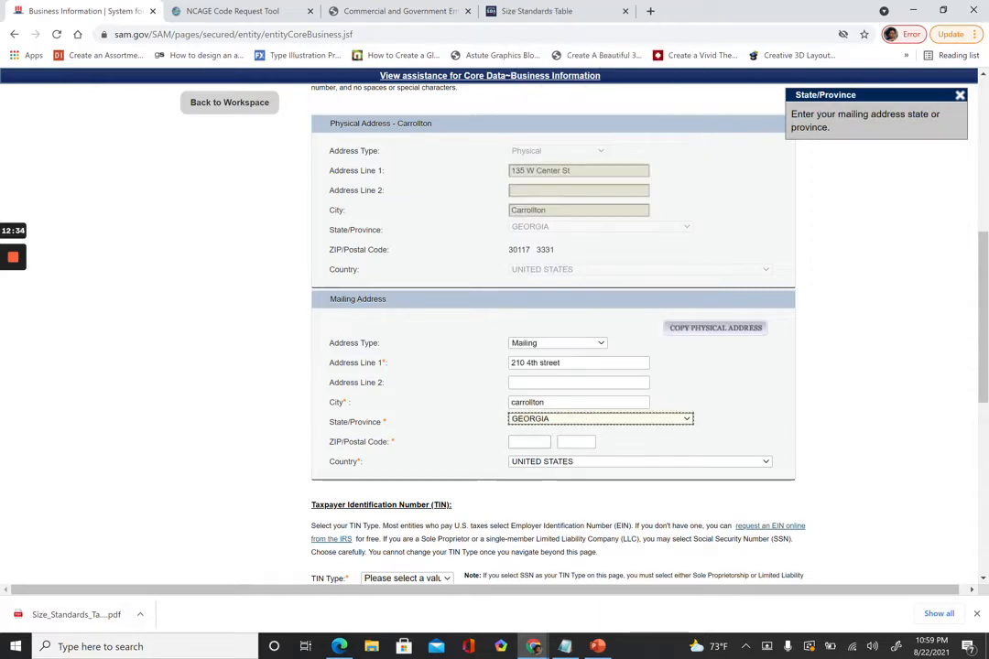
{"action": "left_click", "coordinate": [531, 442]}
{"action": "type", "text": "30117"}
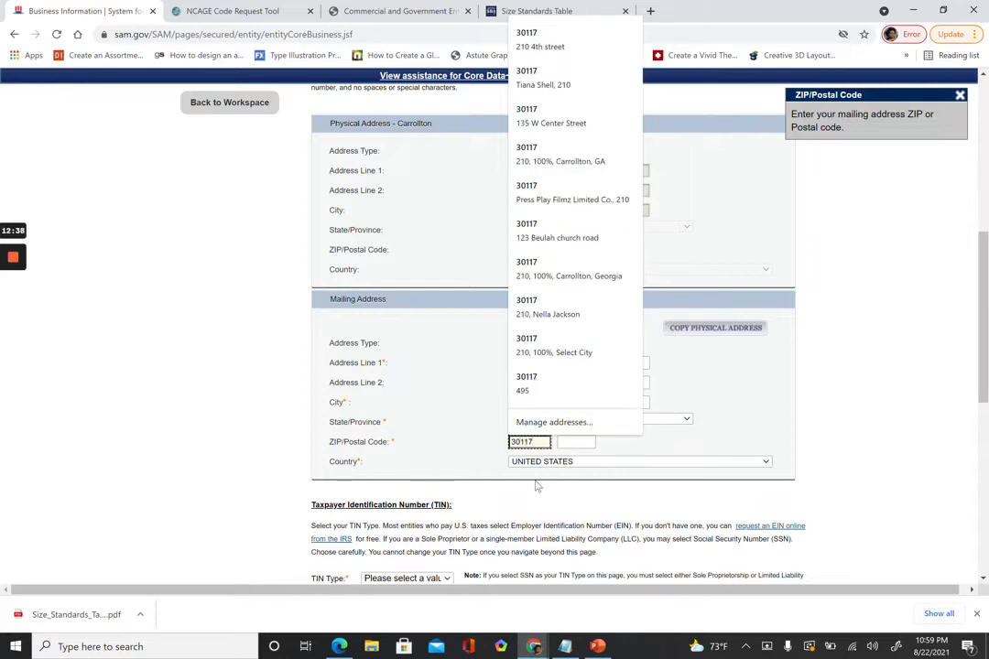
{"action": "scroll", "coordinate": [529, 502], "scroll_direction": "down", "scroll_amount": 2}
{"action": "scroll", "coordinate": [534, 506], "scroll_direction": "down", "scroll_amount": 1}
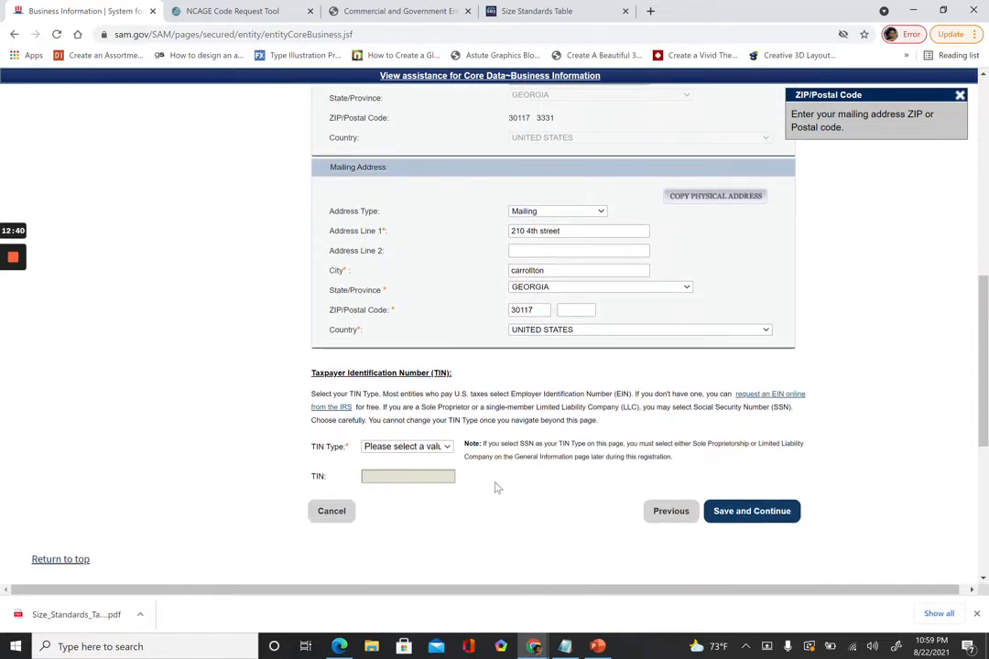
- Set the TIN Type to EIN and enter the entity's nine-digit EIN
{"action": "left_click", "coordinate": [447, 447]}
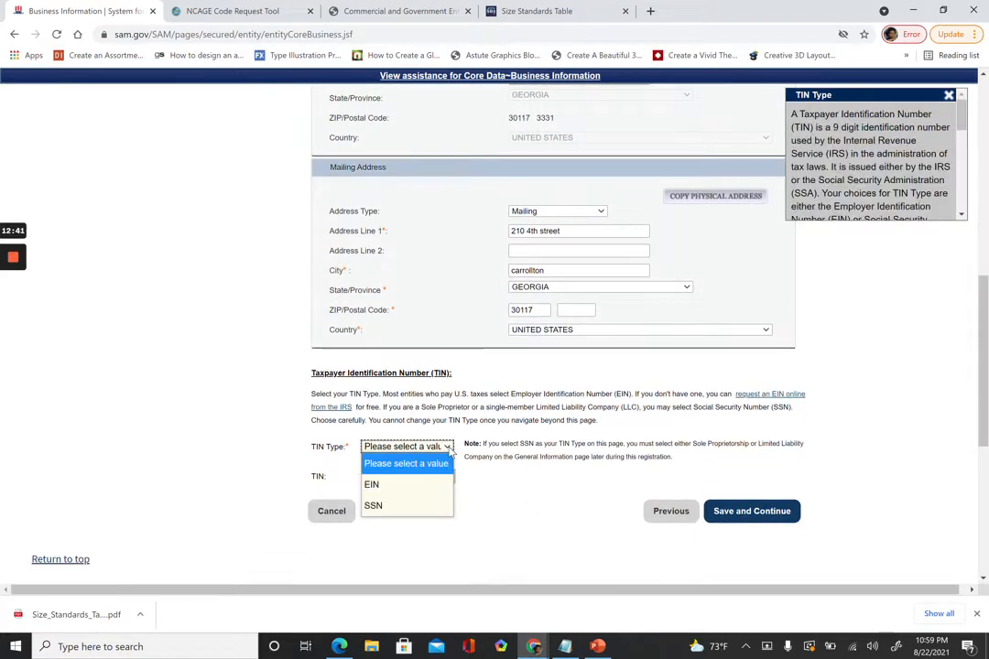
{"action": "left_click", "coordinate": [426, 486]}
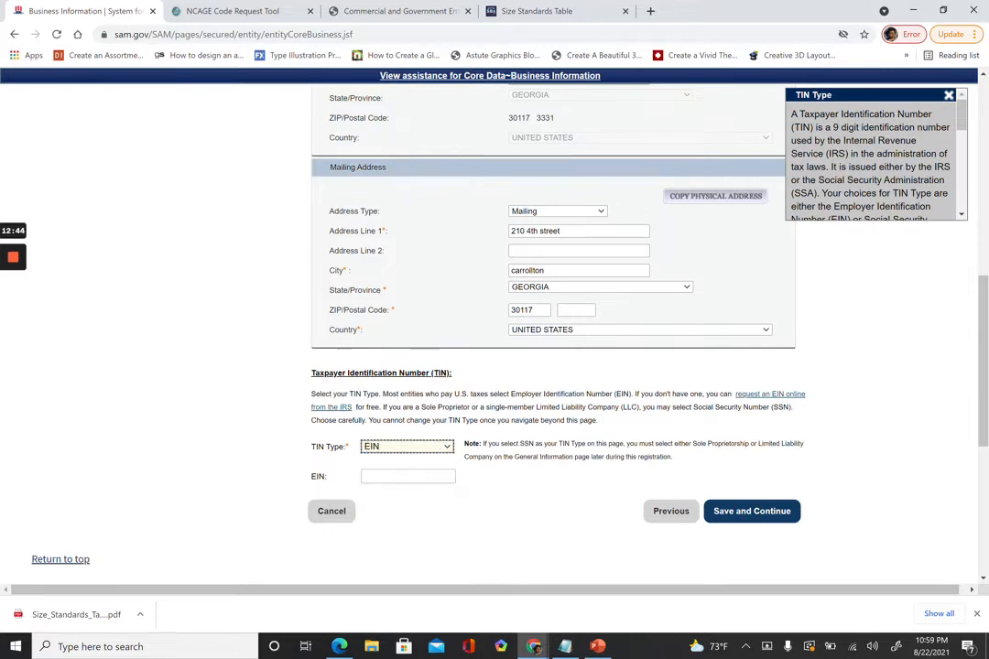
{"action": "left_click", "coordinate": [440, 447]}
{"action": "left_click", "coordinate": [439, 448]}
{"action": "left_click", "coordinate": [439, 449]}
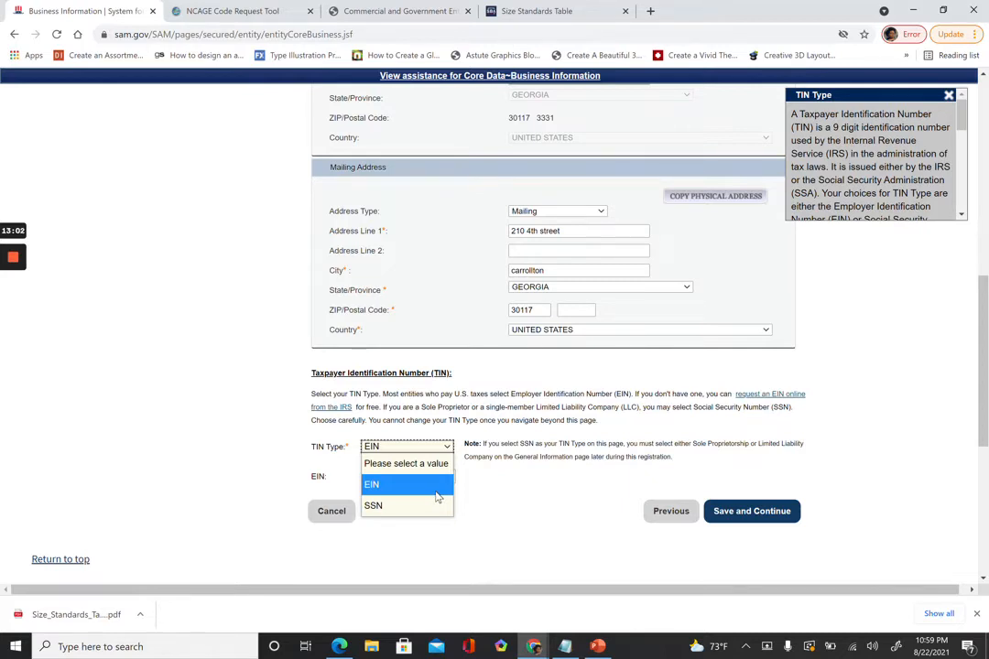
{"action": "left_click", "coordinate": [437, 496]}
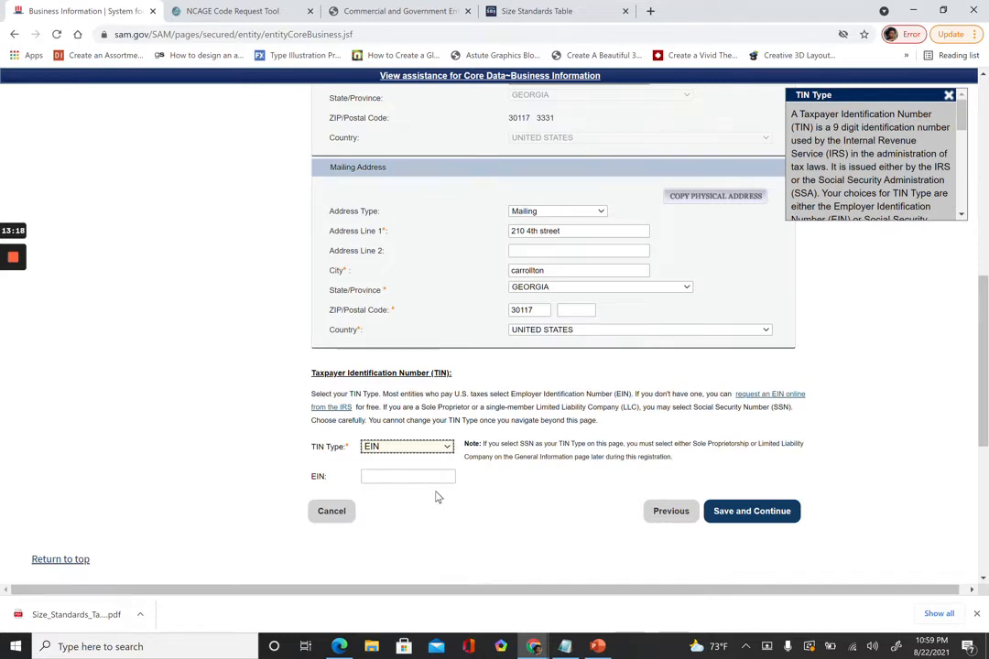
{"action": "left_click", "coordinate": [432, 477]}
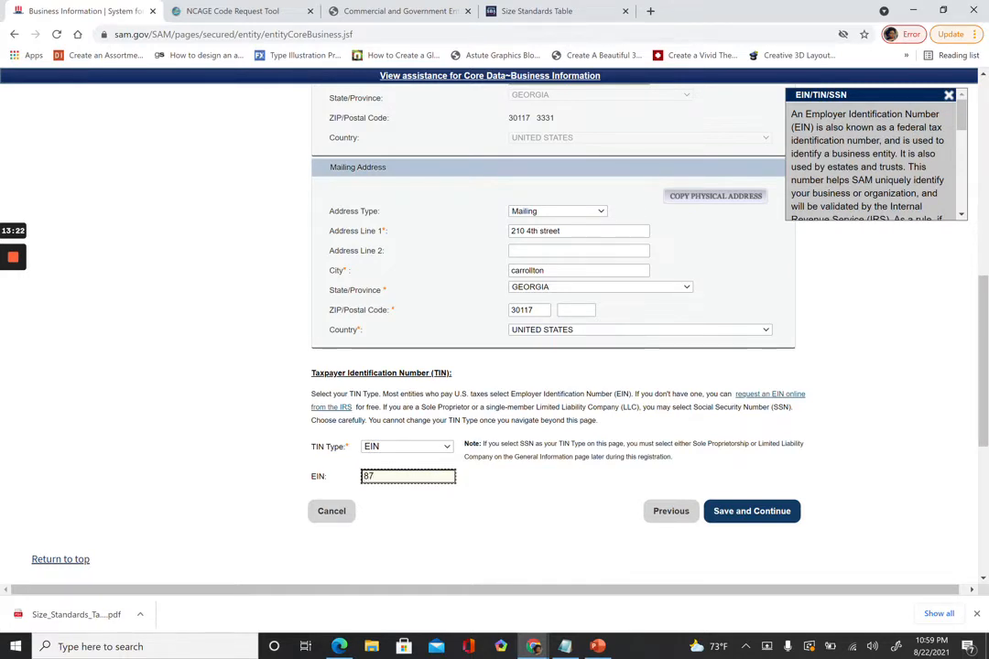
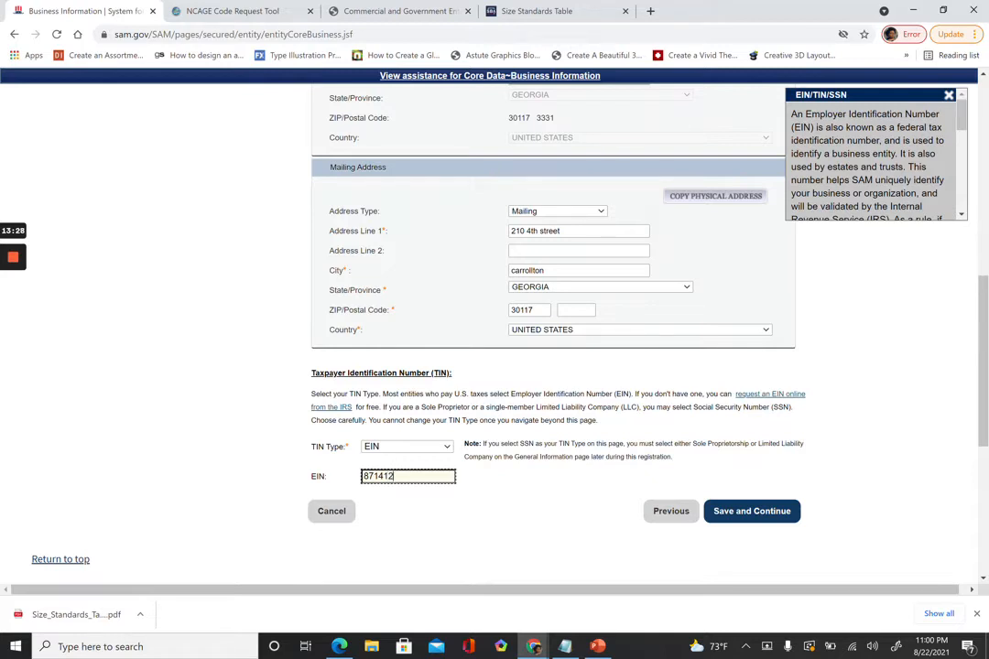
- Save the business information and scroll the IRS Consent page to Provide Taxpayer Information
{"action": "left_click", "coordinate": [781, 520]}
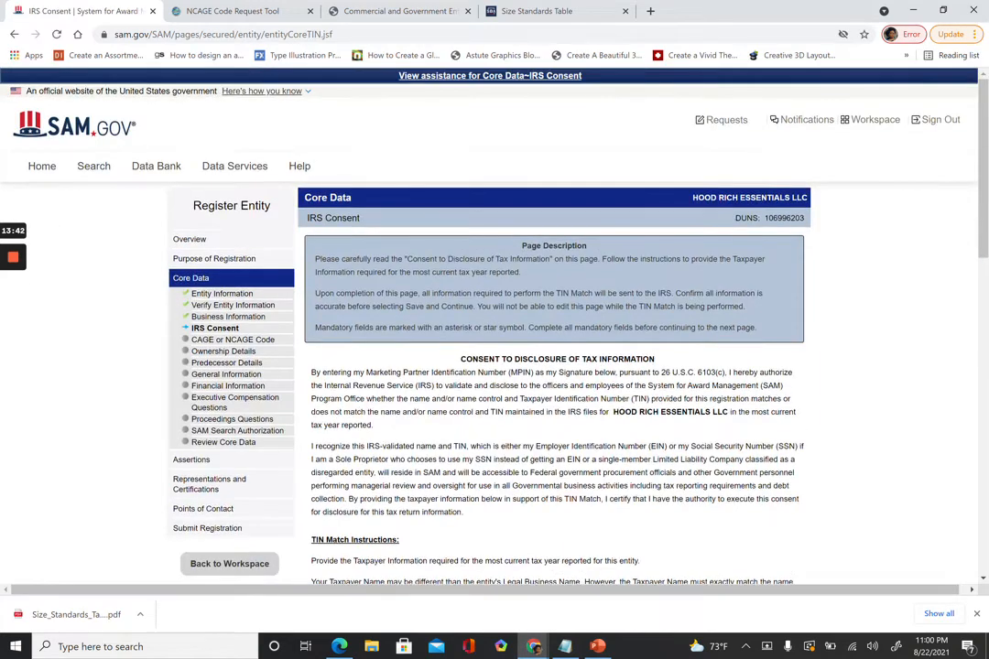
{"action": "scroll", "coordinate": [641, 475], "scroll_direction": "down", "scroll_amount": 3}
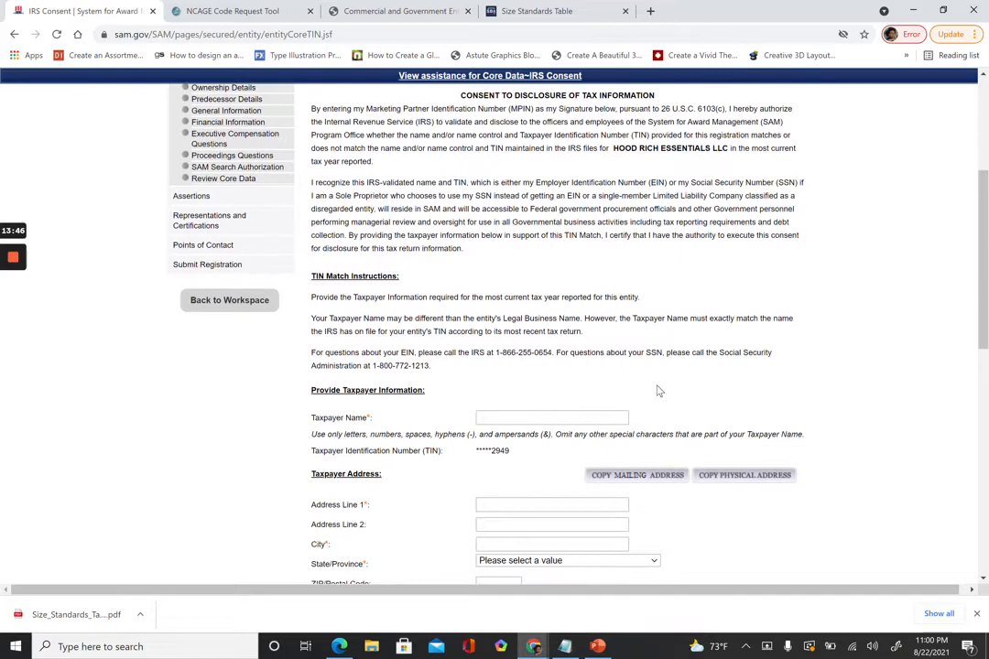
{"action": "scroll", "coordinate": [657, 390], "scroll_direction": "up", "scroll_amount": 3}
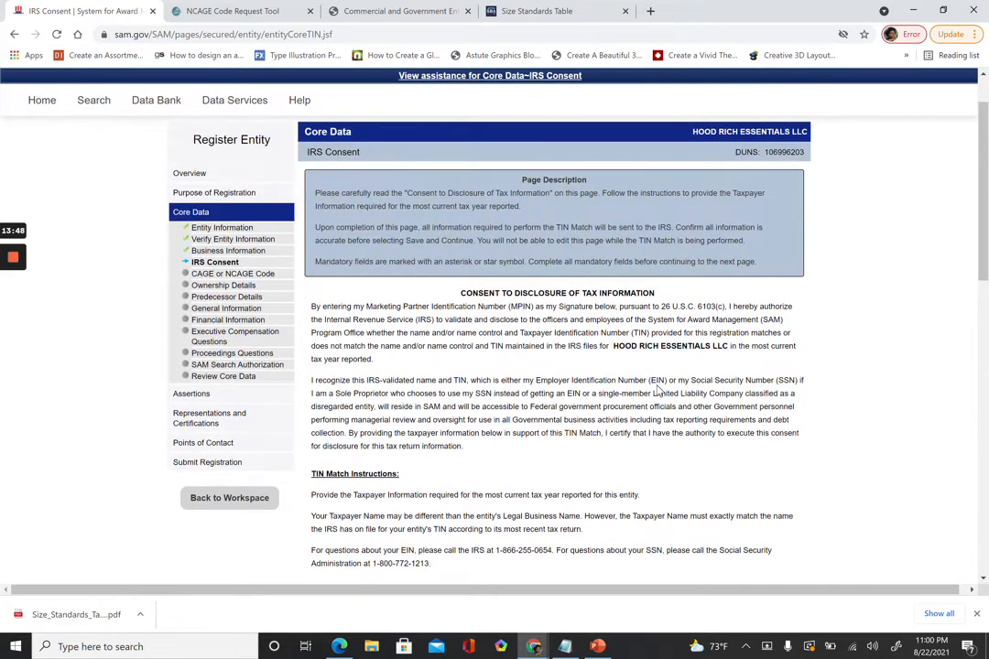
{"action": "scroll", "coordinate": [658, 390], "scroll_direction": "down", "scroll_amount": 3}
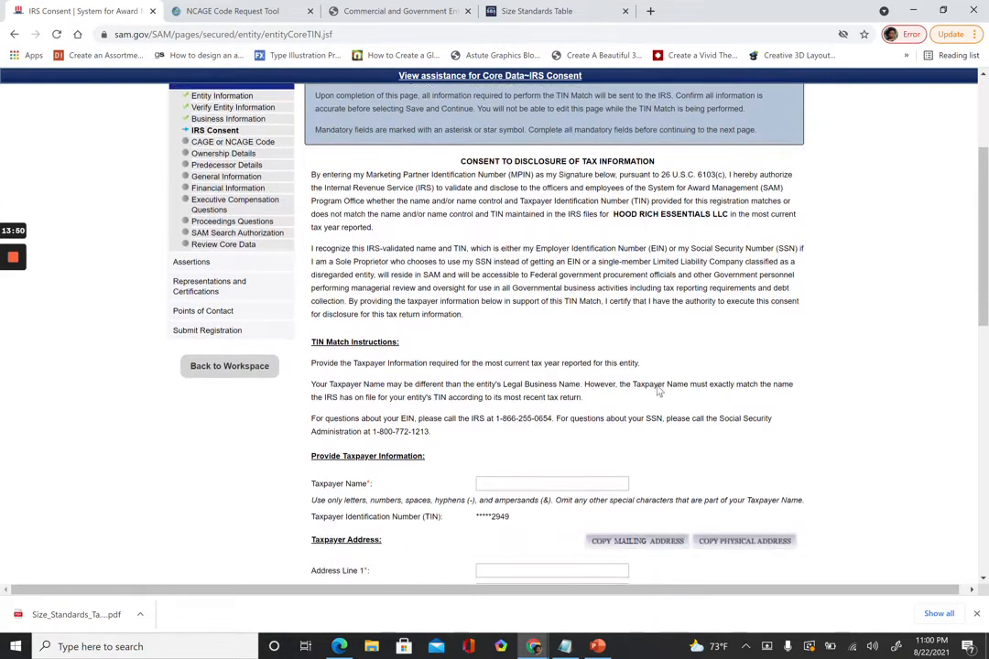
{"action": "scroll", "coordinate": [658, 391], "scroll_direction": "down", "scroll_amount": 3}
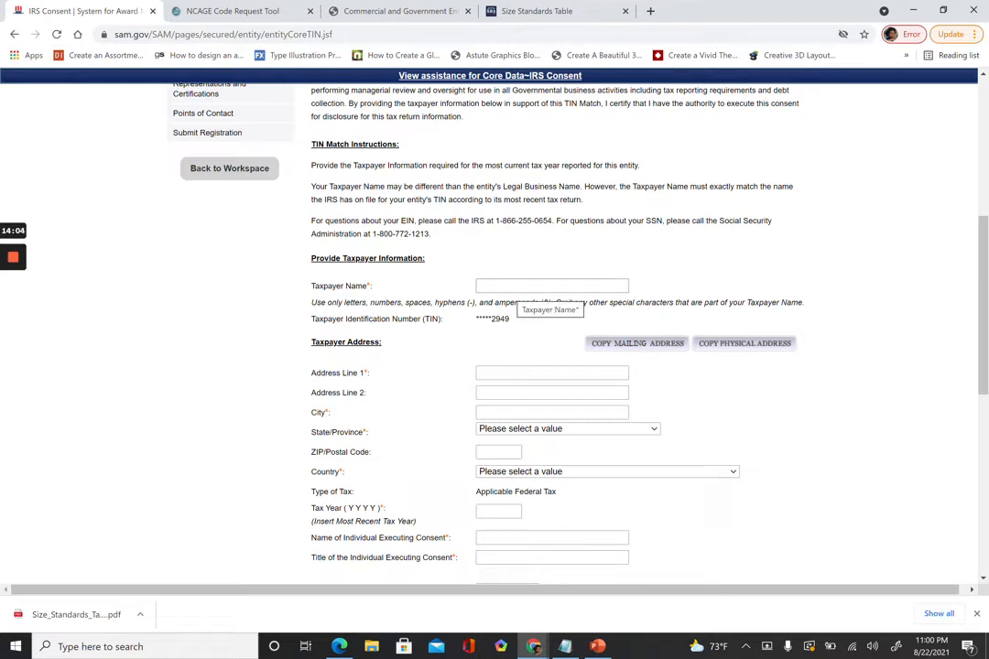
- Enter the taxpayer's name and street address on the IRS Consent form
{"action": "left_click", "coordinate": [526, 286]}
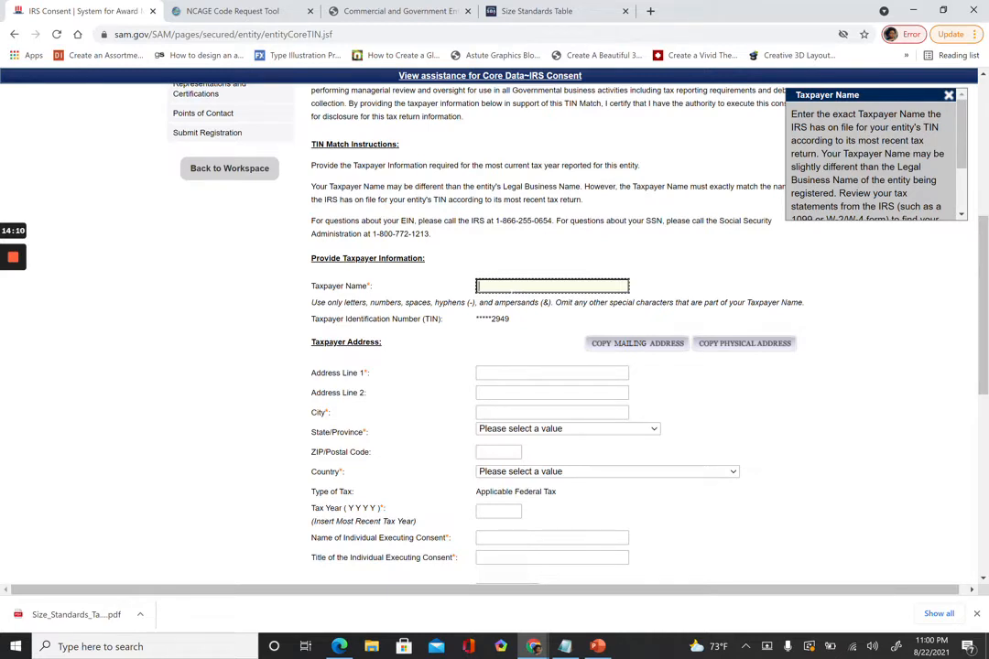
{"action": "left_click", "coordinate": [452, 332]}
{"action": "scroll", "coordinate": [452, 333], "scroll_direction": "down", "scroll_amount": 3}
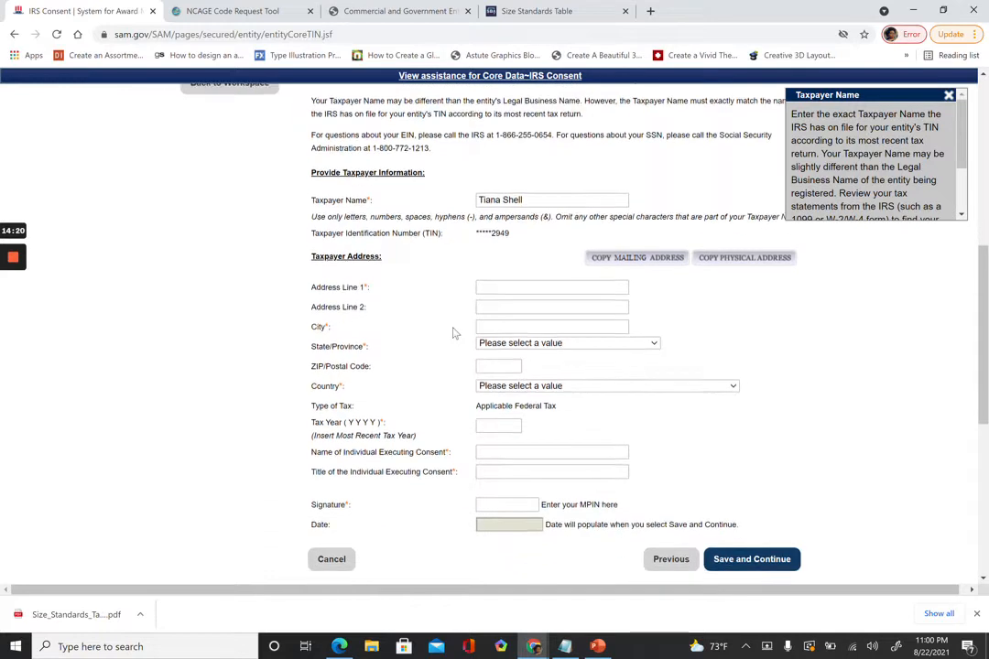
{"action": "left_click", "coordinate": [501, 242]}
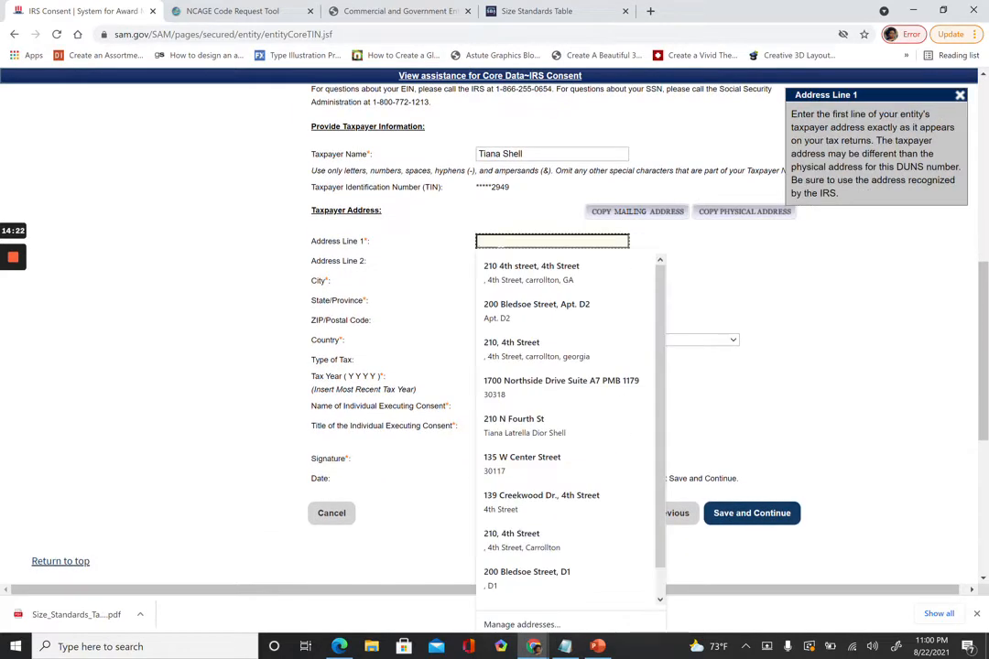
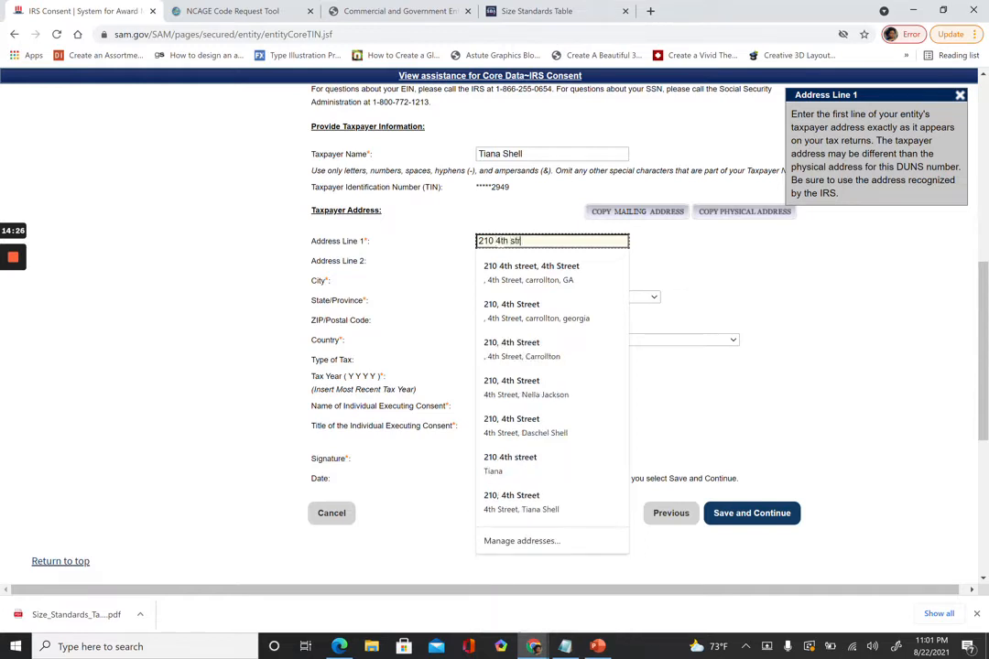
{"action": "left_click", "coordinate": [436, 258]}
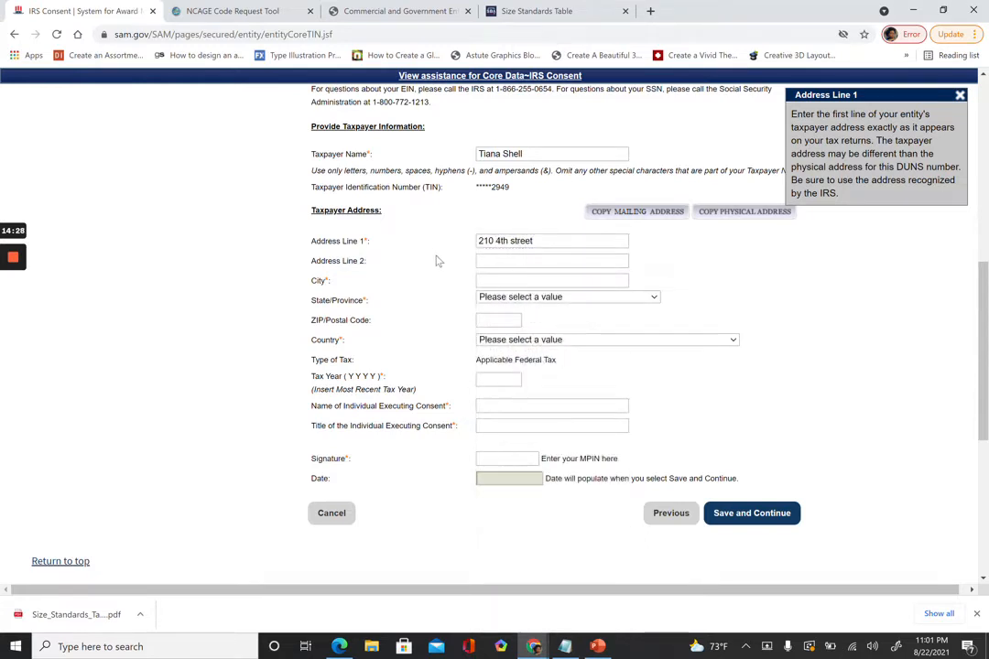
- Enter the taxpayer's city, set the state to GEORGIA, and fill in the ZIP code
{"action": "left_click", "coordinate": [499, 280]}
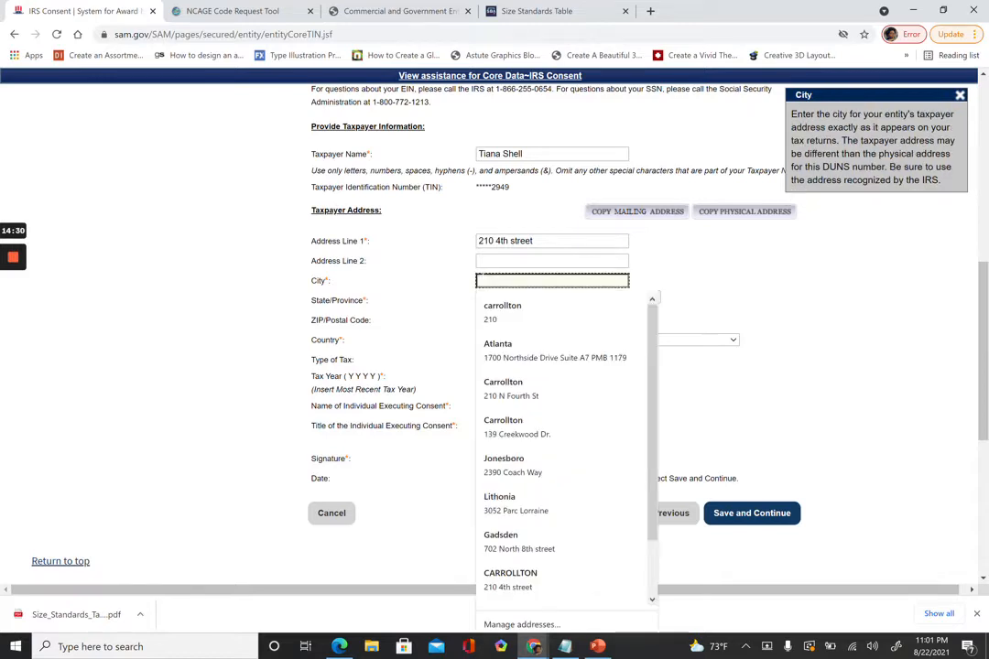
{"action": "type", "text": "Carr"}
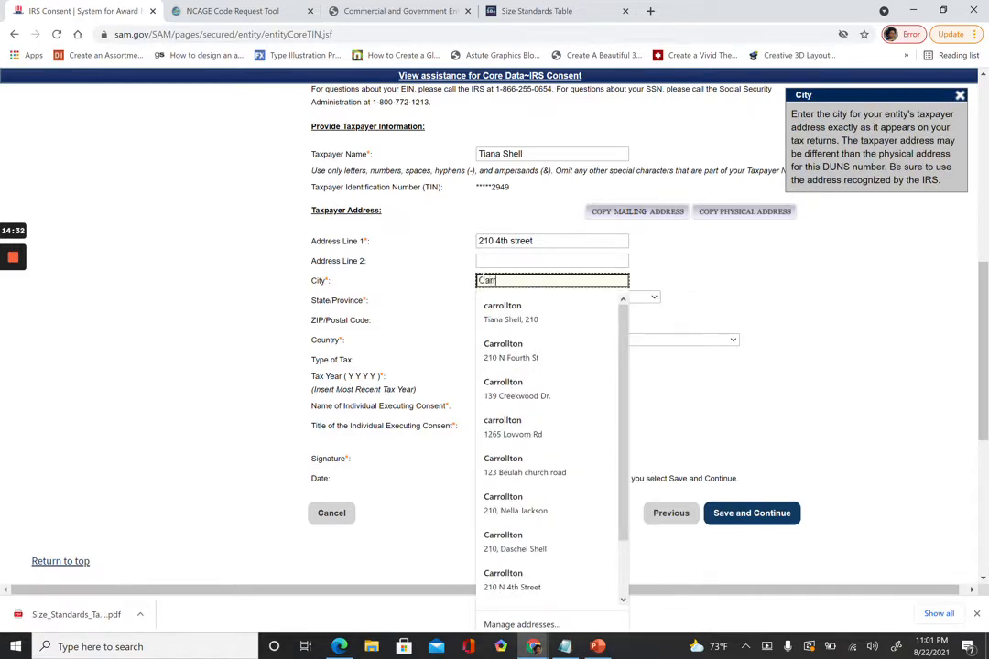
{"action": "type", "text": "ollton"}
{"action": "left_click", "coordinate": [416, 327]}
{"action": "left_click", "coordinate": [502, 298]}
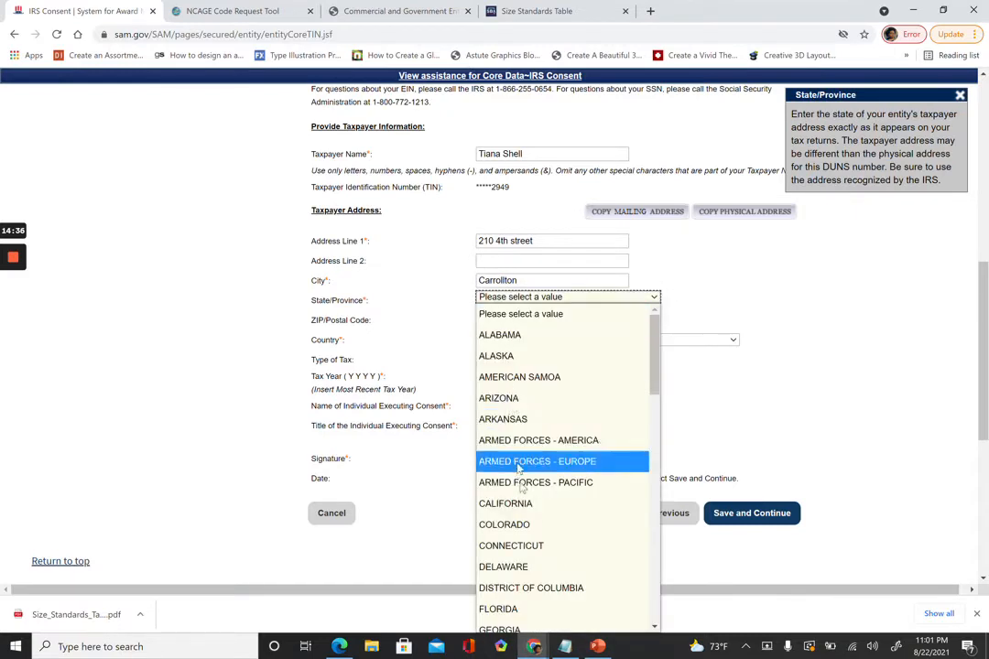
{"action": "left_click", "coordinate": [531, 623]}
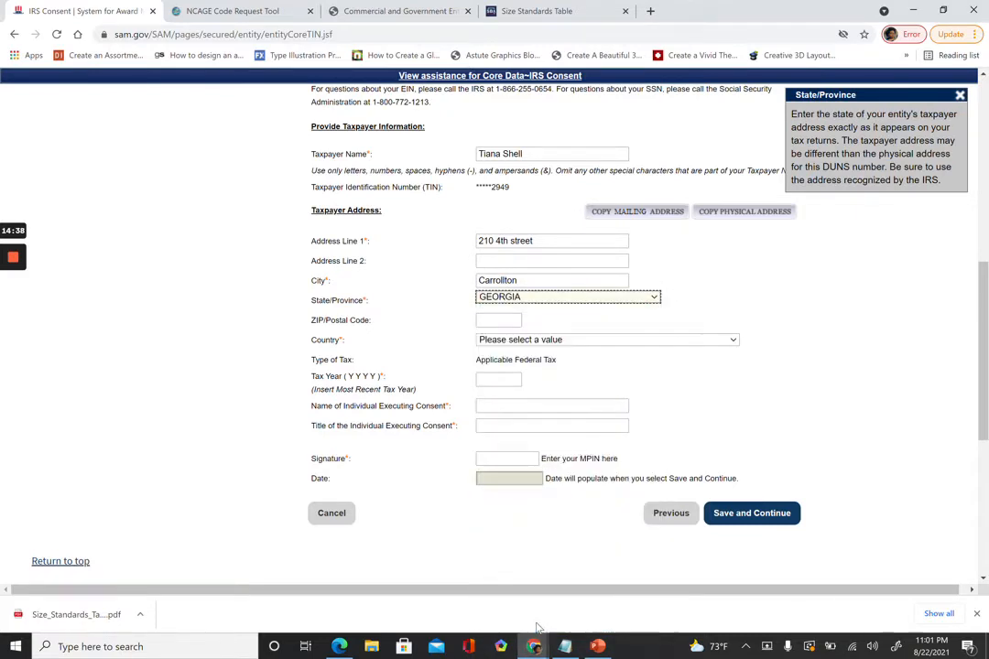
{"action": "key", "text": "Tab"}
{"action": "type", "text": "3"}
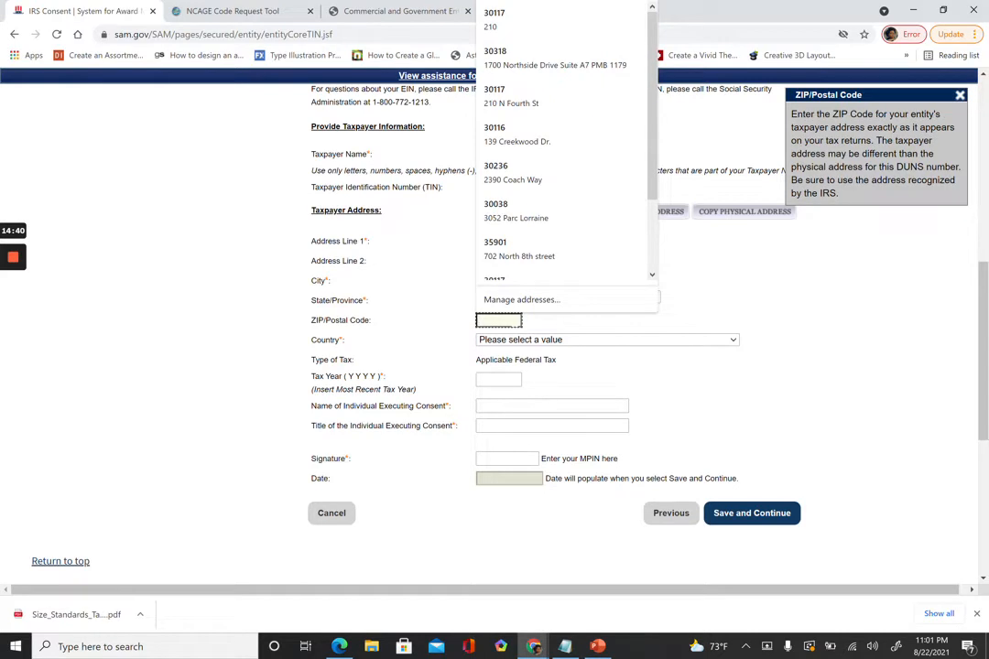
{"action": "type", "text": "0117"}
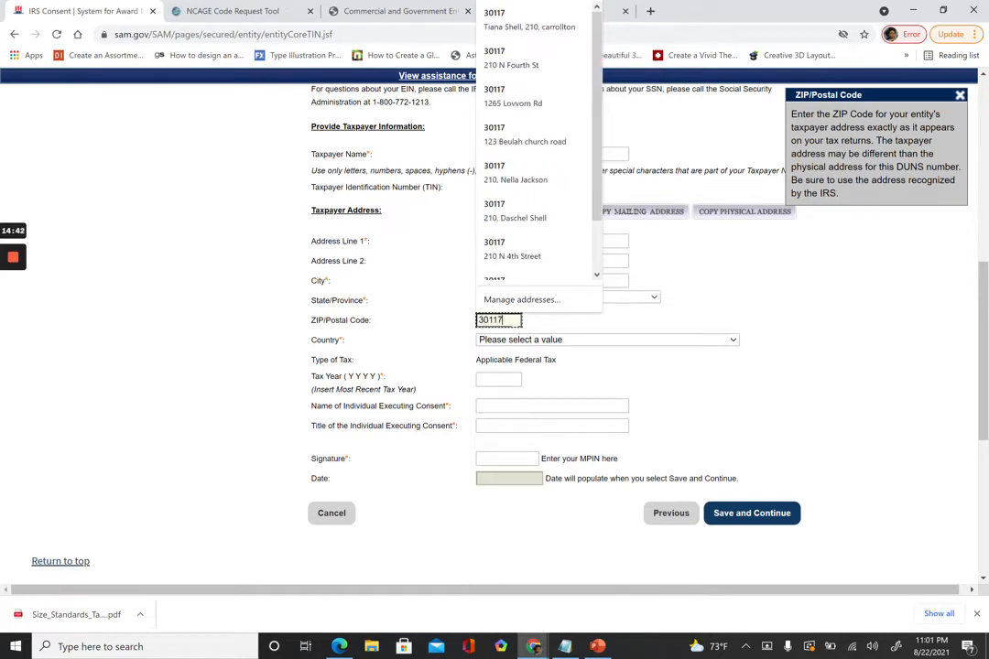
- Set the country to UNITED STATES and Tax Year to 2021, then begin the signer's name
{"action": "left_click", "coordinate": [512, 343]}
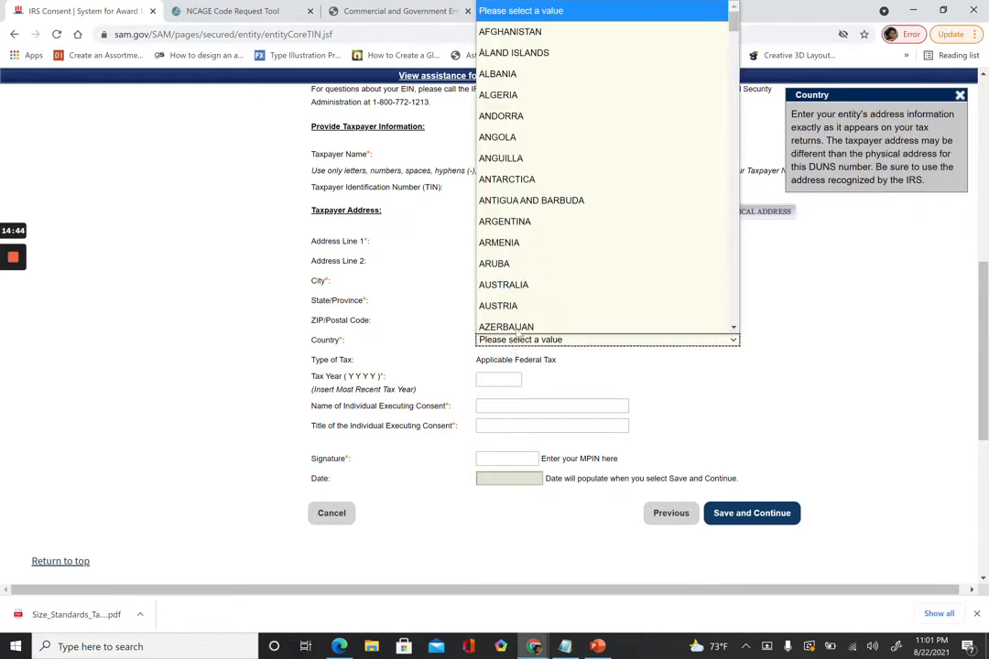
{"action": "scroll", "coordinate": [539, 237], "scroll_direction": "down", "scroll_amount": 20}
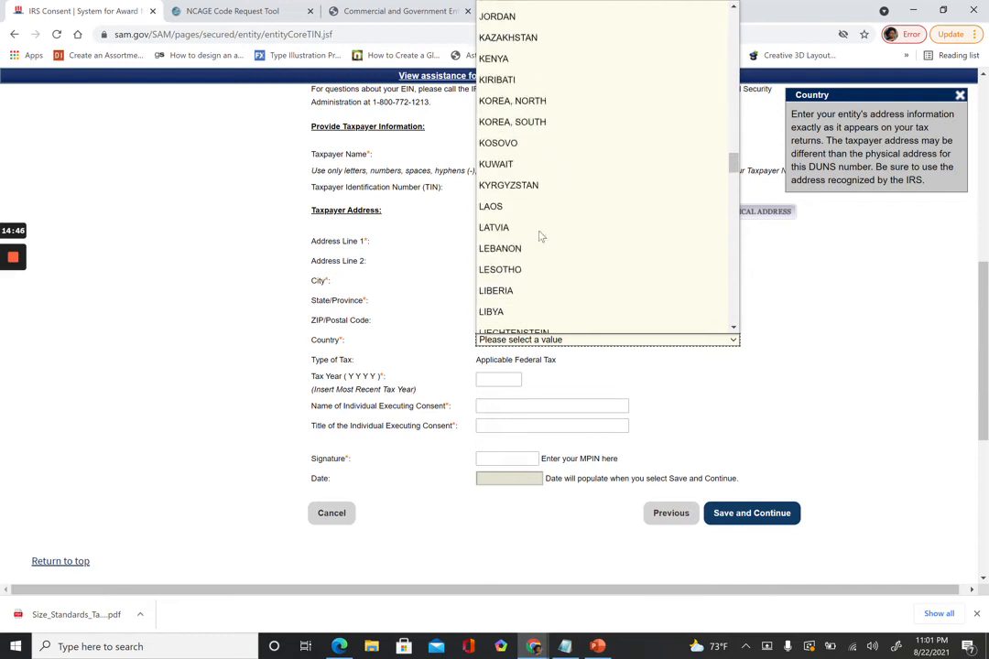
{"action": "scroll", "coordinate": [539, 236], "scroll_direction": "down", "scroll_amount": 20}
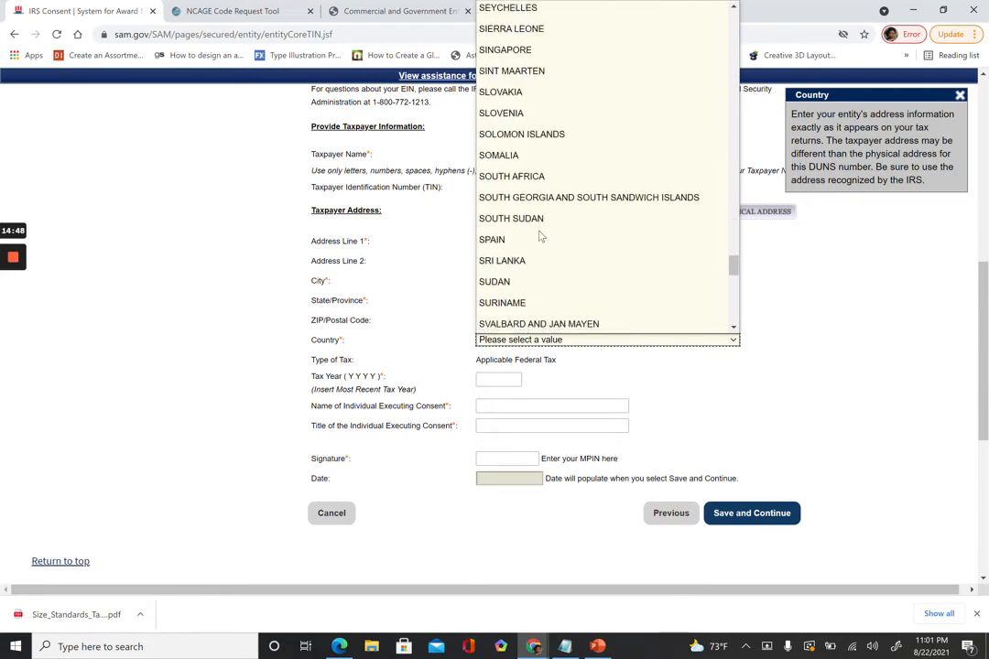
{"action": "scroll", "coordinate": [539, 236], "scroll_direction": "down", "scroll_amount": 6}
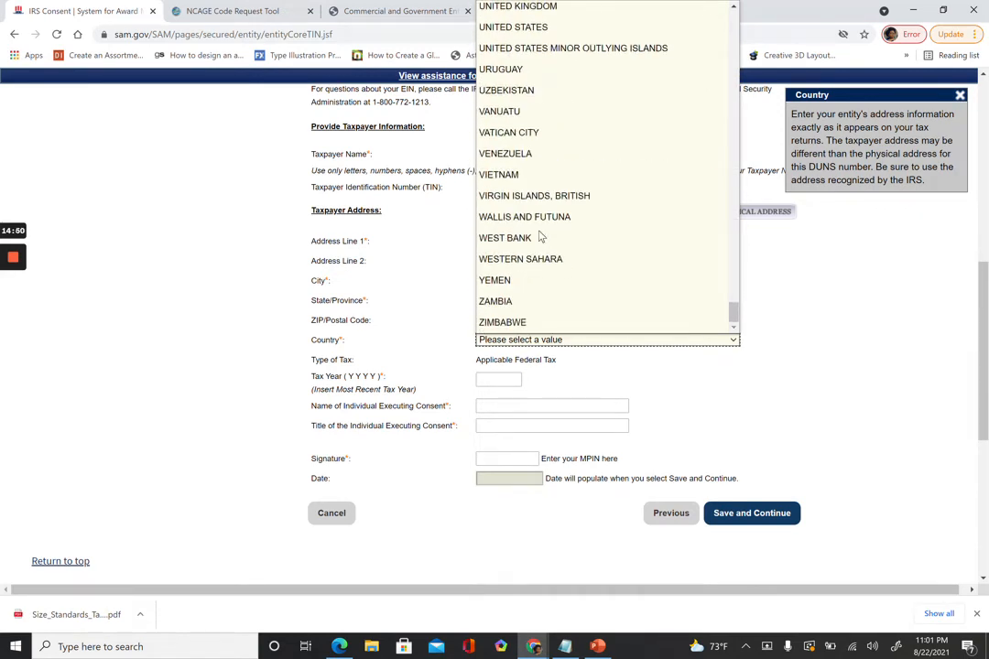
{"action": "scroll", "coordinate": [539, 236], "scroll_direction": "up", "scroll_amount": 2}
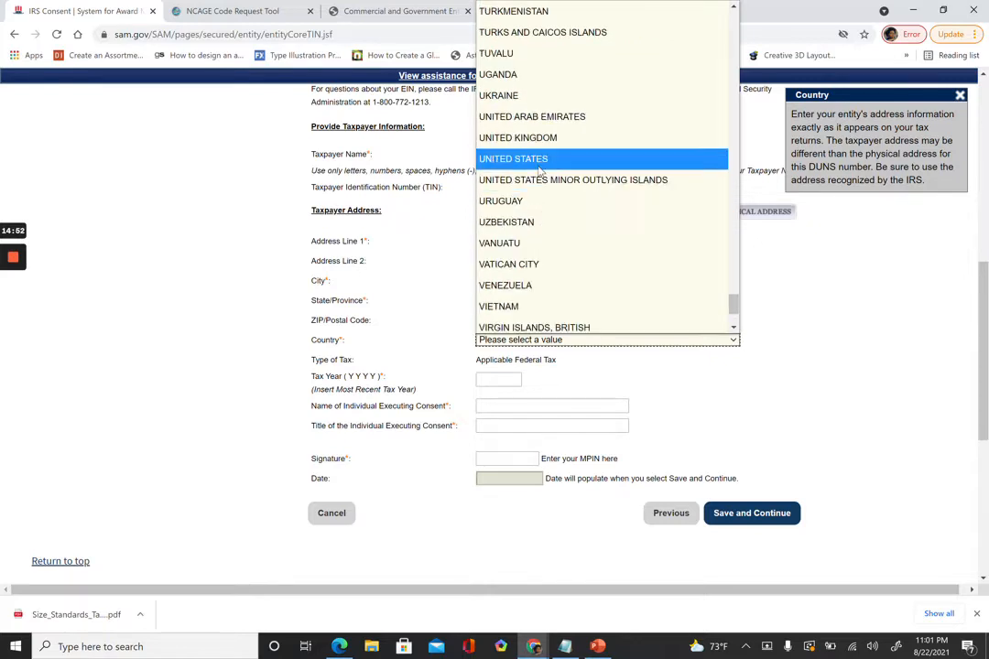
{"action": "left_click", "coordinate": [540, 160]}
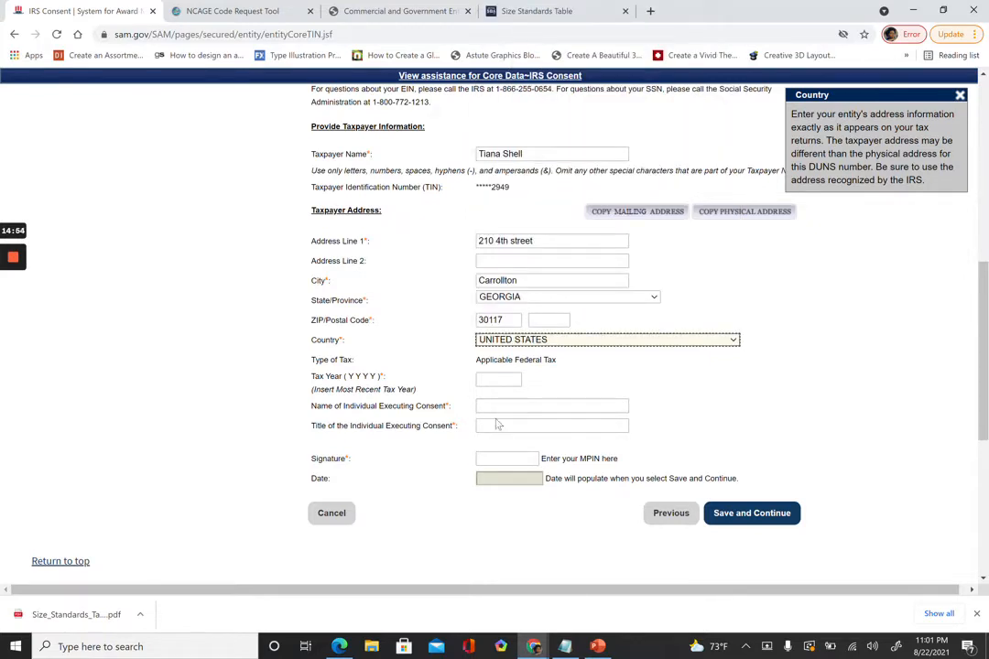
{"action": "key", "text": "Tab"}
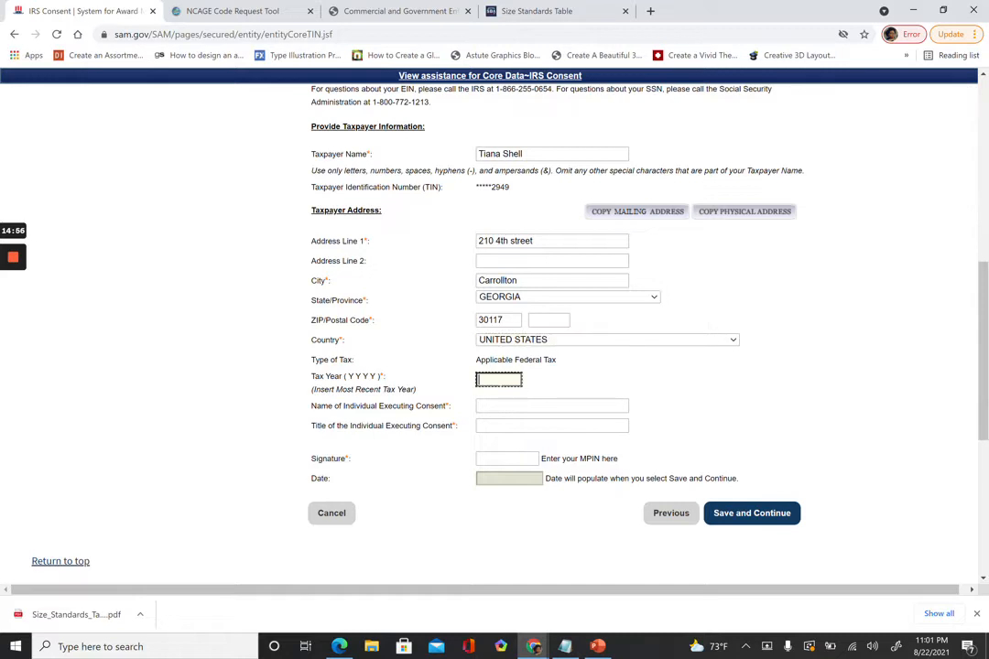
{"action": "type", "text": "2021"}
{"action": "left_click", "coordinate": [365, 384]}
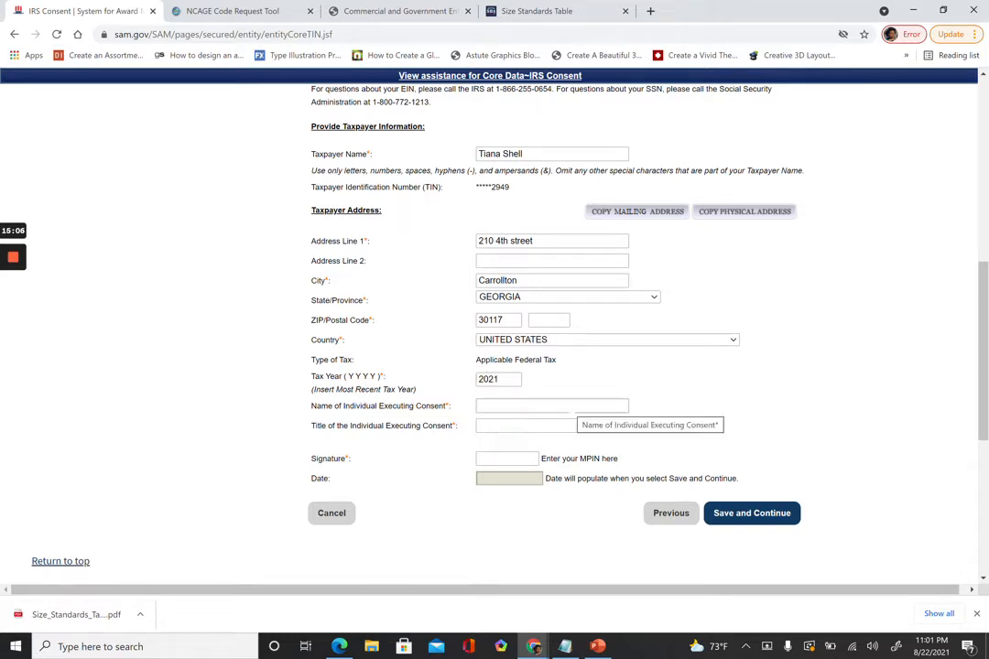
{"action": "left_click", "coordinate": [569, 407]}
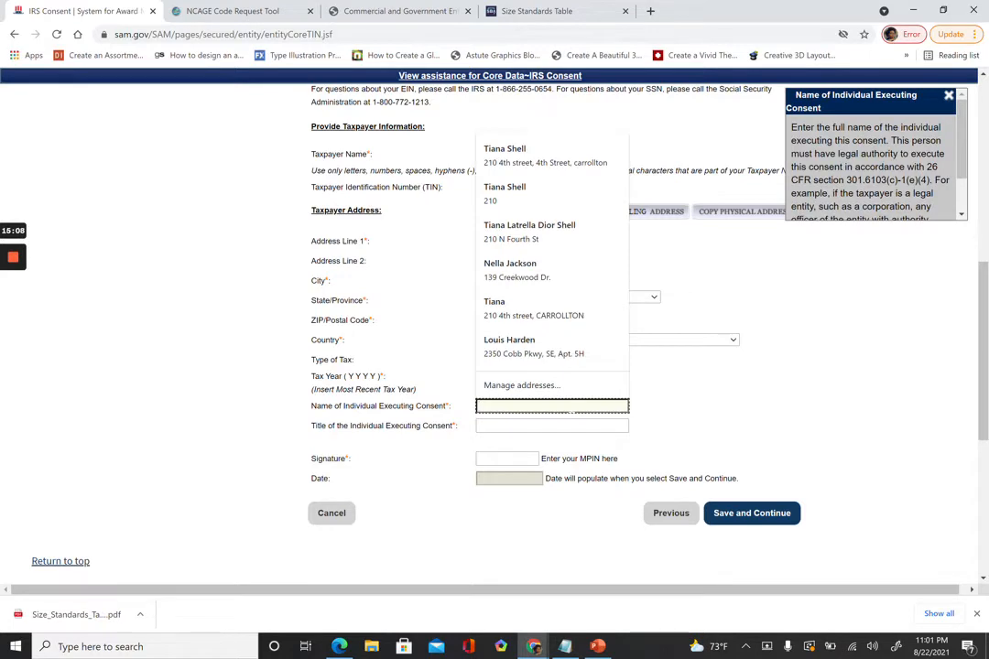
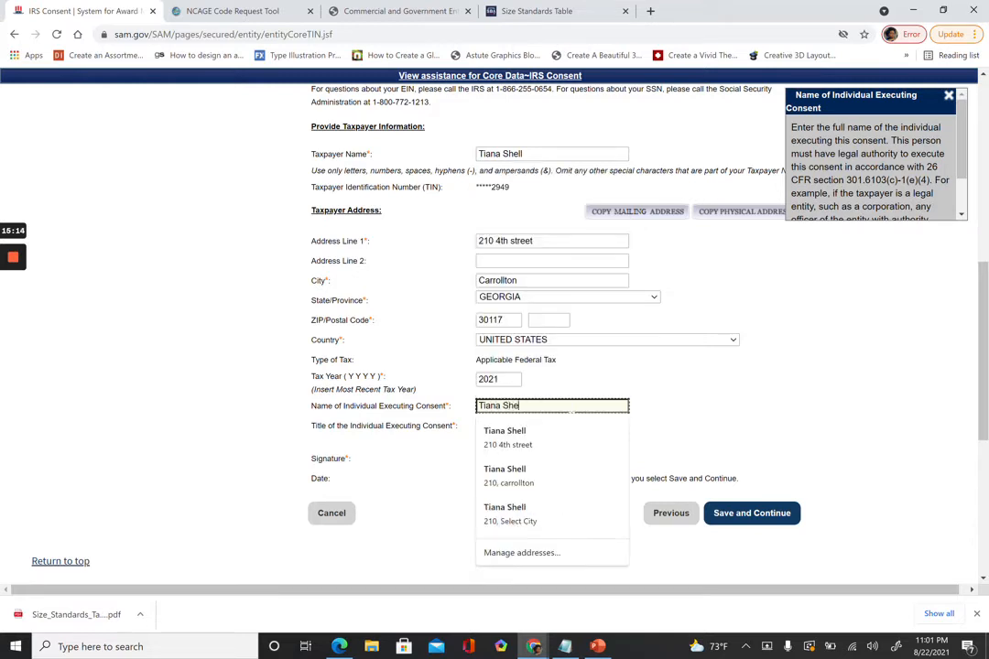
- Complete the signer's name, enter title Ceo and the MPIN signature, and save the consent
{"action": "left_click", "coordinate": [743, 435]}
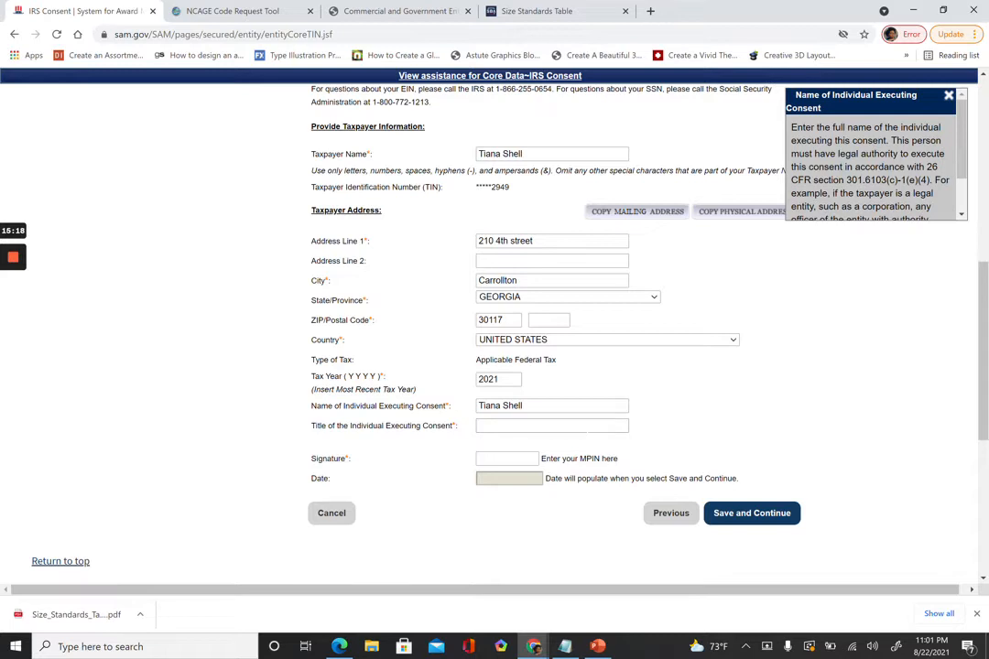
{"action": "left_click", "coordinate": [577, 426]}
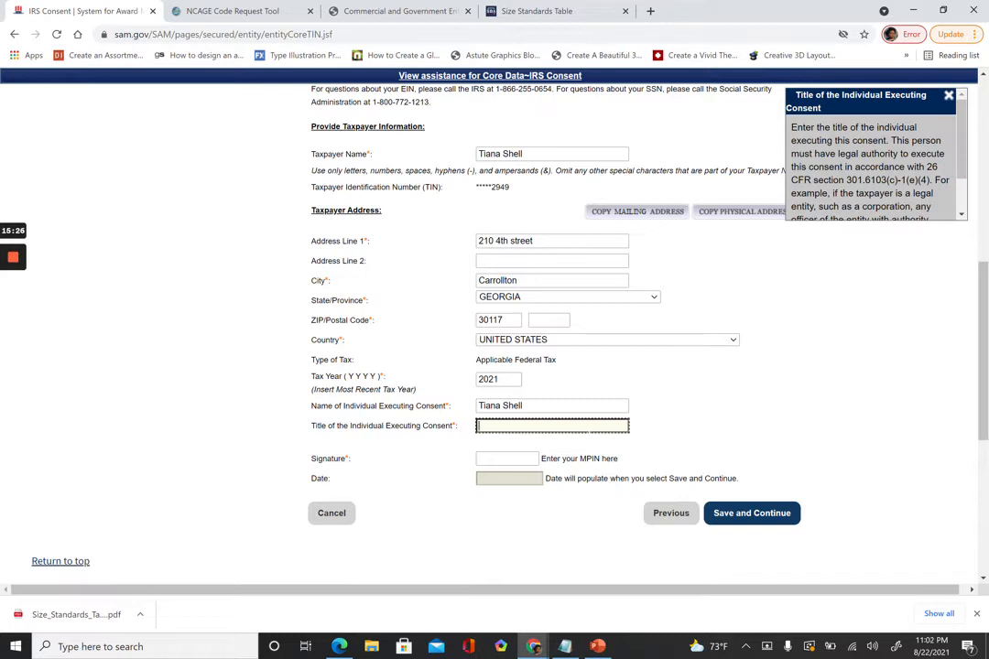
{"action": "type", "text": "Ceo"}
{"action": "left_click", "coordinate": [517, 460]}
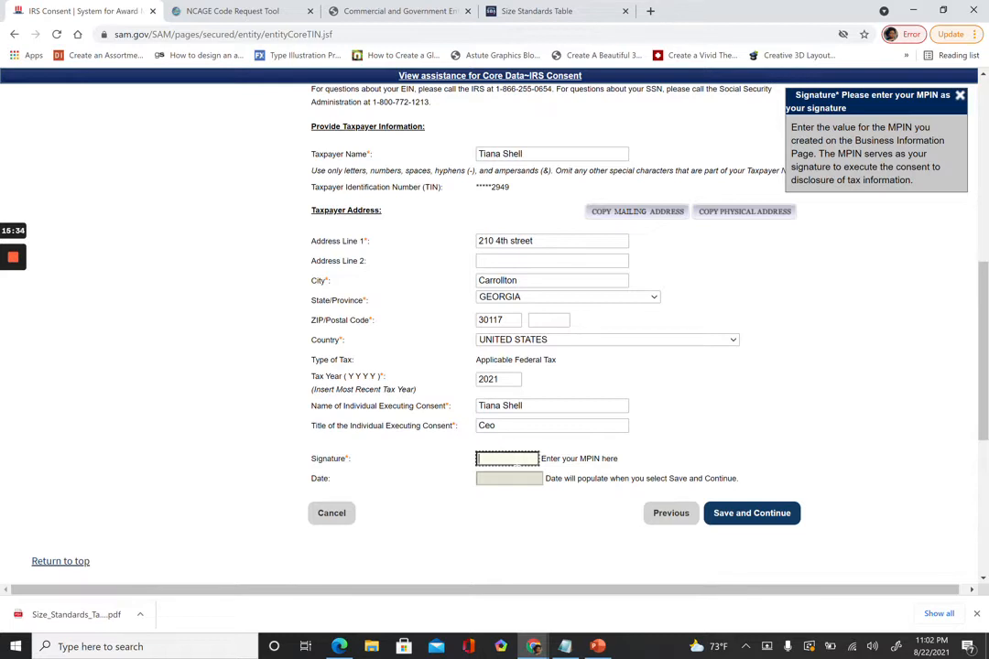
{"action": "left_click", "coordinate": [523, 478]}
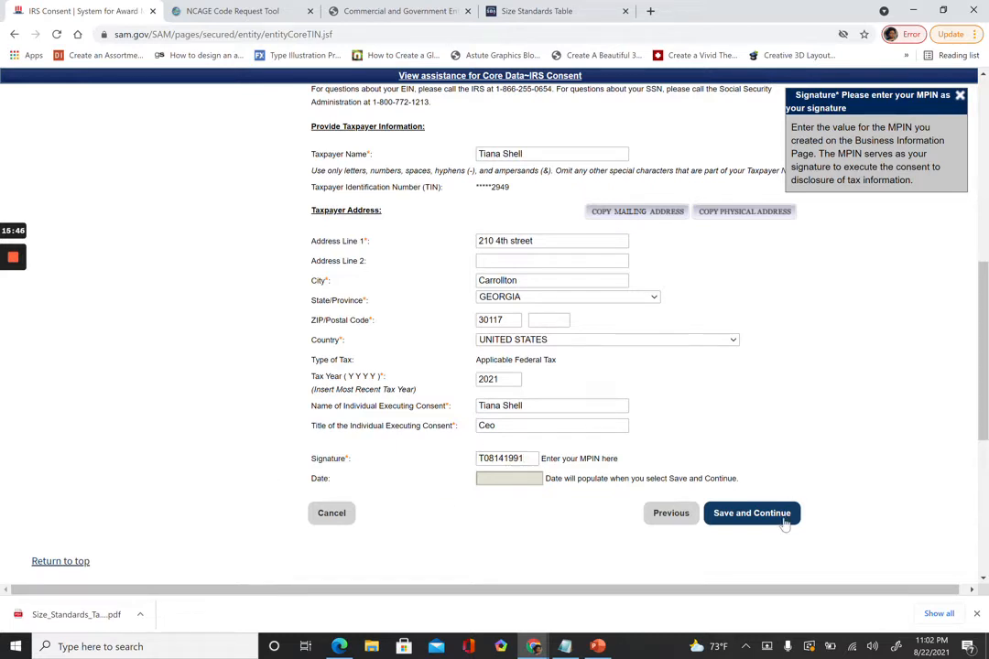
{"action": "left_click", "coordinate": [751, 512]}
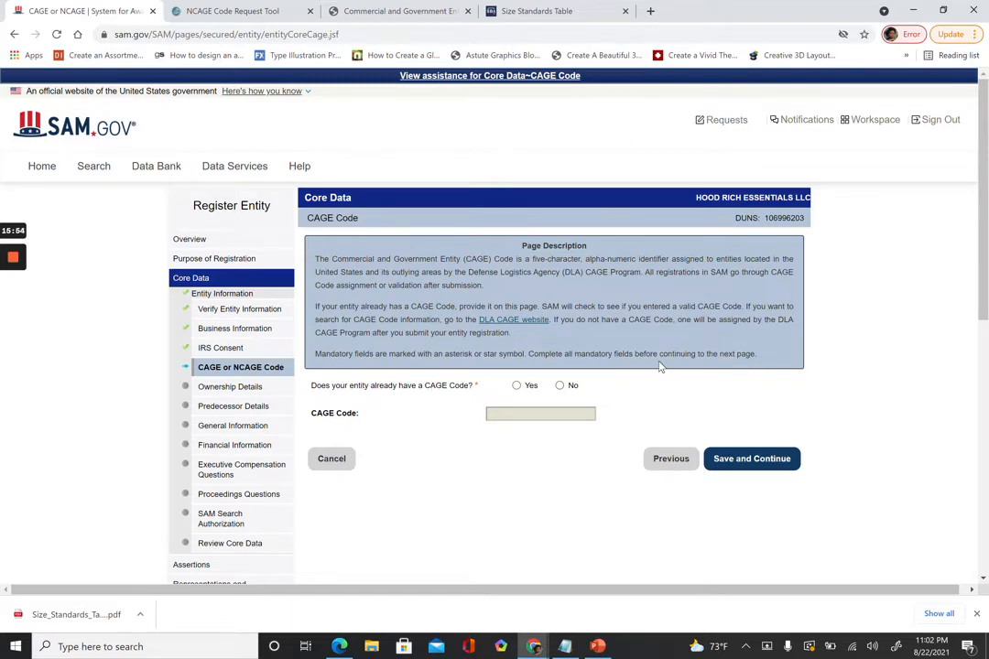
- Answer No to having a CAGE or NCAGE Code and save the page
{"action": "left_click", "coordinate": [561, 386]}
{"action": "left_click", "coordinate": [743, 458]}
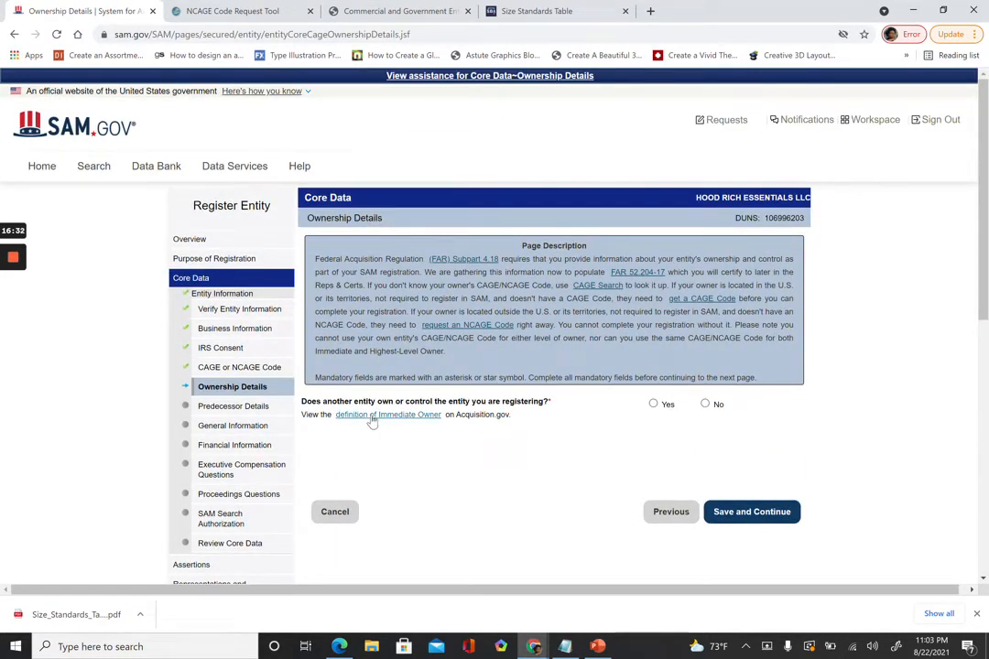
- Answer No on Ownership Details and on Predecessor Details, saving each page
{"action": "left_click", "coordinate": [705, 404]}
{"action": "left_click", "coordinate": [725, 512]}
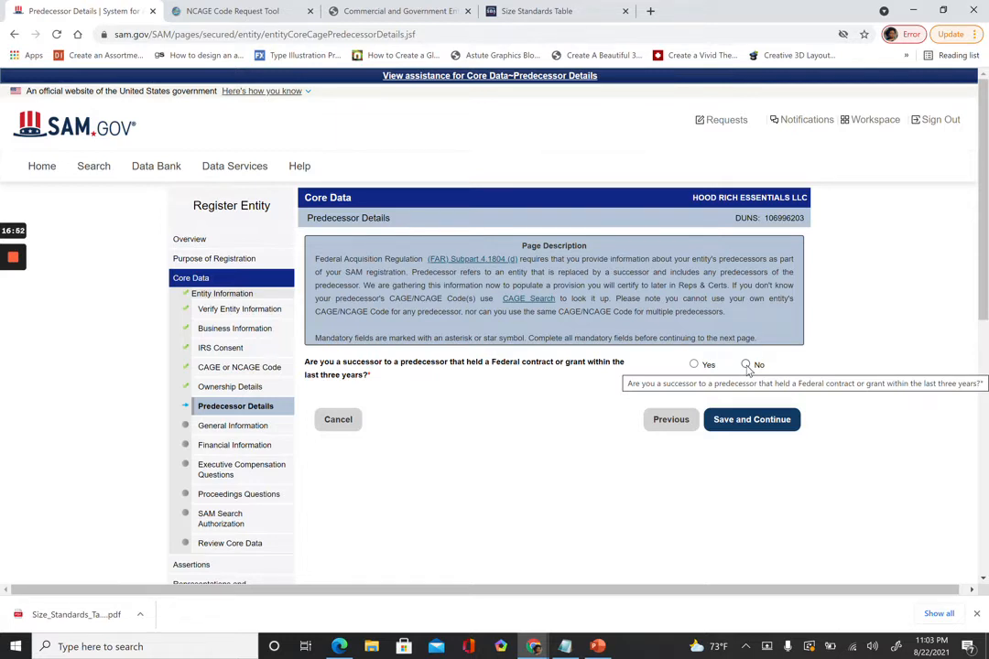
{"action": "left_click", "coordinate": [746, 366]}
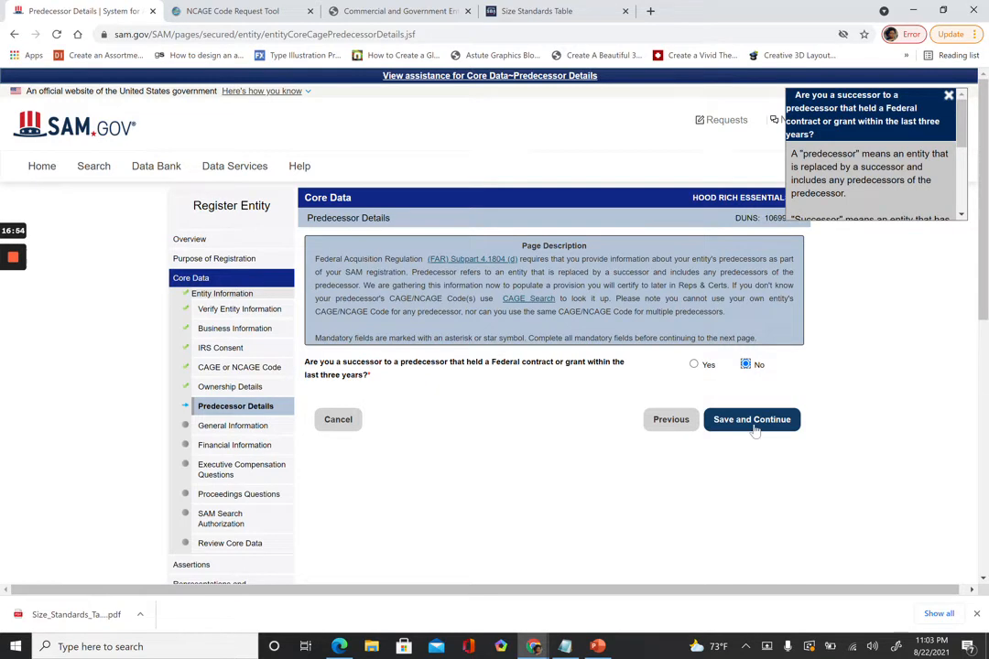
{"action": "left_click", "coordinate": [753, 423]}
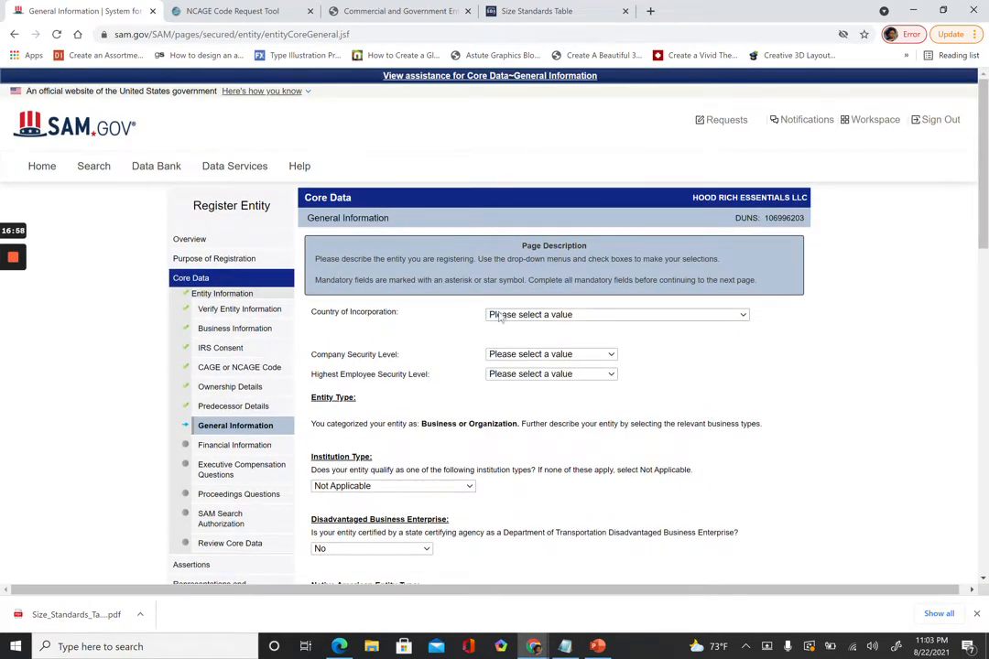
- Set Country of Incorporation to UNITED STATES and State of Incorporation to GEORGIA
{"action": "left_click", "coordinate": [584, 317]}
{"action": "scroll", "coordinate": [585, 357], "scroll_direction": "down", "scroll_amount": 20}
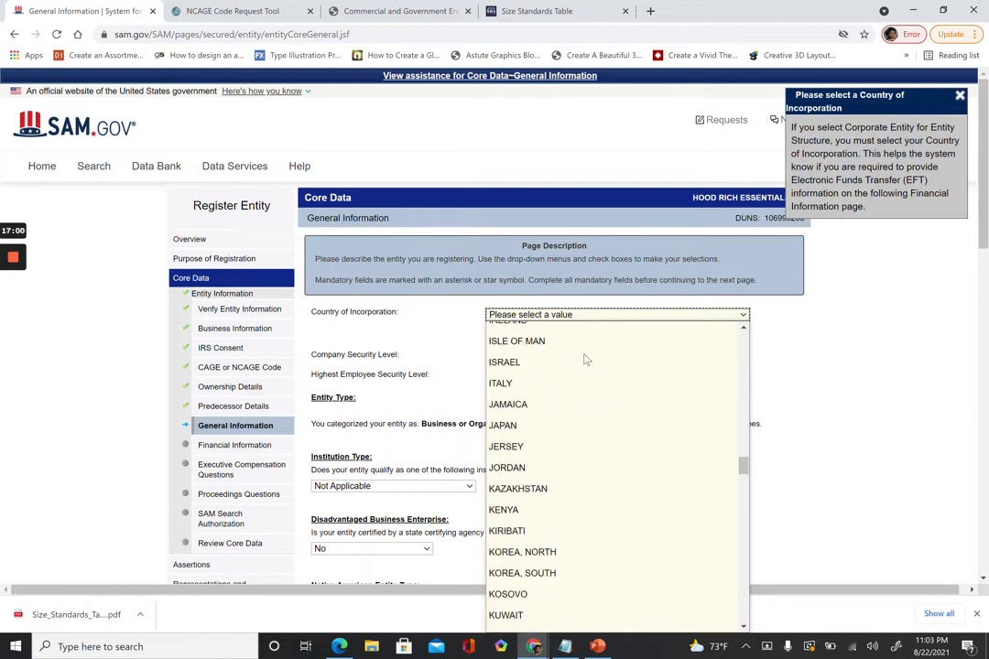
{"action": "scroll", "coordinate": [586, 359], "scroll_direction": "down", "scroll_amount": 20}
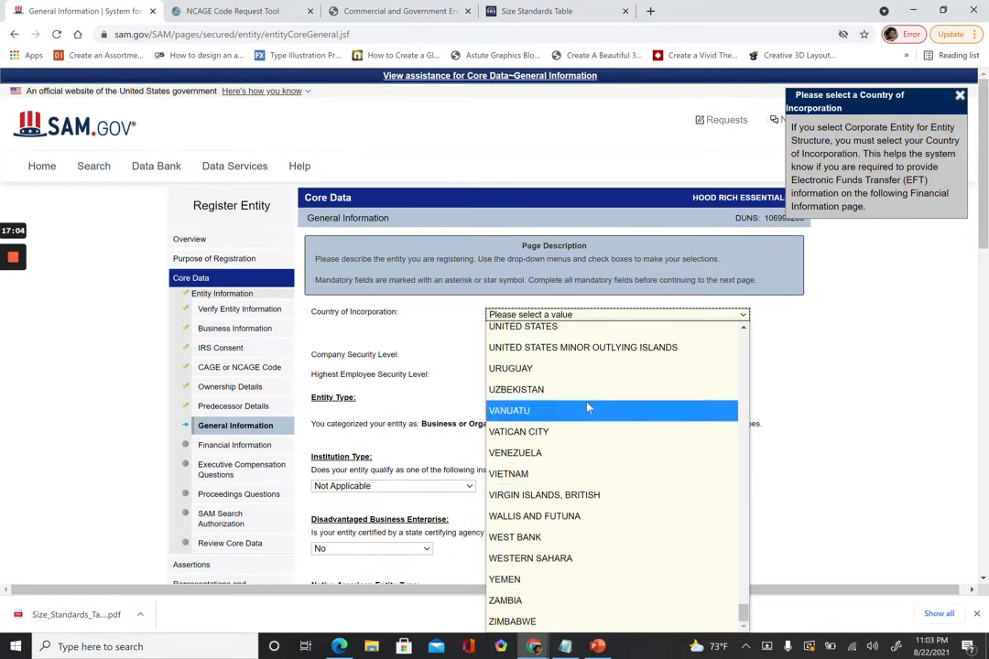
{"action": "left_click", "coordinate": [574, 339]}
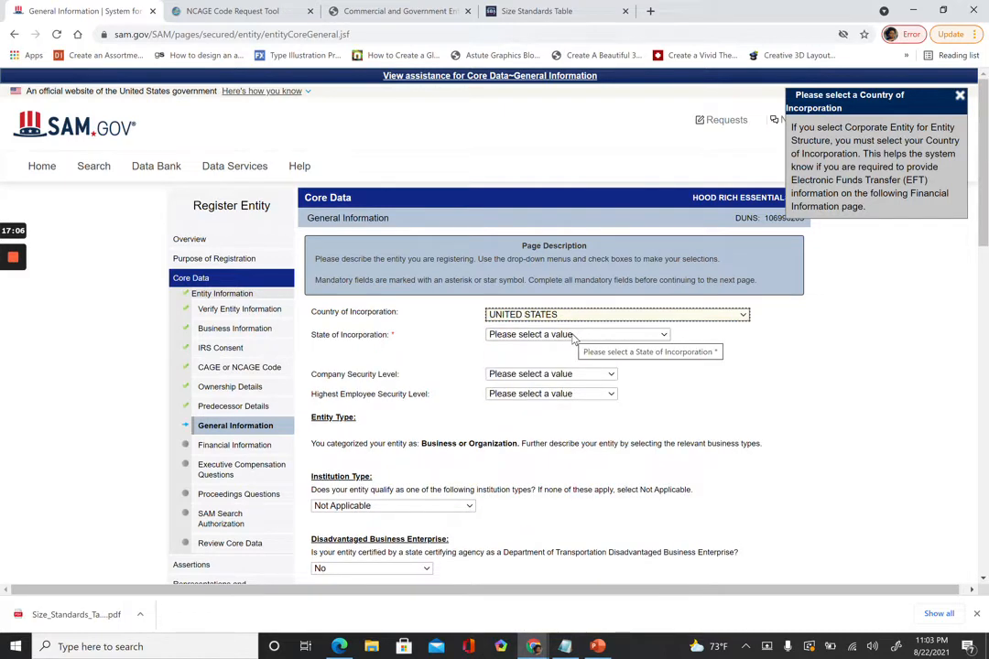
{"action": "left_click", "coordinate": [575, 334]}
{"action": "left_click", "coordinate": [577, 317]}
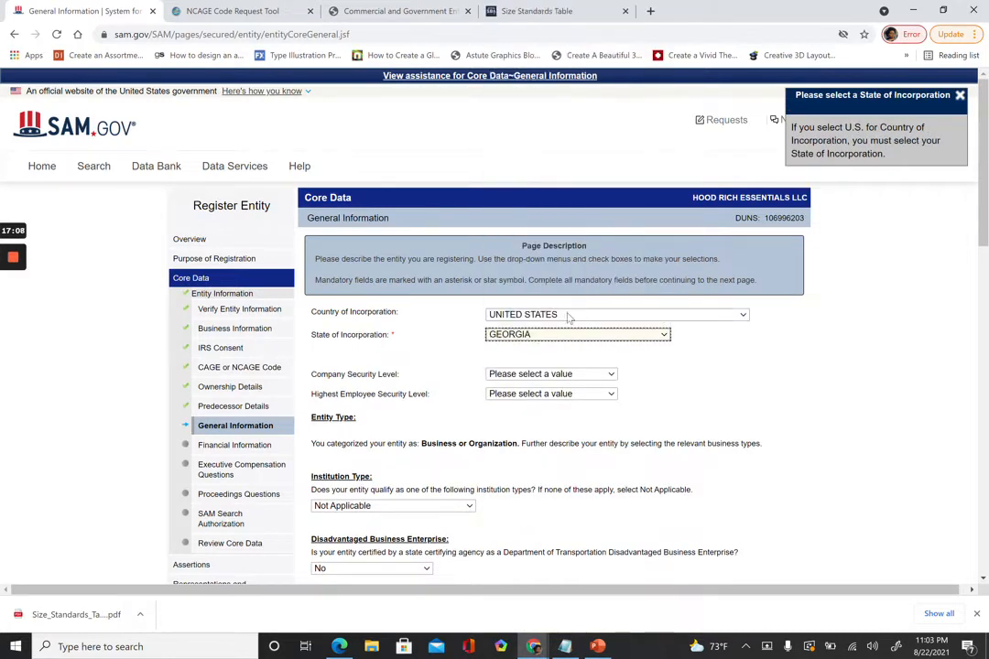
- Set both Company and Highest Employee Security Level to Not Applicable
{"action": "left_click", "coordinate": [574, 373]}
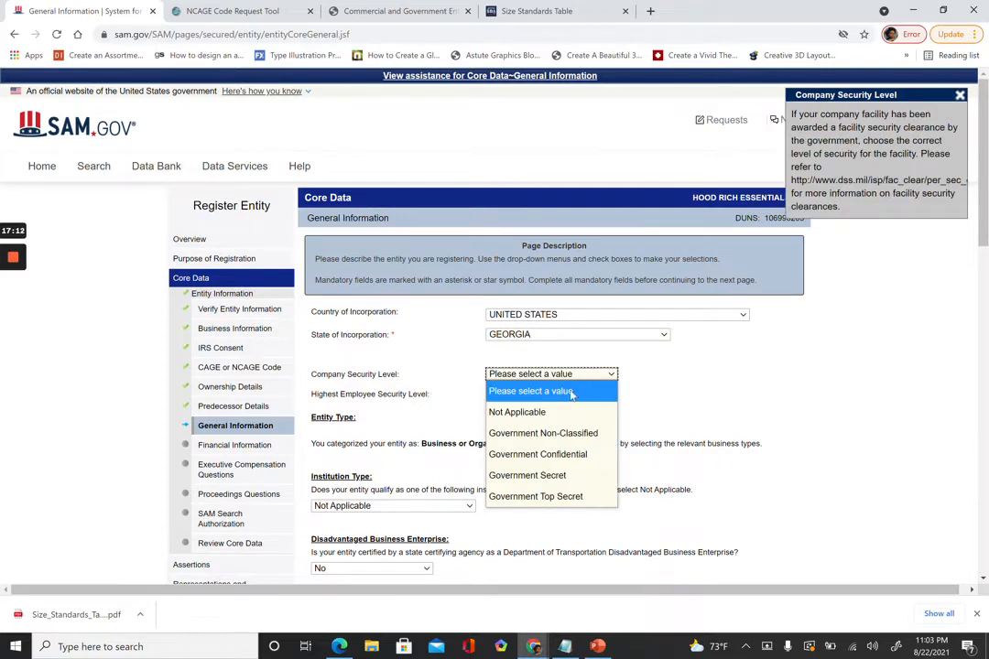
{"action": "left_click", "coordinate": [567, 411]}
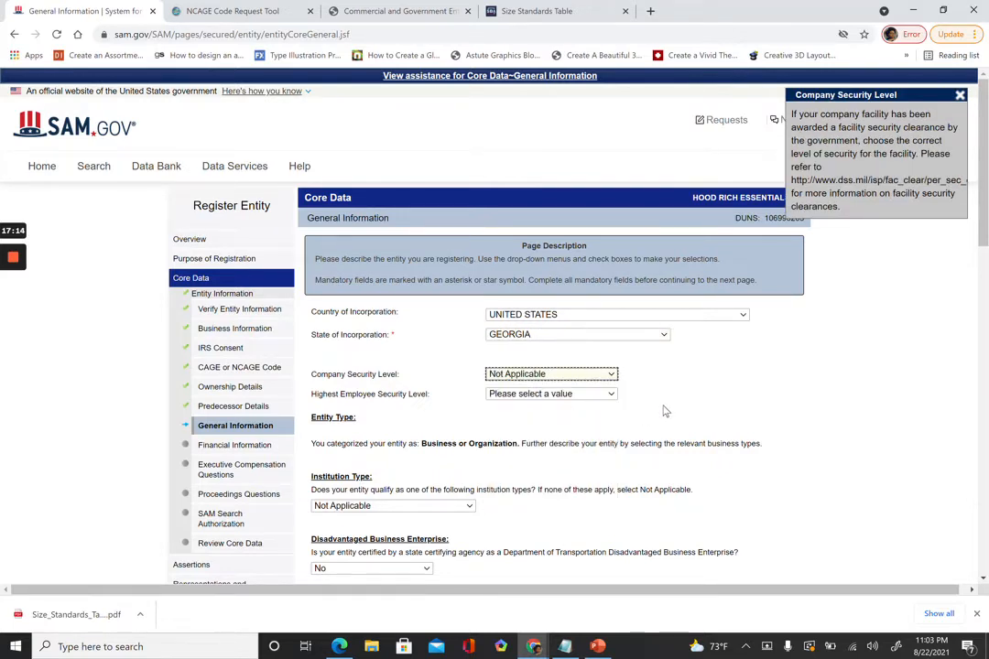
{"action": "scroll", "coordinate": [666, 411], "scroll_direction": "down", "scroll_amount": 1}
{"action": "left_click", "coordinate": [574, 335]}
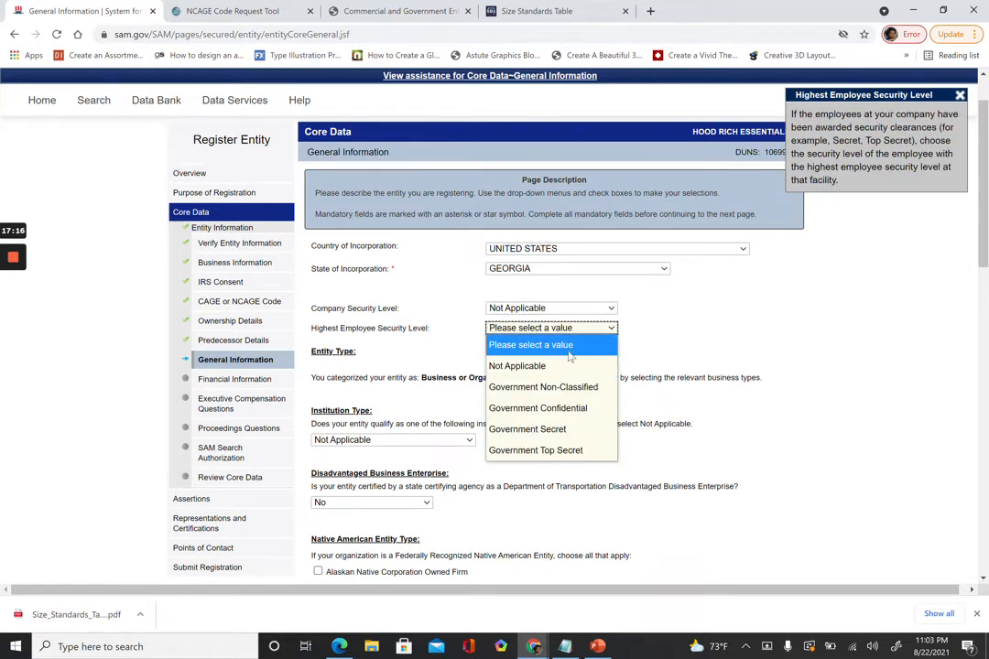
{"action": "left_click", "coordinate": [569, 365]}
{"action": "scroll", "coordinate": [568, 364], "scroll_direction": "down", "scroll_amount": 1}
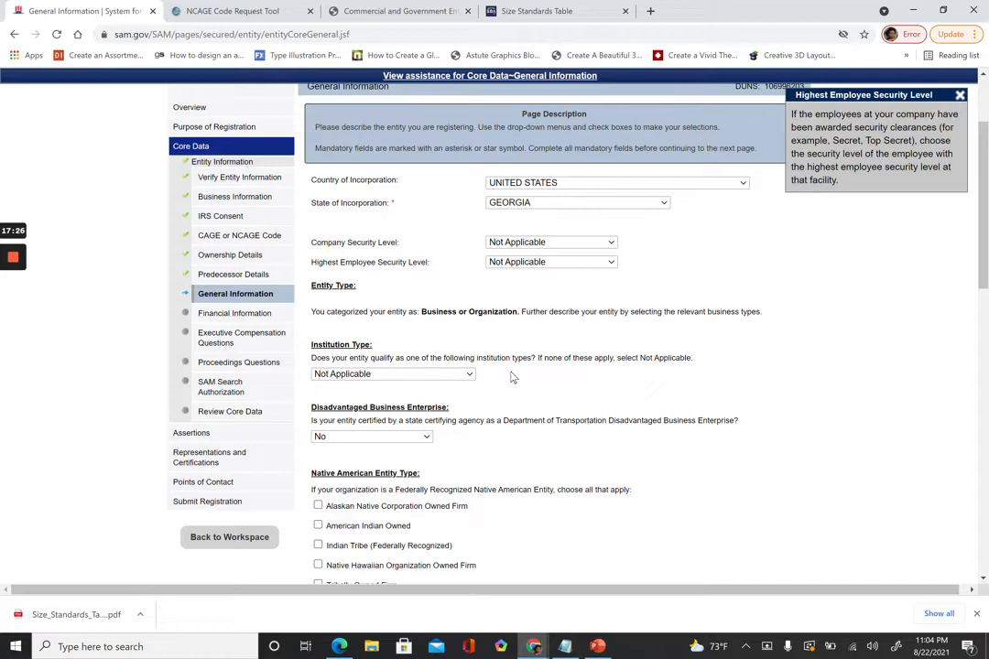
{"action": "left_click", "coordinate": [460, 376]}
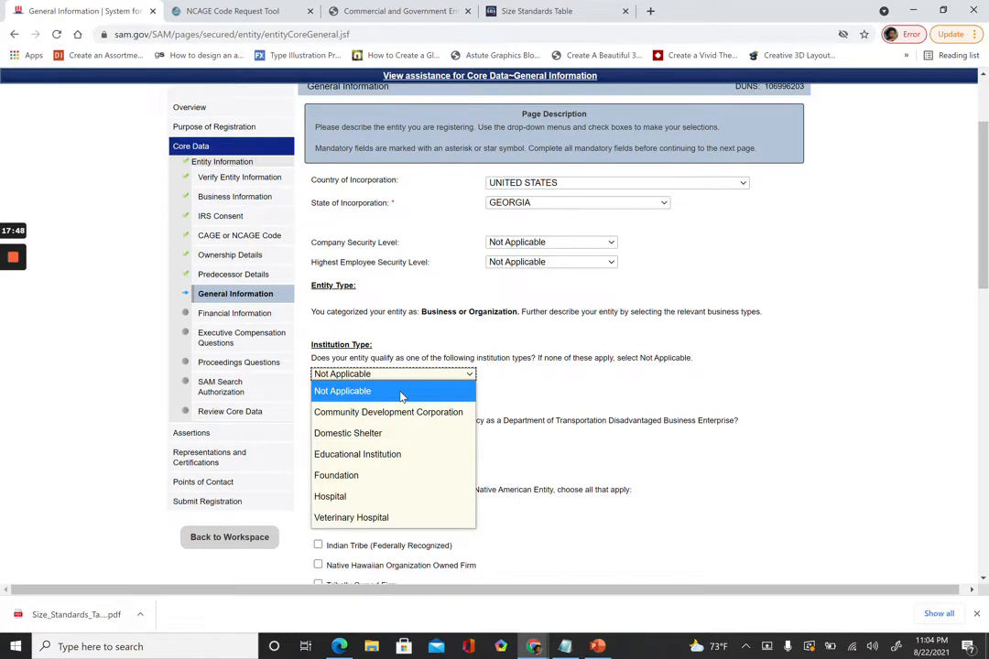
- Keep Institution Type as Not Applicable and set Organization Factors to Limited Liability Company
{"action": "left_click", "coordinate": [400, 395]}
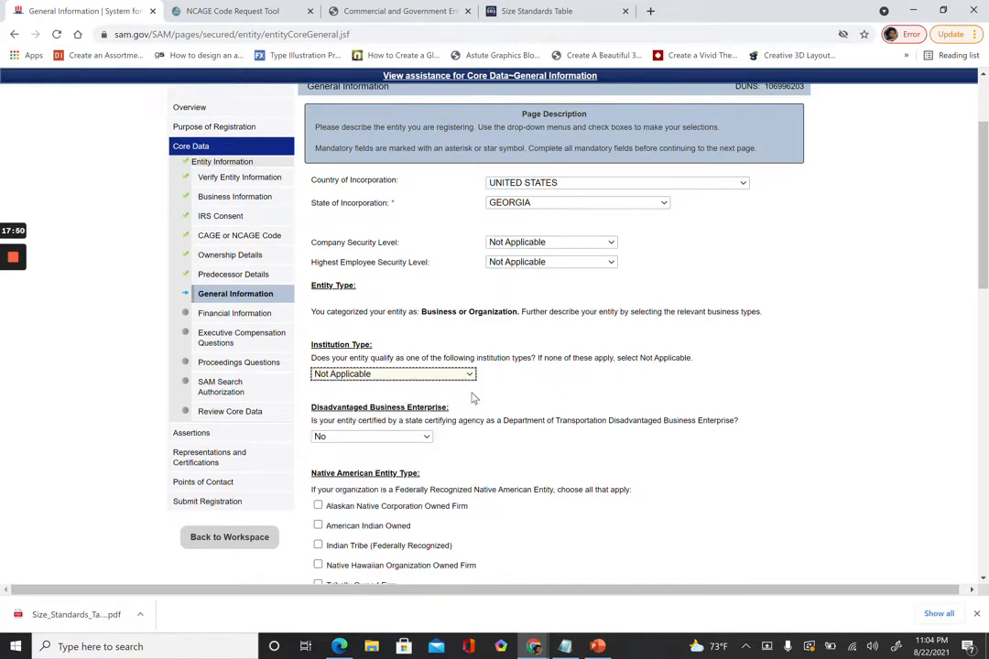
{"action": "scroll", "coordinate": [473, 399], "scroll_direction": "down", "scroll_amount": 1}
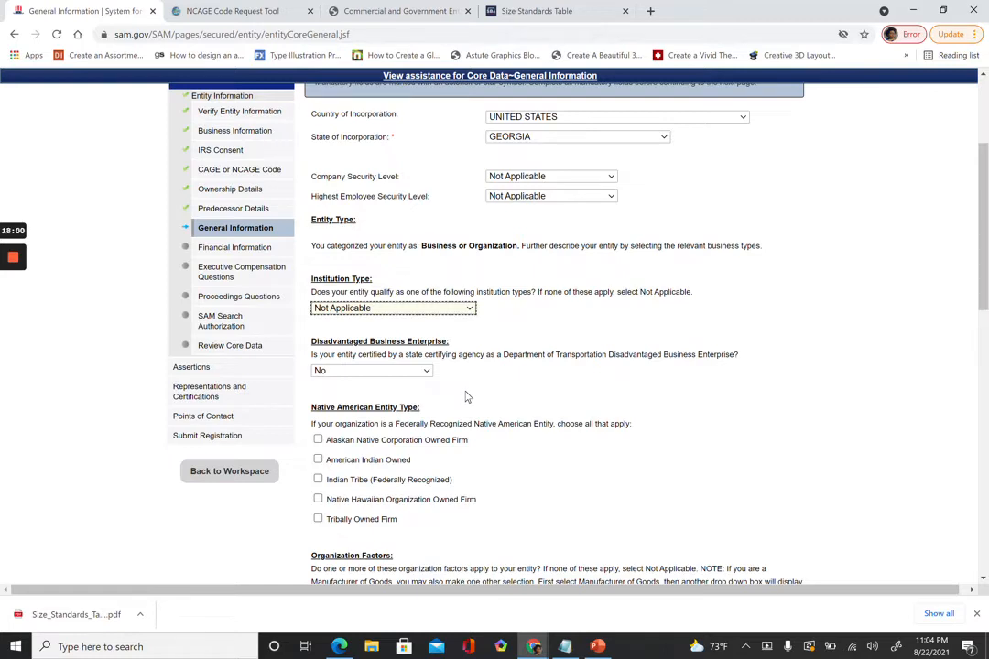
{"action": "scroll", "coordinate": [466, 397], "scroll_direction": "down", "scroll_amount": 2}
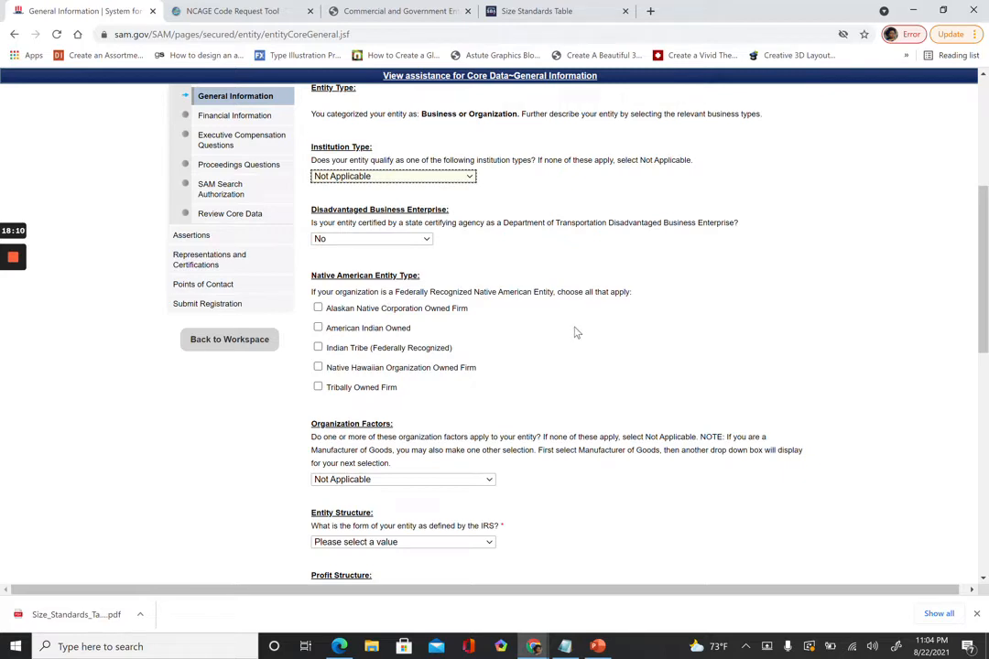
{"action": "scroll", "coordinate": [575, 332], "scroll_direction": "down", "scroll_amount": 2}
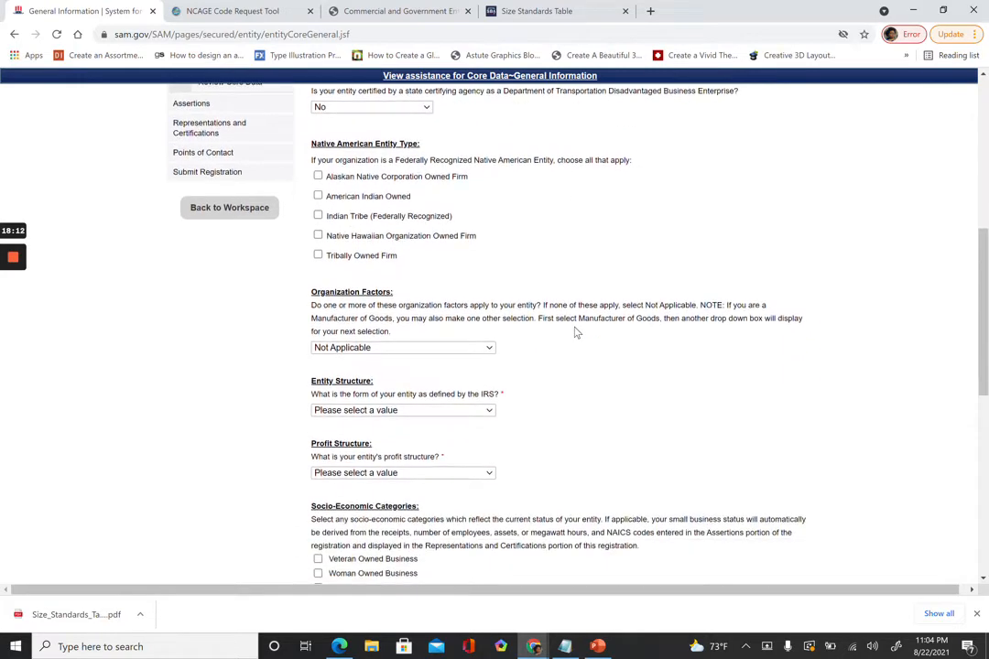
{"action": "scroll", "coordinate": [575, 332], "scroll_direction": "down", "scroll_amount": 1}
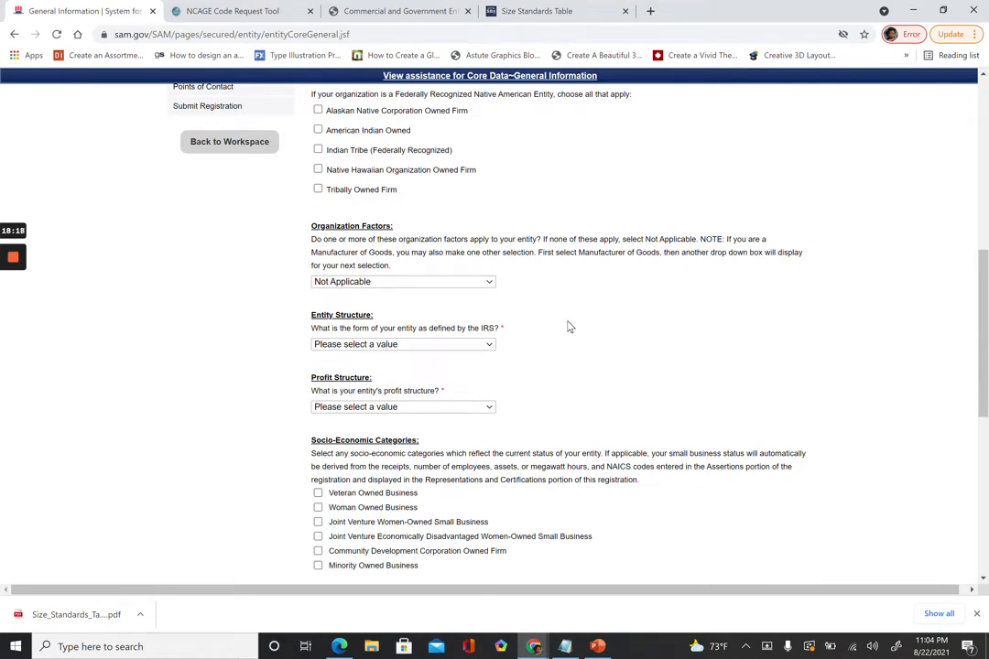
{"action": "left_click", "coordinate": [465, 282]}
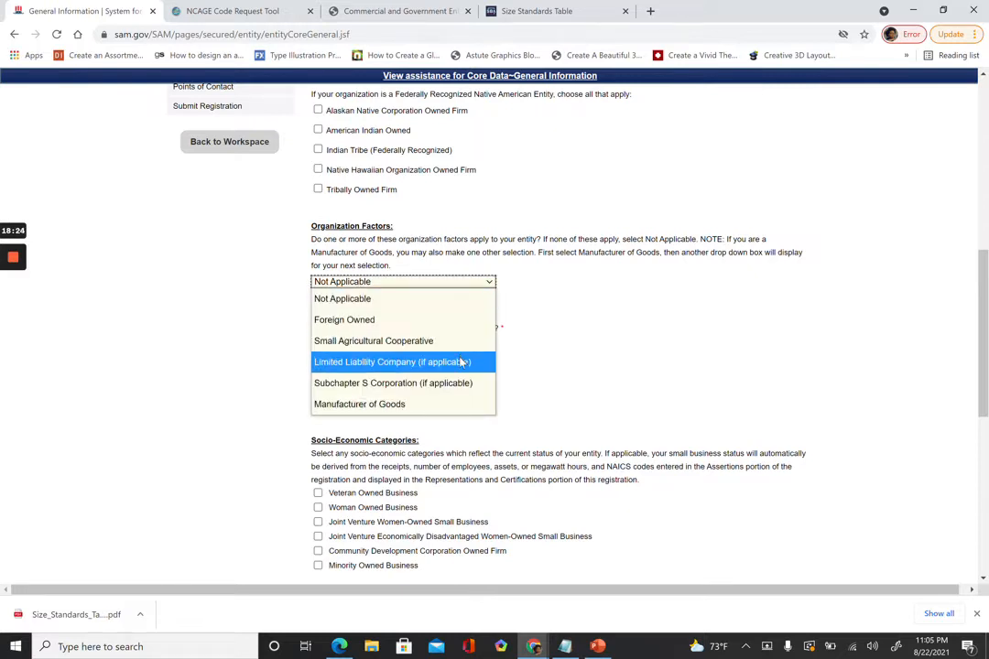
{"action": "left_click", "coordinate": [462, 363]}
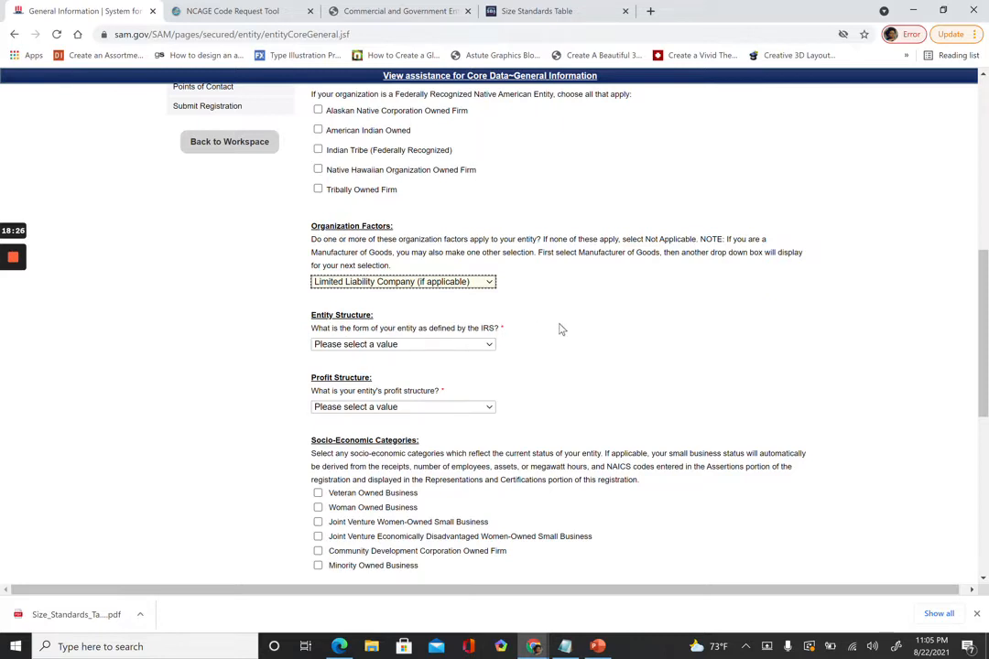
{"action": "scroll", "coordinate": [561, 329], "scroll_direction": "down", "scroll_amount": 1}
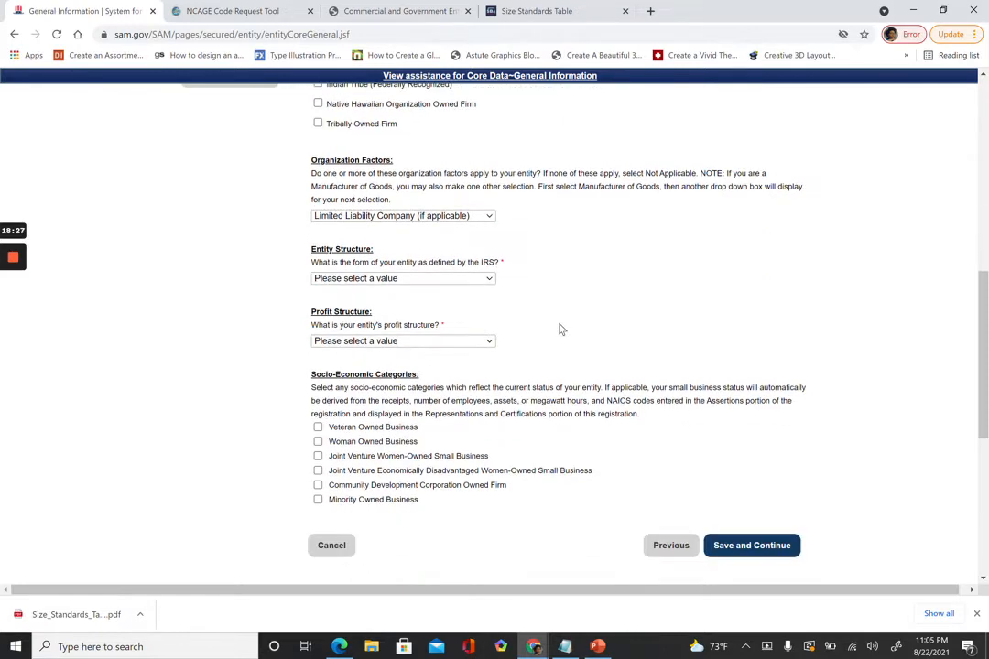
{"action": "left_click", "coordinate": [474, 280]}
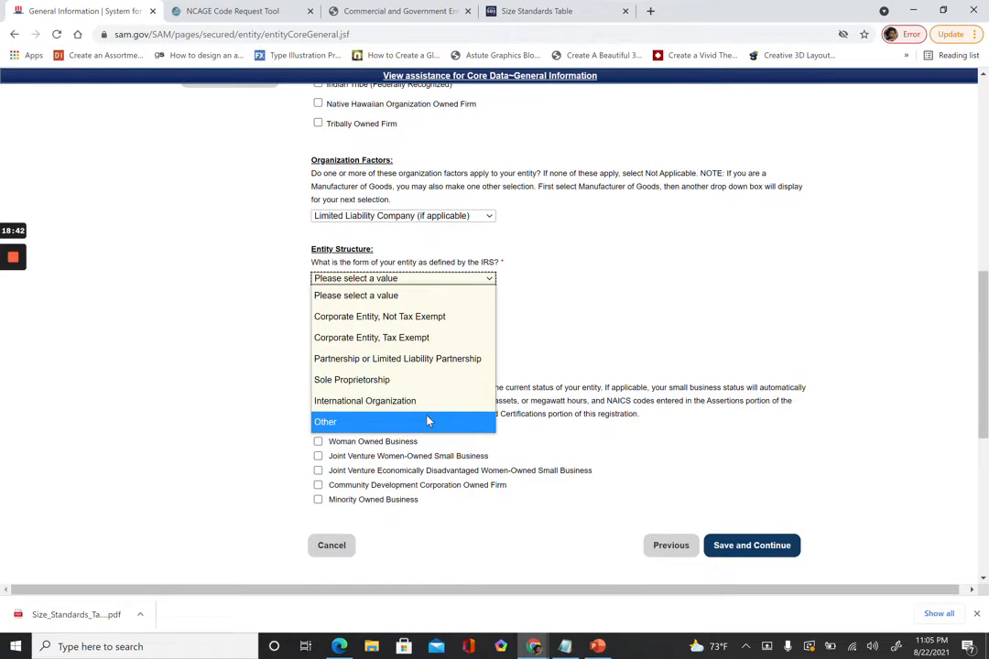
- Choose Other for Entity Structure and For-Profit Organization for Profit Structure
{"action": "left_click", "coordinate": [427, 421]}
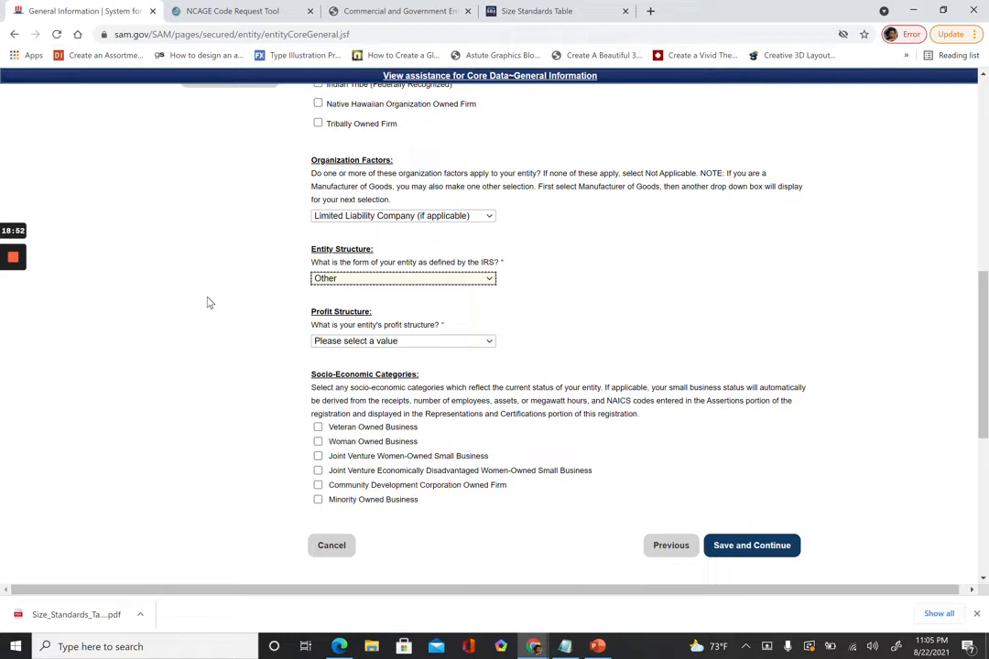
{"action": "mouse_move", "coordinate": [30, 220]}
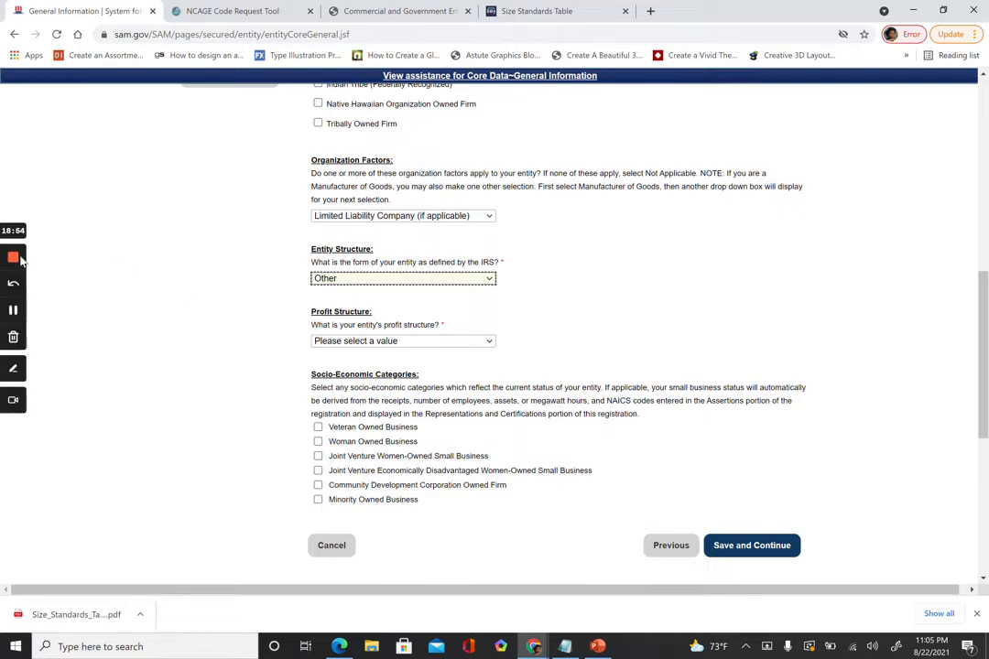
{"action": "left_click", "coordinate": [33, 310]}
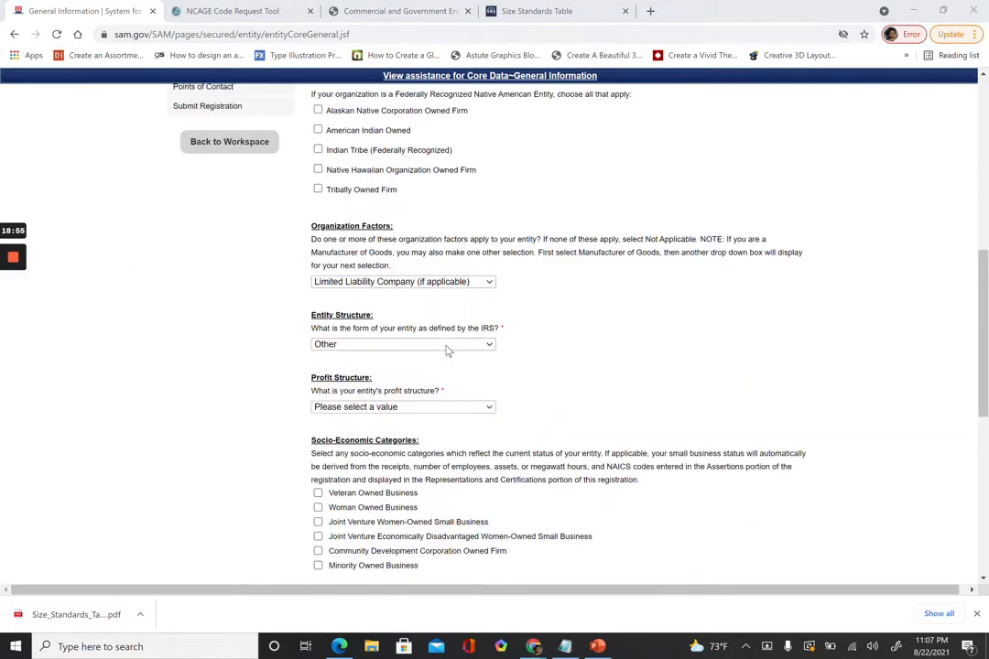
{"action": "left_click", "coordinate": [441, 406]}
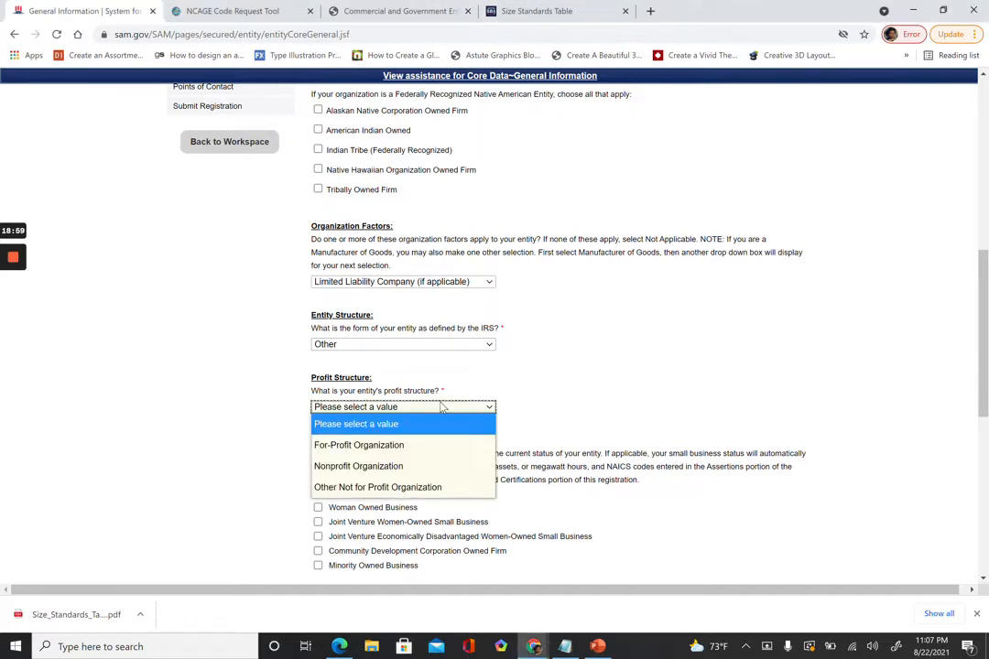
{"action": "left_click", "coordinate": [440, 444]}
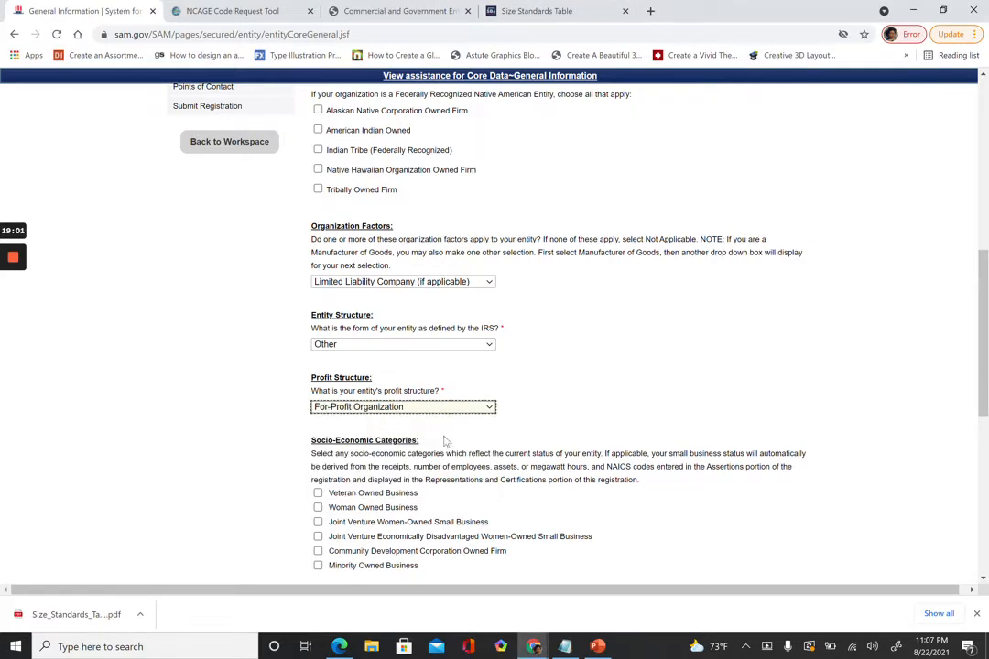
{"action": "scroll", "coordinate": [680, 434], "scroll_direction": "down", "scroll_amount": 1}
{"action": "scroll", "coordinate": [680, 434], "scroll_direction": "down", "scroll_amount": 2}
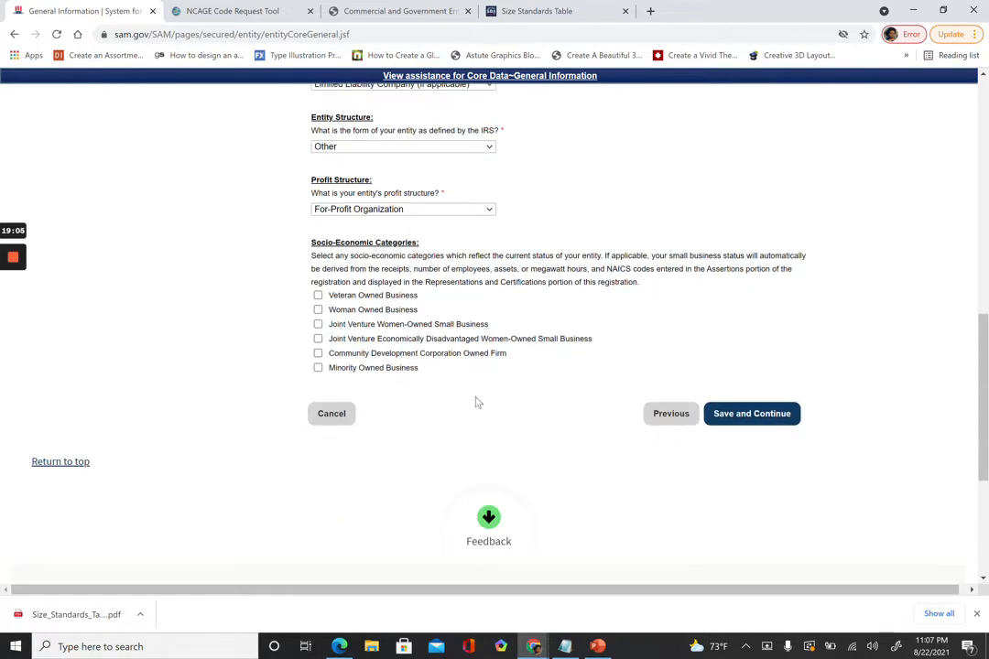
{"action": "left_click", "coordinate": [13, 311]}
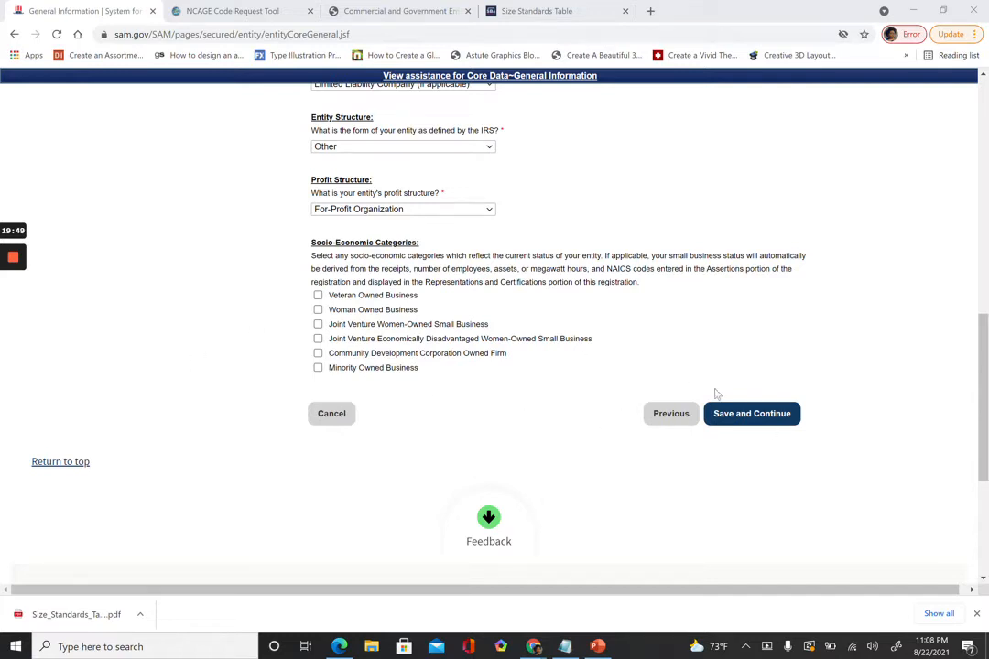
- Save General Information, then answer Yes to accepting credit cards on Financial Information
{"action": "left_click", "coordinate": [732, 417]}
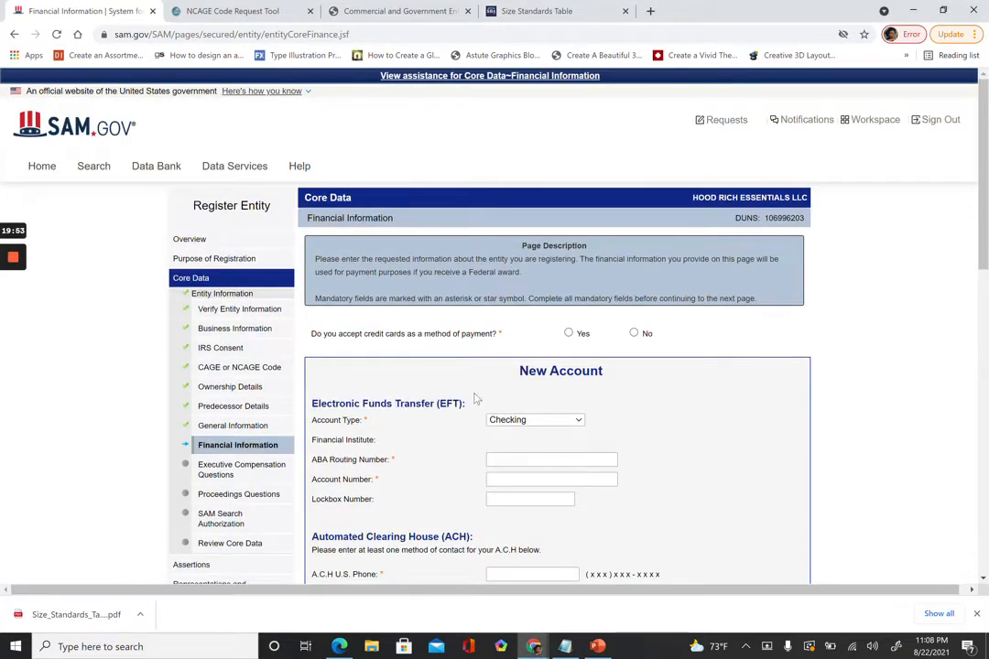
{"action": "scroll", "coordinate": [457, 392], "scroll_direction": "down", "scroll_amount": 1}
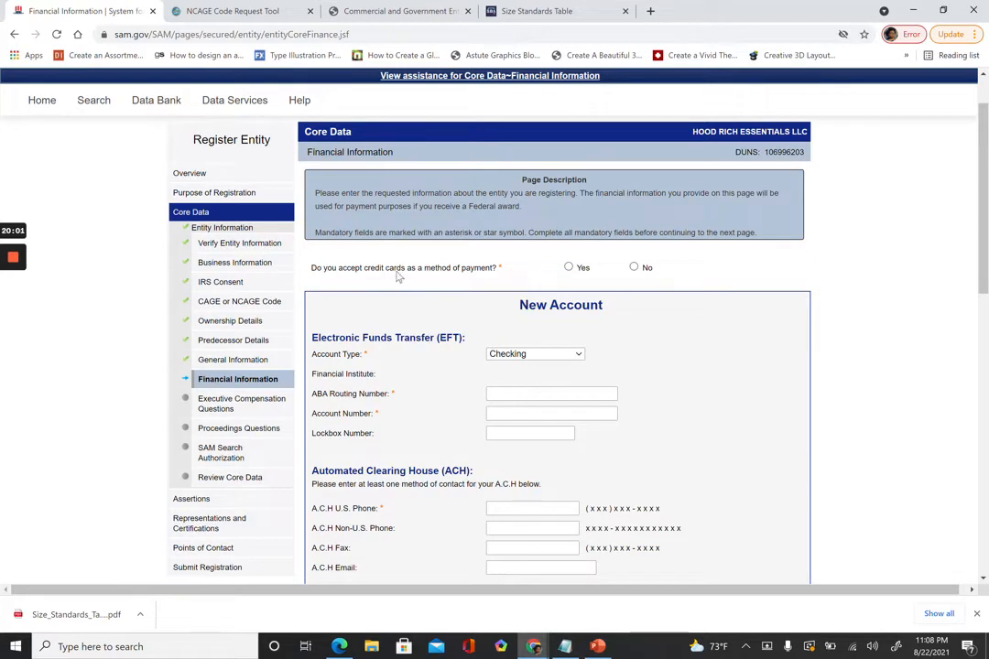
{"action": "left_click", "coordinate": [568, 268]}
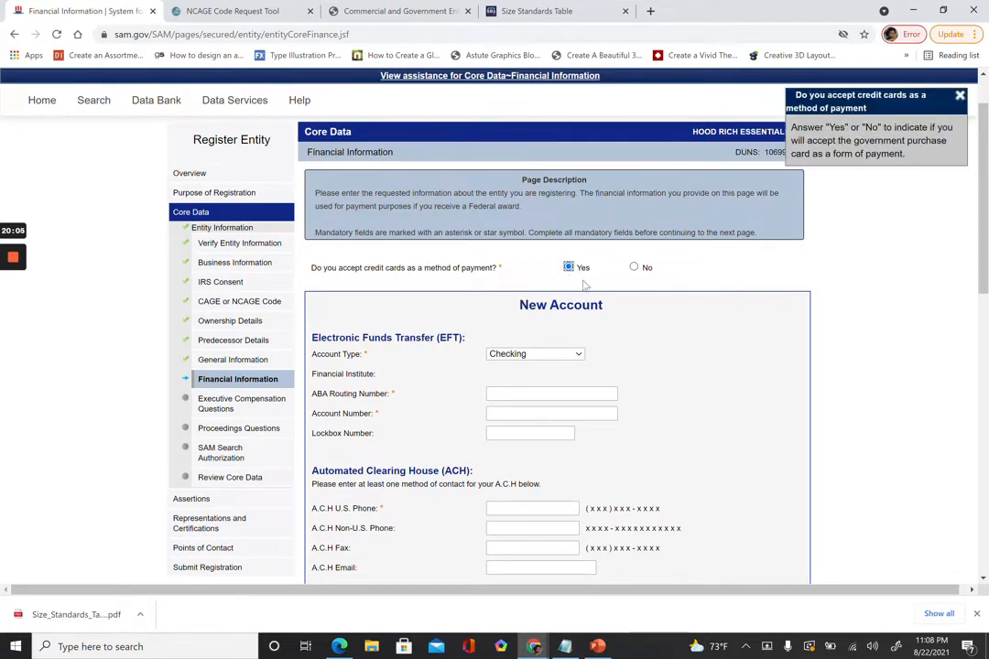
{"action": "scroll", "coordinate": [643, 323], "scroll_direction": "down", "scroll_amount": 3}
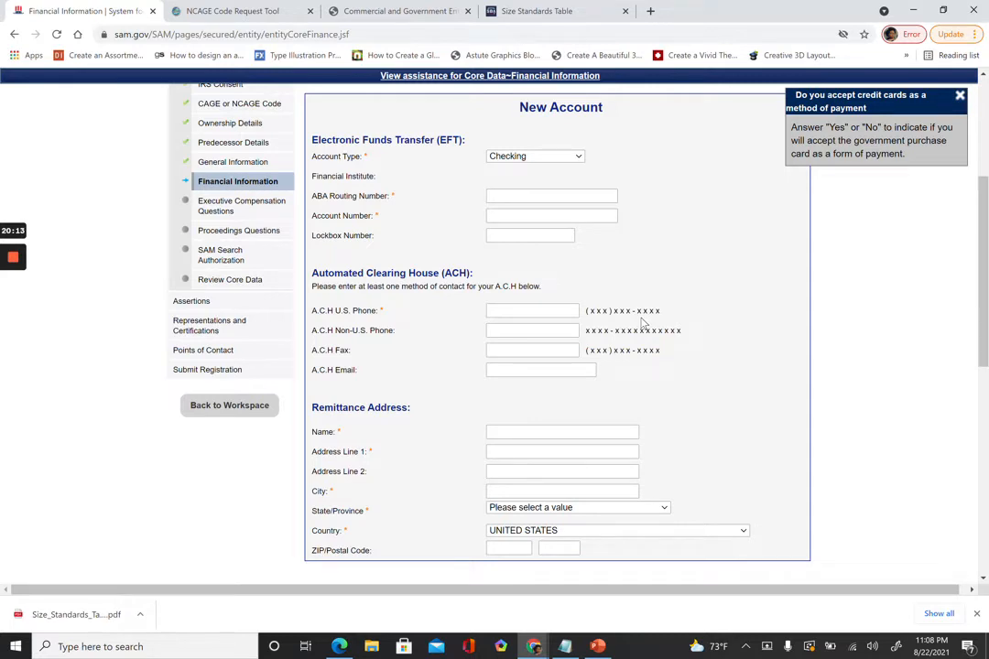
{"action": "scroll", "coordinate": [644, 322], "scroll_direction": "up", "scroll_amount": 1}
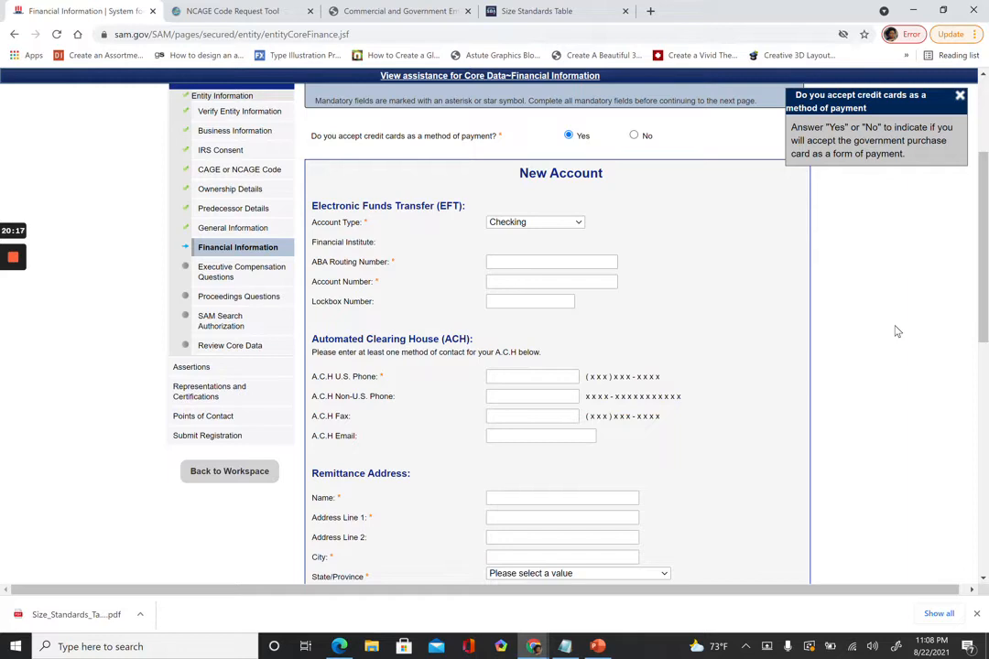
{"action": "scroll", "coordinate": [897, 332], "scroll_direction": "down", "scroll_amount": 2}
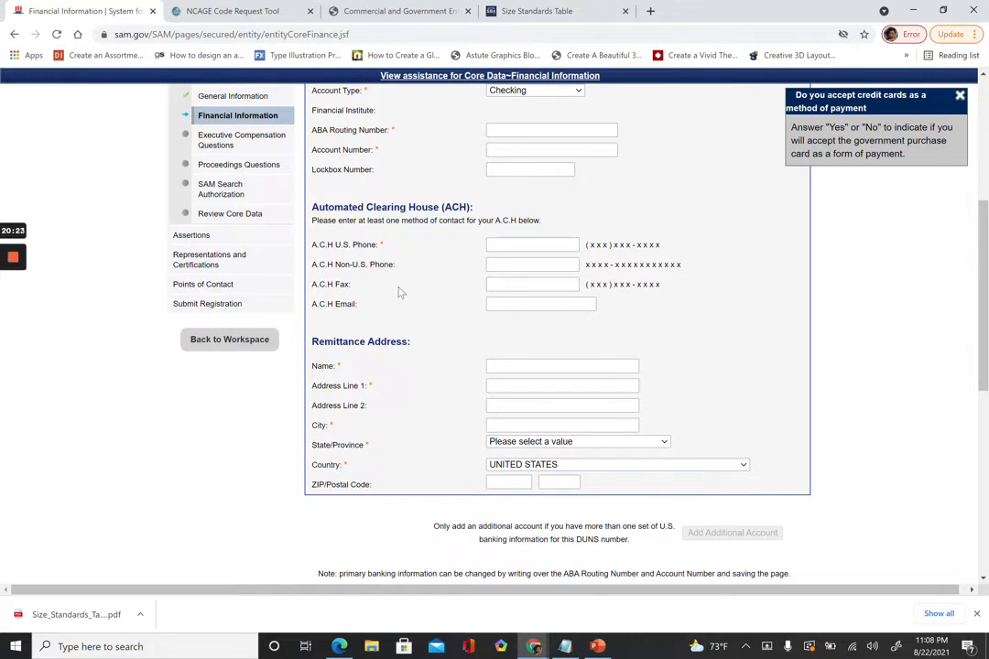
{"action": "scroll", "coordinate": [437, 282], "scroll_direction": "up", "scroll_amount": 2}
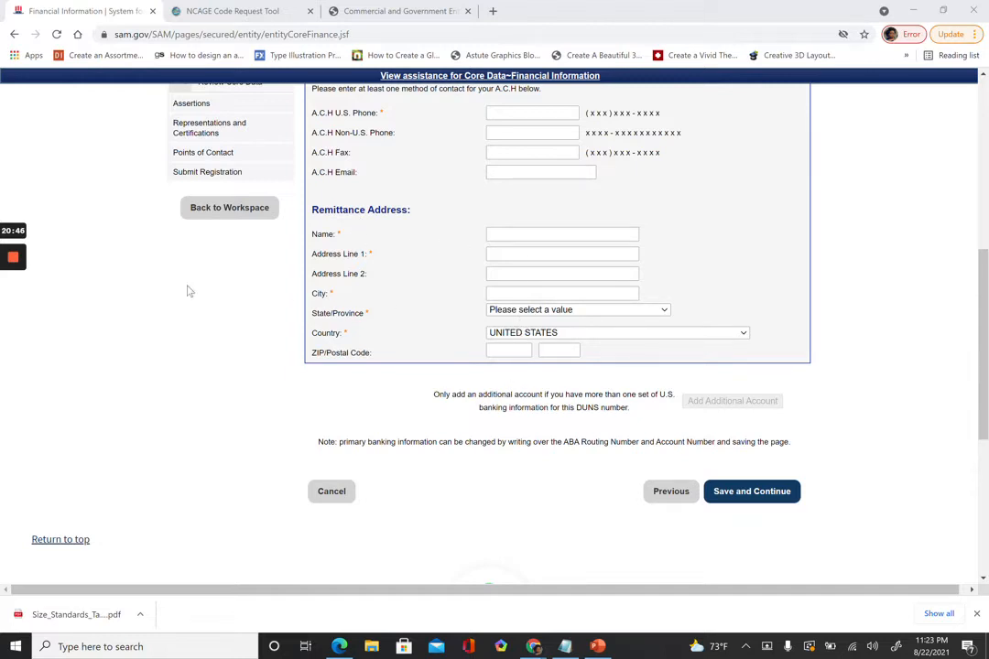
{"action": "left_click", "coordinate": [15, 309]}
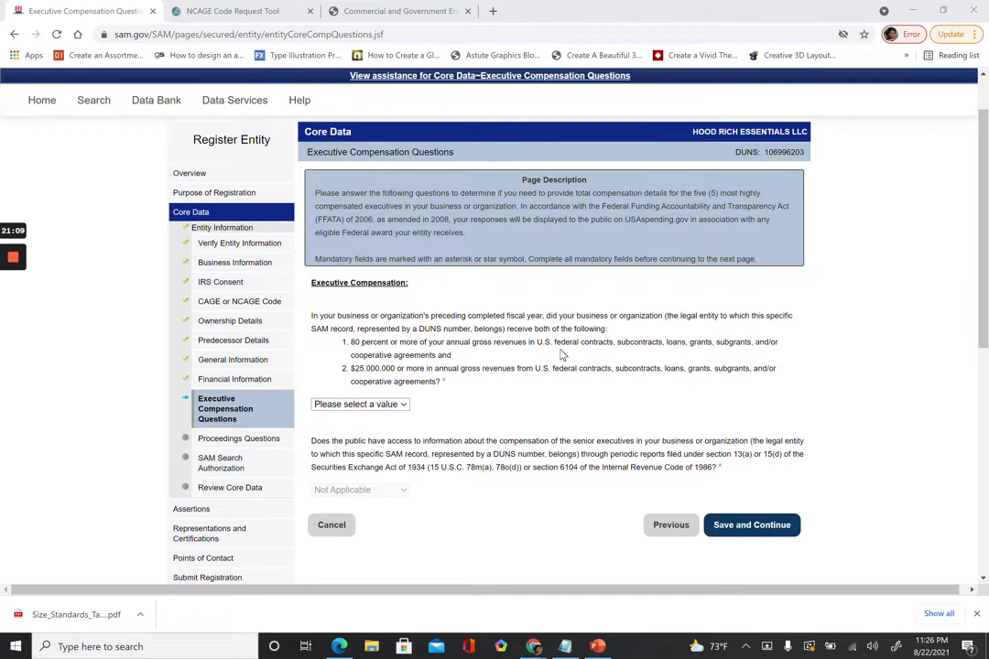
- Answer No to the executive compensation revenue threshold question and save to reach Proceedings Questions
{"action": "left_click", "coordinate": [360, 404]}
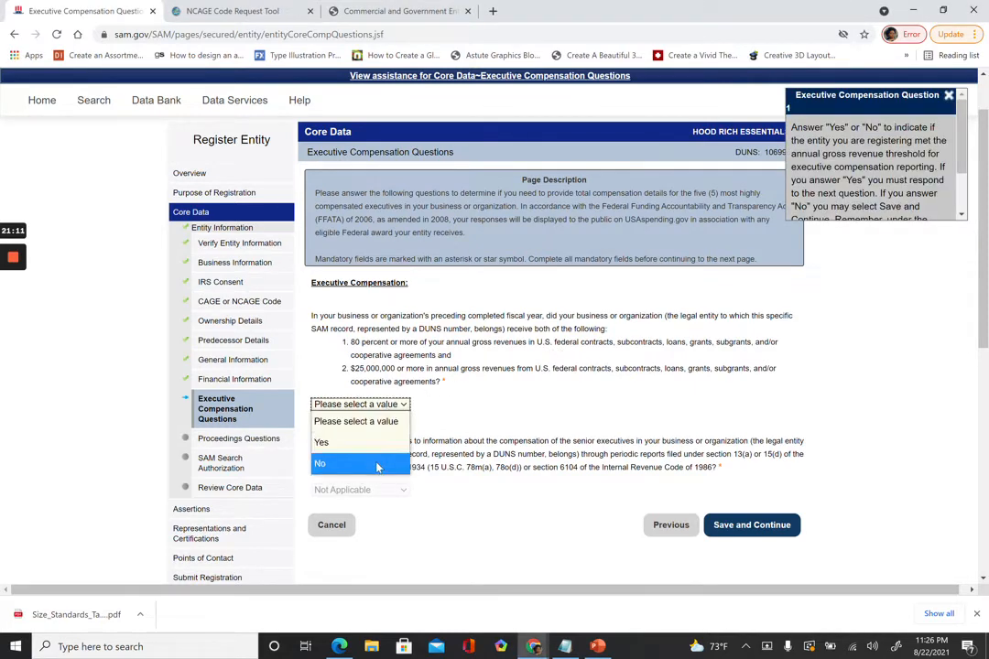
{"action": "left_click", "coordinate": [376, 464]}
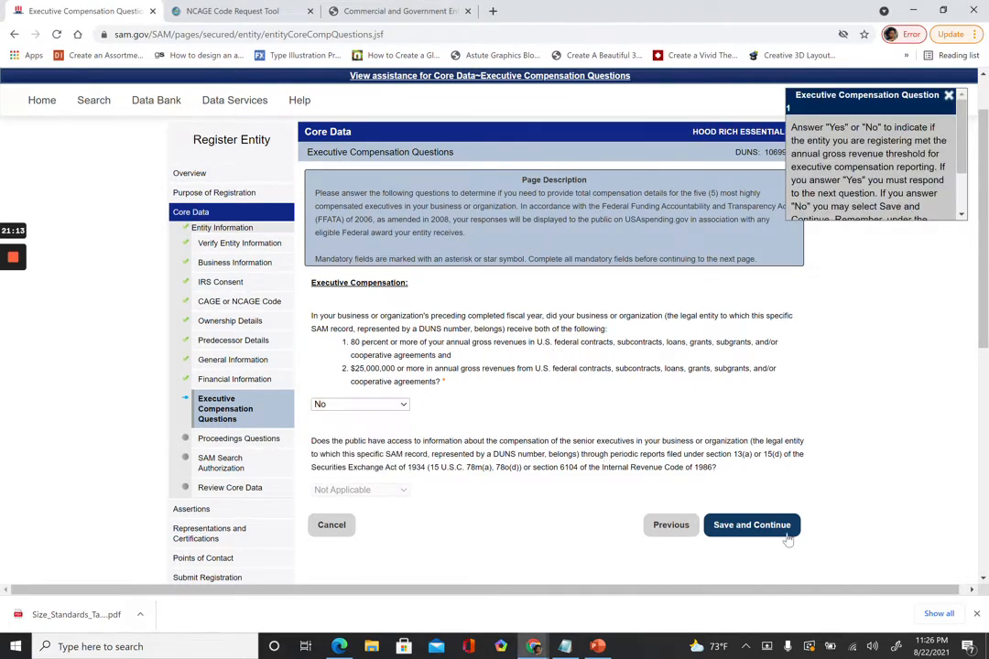
{"action": "left_click", "coordinate": [785, 536]}
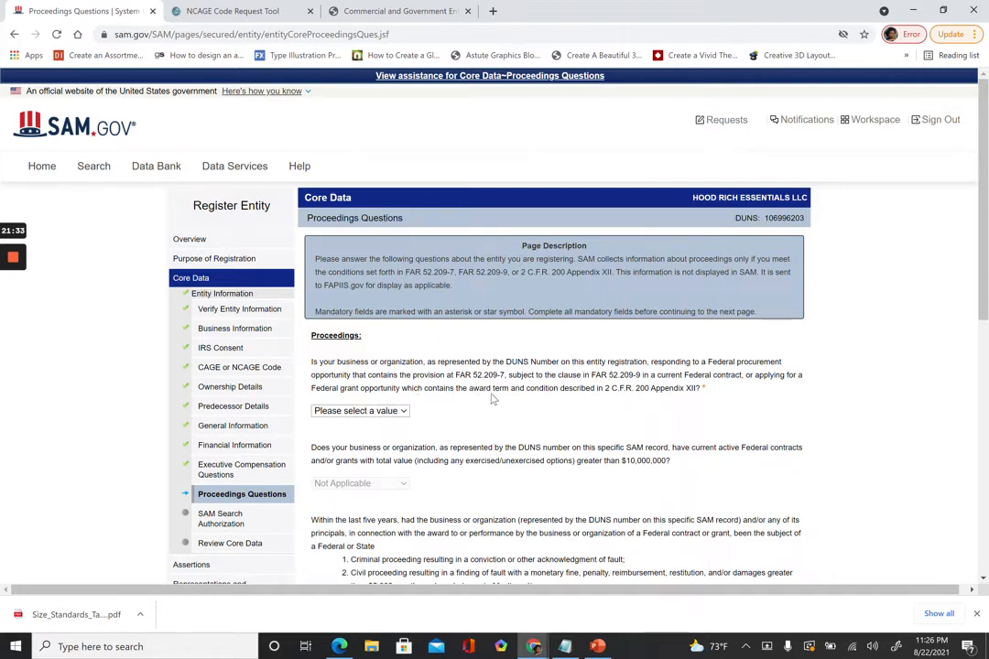
- Answer No to the first proceedings question, then keep SAM Search Authorization and continue to Review Core Data
{"action": "left_click", "coordinate": [394, 411]}
{"action": "left_click", "coordinate": [383, 470]}
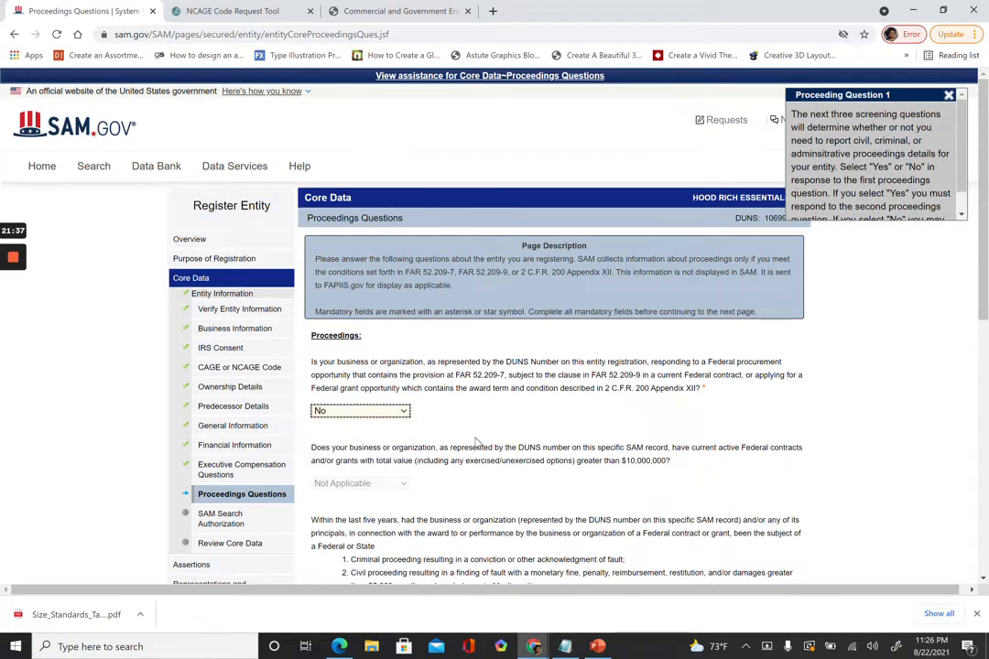
{"action": "scroll", "coordinate": [475, 443], "scroll_direction": "down", "scroll_amount": 3}
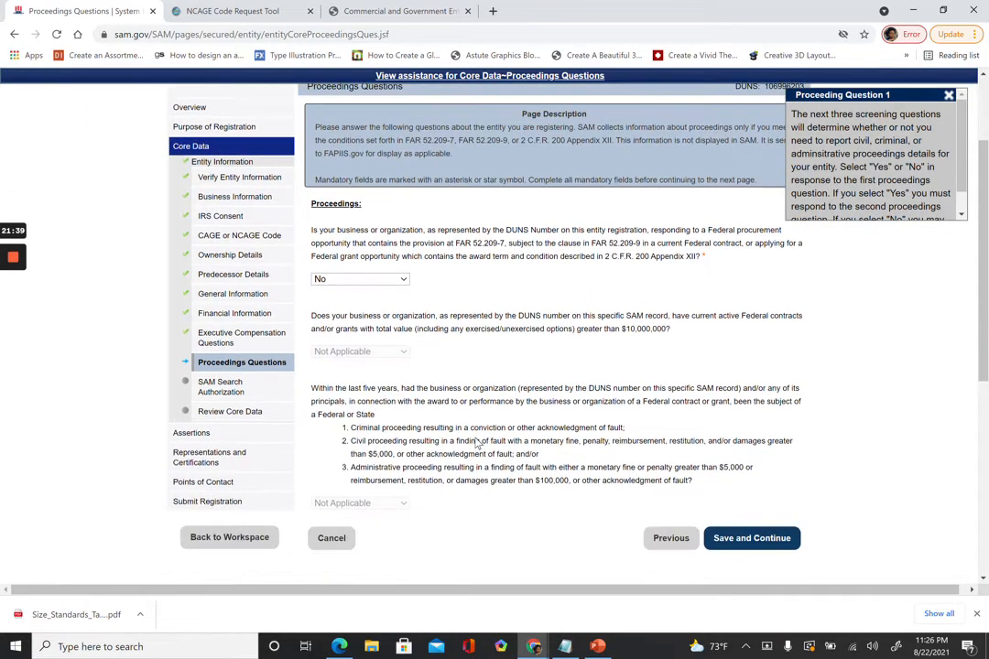
{"action": "left_click", "coordinate": [723, 473]}
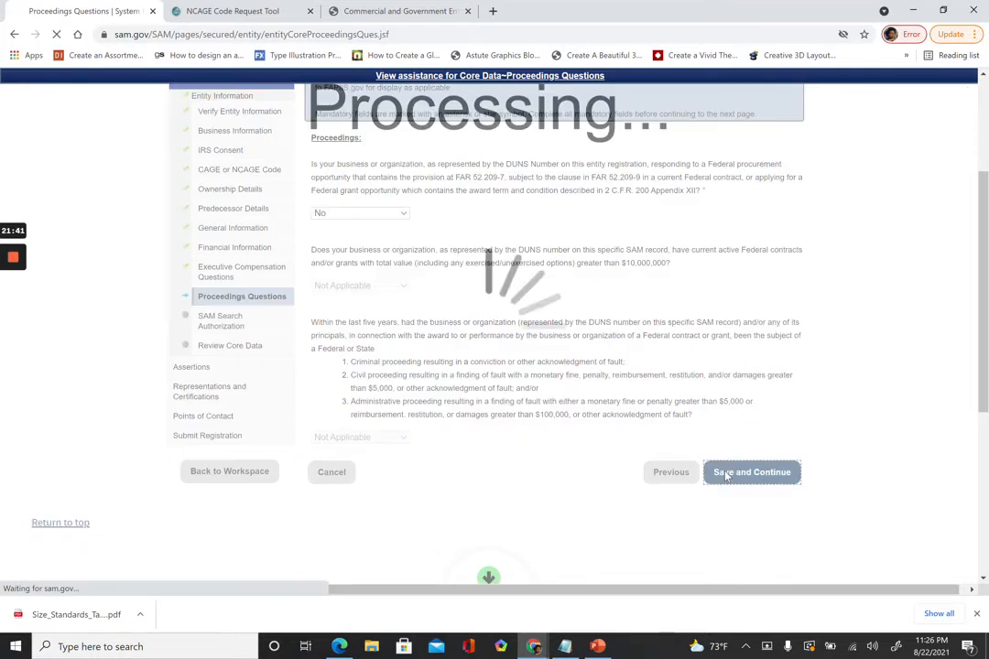
{"action": "mouse_move", "coordinate": [24, 318]}
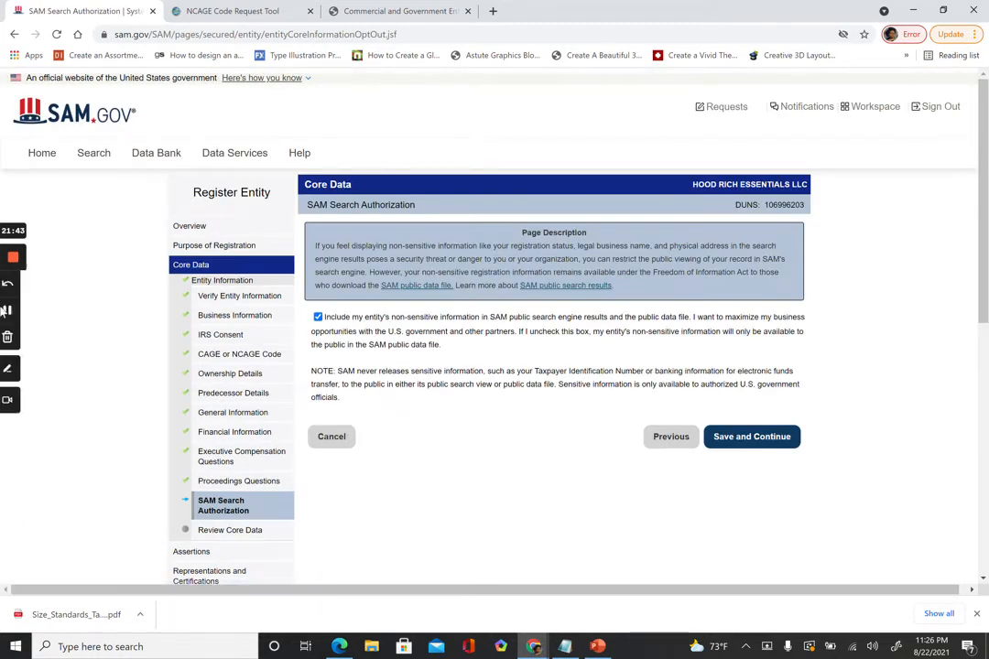
{"action": "left_click", "coordinate": [755, 438]}
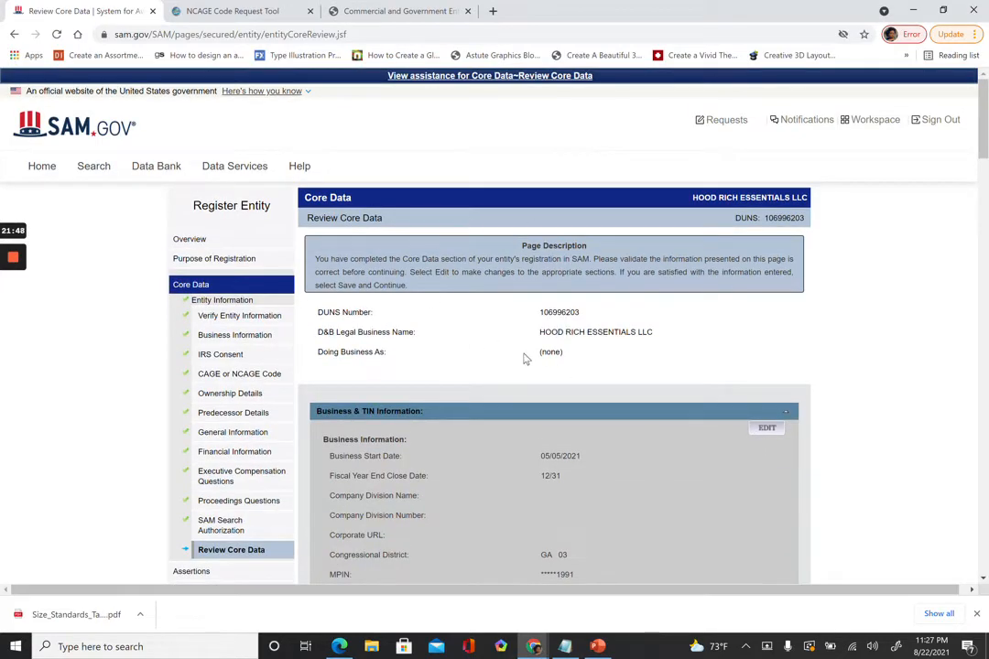
- Look over the Review Core Data summary and save it to reach Goods and Services assertions
{"action": "scroll", "coordinate": [525, 359], "scroll_direction": "down", "scroll_amount": 5}
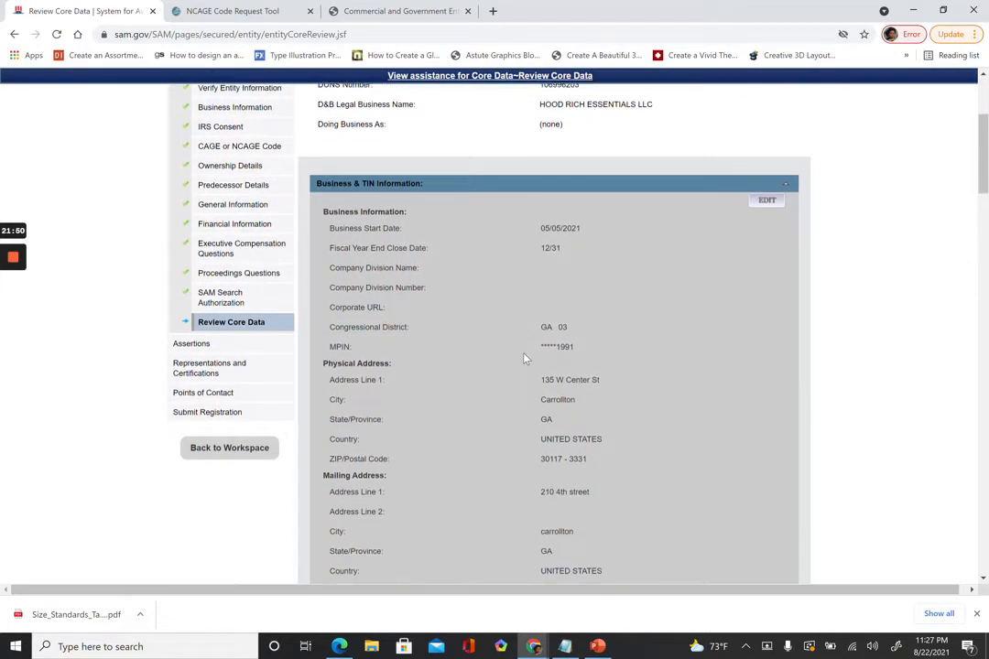
{"action": "scroll", "coordinate": [525, 359], "scroll_direction": "down", "scroll_amount": 8}
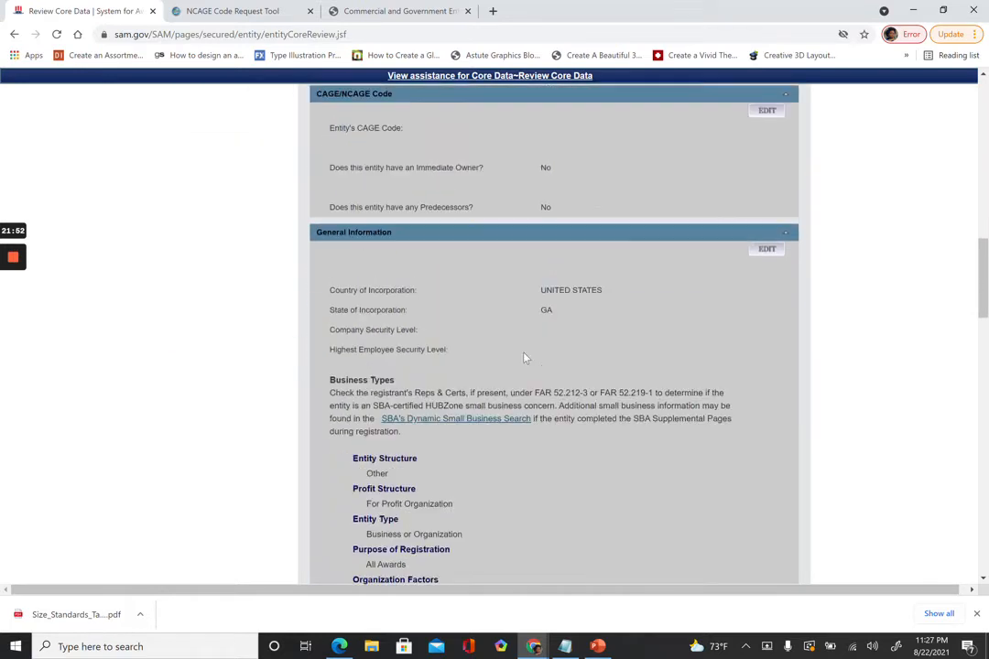
{"action": "scroll", "coordinate": [526, 359], "scroll_direction": "down", "scroll_amount": 3}
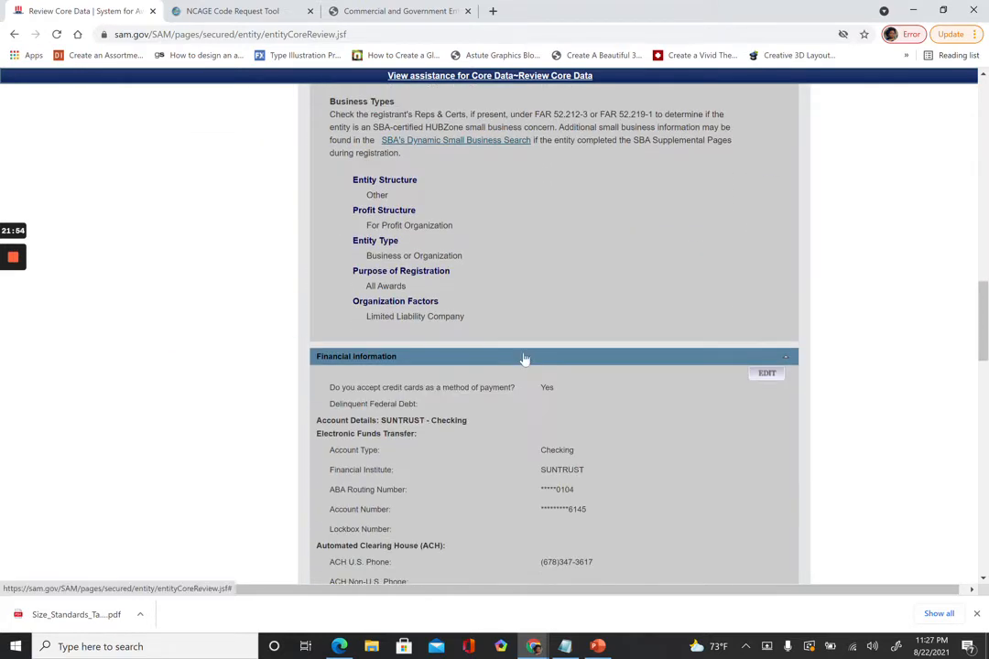
{"action": "scroll", "coordinate": [525, 359], "scroll_direction": "down", "scroll_amount": 2}
{"action": "scroll", "coordinate": [525, 359], "scroll_direction": "up", "scroll_amount": 3}
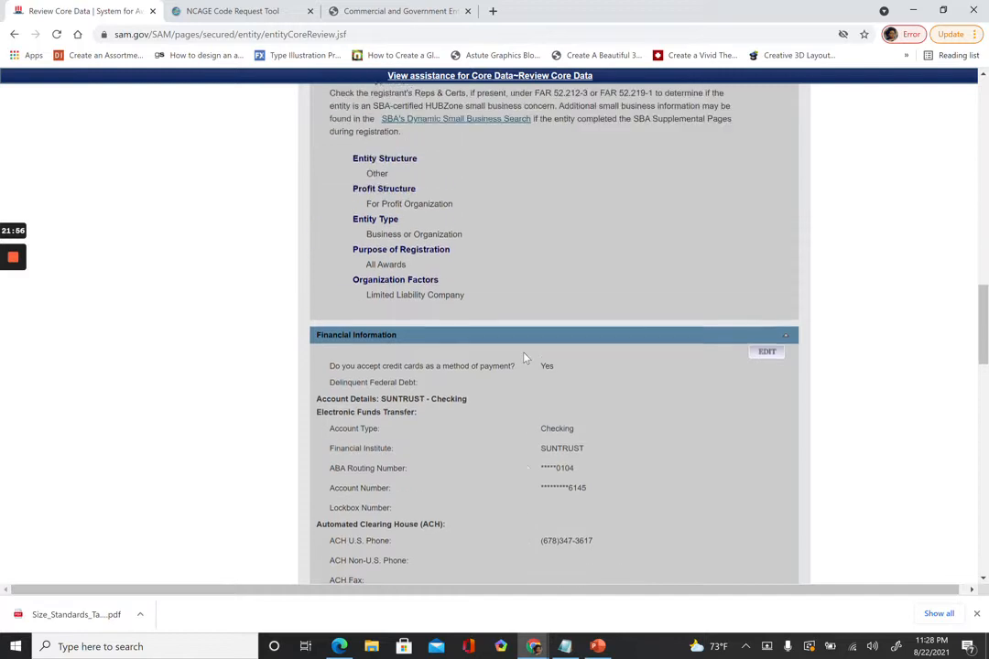
{"action": "scroll", "coordinate": [526, 358], "scroll_direction": "up", "scroll_amount": 1}
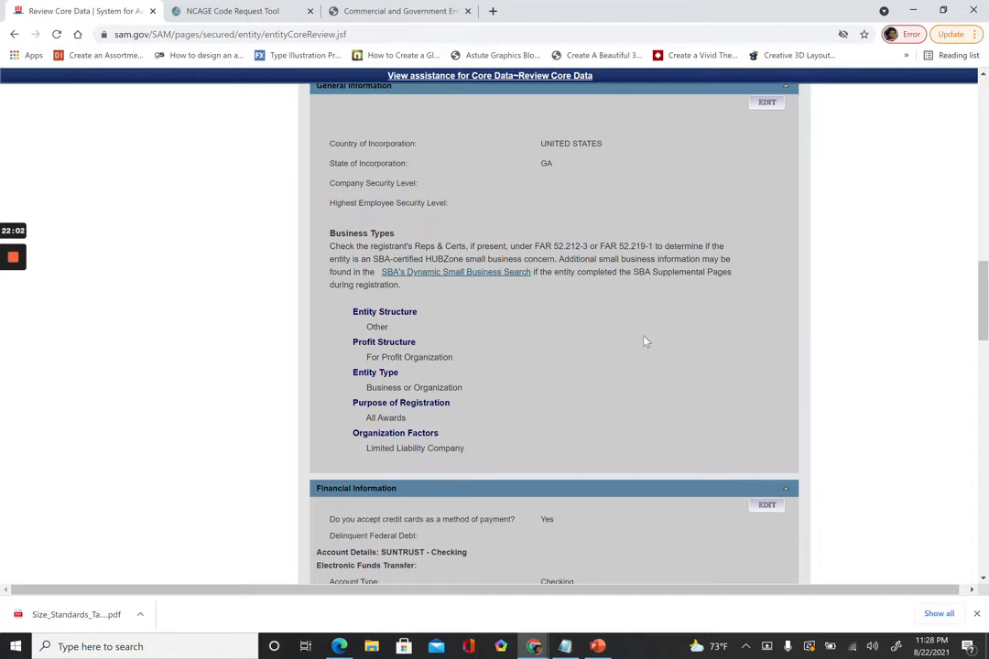
{"action": "scroll", "coordinate": [644, 340], "scroll_direction": "down", "scroll_amount": 10}
{"action": "scroll", "coordinate": [645, 346], "scroll_direction": "down", "scroll_amount": 7}
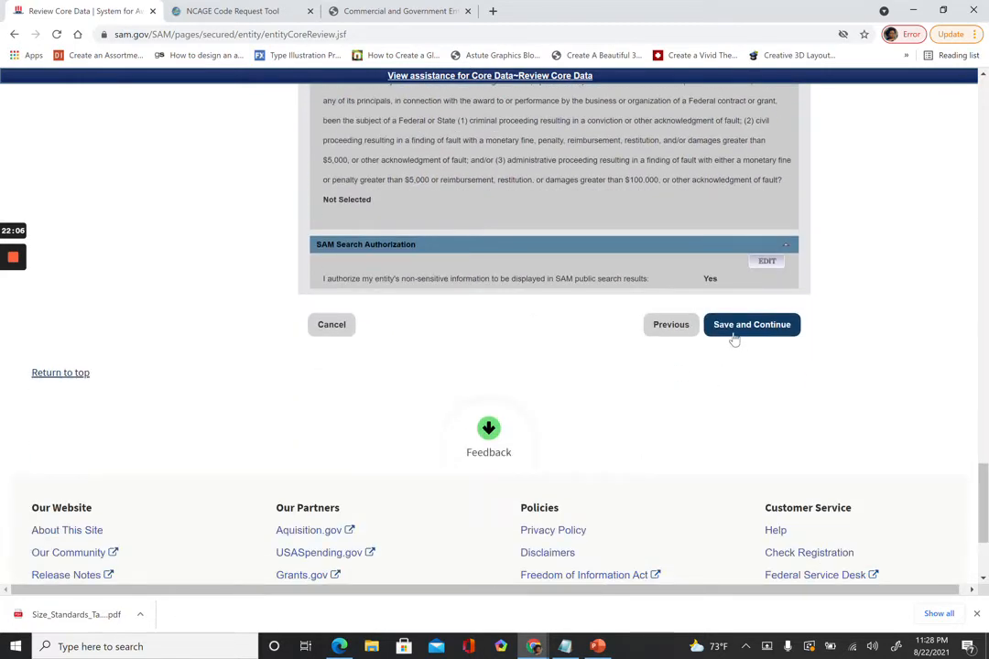
{"action": "left_click", "coordinate": [735, 337]}
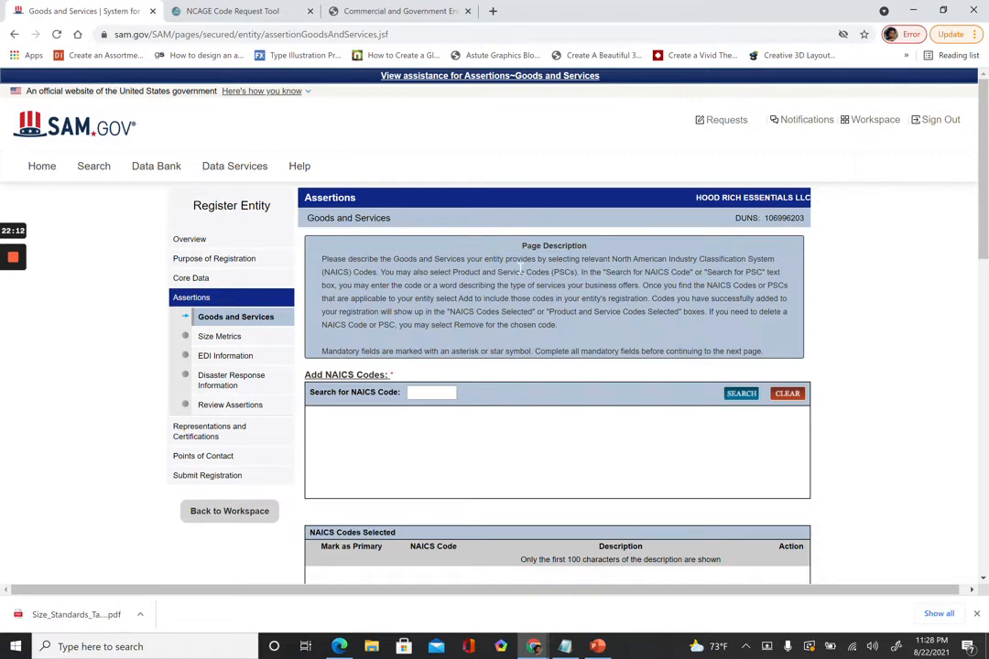
- Work on the Goods and Services NAICS selections (561499, 611699, 611710, 813910, 813920) and consult the Size Standards Table
{"action": "scroll", "coordinate": [520, 270], "scroll_direction": "down", "scroll_amount": 5}
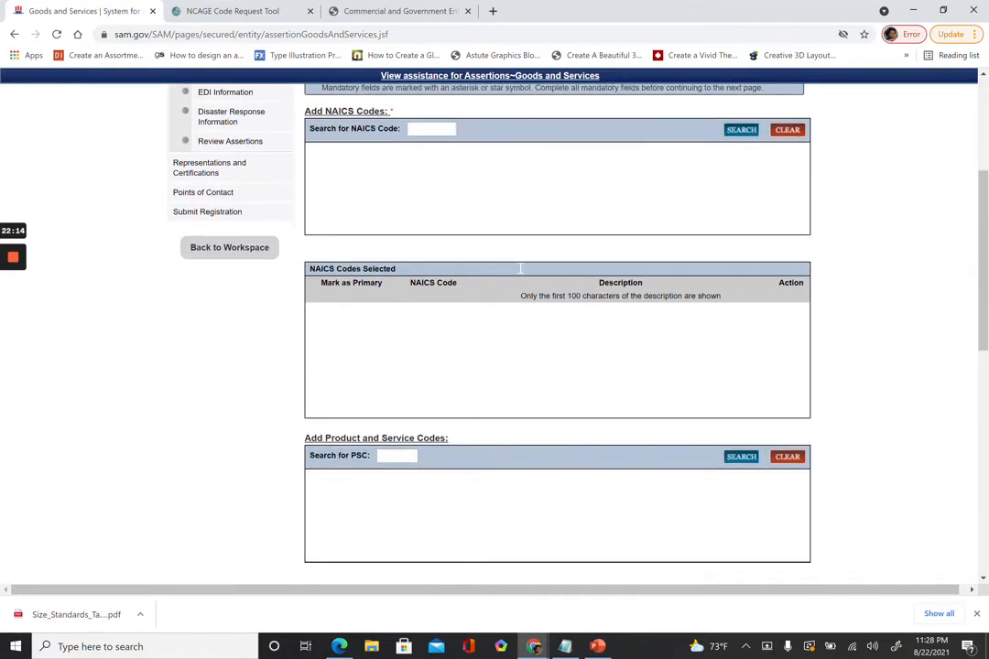
{"action": "scroll", "coordinate": [520, 272], "scroll_direction": "up", "scroll_amount": 3}
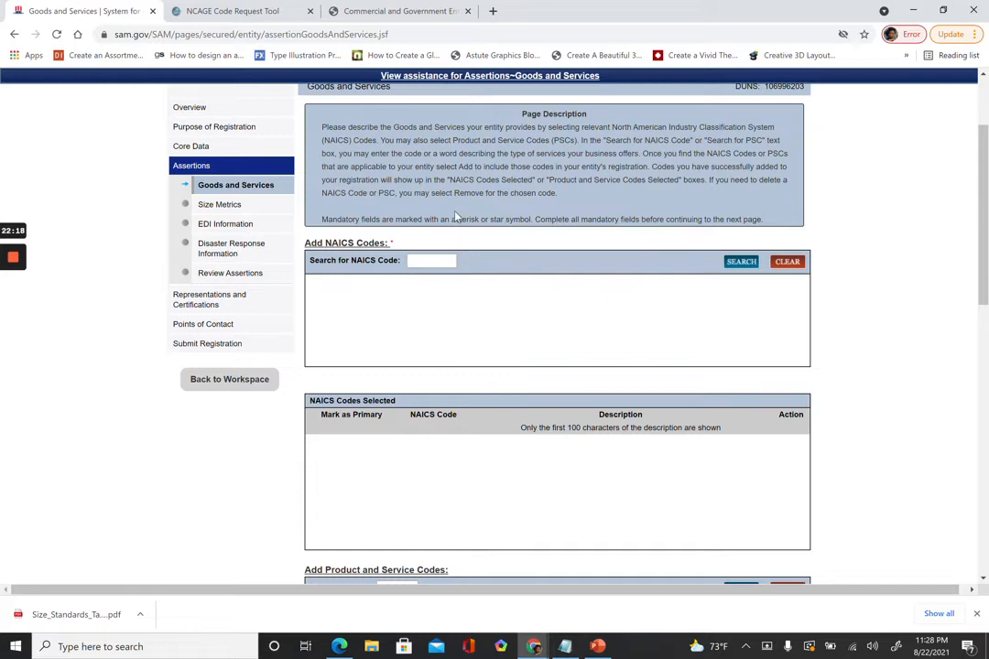
{"action": "scroll", "coordinate": [456, 216], "scroll_direction": "up", "scroll_amount": 3}
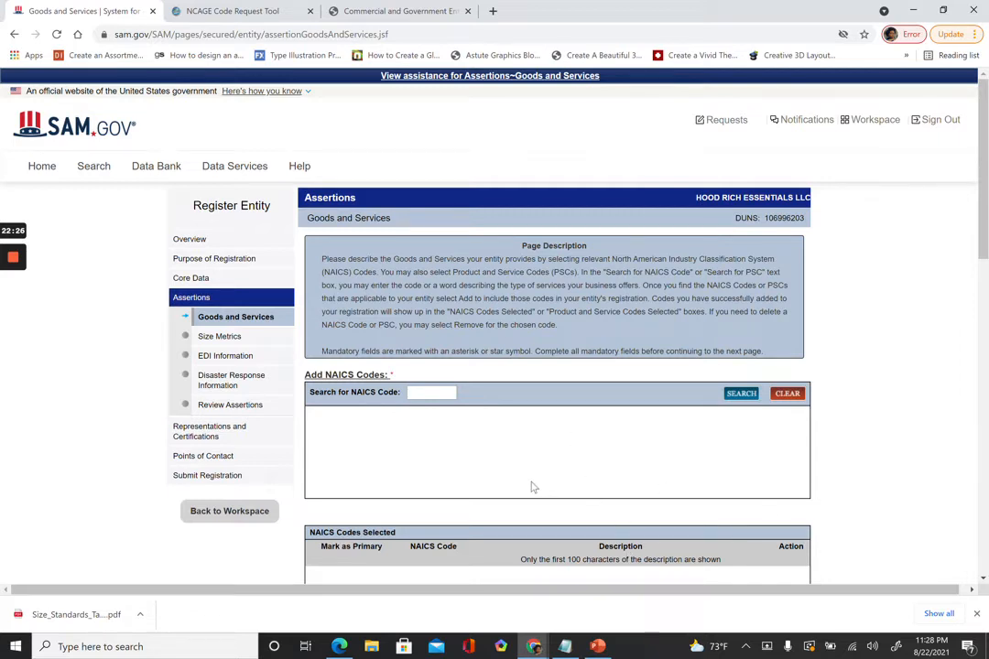
{"action": "scroll", "coordinate": [534, 487], "scroll_direction": "down", "scroll_amount": 3}
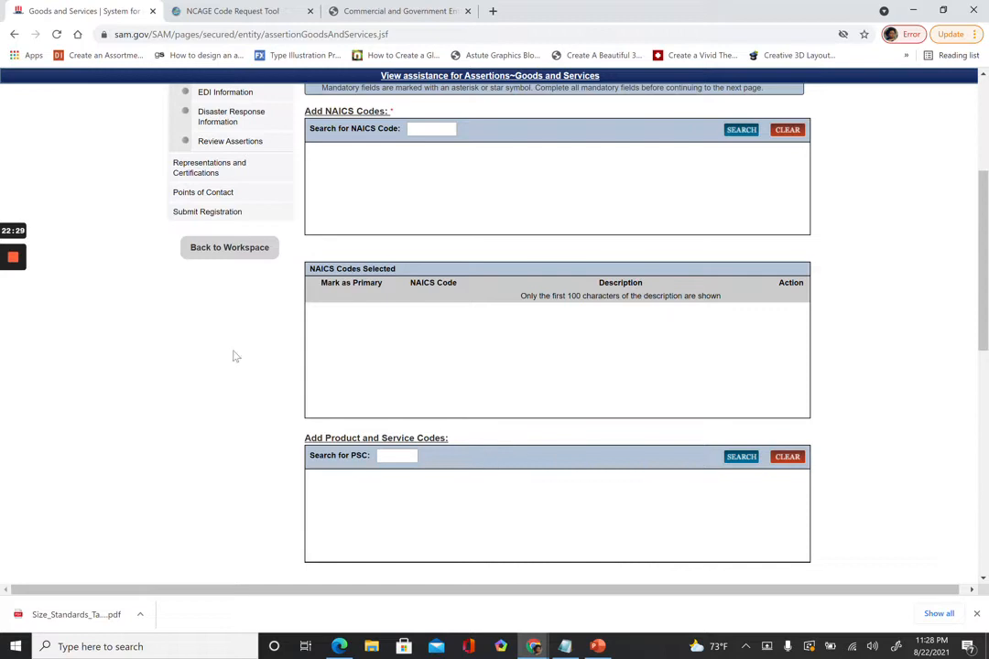
{"action": "mouse_move", "coordinate": [12, 265]}
{"action": "left_click", "coordinate": [13, 309]}
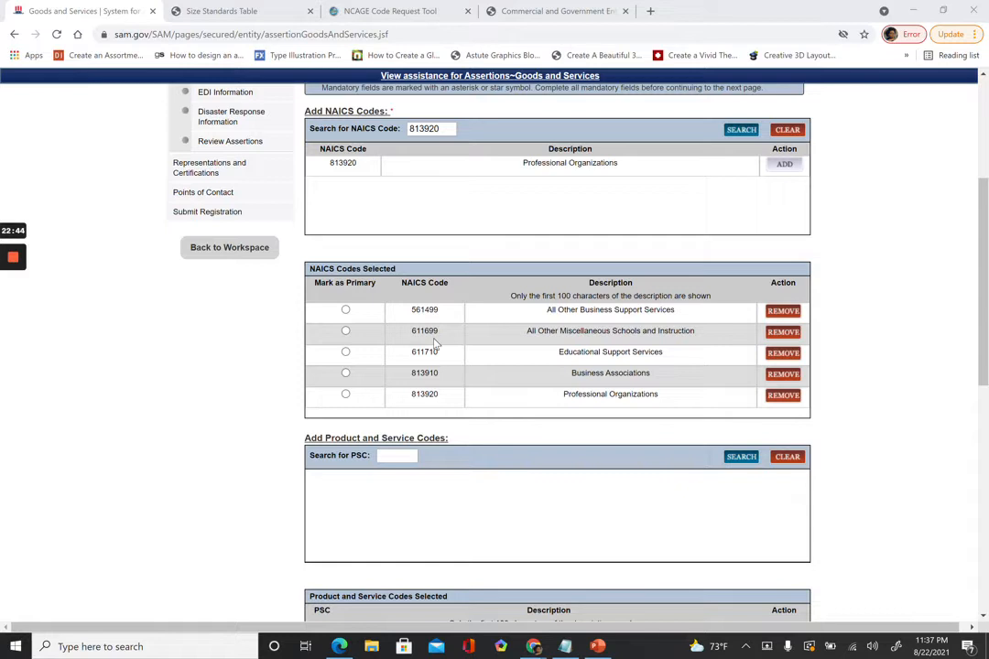
{"action": "left_click", "coordinate": [175, 8]}
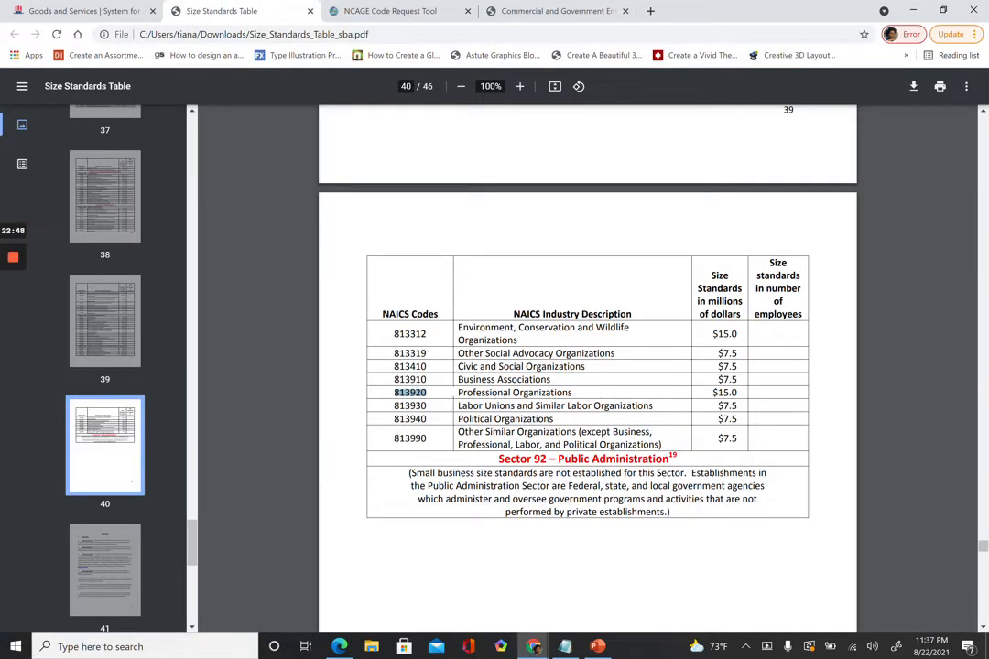
- Go back from the Size Standards PDF to the Goods and Services page with five NAICS codes
{"action": "left_click", "coordinate": [85, 9]}
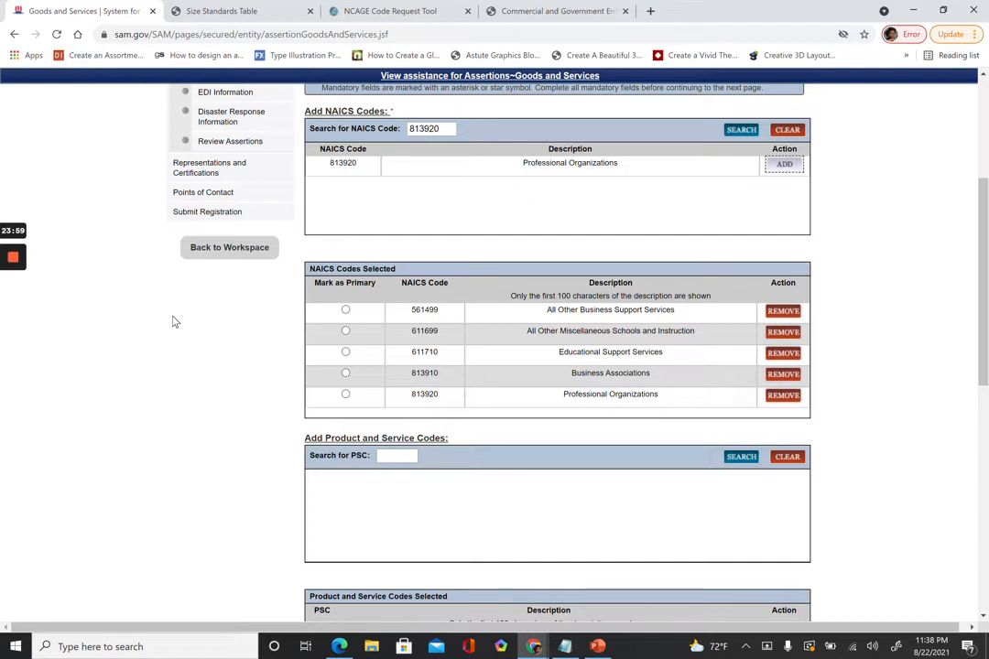
- Save the five NAICS codes and read the Mandatory Errors notice requiring a Primary value
{"action": "mouse_move", "coordinate": [13, 303]}
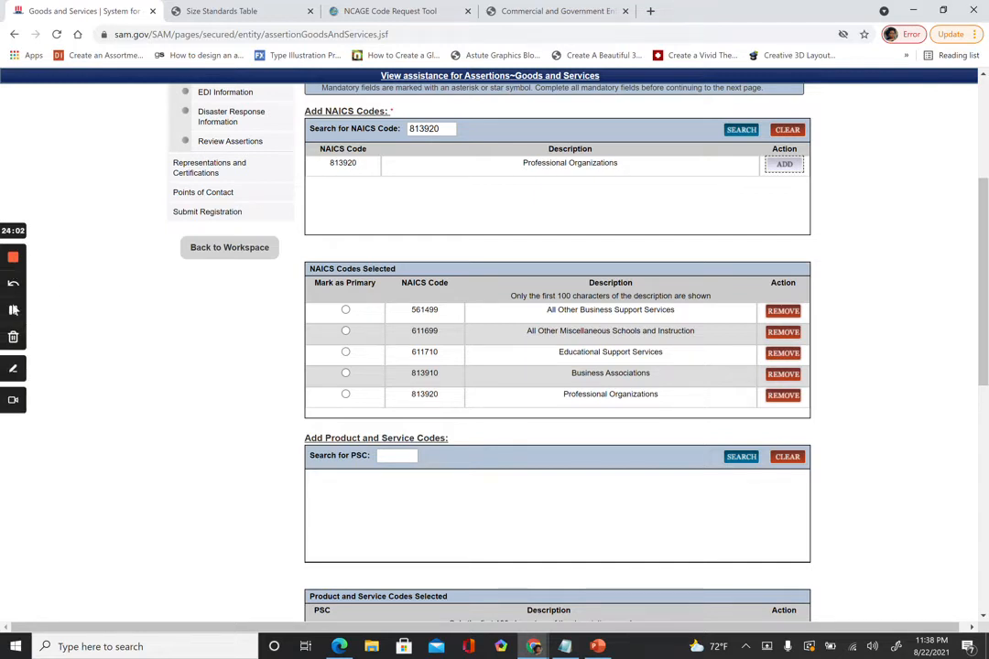
{"action": "scroll", "coordinate": [602, 287], "scroll_direction": "up", "scroll_amount": 1}
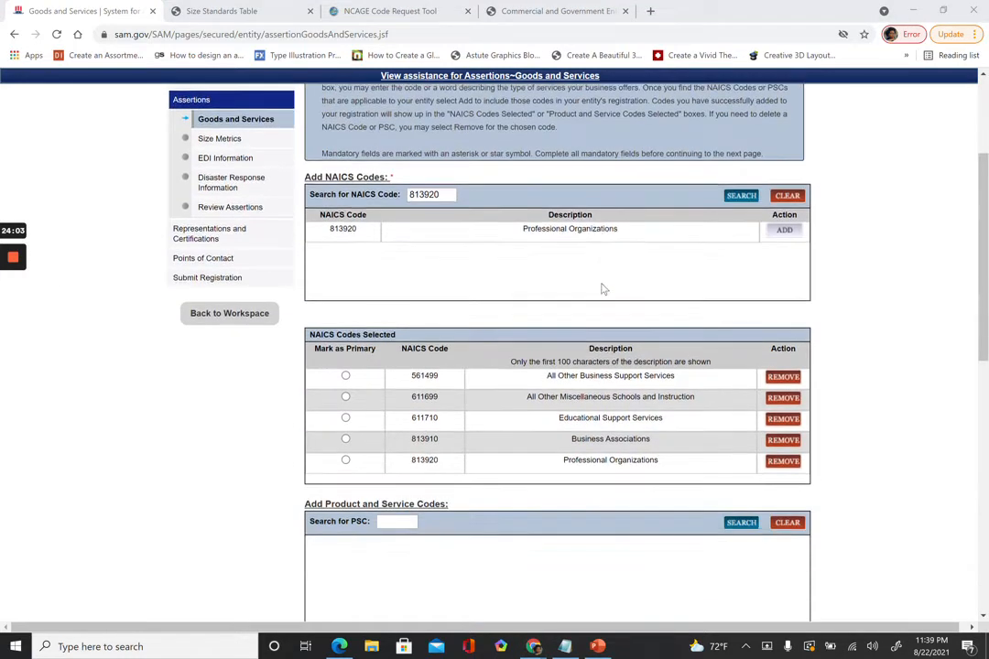
{"action": "scroll", "coordinate": [603, 290], "scroll_direction": "down", "scroll_amount": 4}
{"action": "scroll", "coordinate": [602, 288], "scroll_direction": "down", "scroll_amount": 1}
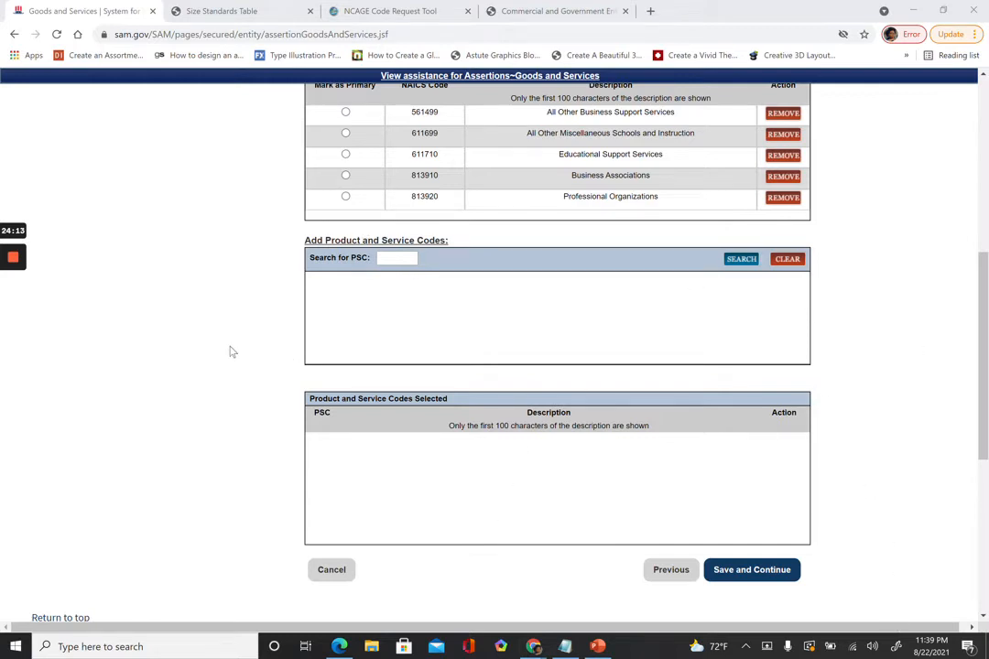
{"action": "left_click", "coordinate": [749, 569]}
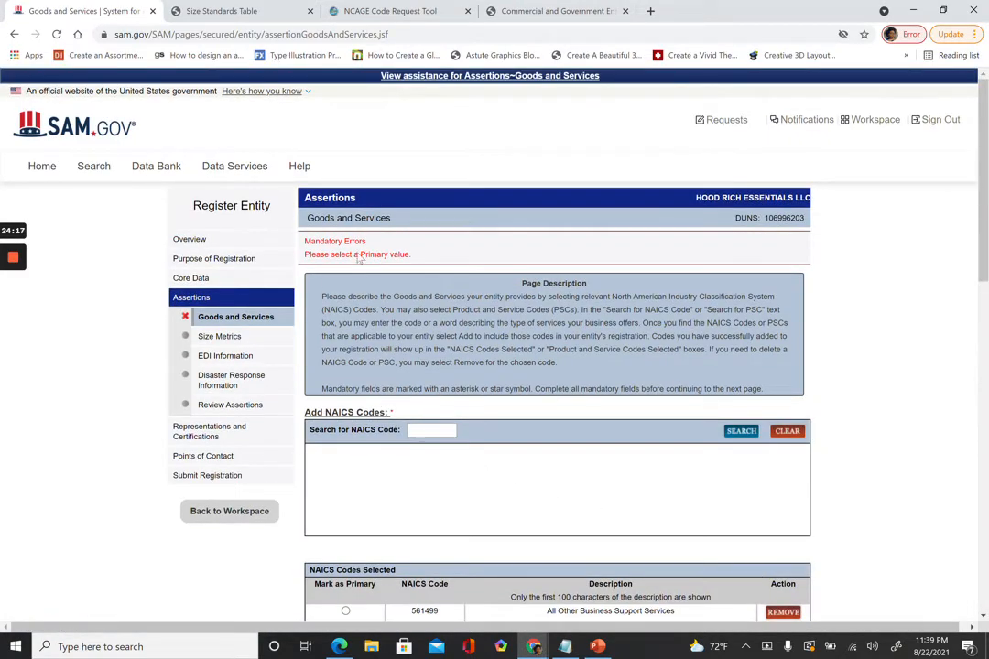
{"action": "scroll", "coordinate": [549, 449], "scroll_direction": "down", "scroll_amount": 10}
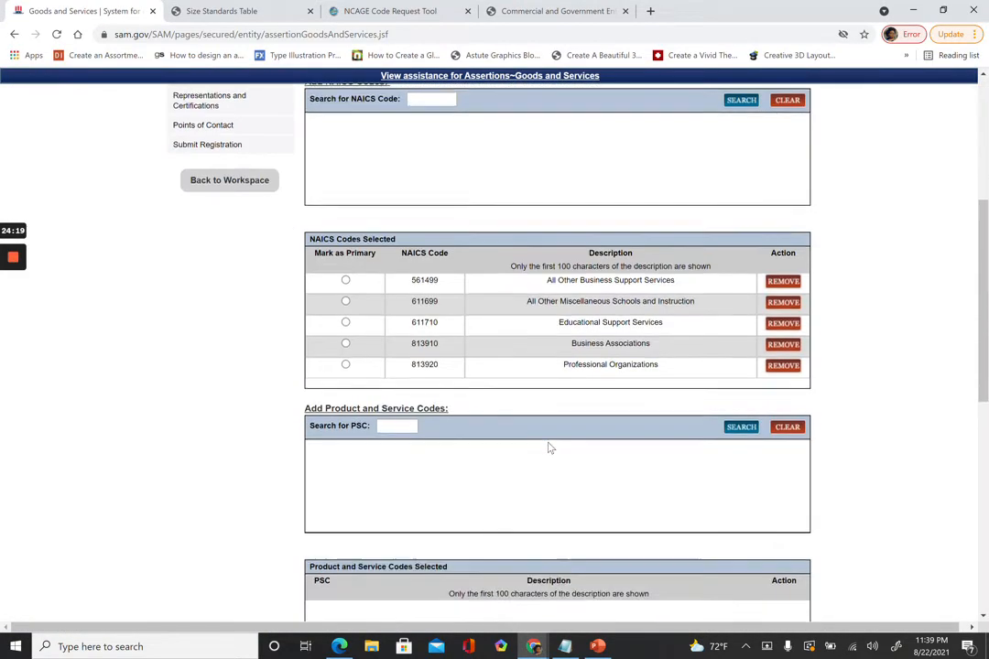
{"action": "scroll", "coordinate": [550, 448], "scroll_direction": "up", "scroll_amount": 4}
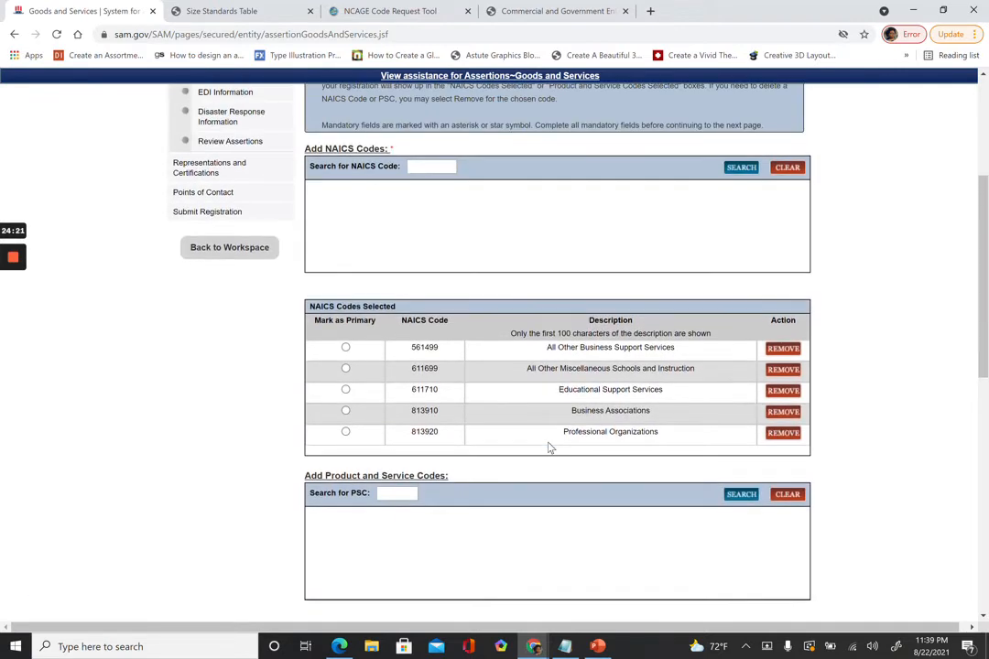
{"action": "scroll", "coordinate": [513, 398], "scroll_direction": "up", "scroll_amount": 1}
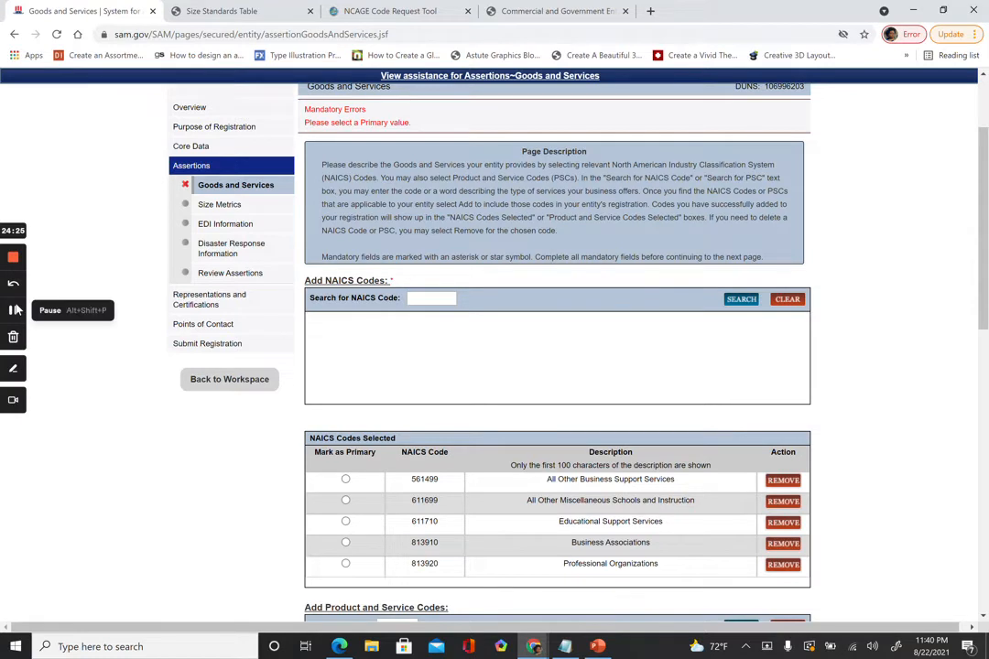
- Mark 611710 Educational Support Services as Primary among the five NAICS codes
{"action": "left_click", "coordinate": [13, 312]}
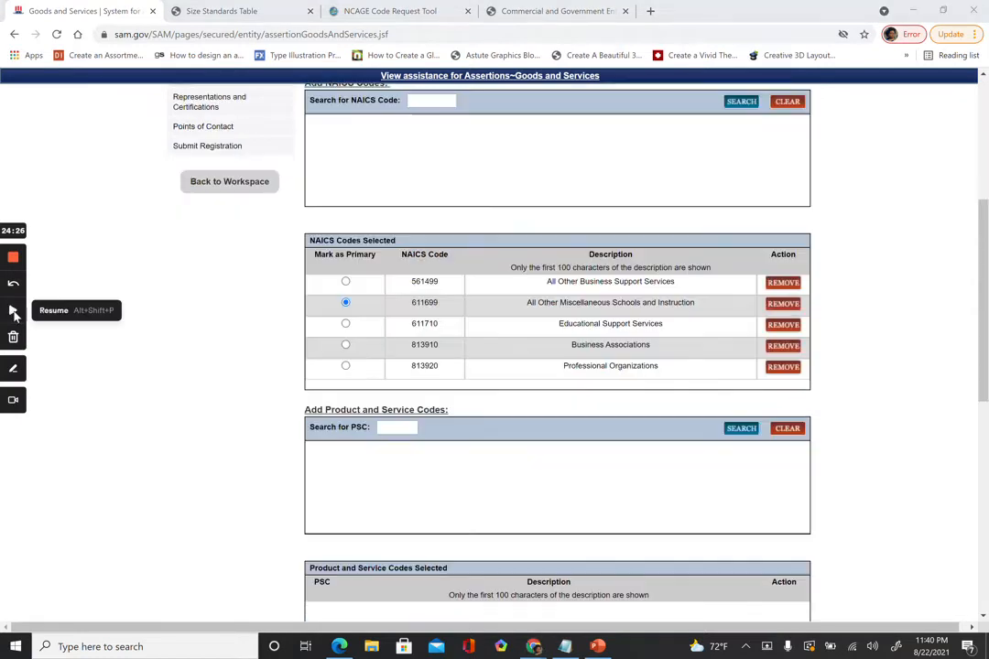
{"action": "left_click", "coordinate": [13, 312]}
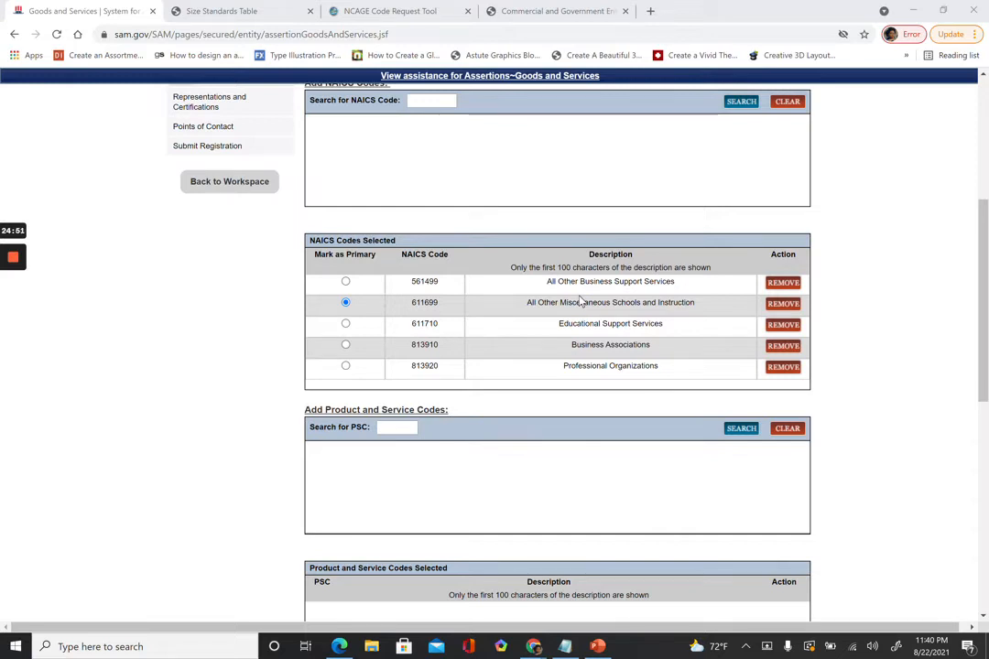
{"action": "left_click", "coordinate": [346, 324]}
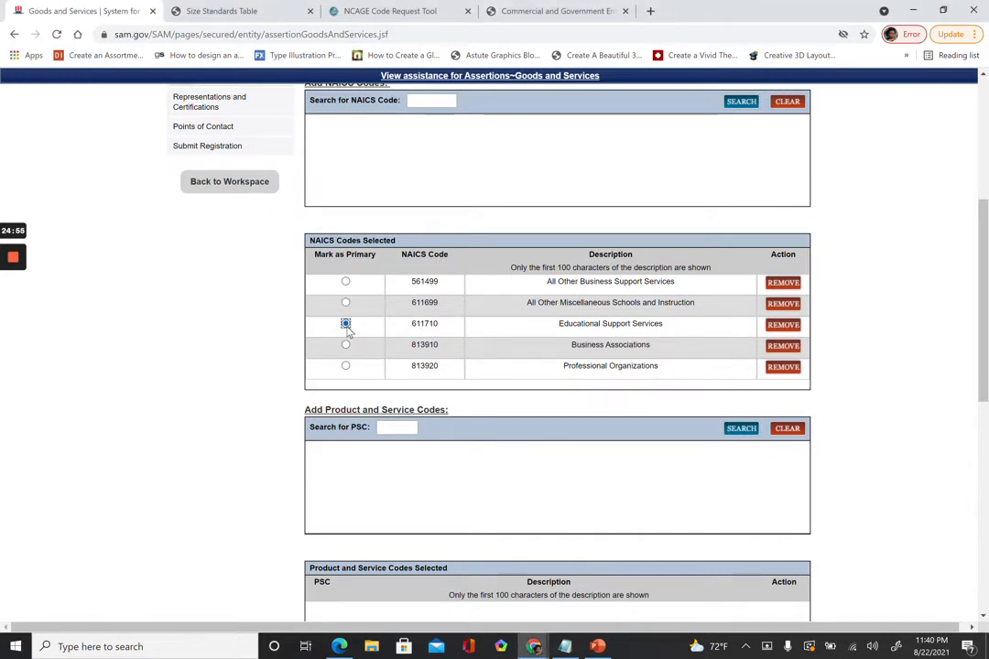
{"action": "mouse_move", "coordinate": [9, 281]}
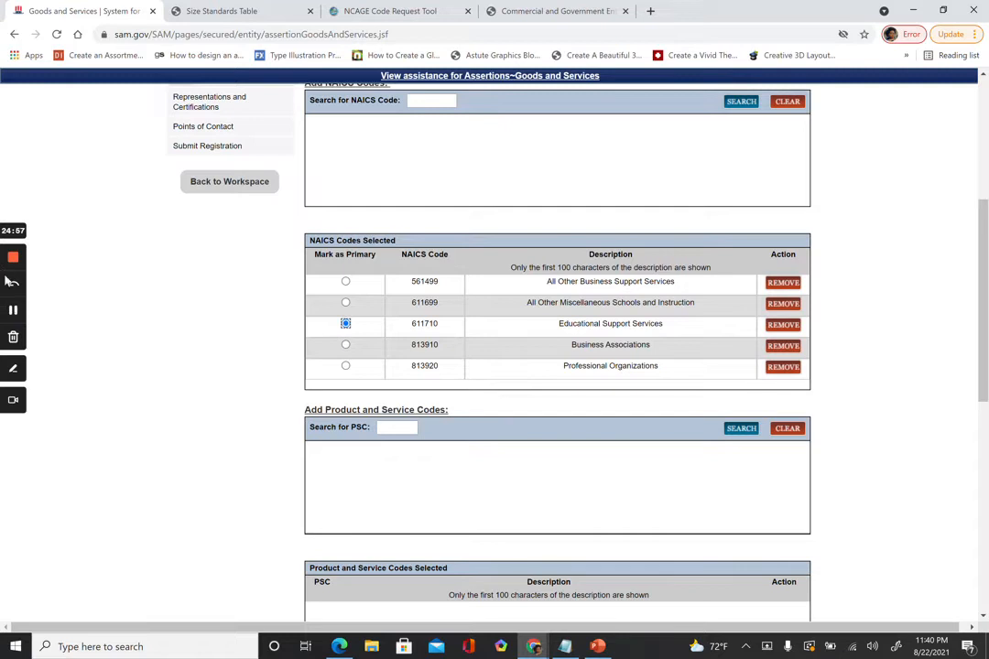
{"action": "left_click", "coordinate": [12, 309]}
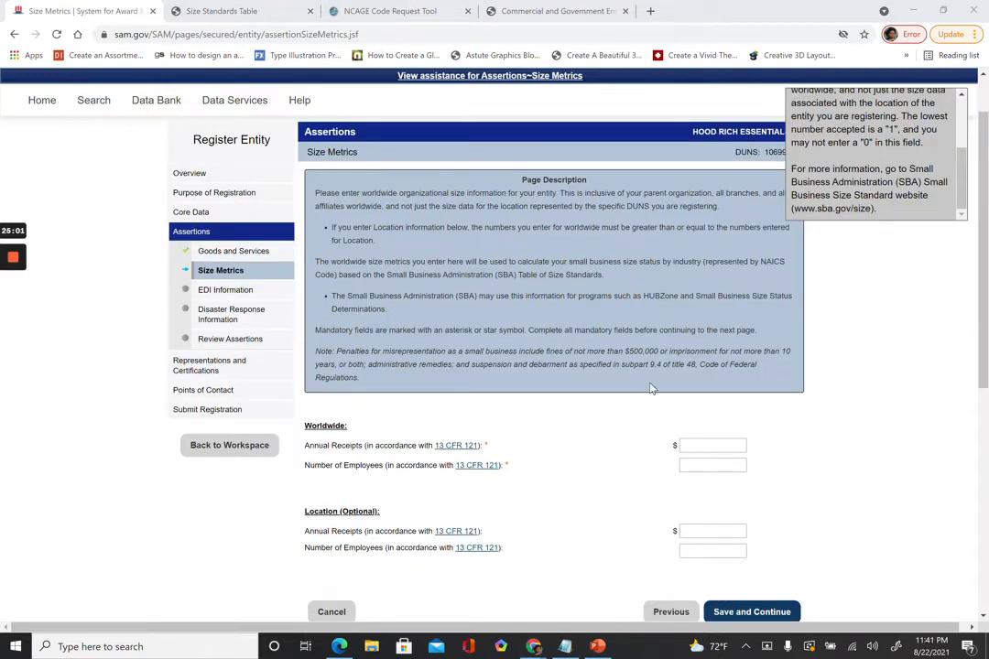
- Enter 1 for worldwide annual receipts and 1 for number of employees, then save the size metrics
{"action": "scroll", "coordinate": [651, 389], "scroll_direction": "down", "scroll_amount": 1}
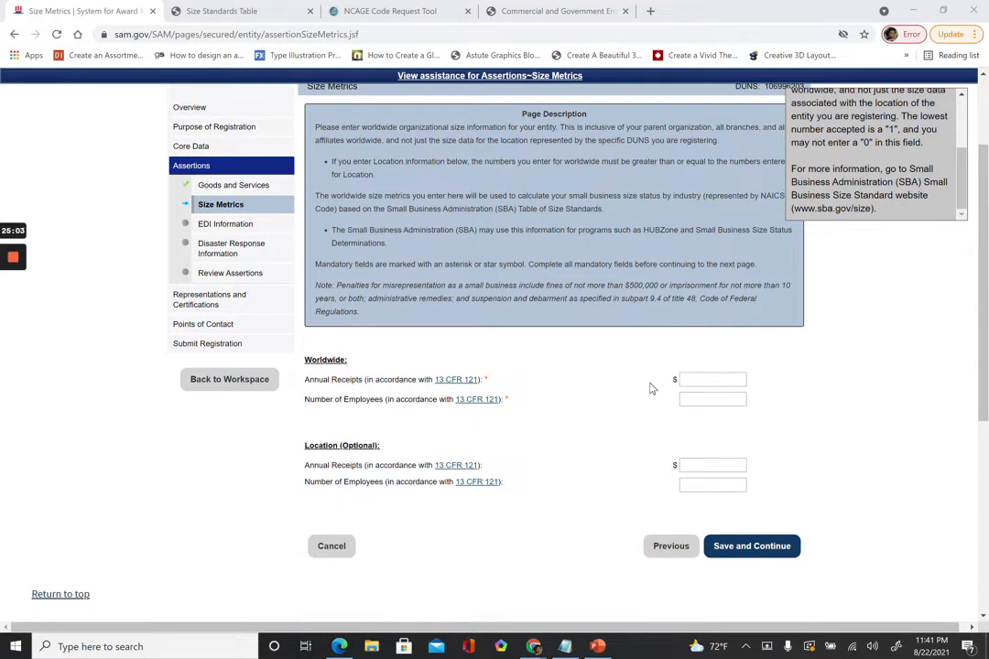
{"action": "left_click", "coordinate": [712, 379]}
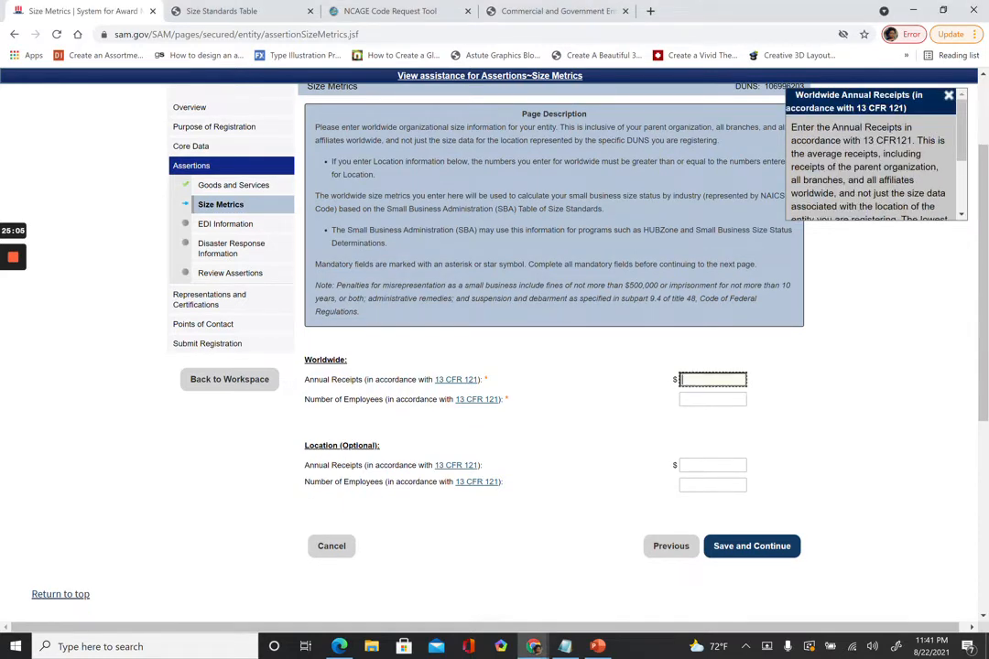
{"action": "type", "text": "1"}
{"action": "key", "text": "Tab"}
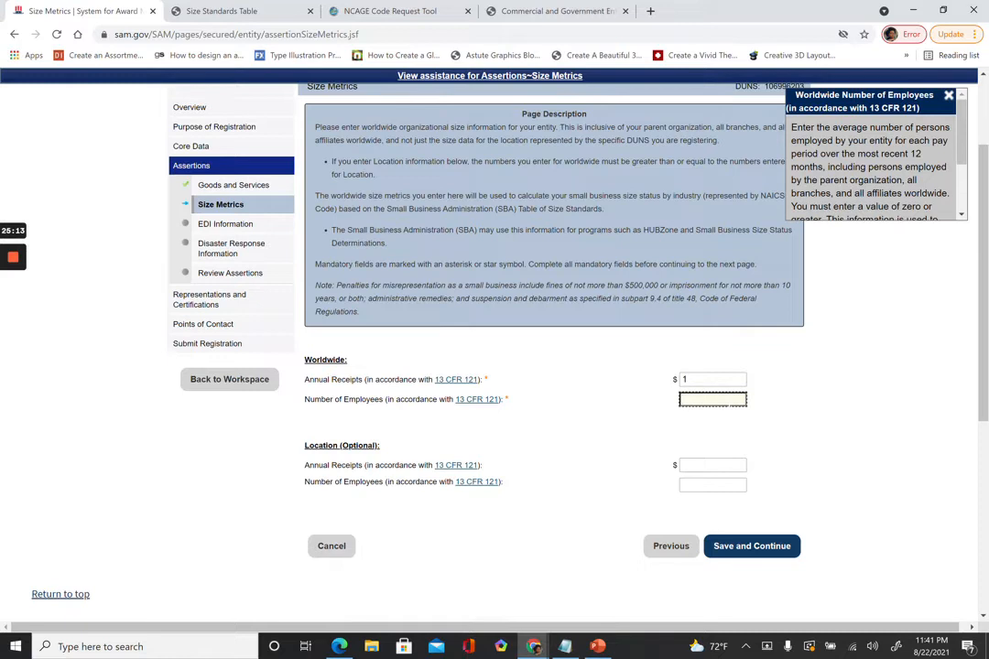
{"action": "type", "text": "1"}
{"action": "left_click", "coordinate": [764, 548]}
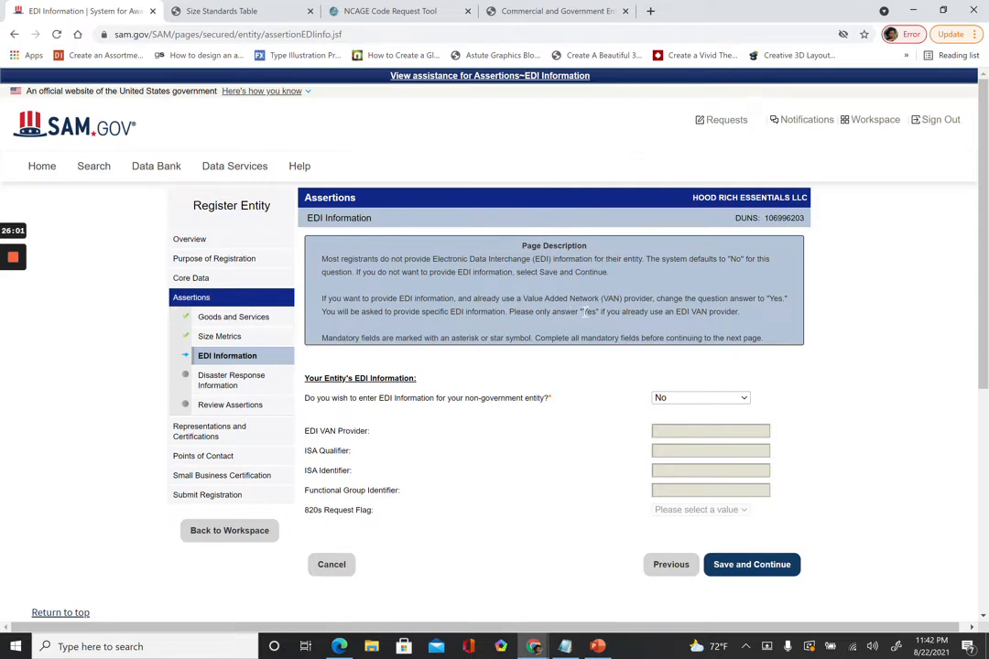
- Save the EDI page, answer No to the Disaster Response Registry, and save to reach Review Assertions
{"action": "left_click", "coordinate": [771, 571]}
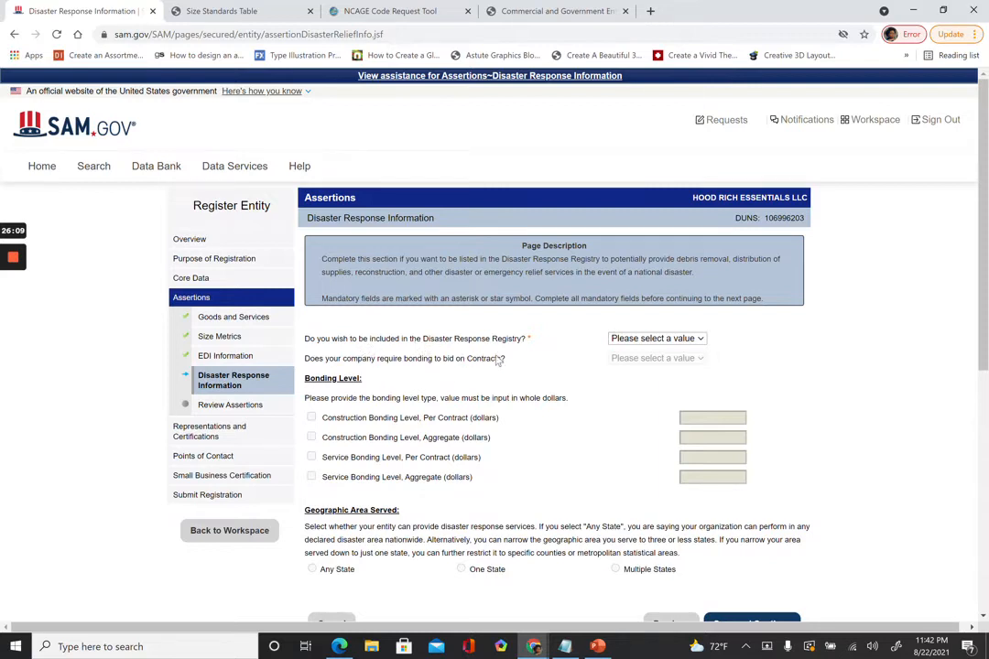
{"action": "left_click", "coordinate": [630, 346]}
{"action": "left_click", "coordinate": [553, 354]}
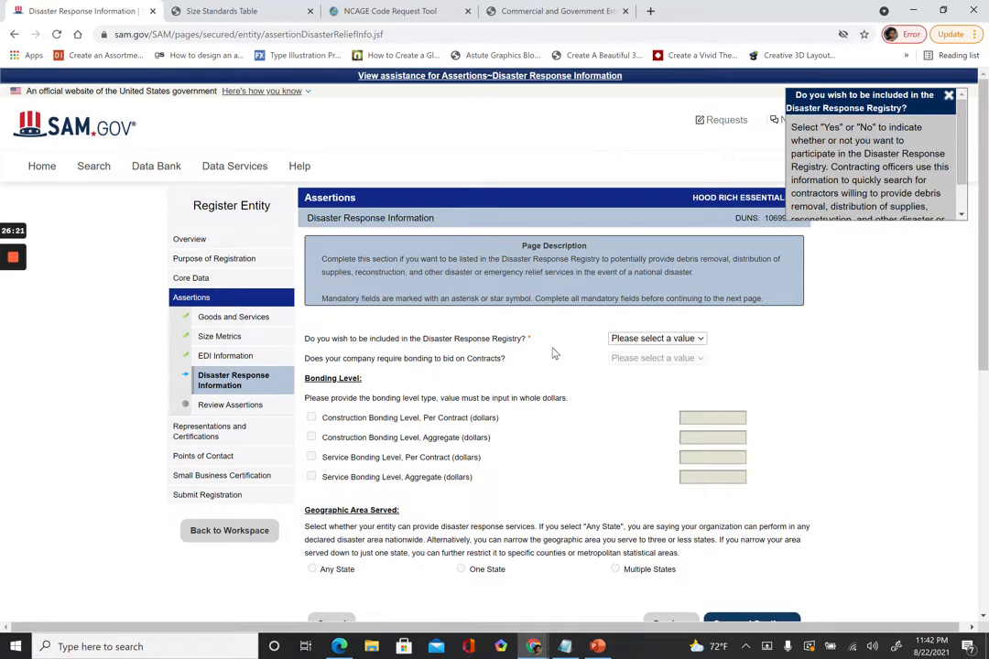
{"action": "left_click", "coordinate": [629, 340]}
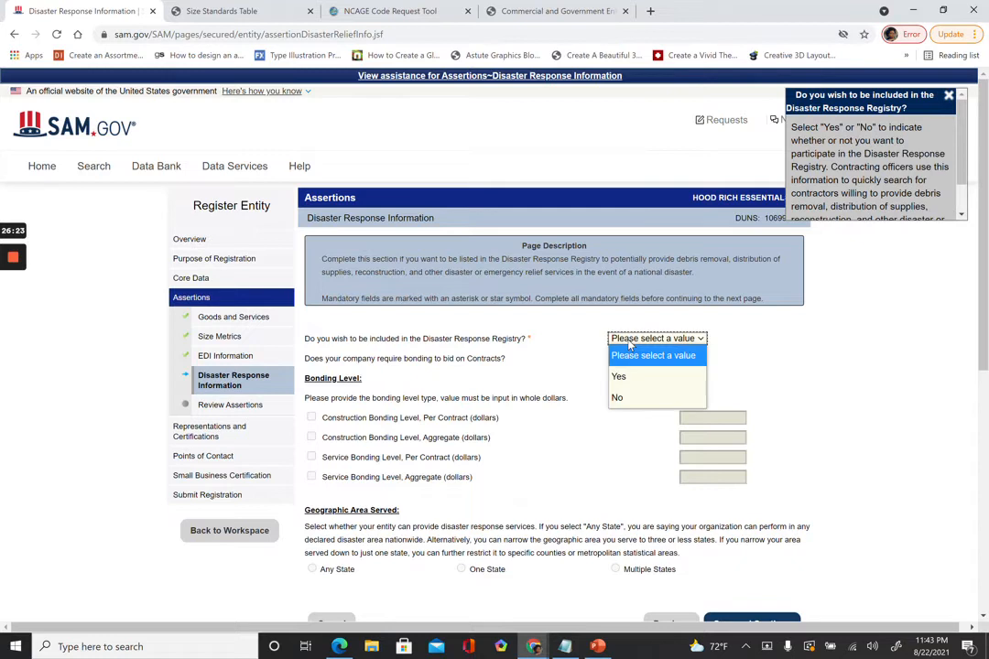
{"action": "left_click", "coordinate": [617, 397]}
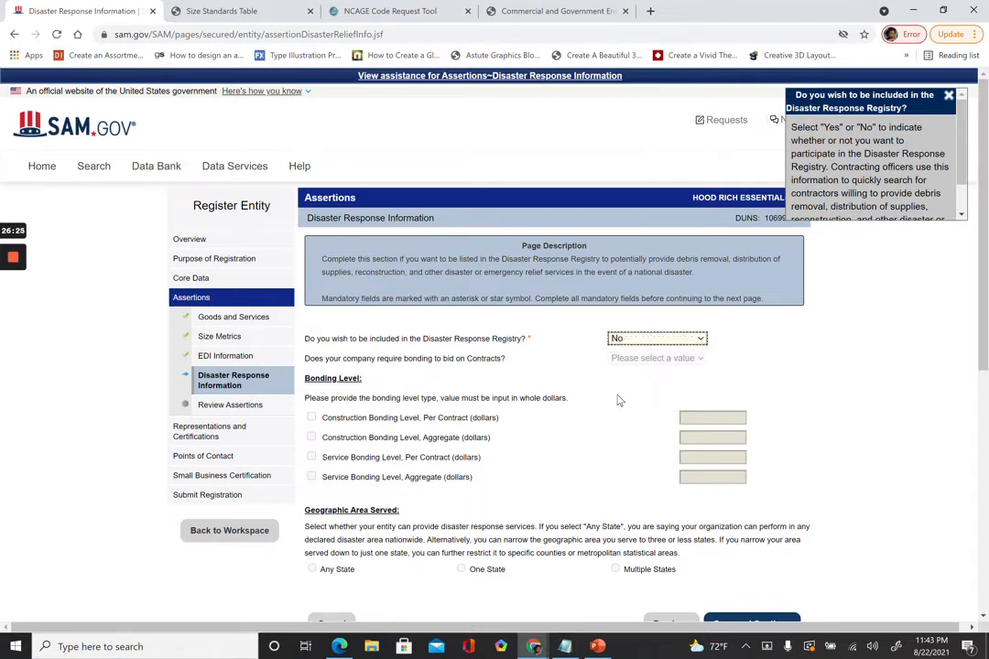
{"action": "scroll", "coordinate": [617, 400], "scroll_direction": "down", "scroll_amount": 3}
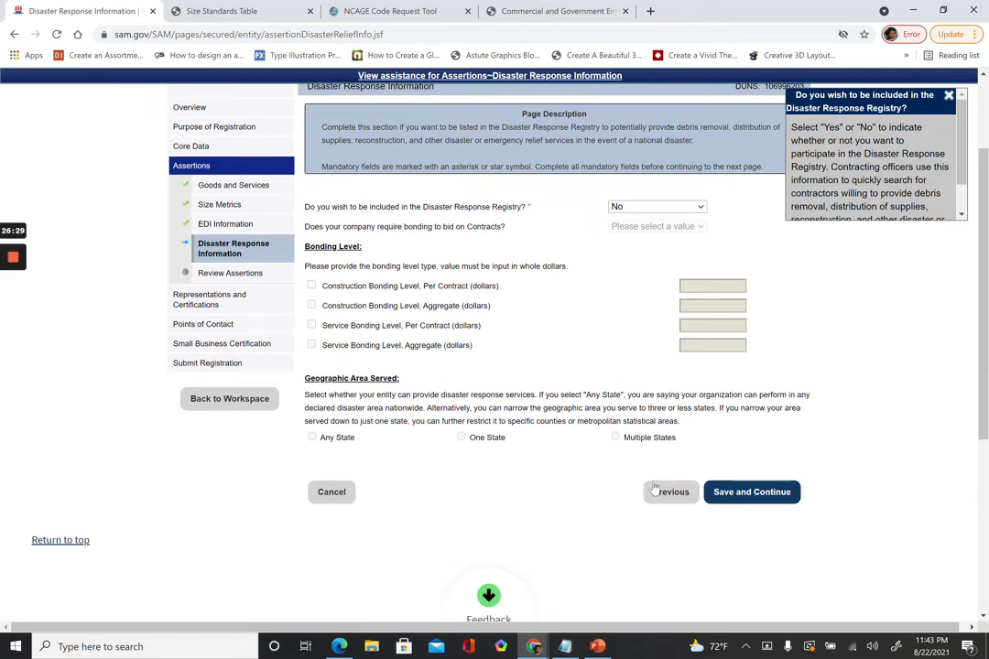
{"action": "left_click", "coordinate": [750, 493]}
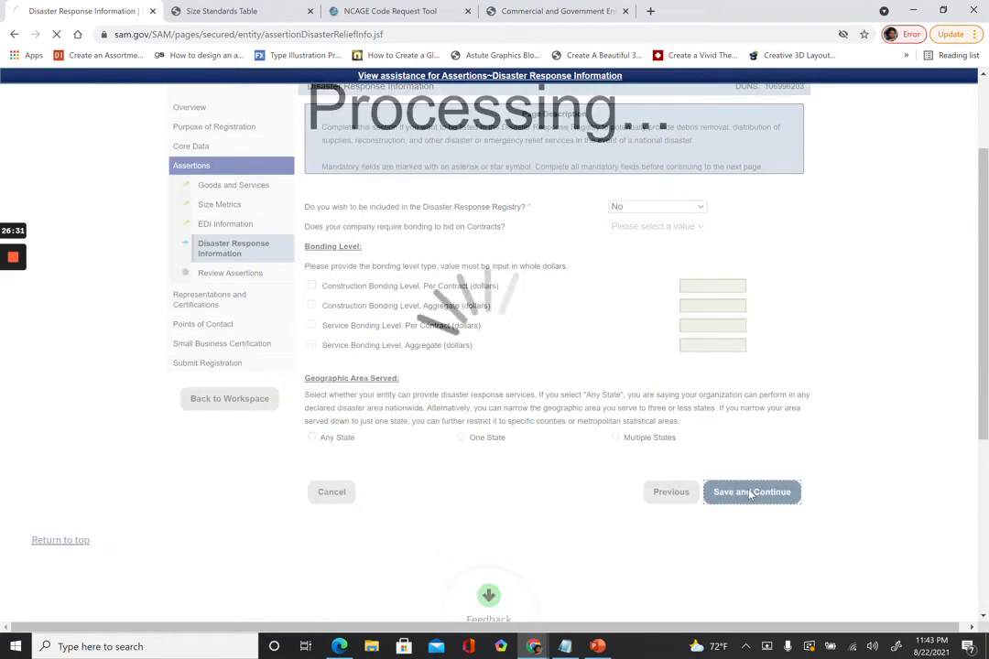
{"action": "scroll", "coordinate": [669, 432], "scroll_direction": "down", "scroll_amount": 2}
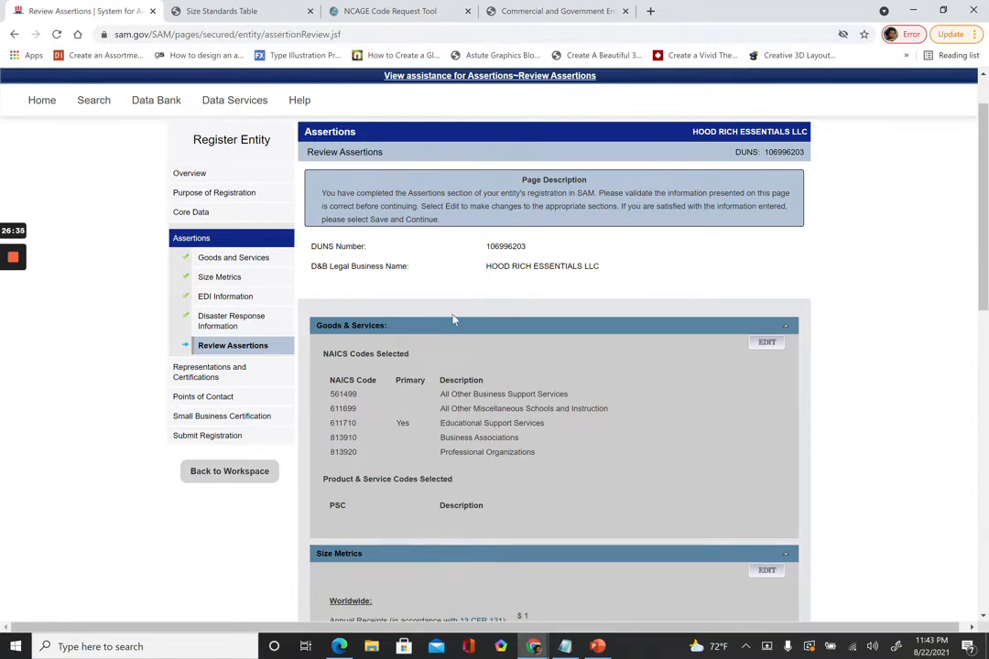
- Look over the Review Assertions summary and save it to reach FAR Response 1
{"action": "scroll", "coordinate": [459, 294], "scroll_direction": "down", "scroll_amount": 3}
{"action": "scroll", "coordinate": [461, 296], "scroll_direction": "down", "scroll_amount": 5}
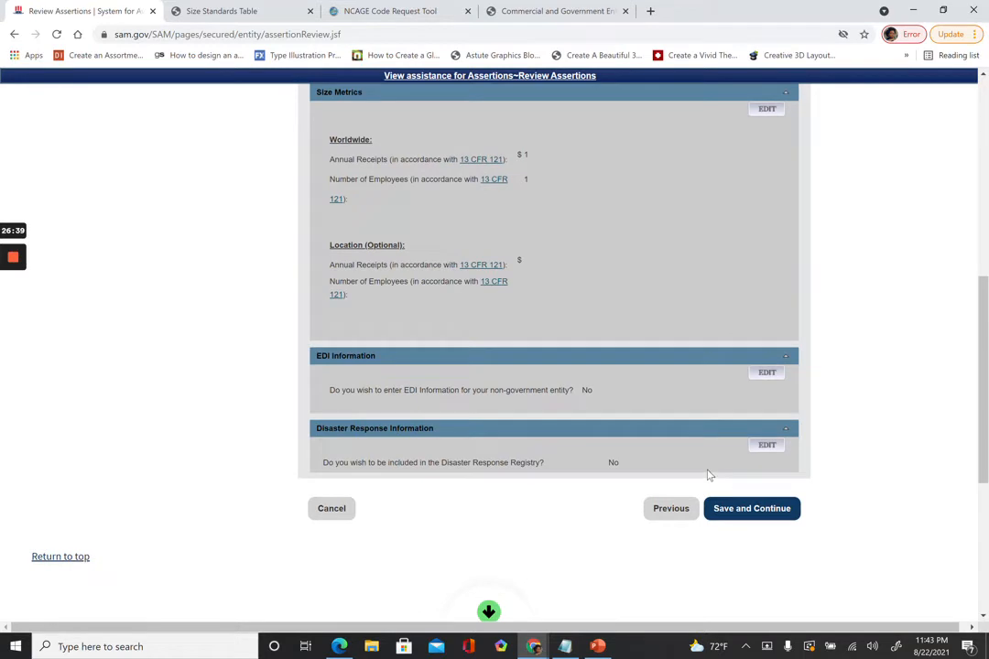
{"action": "left_click", "coordinate": [759, 516]}
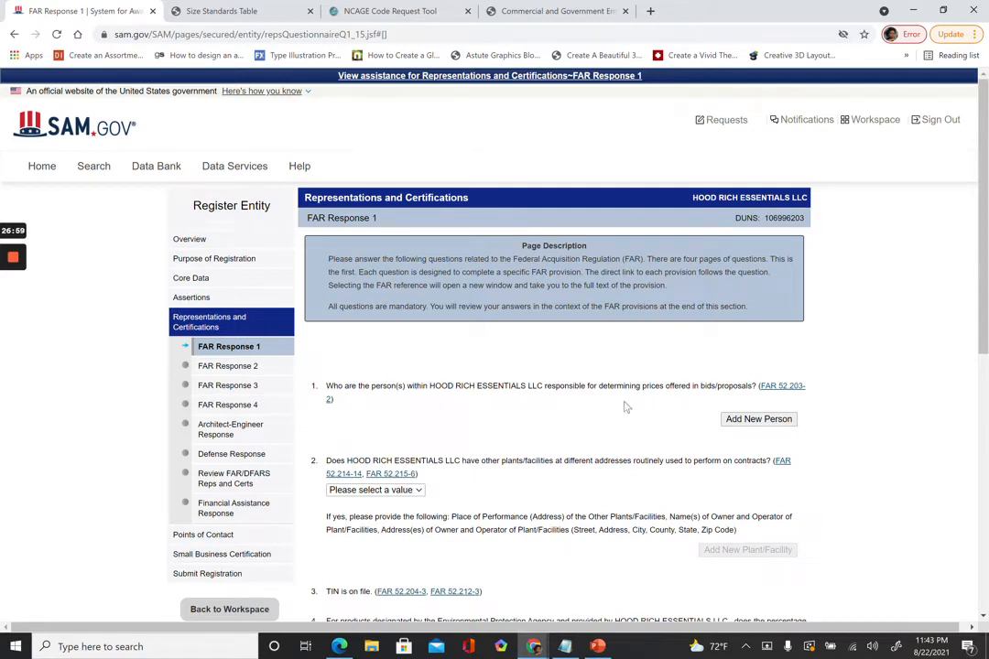
- Add the person responsible for pricing, filling in their name and the title 'ceo'
{"action": "left_click", "coordinate": [746, 420]}
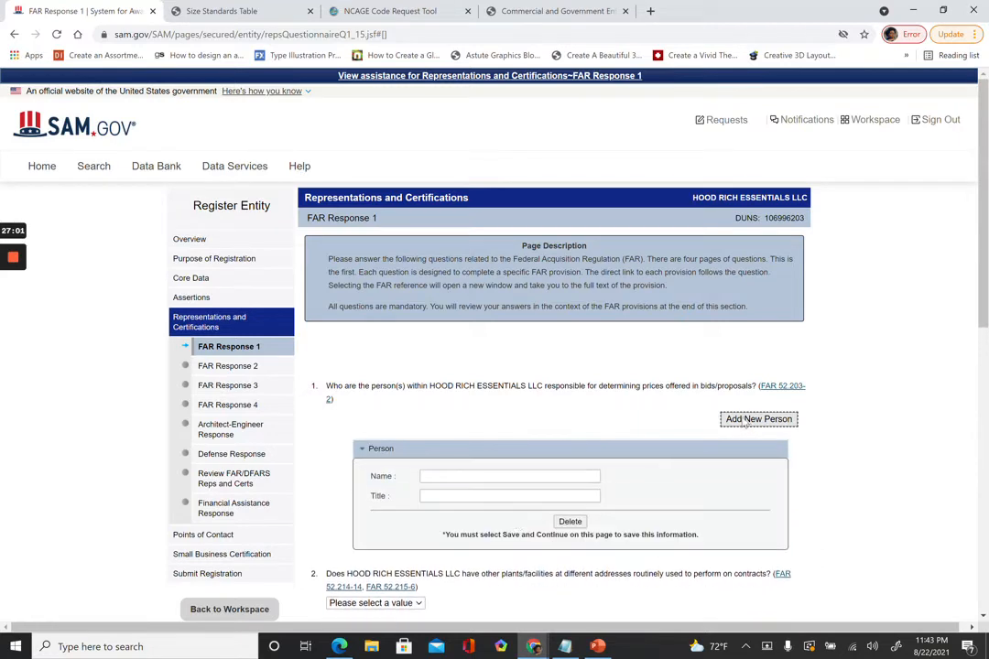
{"action": "left_click", "coordinate": [492, 477]}
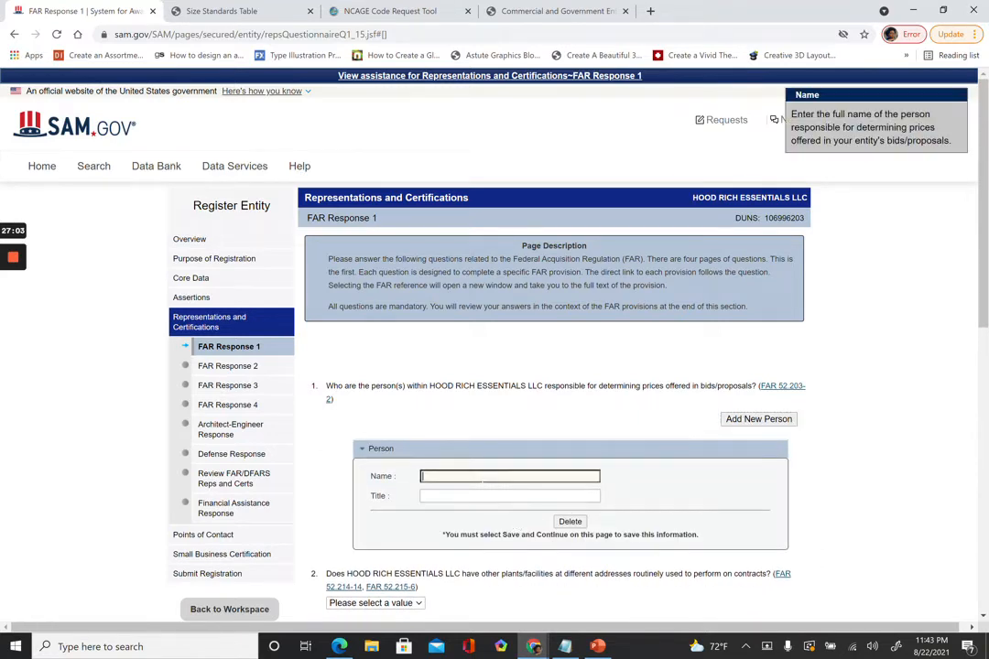
{"action": "left_click", "coordinate": [455, 344]}
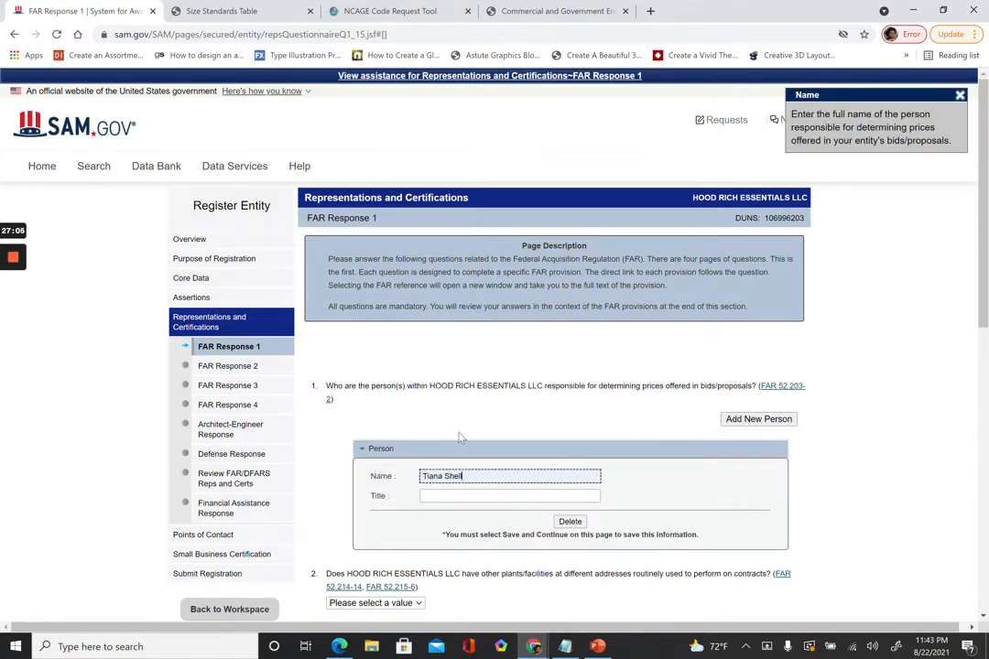
{"action": "left_click", "coordinate": [465, 497]}
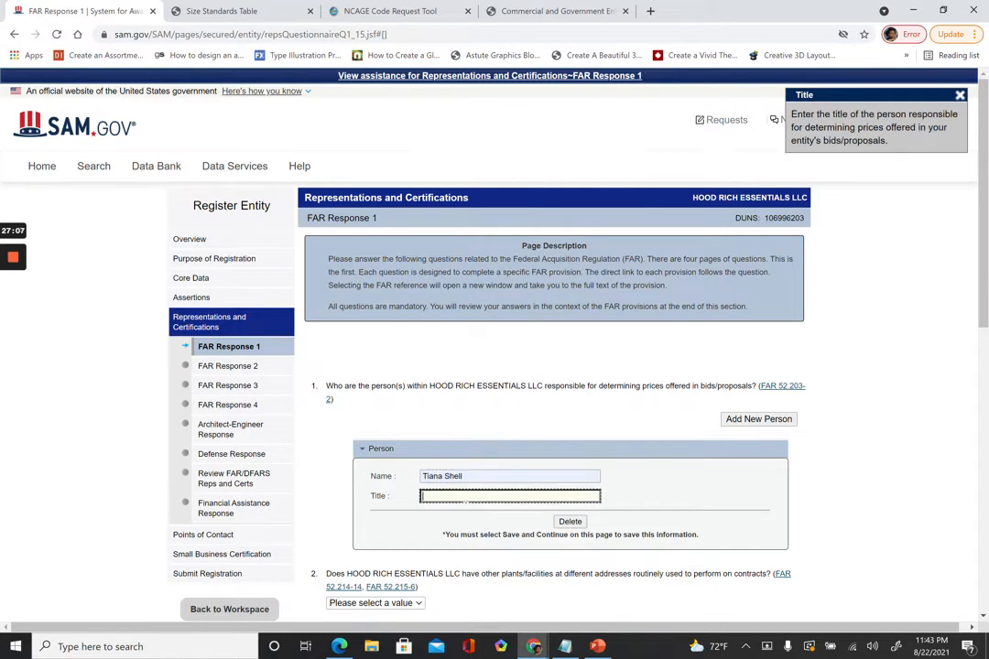
{"action": "type", "text": "ceo"}
{"action": "left_click", "coordinate": [732, 489]}
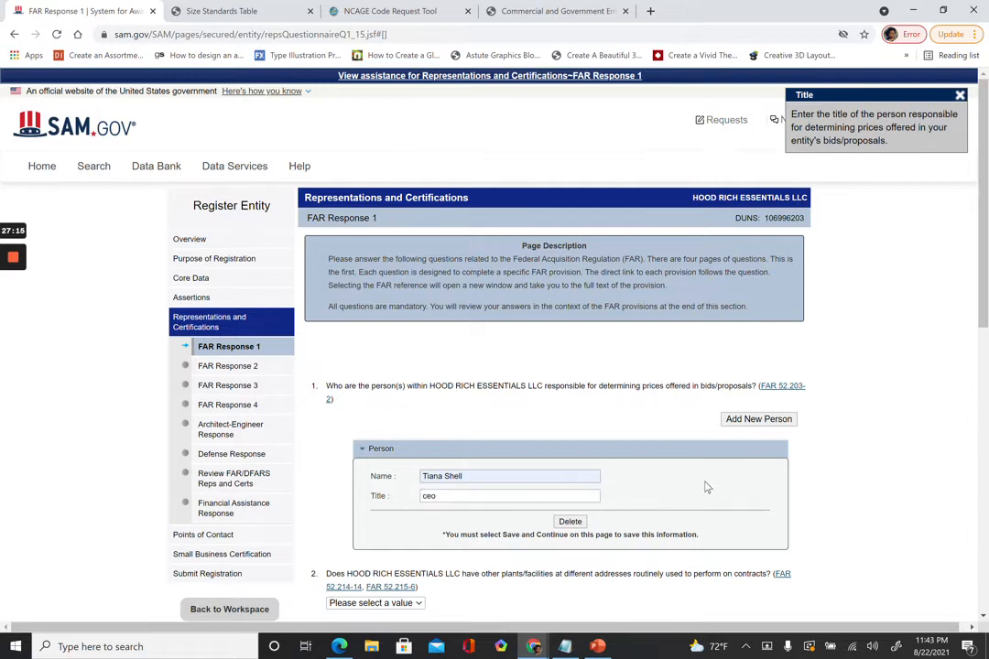
- Answer No to the other-facilities and recovered-material questions, then save FAR Response 1
{"action": "scroll", "coordinate": [707, 487], "scroll_direction": "down", "scroll_amount": 1}
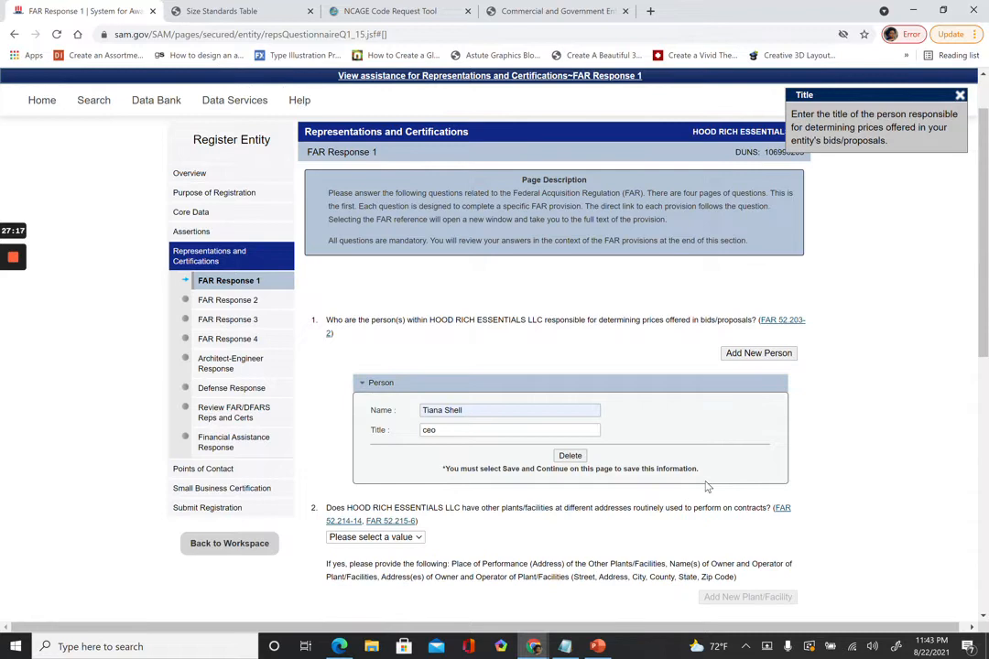
{"action": "scroll", "coordinate": [706, 487], "scroll_direction": "down", "scroll_amount": 1}
{"action": "scroll", "coordinate": [707, 487], "scroll_direction": "down", "scroll_amount": 1}
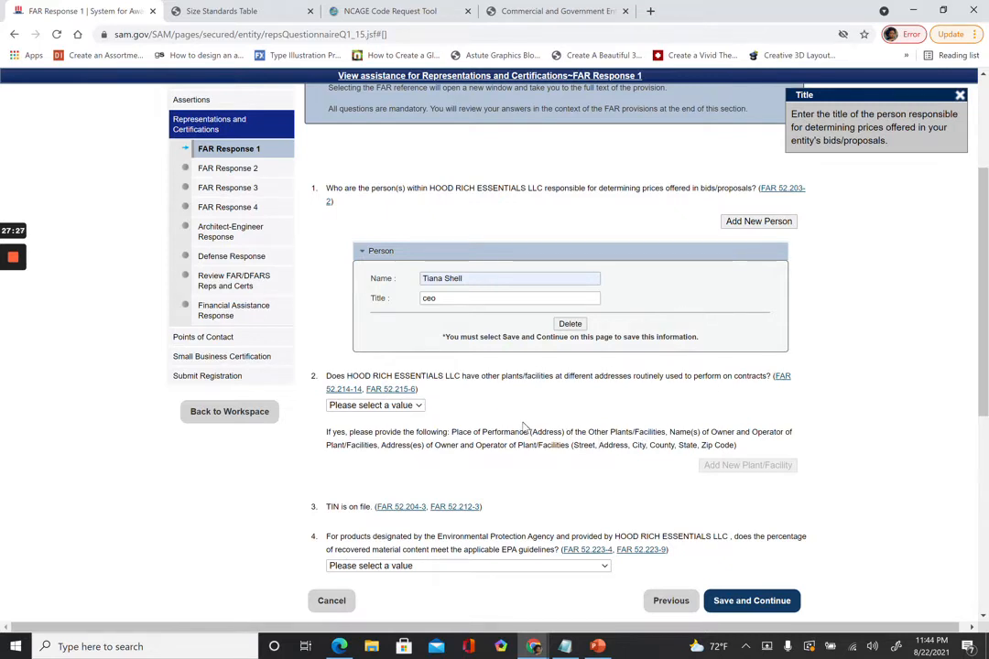
{"action": "left_click", "coordinate": [375, 405]}
{"action": "left_click", "coordinate": [344, 463]}
{"action": "left_click", "coordinate": [536, 481]}
{"action": "scroll", "coordinate": [540, 477], "scroll_direction": "down", "scroll_amount": 2}
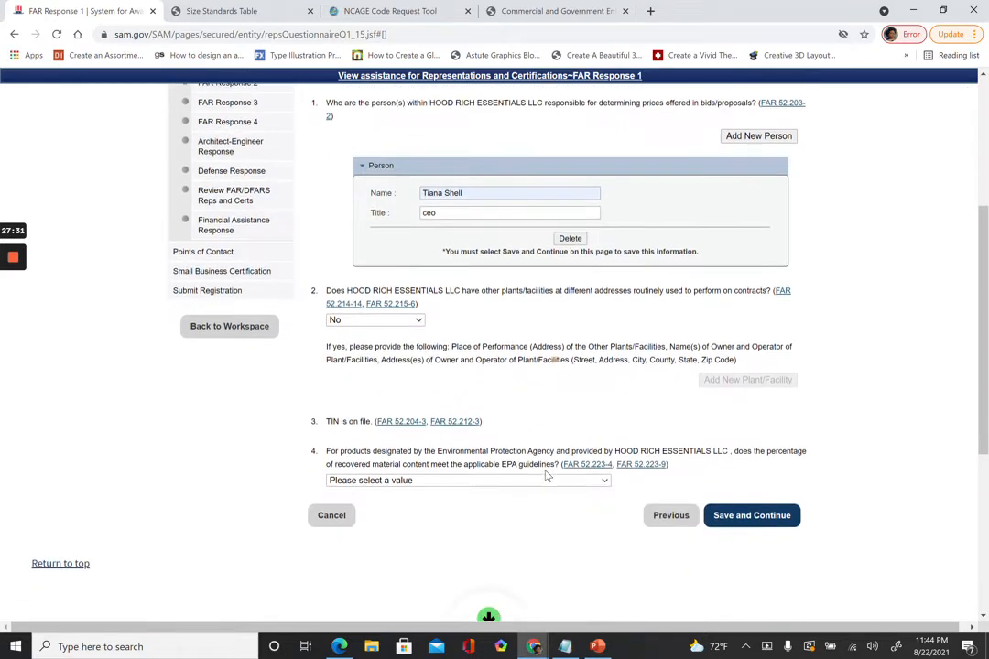
{"action": "scroll", "coordinate": [546, 476], "scroll_direction": "down", "scroll_amount": 1}
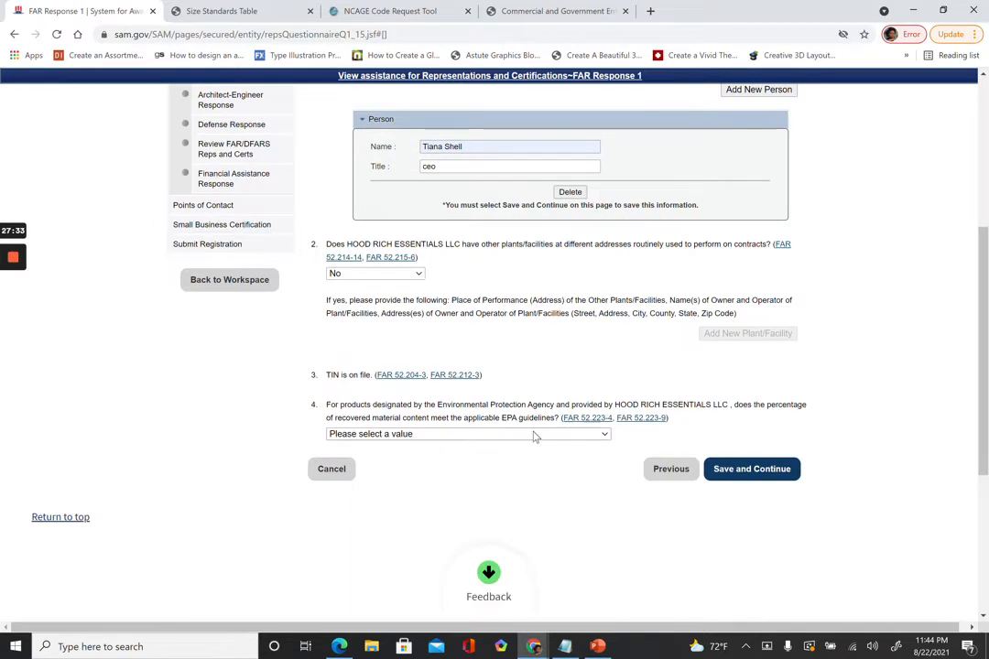
{"action": "left_click", "coordinate": [536, 437]}
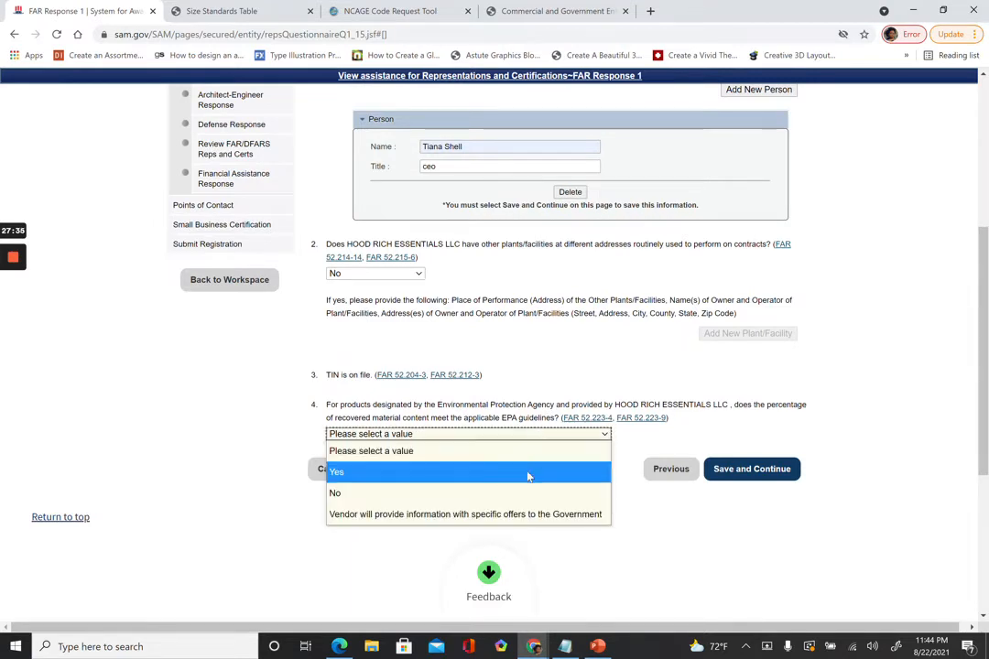
{"action": "left_click", "coordinate": [528, 493]}
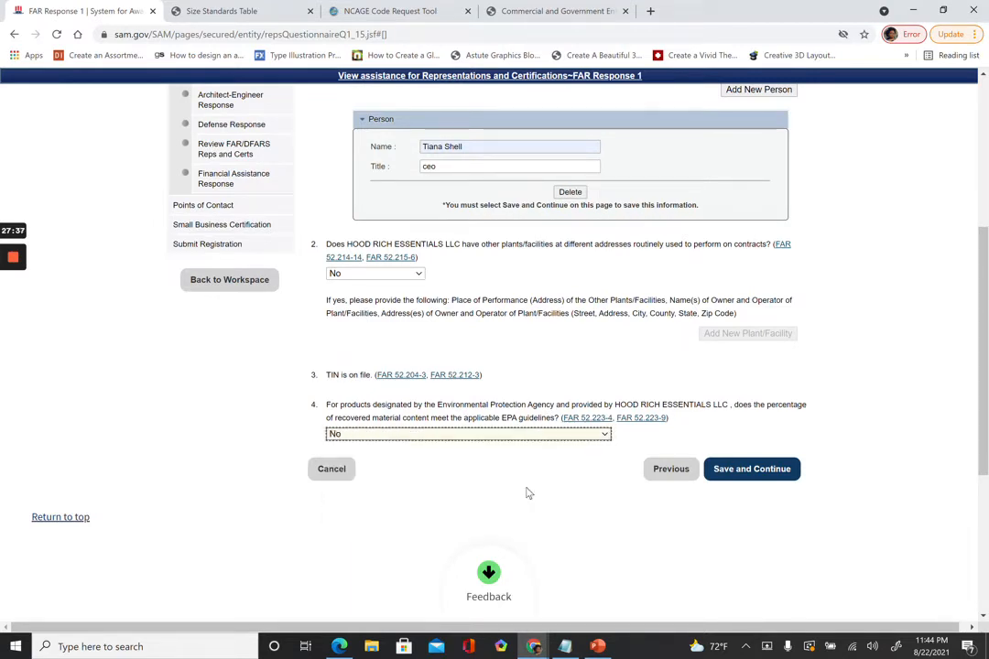
{"action": "left_click", "coordinate": [746, 480]}
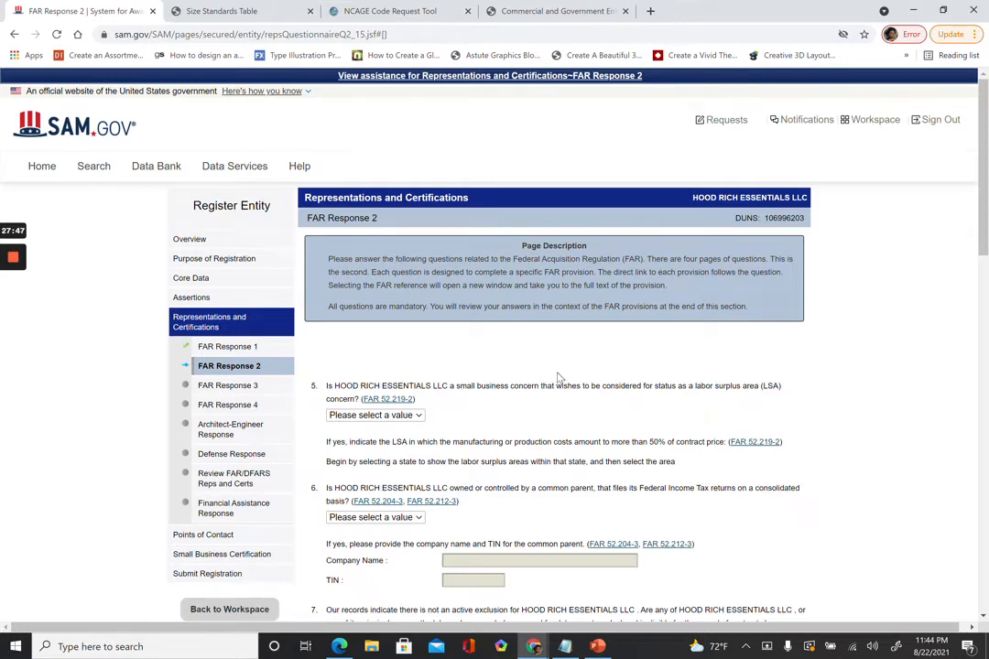
- Answer No to labor surplus area, common parent ownership, and debarment/exclusion questions 5–7
{"action": "scroll", "coordinate": [556, 379], "scroll_direction": "down", "scroll_amount": 1}
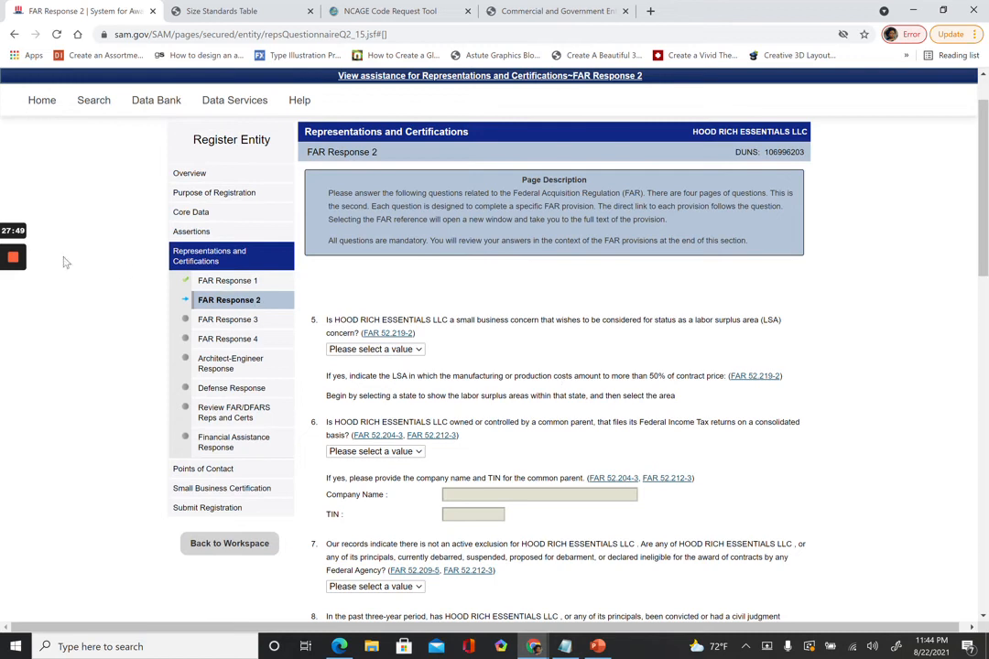
{"action": "left_click", "coordinate": [13, 311]}
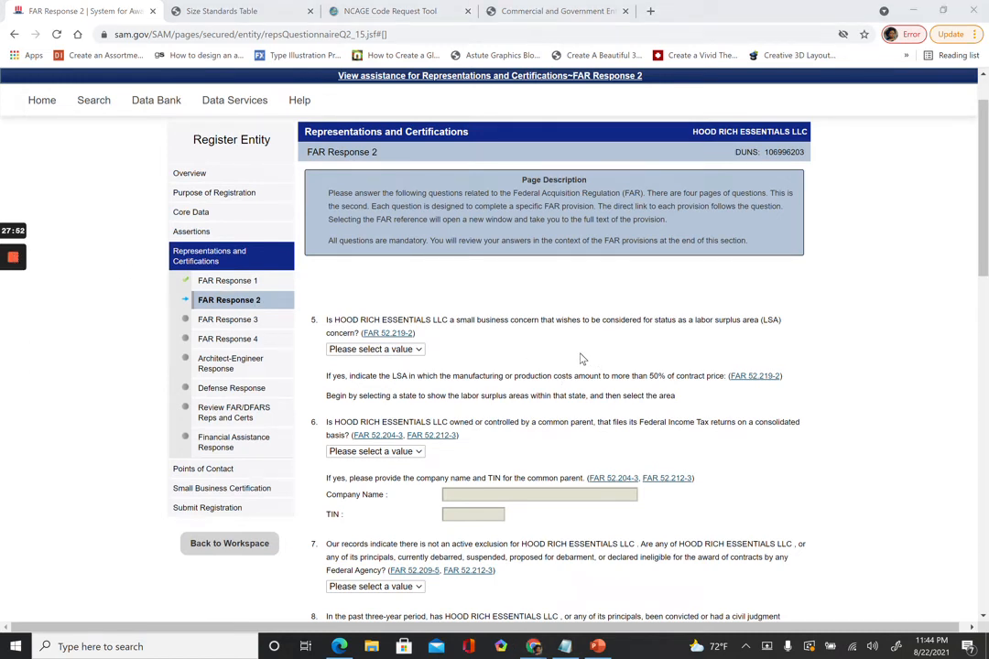
{"action": "left_click", "coordinate": [398, 353]}
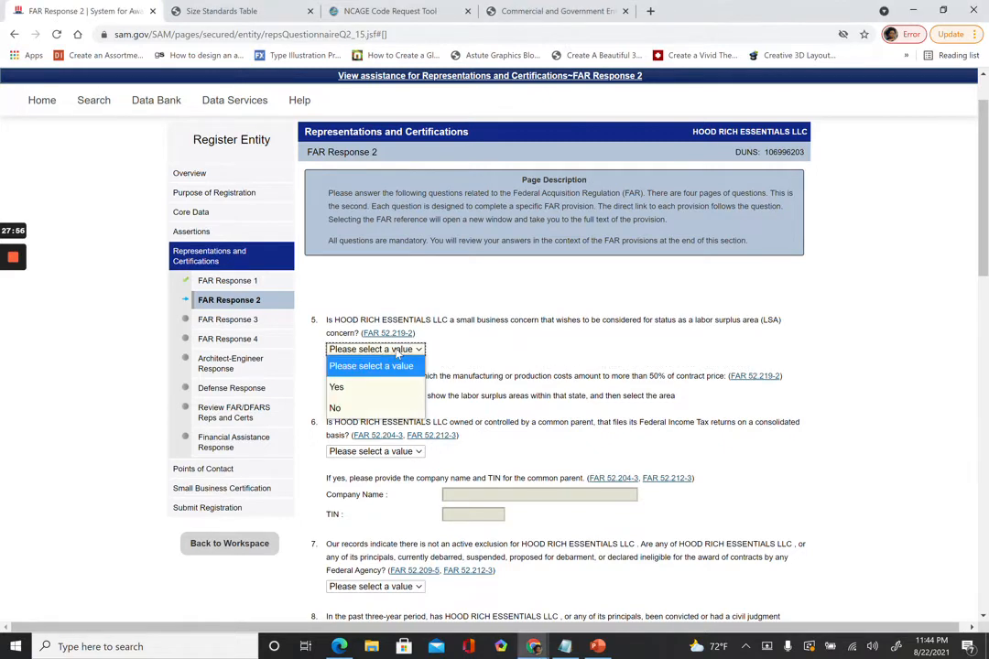
{"action": "left_click", "coordinate": [348, 403]}
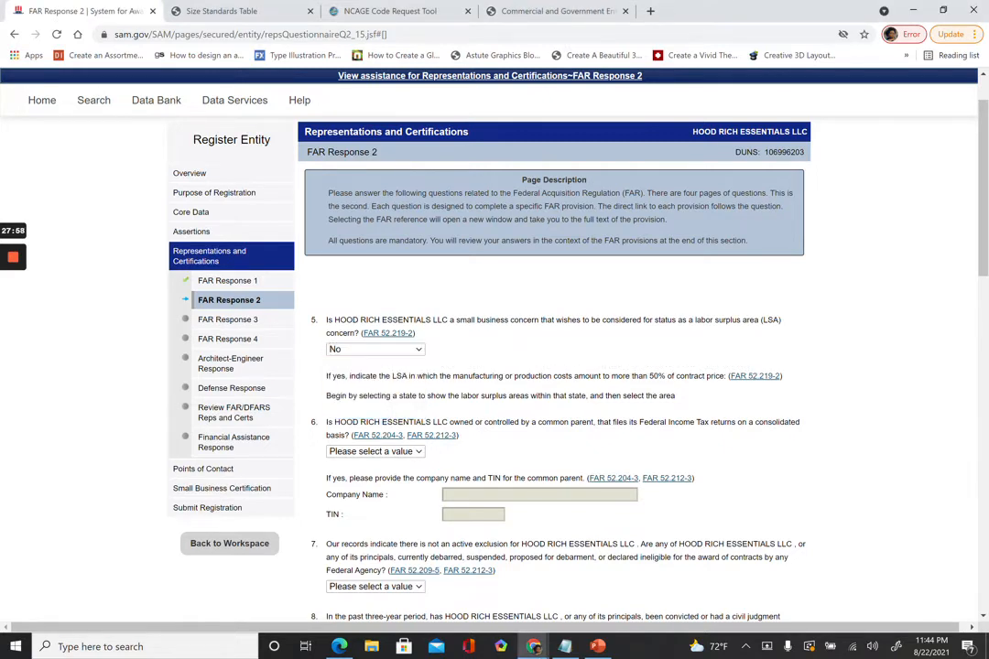
{"action": "scroll", "coordinate": [404, 337], "scroll_direction": "down", "scroll_amount": 1}
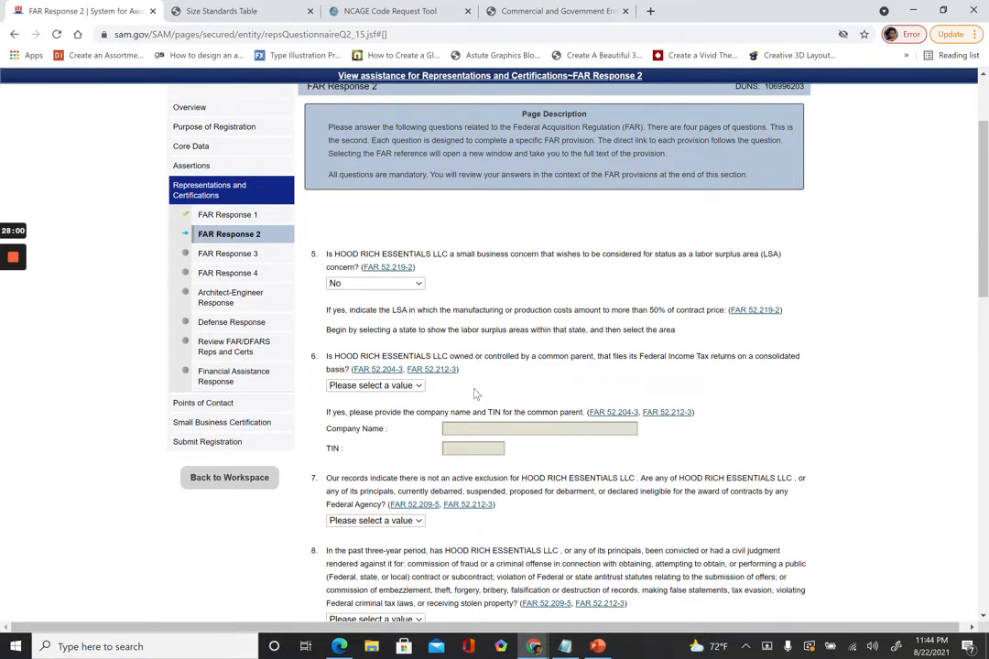
{"action": "left_click", "coordinate": [390, 385]}
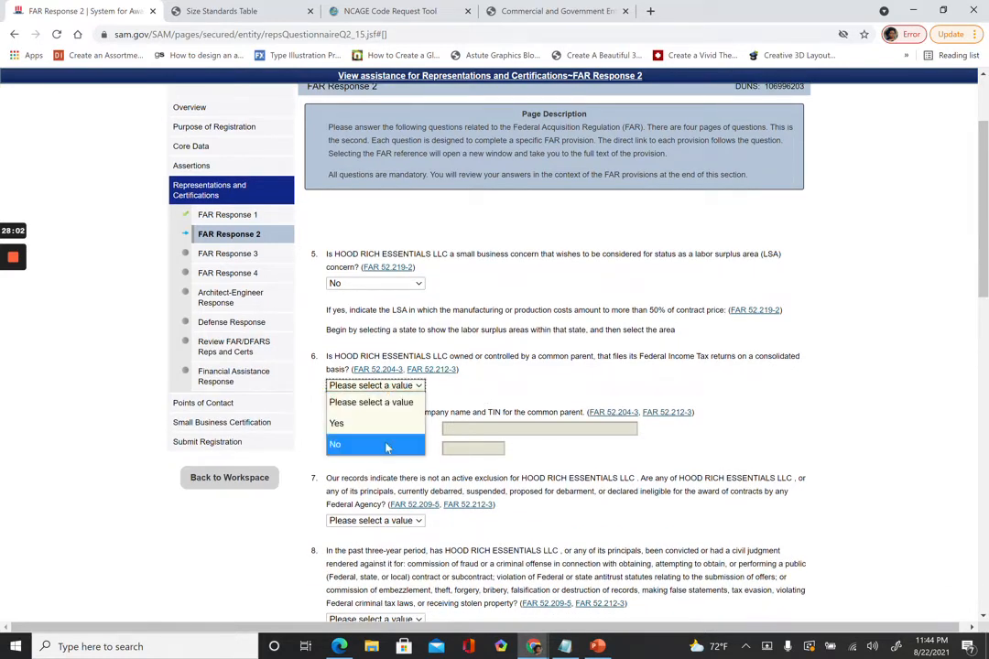
{"action": "left_click", "coordinate": [384, 445]}
{"action": "scroll", "coordinate": [526, 457], "scroll_direction": "down", "scroll_amount": 3}
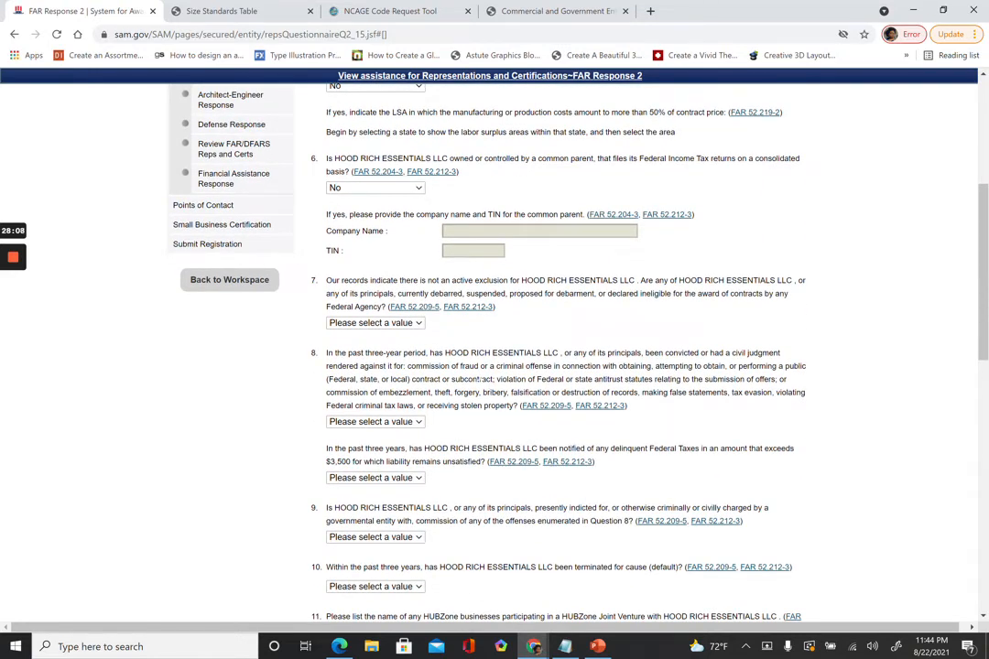
{"action": "left_click", "coordinate": [408, 325]}
{"action": "left_click", "coordinate": [400, 382]}
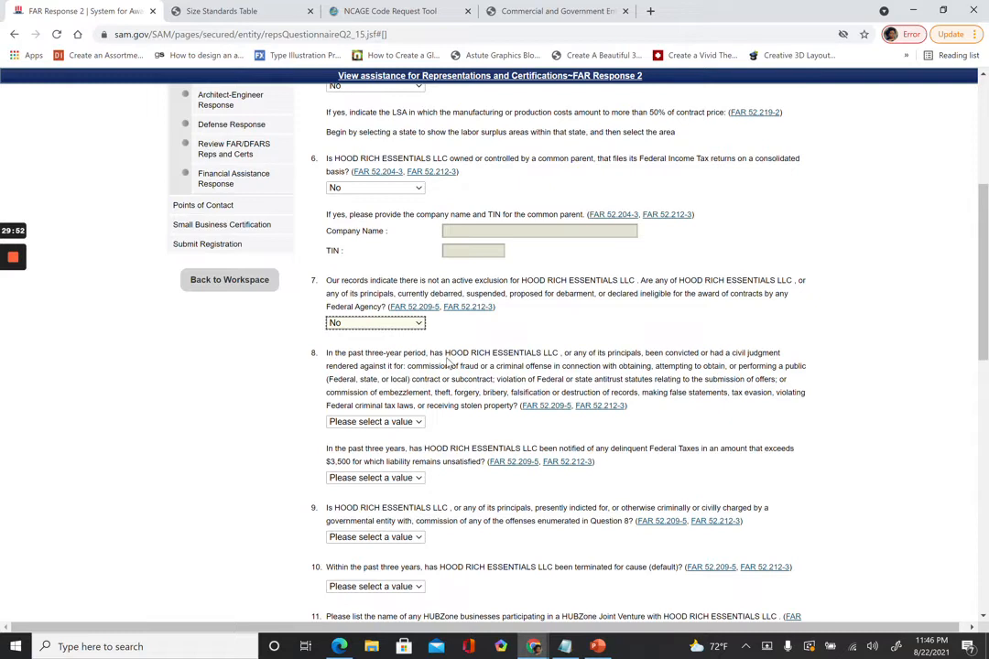
- Answer No to question 8, the delinquent Federal Taxes question, and questions 9 and 10
{"action": "scroll", "coordinate": [425, 368], "scroll_direction": "down", "scroll_amount": 2}
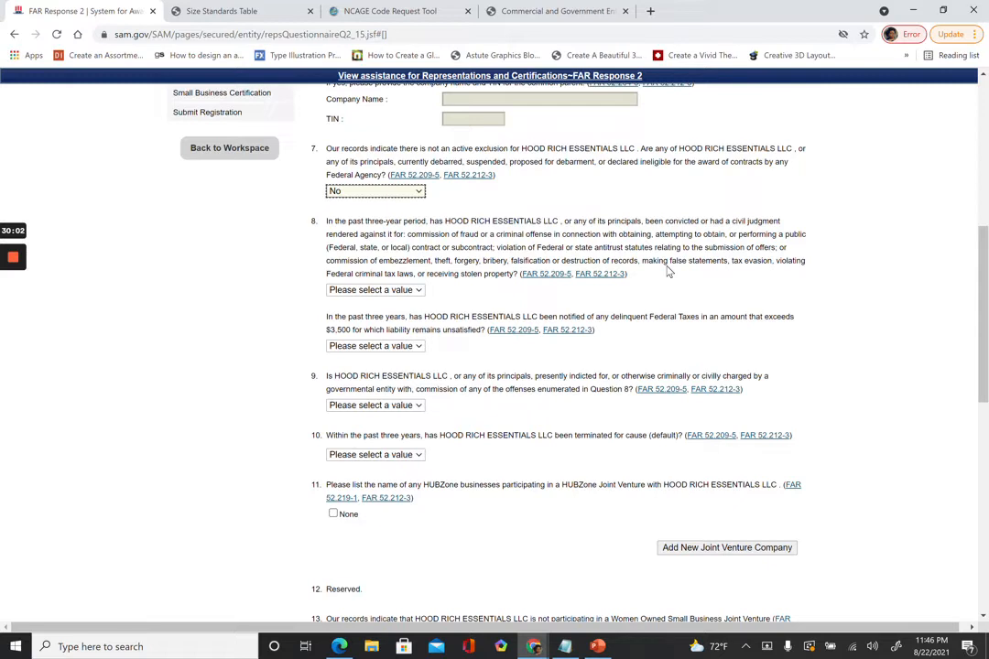
{"action": "left_click", "coordinate": [419, 291]}
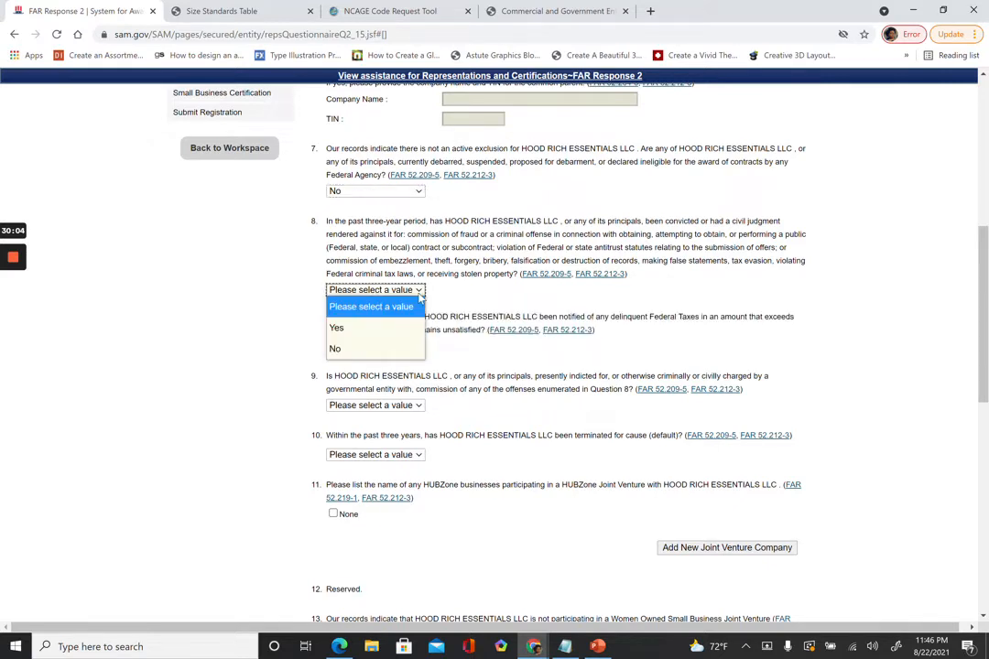
{"action": "left_click", "coordinate": [401, 348]}
{"action": "left_click", "coordinate": [521, 357]}
{"action": "scroll", "coordinate": [521, 357], "scroll_direction": "down", "scroll_amount": 1}
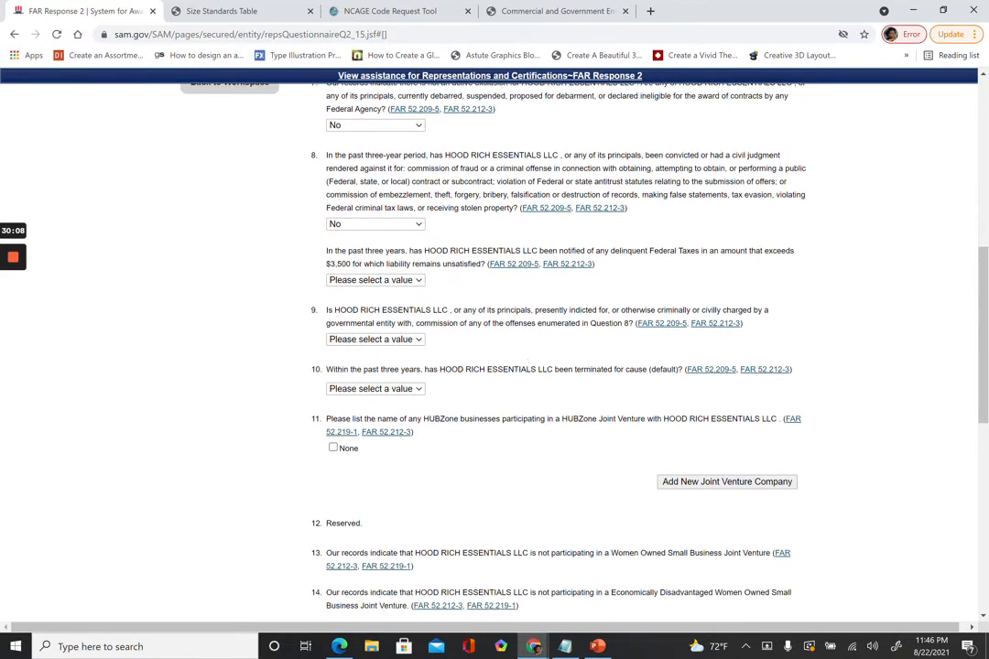
{"action": "left_click", "coordinate": [421, 280]}
{"action": "left_click", "coordinate": [367, 338]}
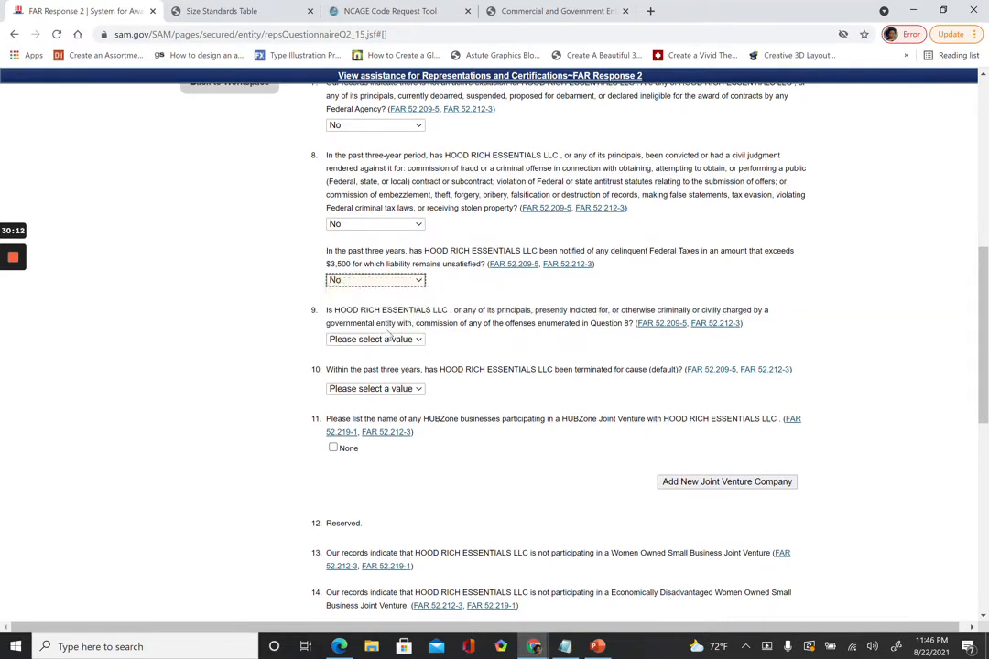
{"action": "left_click", "coordinate": [465, 300]}
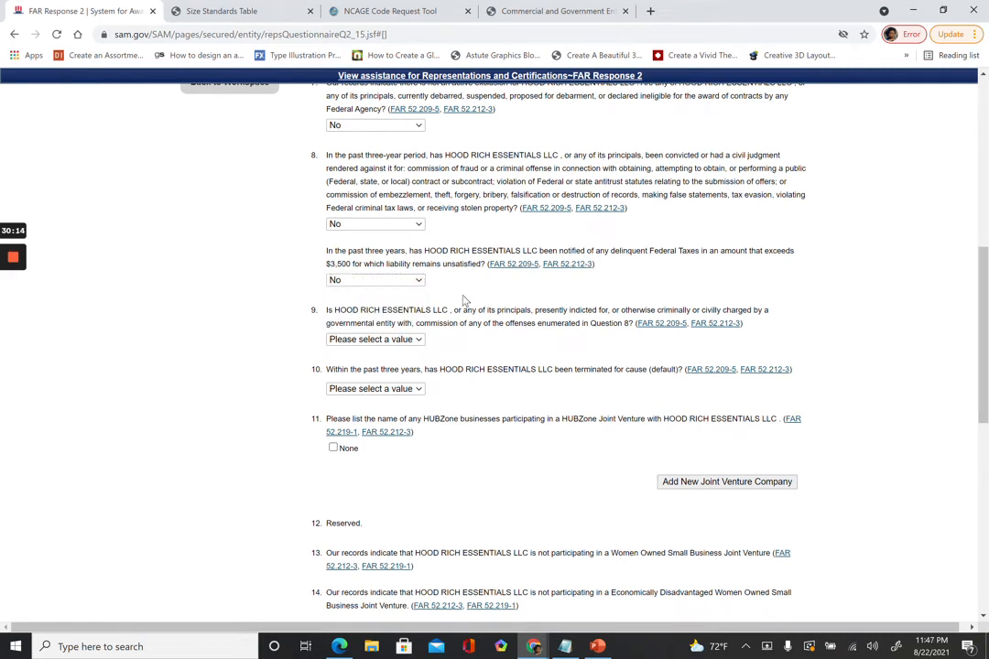
{"action": "scroll", "coordinate": [464, 300], "scroll_direction": "down", "scroll_amount": 1}
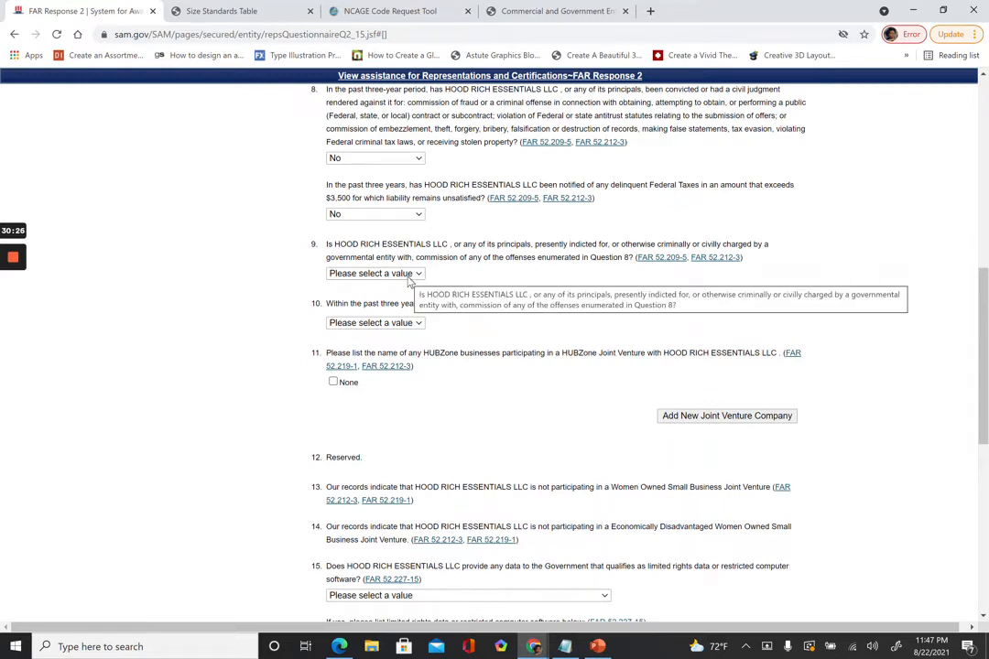
{"action": "left_click", "coordinate": [407, 276]}
{"action": "left_click", "coordinate": [386, 332]}
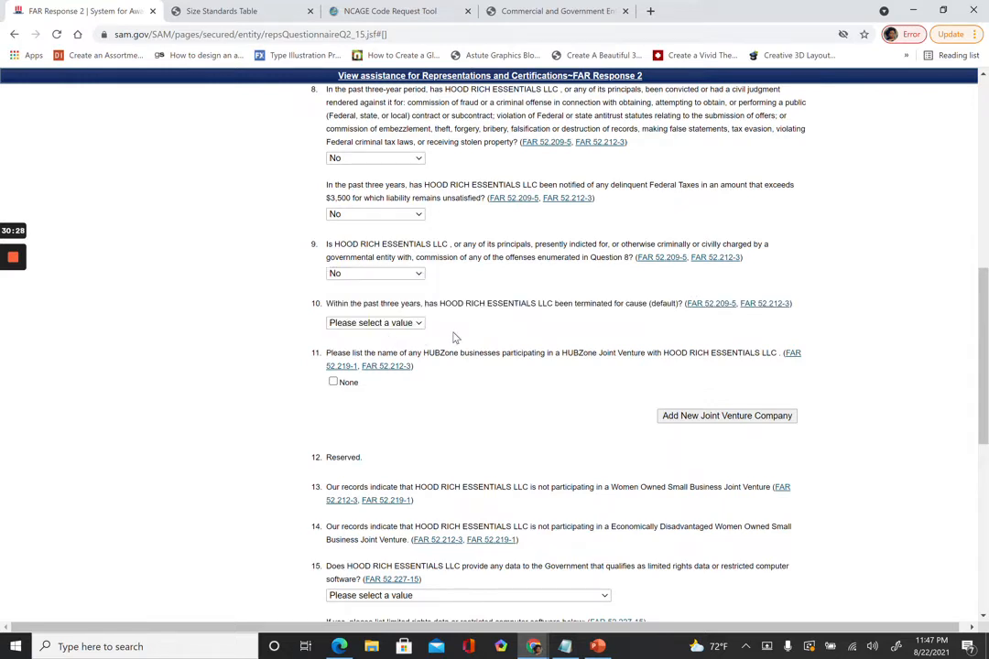
{"action": "left_click", "coordinate": [375, 322]}
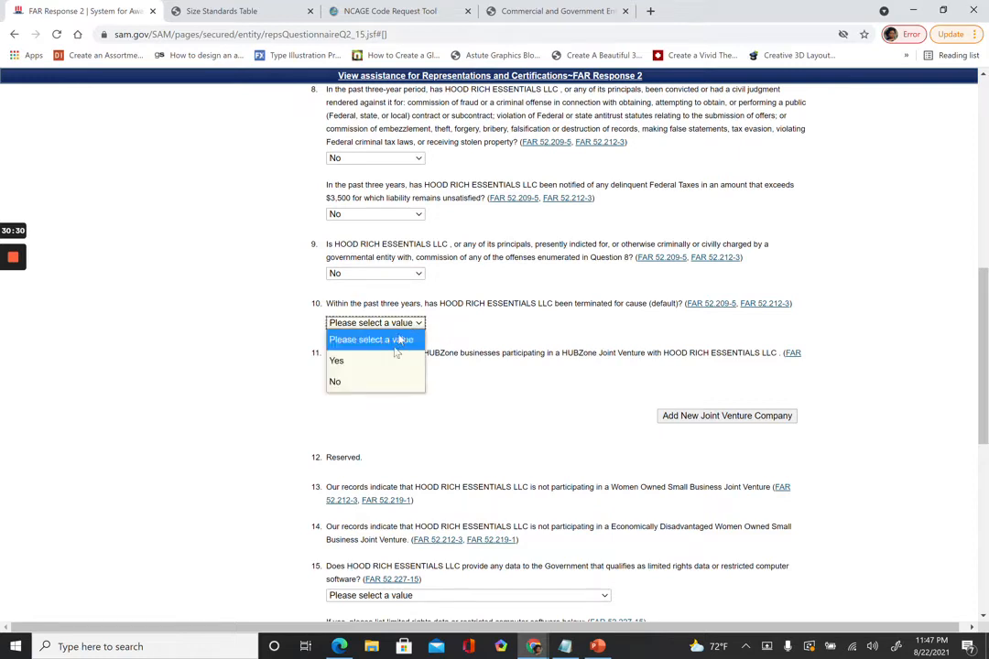
{"action": "left_click", "coordinate": [393, 383]}
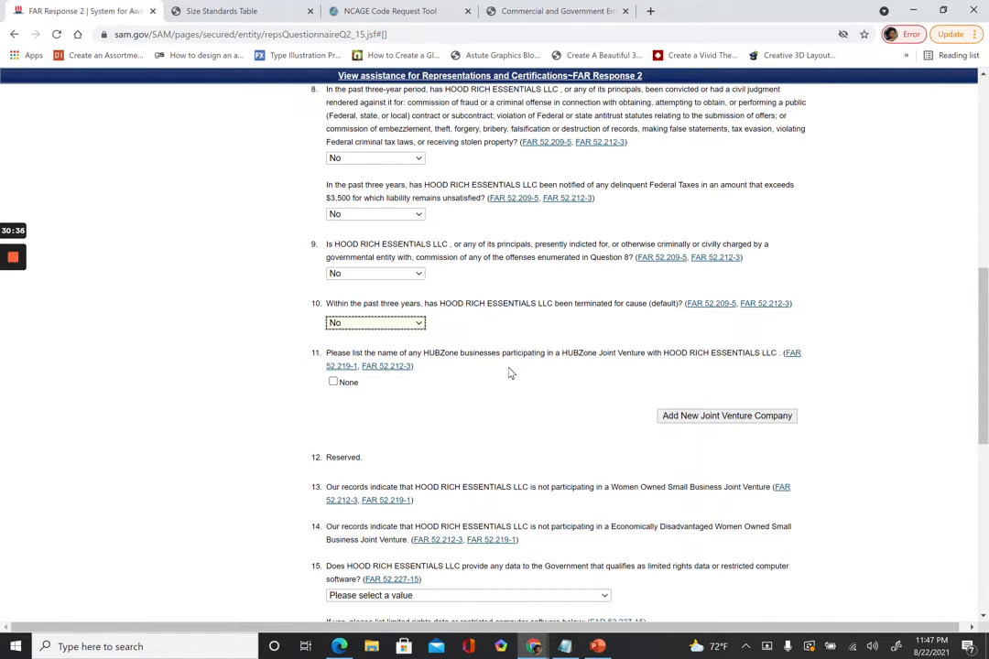
- Check None for HUBZone joint venture partners, answer No on limited rights data (Q15), and save
{"action": "scroll", "coordinate": [510, 373], "scroll_direction": "down", "scroll_amount": 3}
{"action": "left_click", "coordinate": [332, 250]}
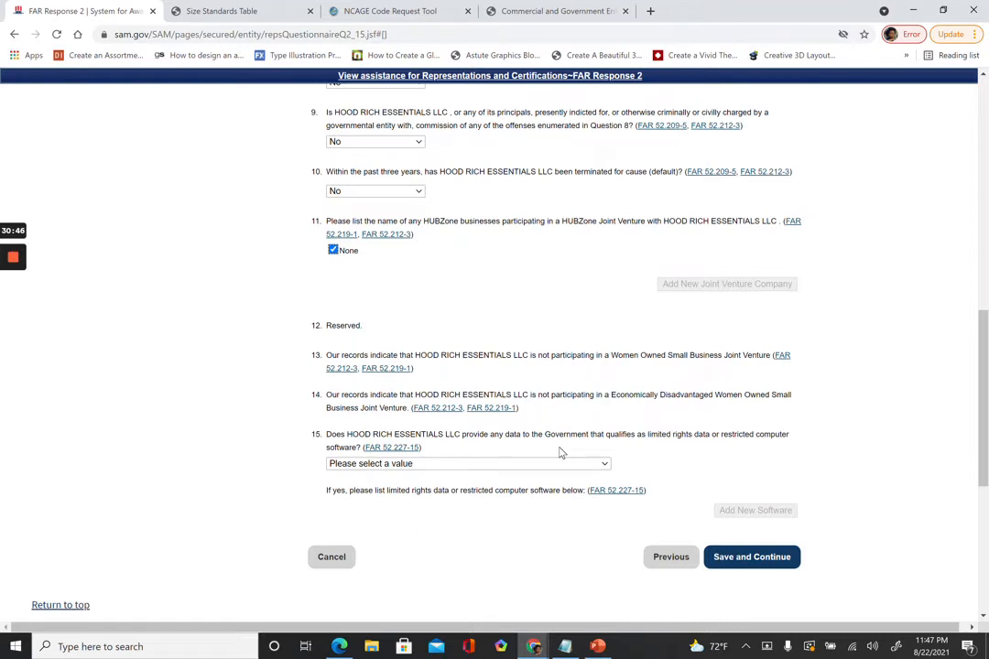
{"action": "left_click", "coordinate": [560, 464]}
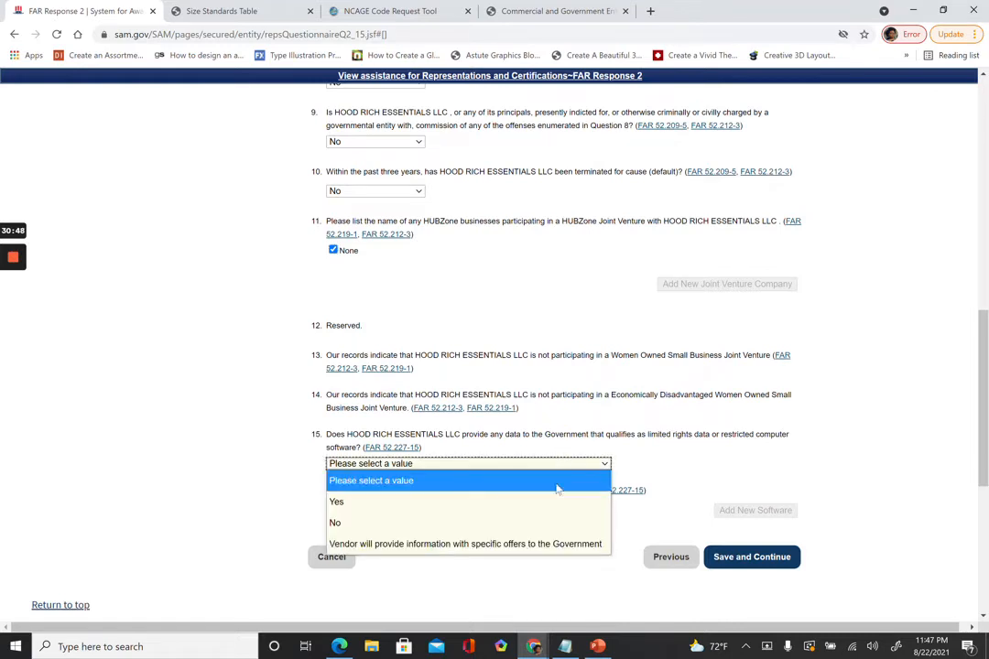
{"action": "left_click", "coordinate": [550, 522]}
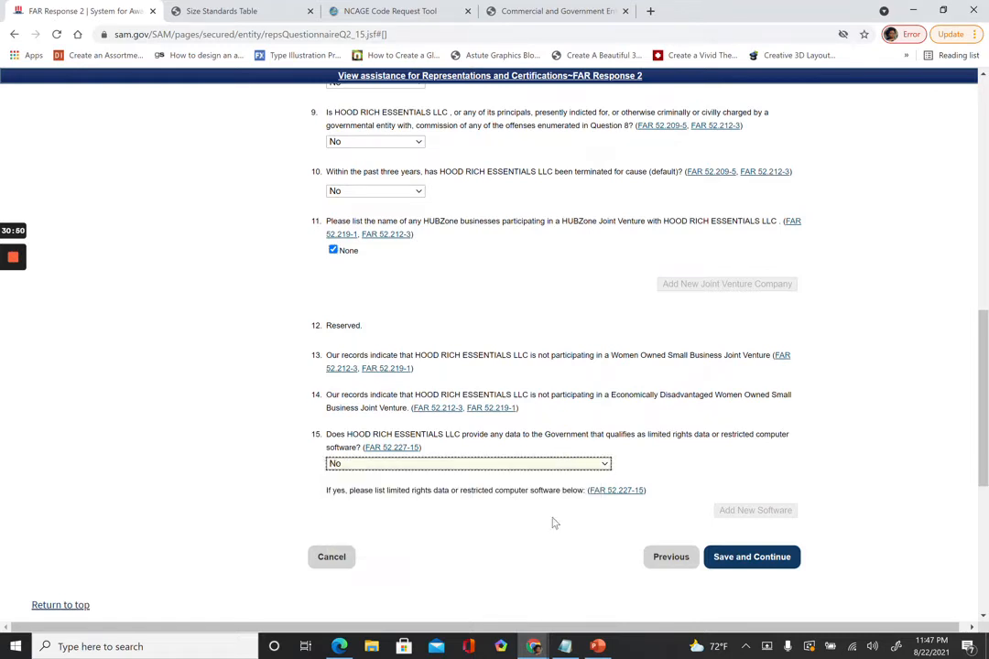
{"action": "left_click", "coordinate": [729, 569]}
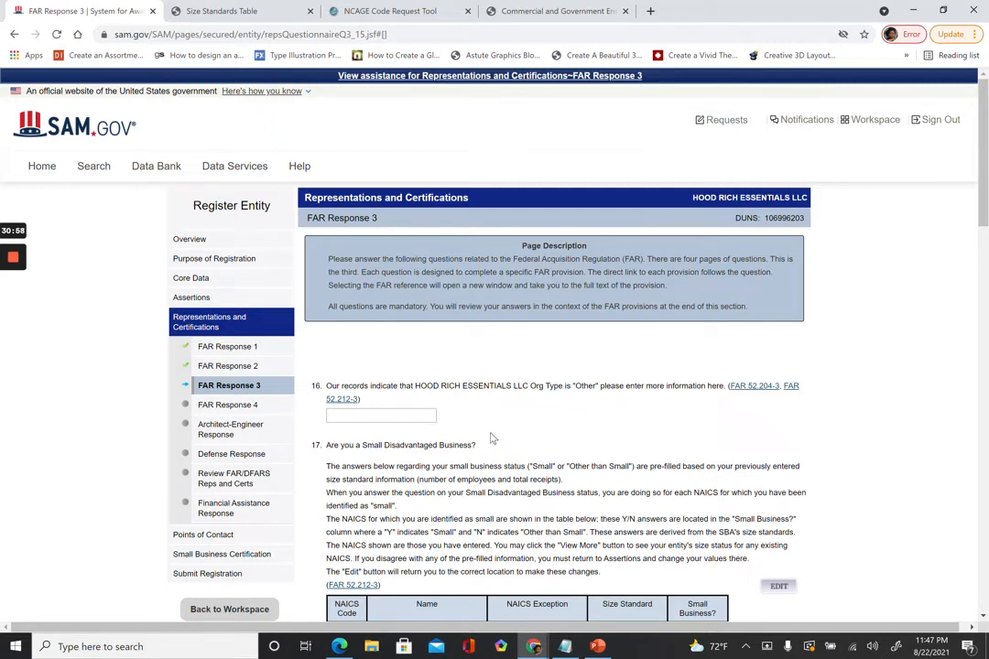
- Enter 'Business consulting' as the Other organization type in question 16
{"action": "scroll", "coordinate": [491, 438], "scroll_direction": "down", "scroll_amount": 3}
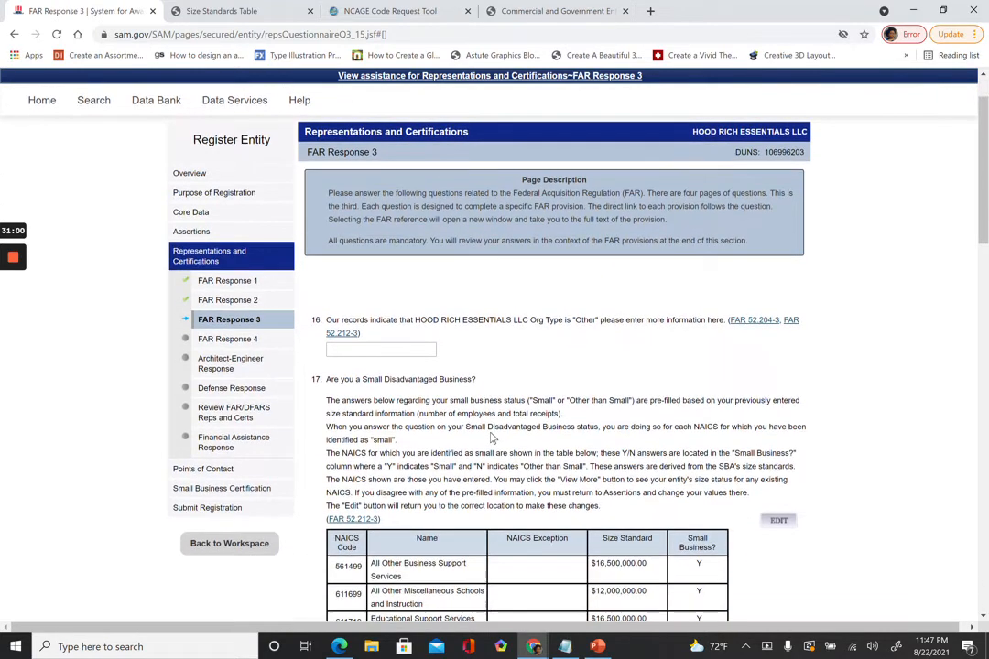
{"action": "scroll", "coordinate": [491, 437], "scroll_direction": "up", "scroll_amount": 3}
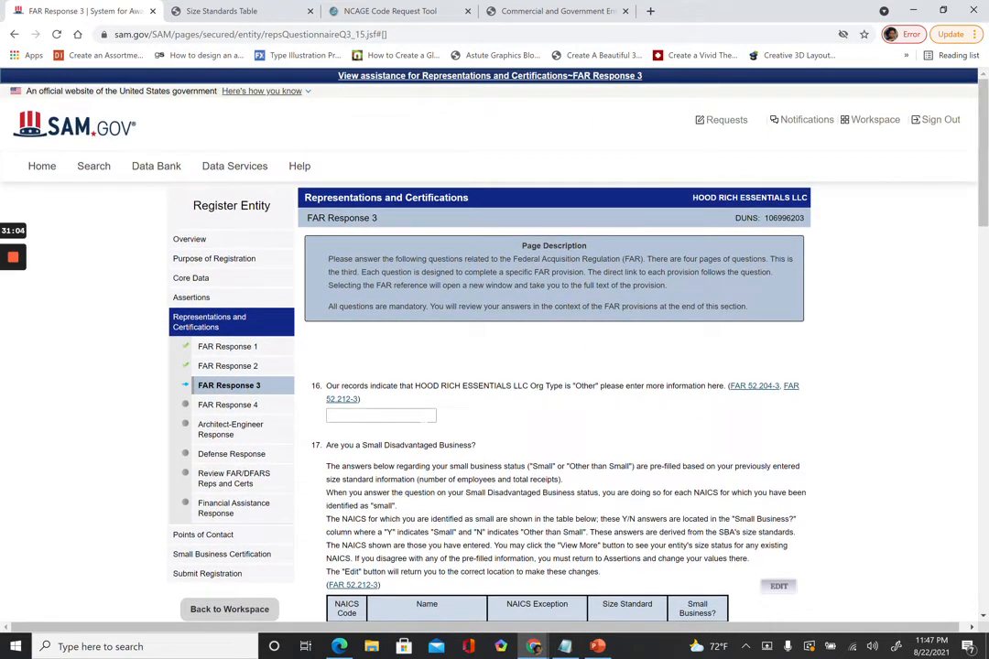
{"action": "left_click", "coordinate": [427, 415]}
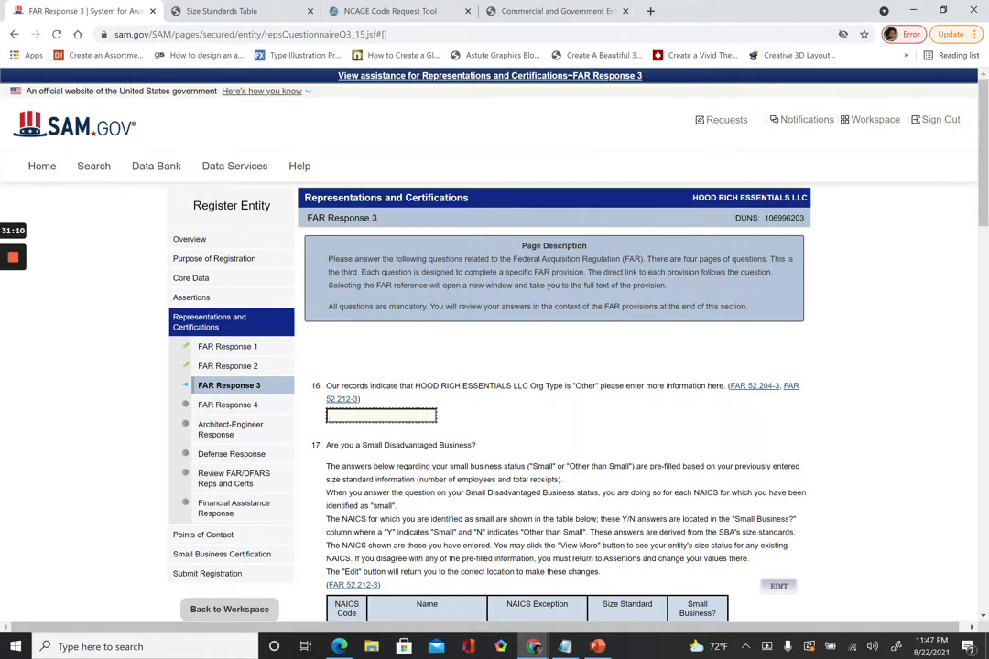
{"action": "type", "text": "Business consulting"}
{"action": "left_click", "coordinate": [545, 448]}
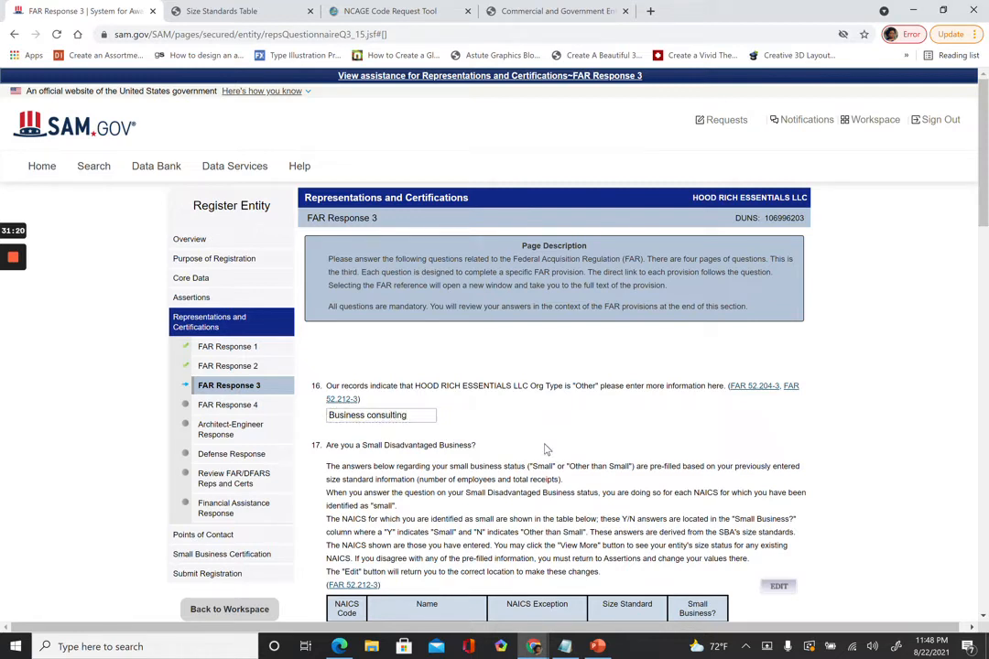
{"action": "scroll", "coordinate": [545, 449], "scroll_direction": "down", "scroll_amount": 2}
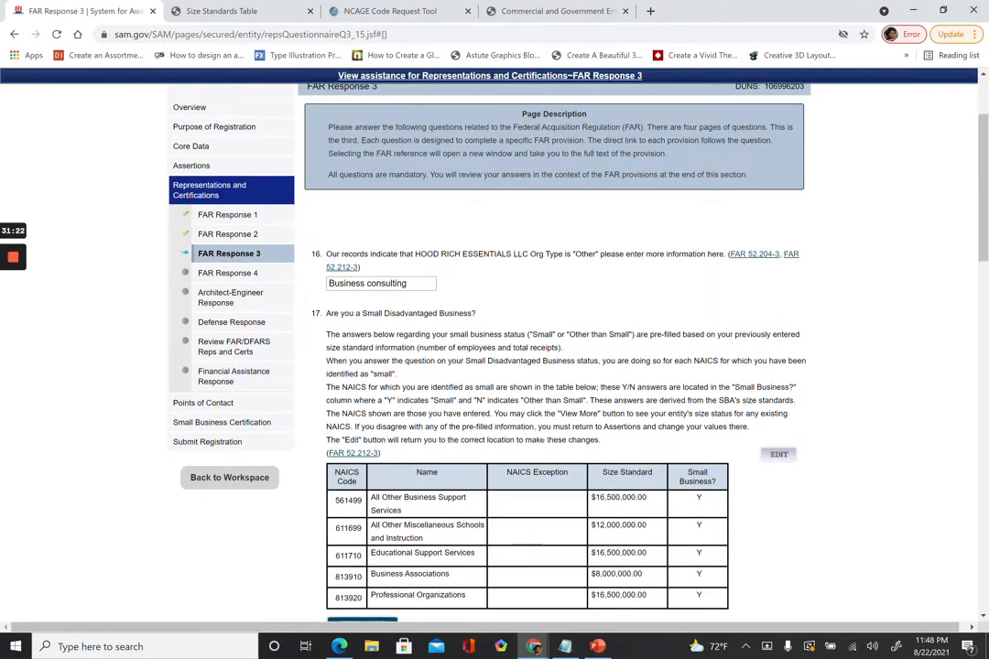
{"action": "scroll", "coordinate": [546, 448], "scroll_direction": "down", "scroll_amount": 2}
{"action": "scroll", "coordinate": [546, 448], "scroll_direction": "up", "scroll_amount": 2}
{"action": "scroll", "coordinate": [479, 348], "scroll_direction": "down", "scroll_amount": 1}
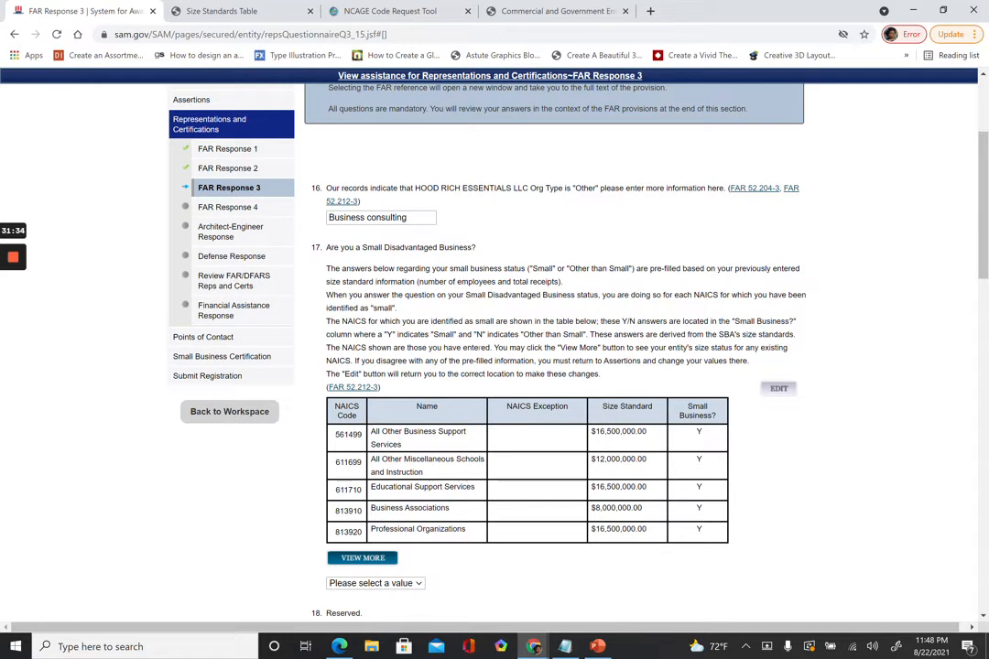
- Answer Yes to question 17 on Small Disadvantaged Business status
{"action": "scroll", "coordinate": [396, 391], "scroll_direction": "down", "scroll_amount": 3}
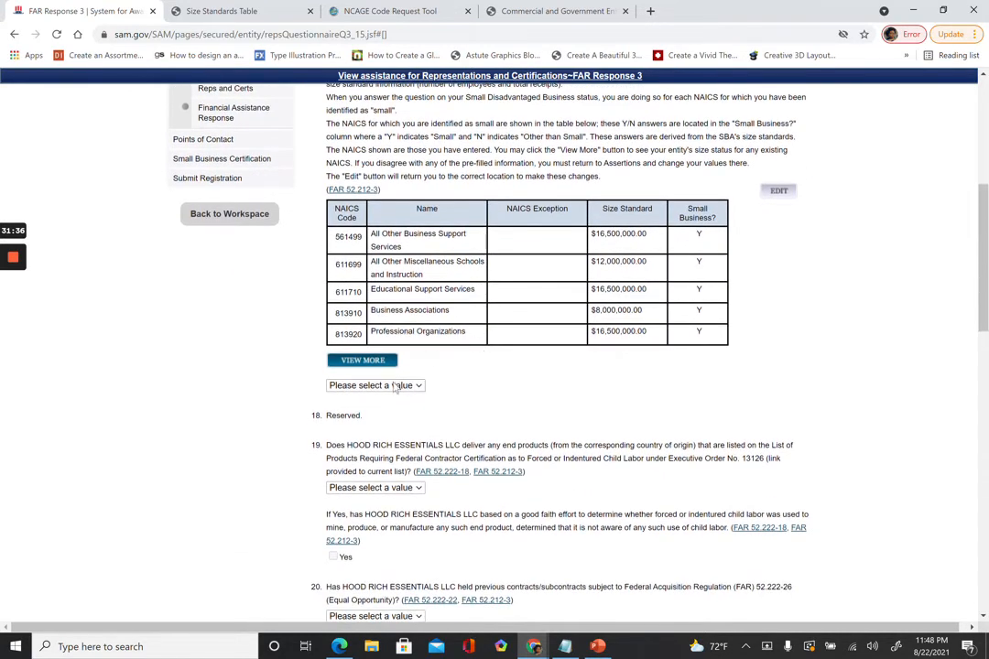
{"action": "left_click", "coordinate": [395, 388]}
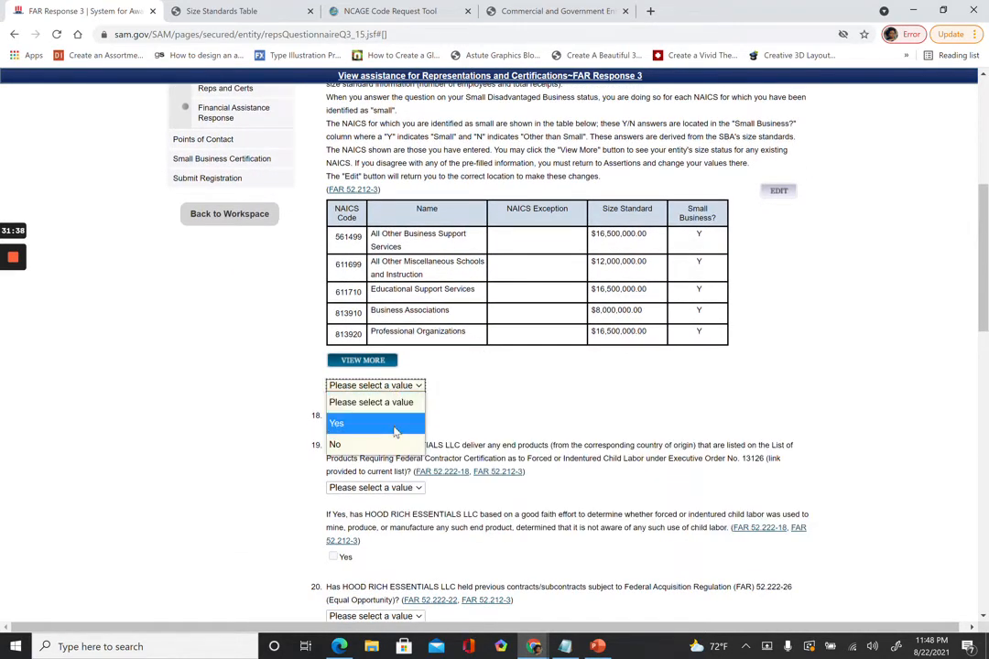
{"action": "left_click", "coordinate": [396, 429]}
{"action": "left_click", "coordinate": [441, 406]}
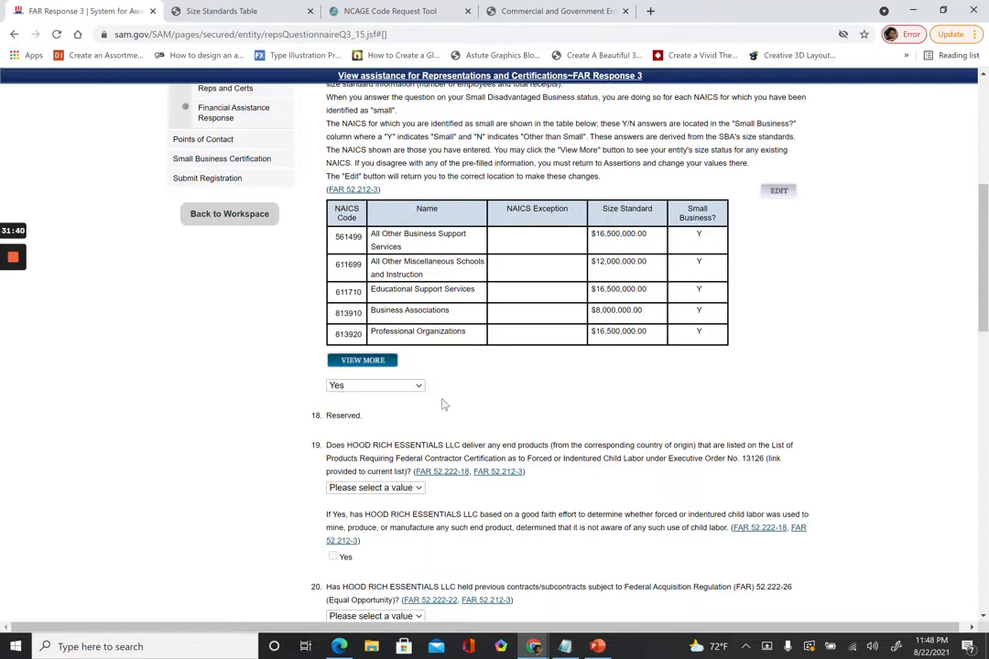
- Answer No to question 19 on delivering listed forced child labor products
{"action": "scroll", "coordinate": [445, 405], "scroll_direction": "down", "scroll_amount": 1}
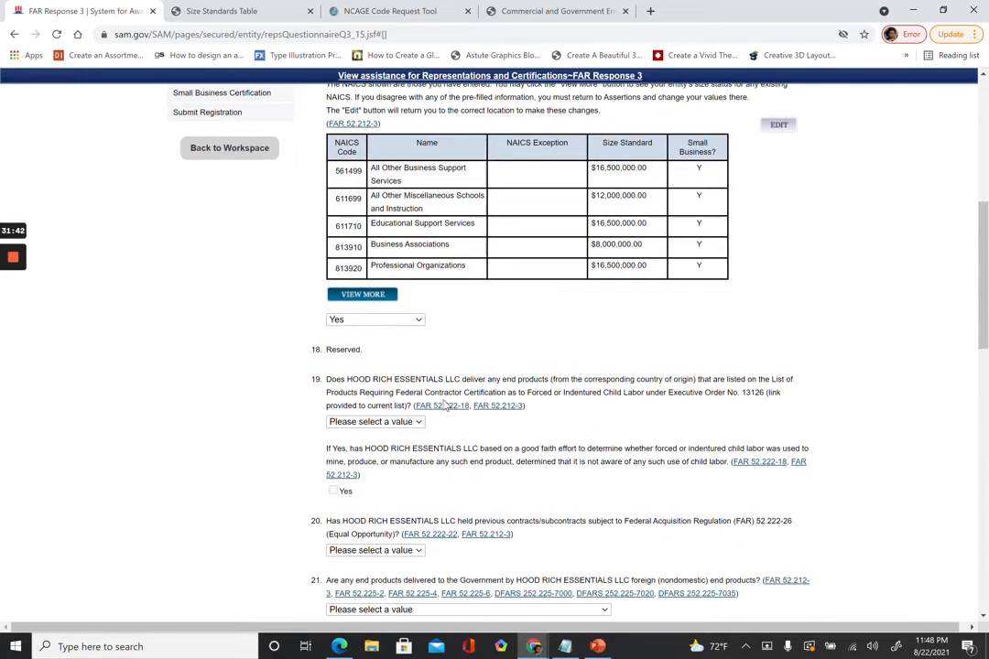
{"action": "scroll", "coordinate": [447, 403], "scroll_direction": "down", "scroll_amount": 2}
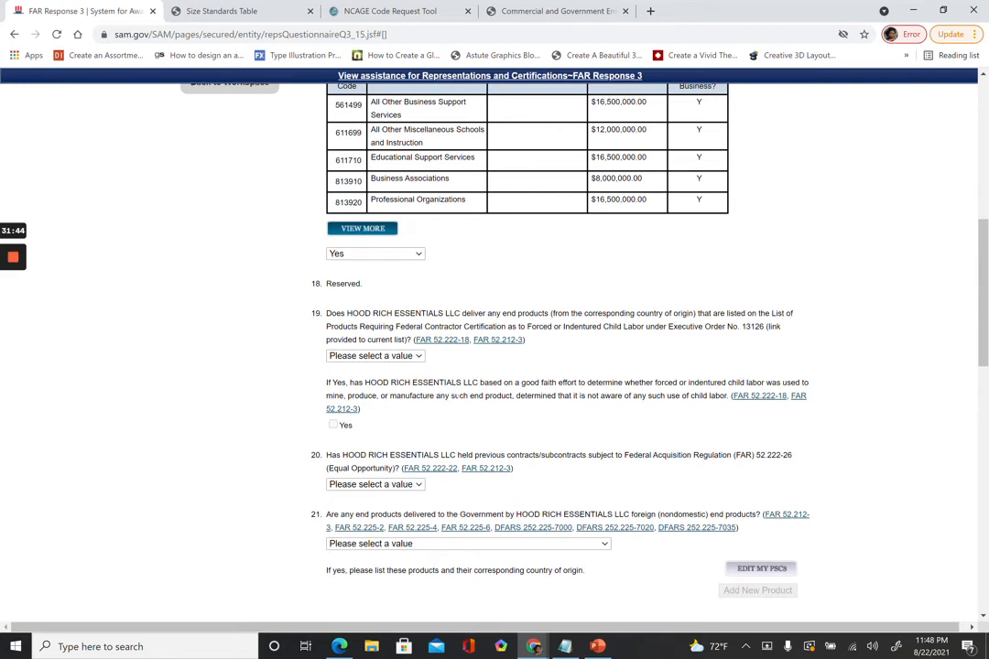
{"action": "scroll", "coordinate": [562, 392], "scroll_direction": "up", "scroll_amount": 3}
{"action": "scroll", "coordinate": [562, 392], "scroll_direction": "down", "scroll_amount": 1}
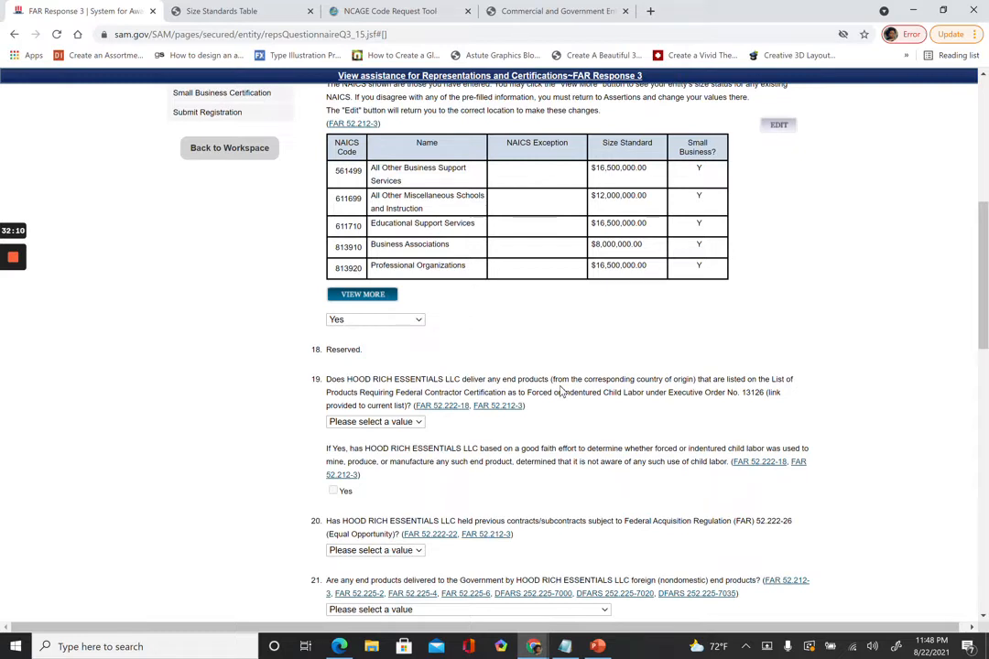
{"action": "scroll", "coordinate": [562, 392], "scroll_direction": "up", "scroll_amount": 1}
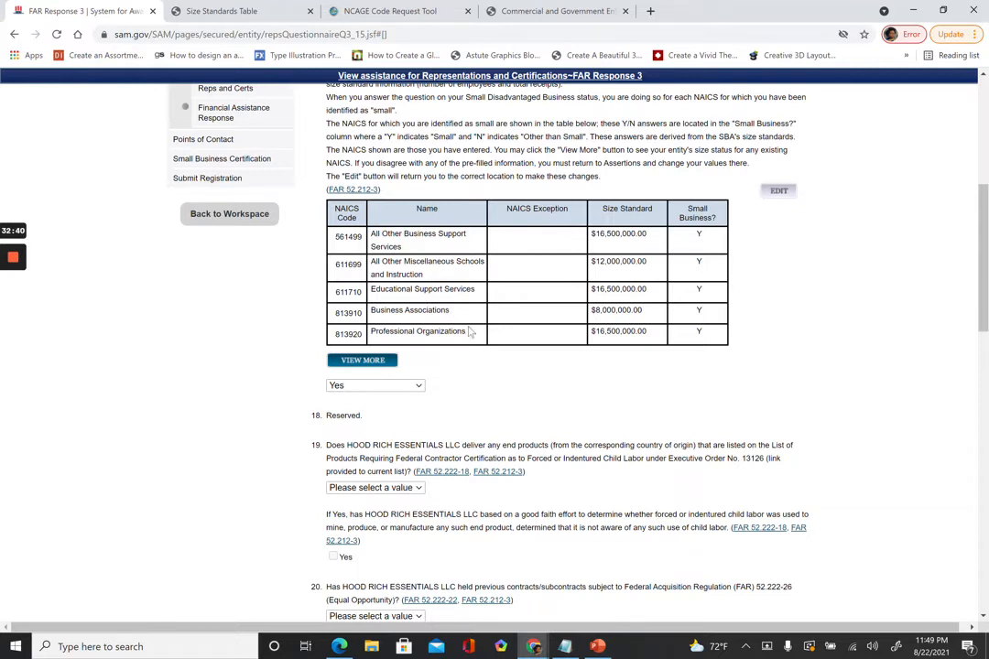
{"action": "scroll", "coordinate": [490, 367], "scroll_direction": "down", "scroll_amount": 2}
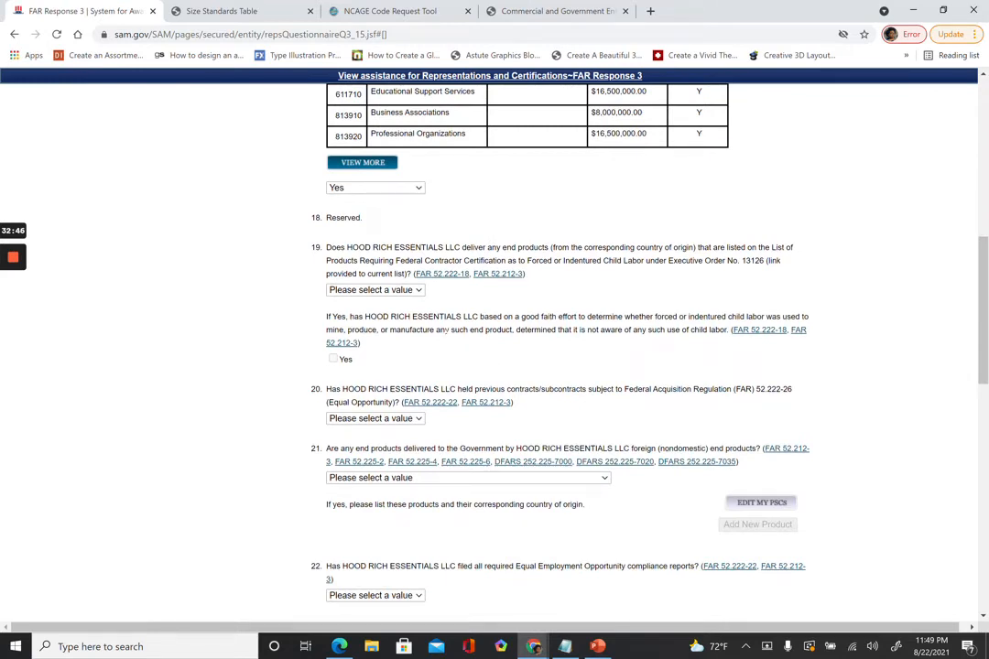
{"action": "left_click", "coordinate": [380, 289]}
{"action": "left_click", "coordinate": [395, 348]}
{"action": "scroll", "coordinate": [567, 302], "scroll_direction": "down", "scroll_amount": 1}
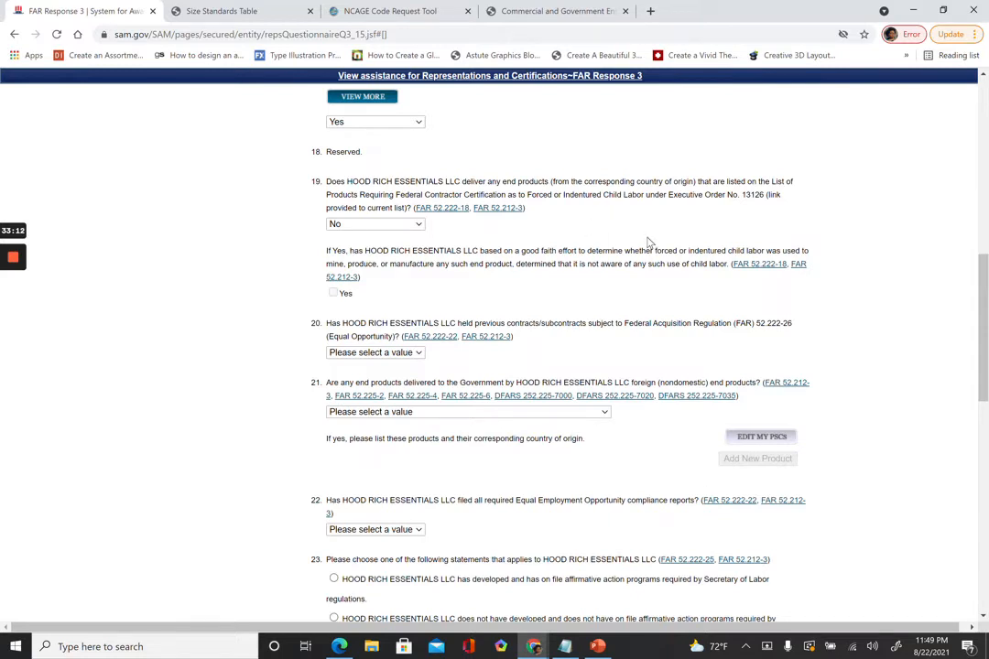
- Answer No to questions 20, 21 and 22 on Equal Opportunity, foreign end products and compliance reports
{"action": "scroll", "coordinate": [646, 240], "scroll_direction": "down", "scroll_amount": 1}
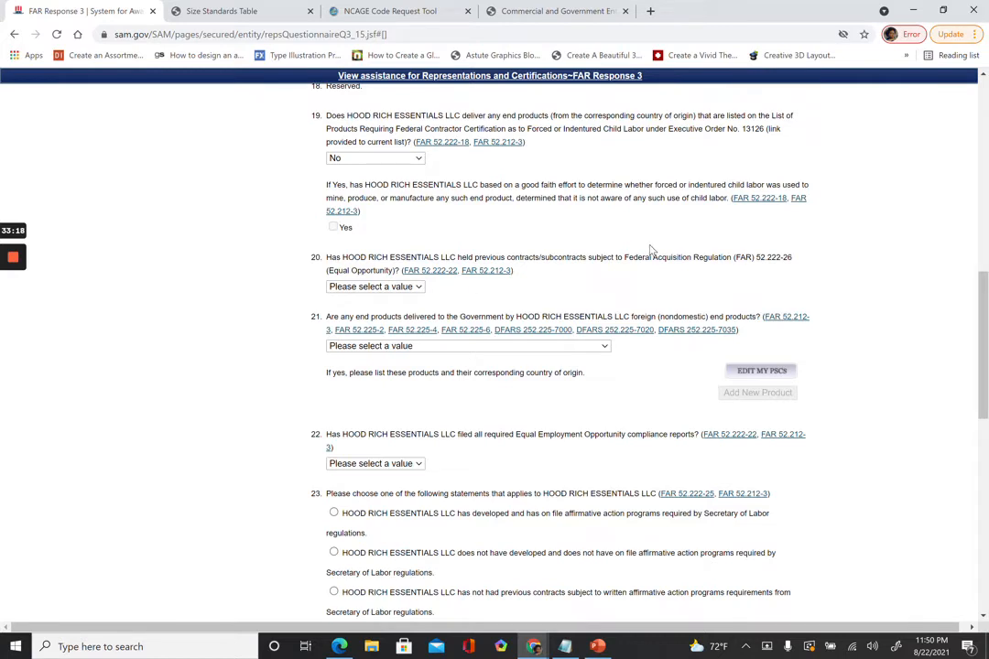
{"action": "left_click", "coordinate": [376, 286]}
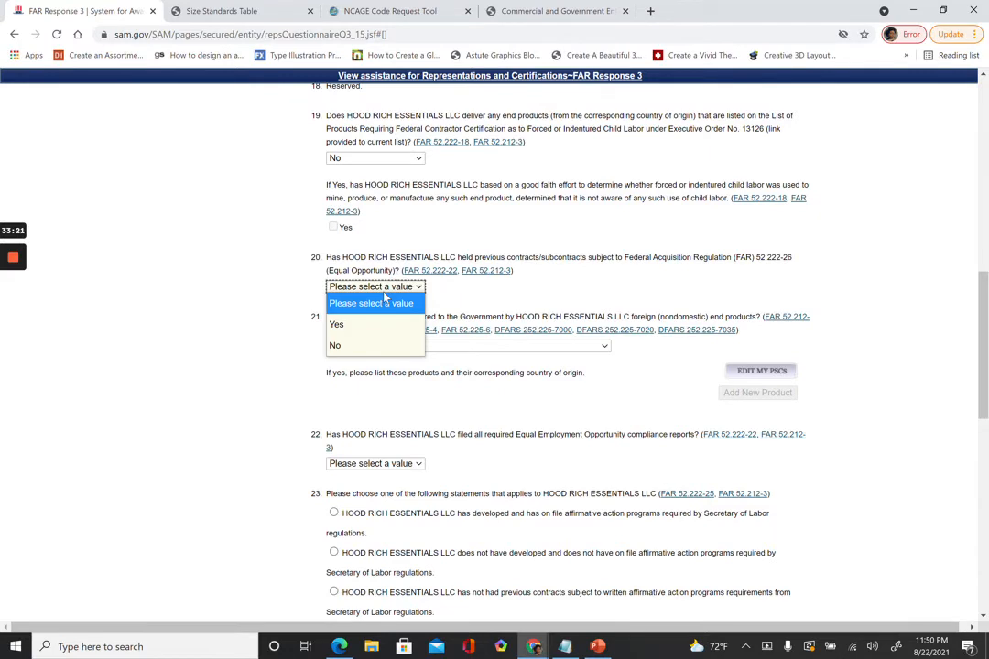
{"action": "left_click", "coordinate": [378, 346]}
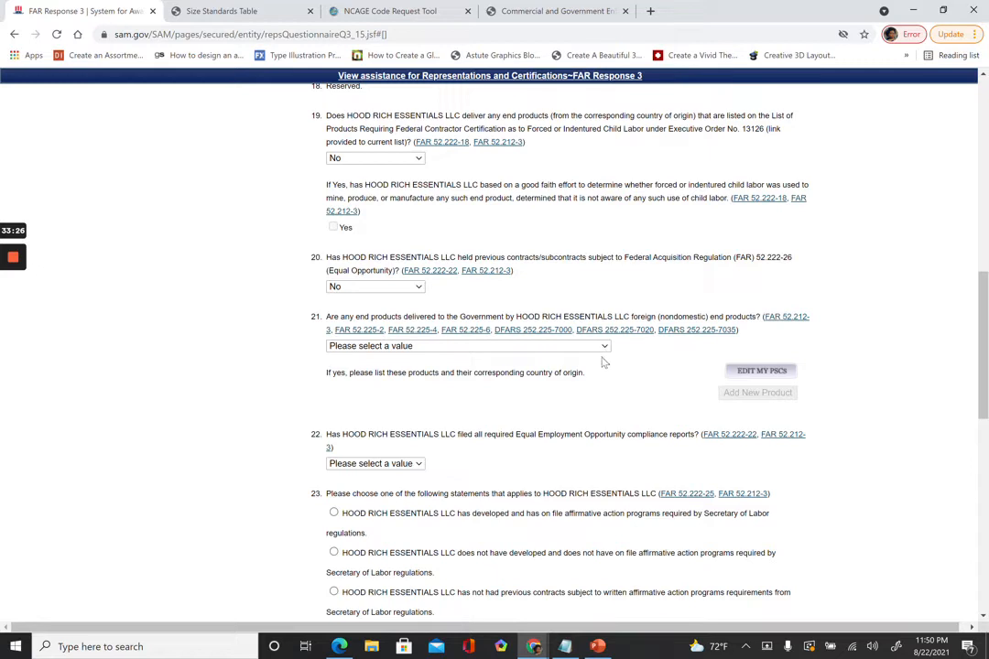
{"action": "scroll", "coordinate": [599, 392], "scroll_direction": "down", "scroll_amount": 1}
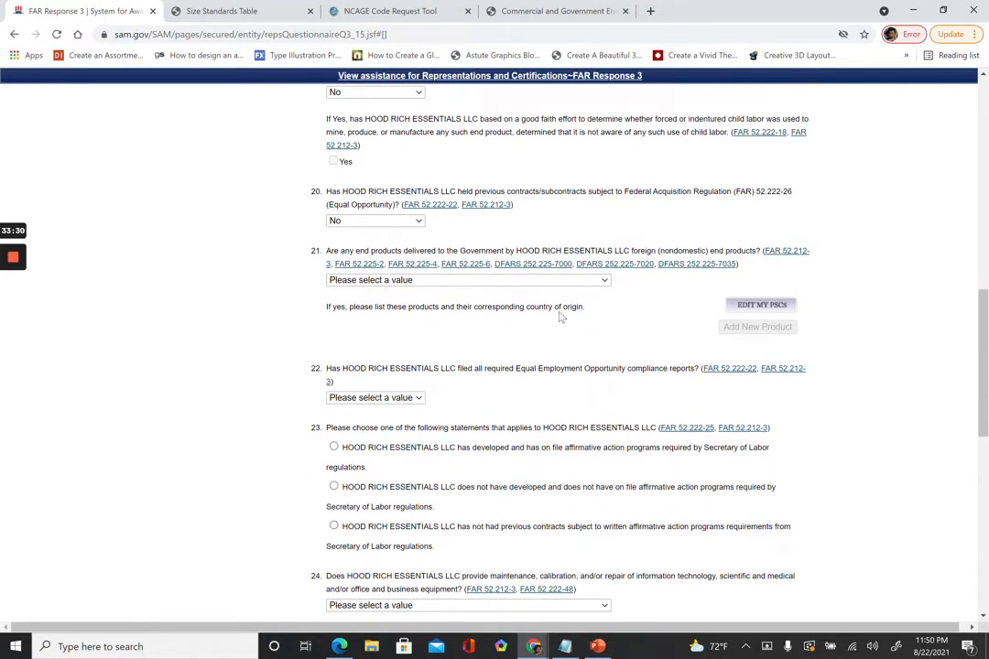
{"action": "left_click", "coordinate": [552, 281]}
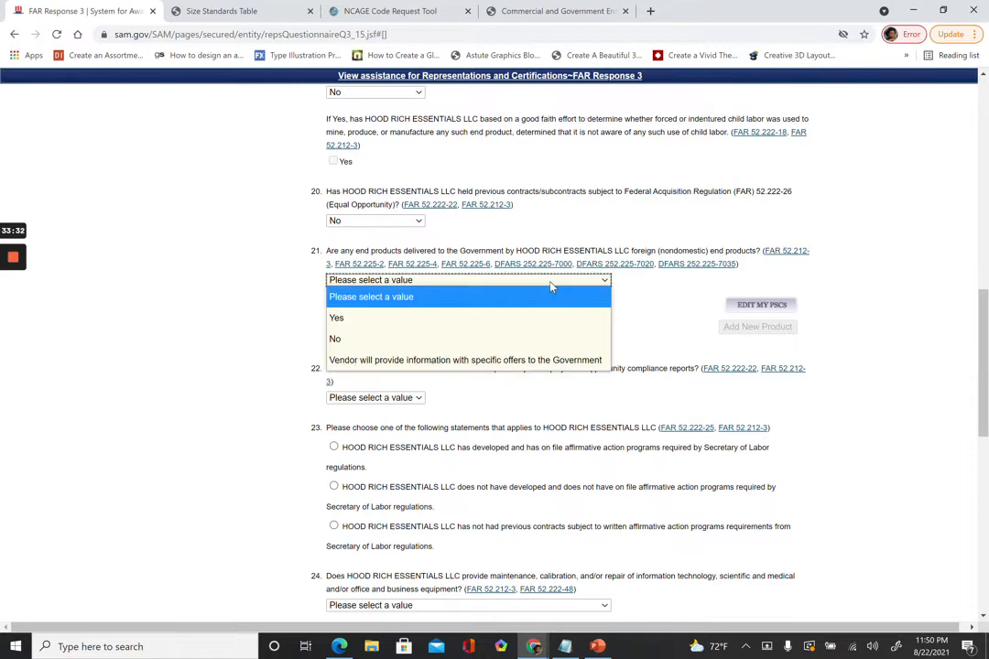
{"action": "left_click", "coordinate": [523, 340]}
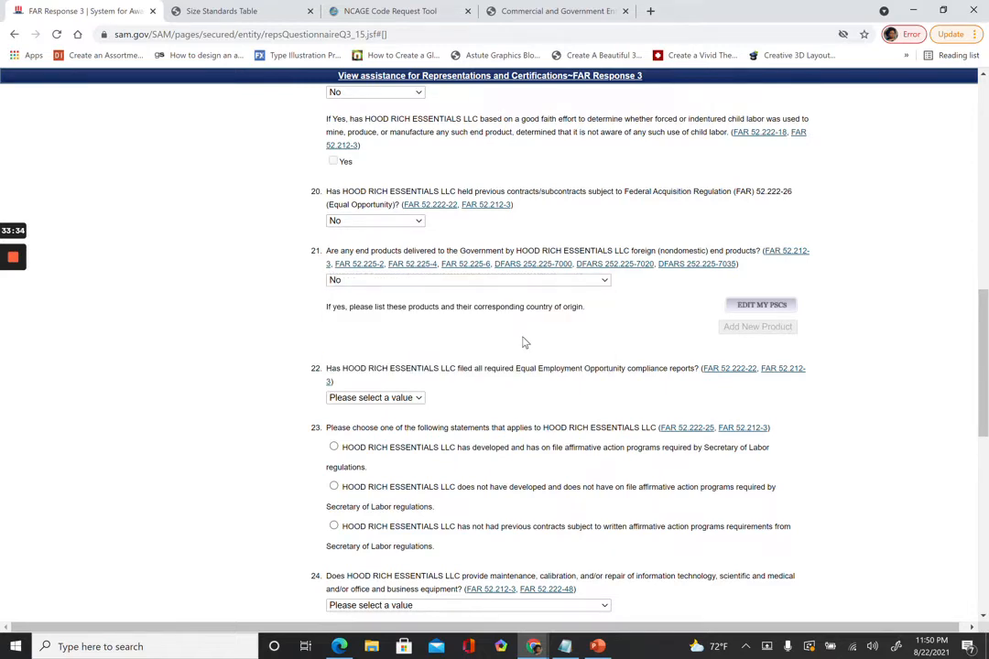
{"action": "scroll", "coordinate": [524, 342], "scroll_direction": "down", "scroll_amount": 1}
{"action": "scroll", "coordinate": [523, 342], "scroll_direction": "down", "scroll_amount": 1}
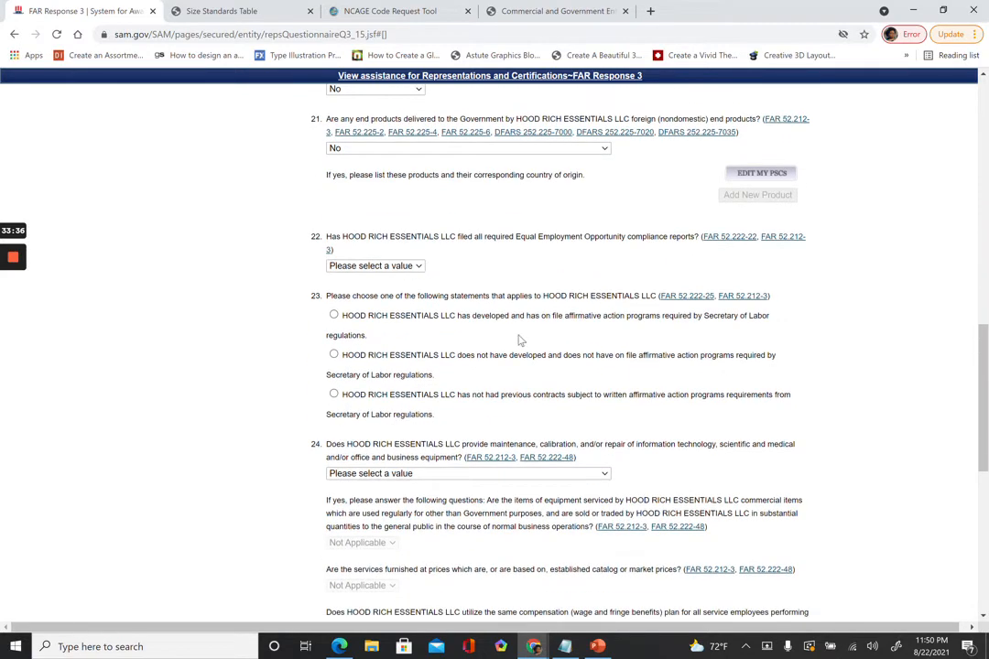
{"action": "left_click", "coordinate": [400, 266]}
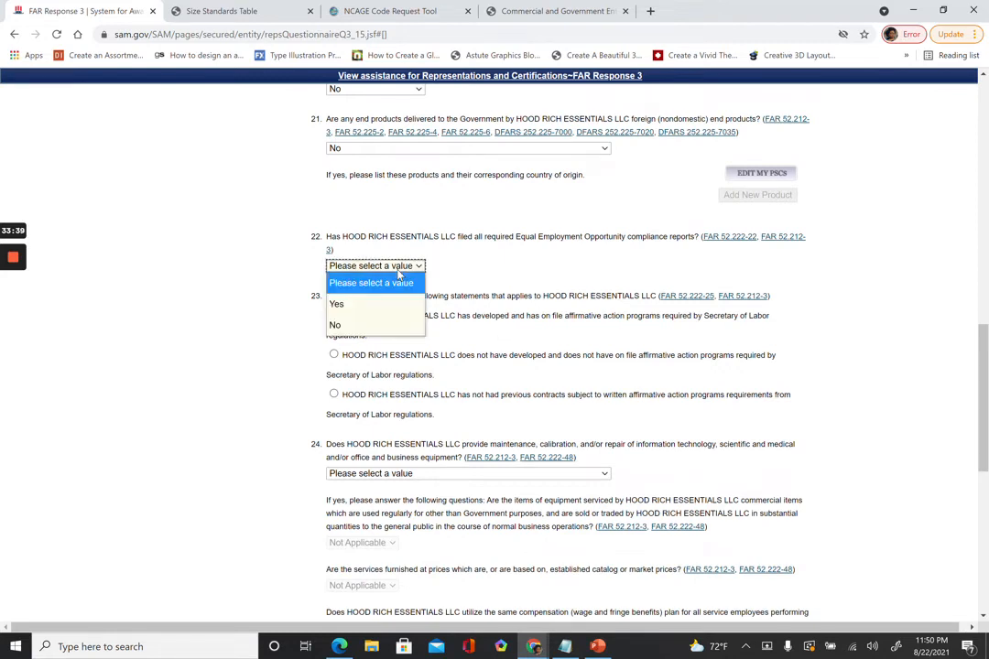
{"action": "left_click", "coordinate": [393, 322]}
- Mark no previous affirmative-action contracts for Q23, answer No to Q24, and save
{"action": "scroll", "coordinate": [476, 331], "scroll_direction": "down", "scroll_amount": 1}
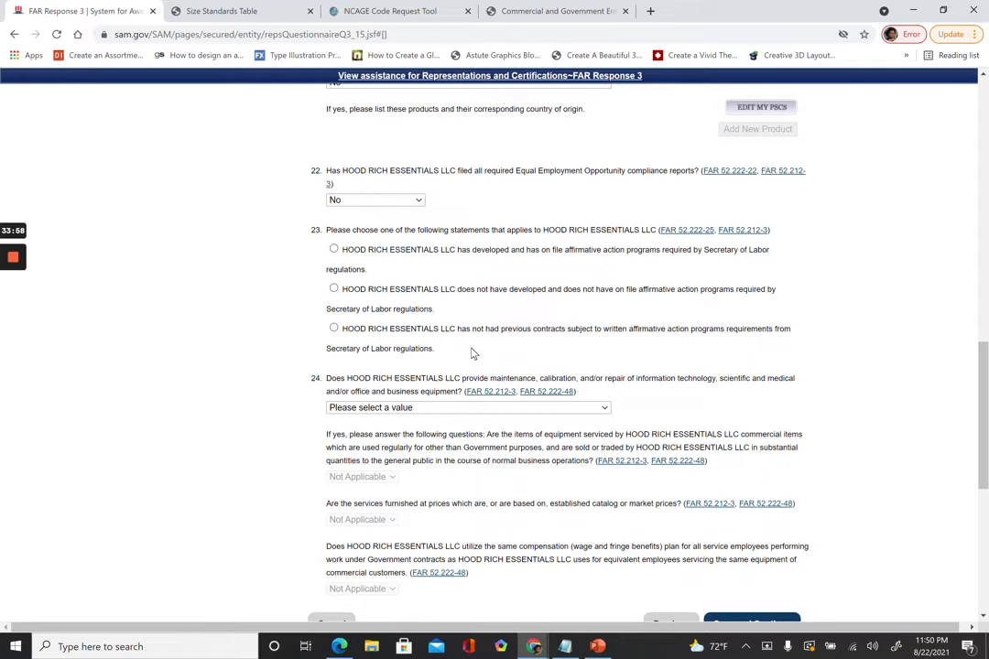
{"action": "left_click", "coordinate": [334, 329]}
{"action": "scroll", "coordinate": [260, 324], "scroll_direction": "down", "scroll_amount": 3}
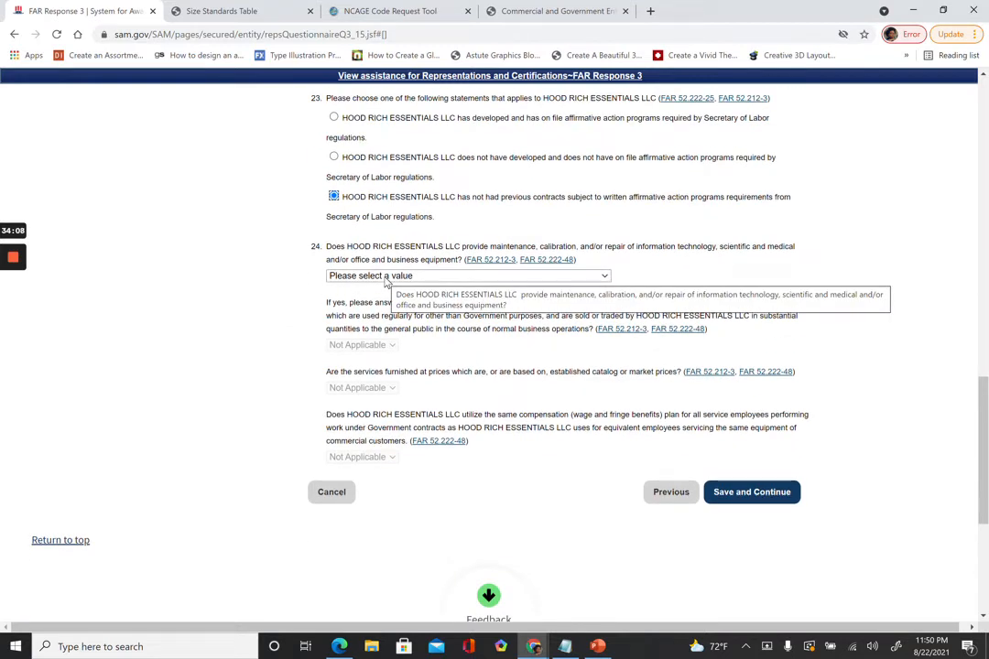
{"action": "left_click", "coordinate": [386, 277]}
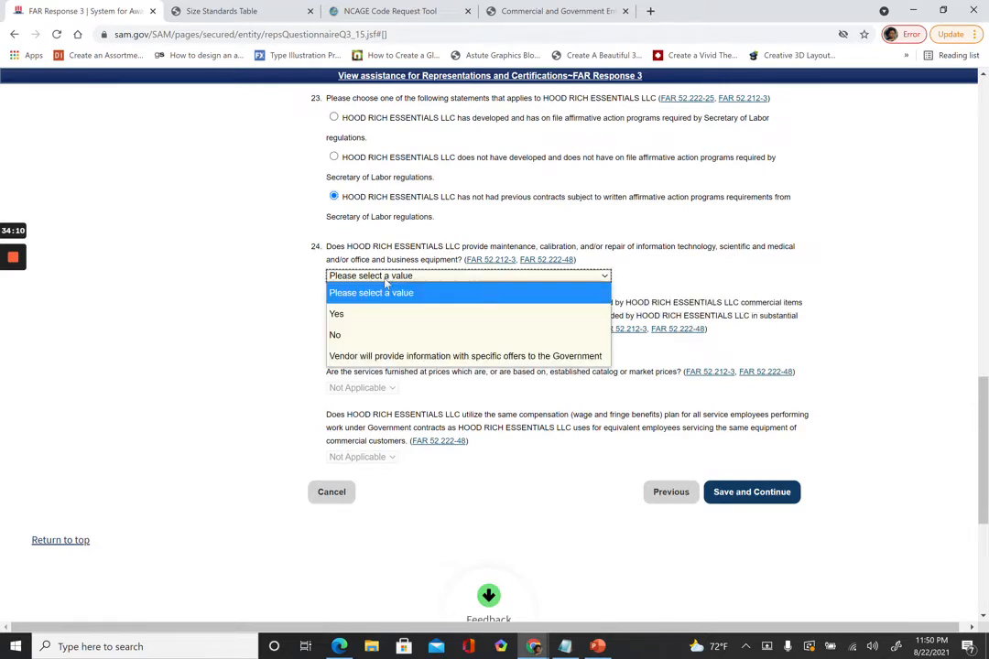
{"action": "left_click", "coordinate": [388, 333]}
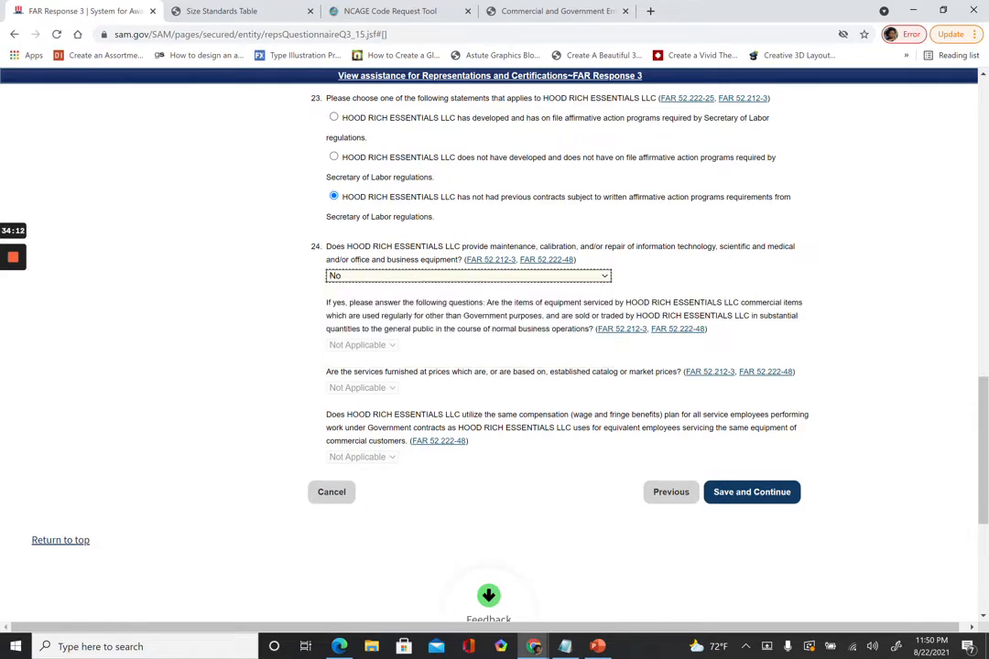
{"action": "left_click", "coordinate": [723, 496]}
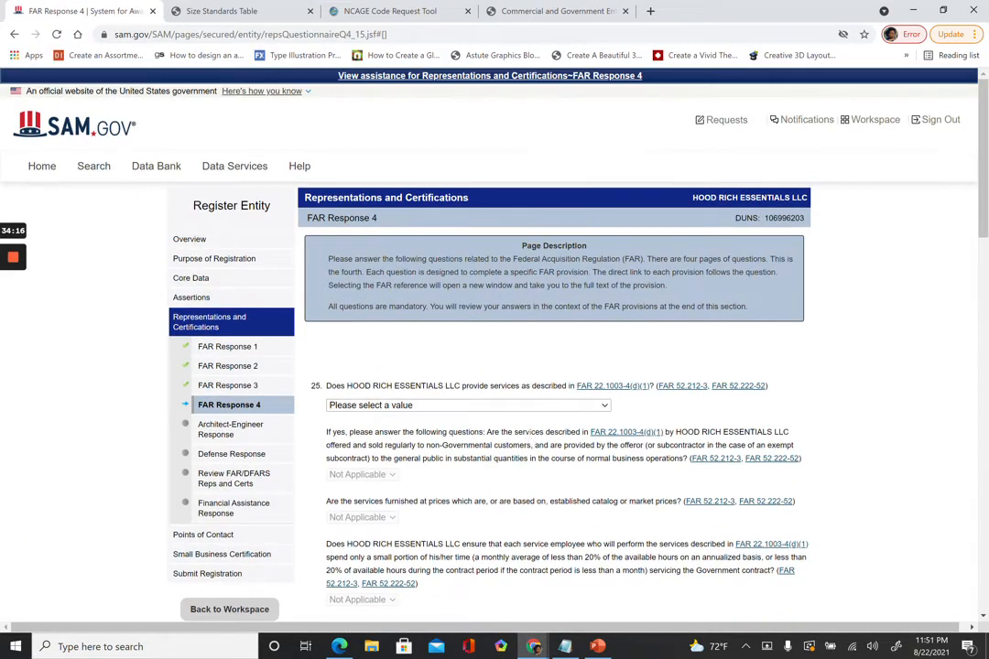
- Set question 25 to No, leaving its four follow-up questions Not Applicable
{"action": "left_click", "coordinate": [522, 405]}
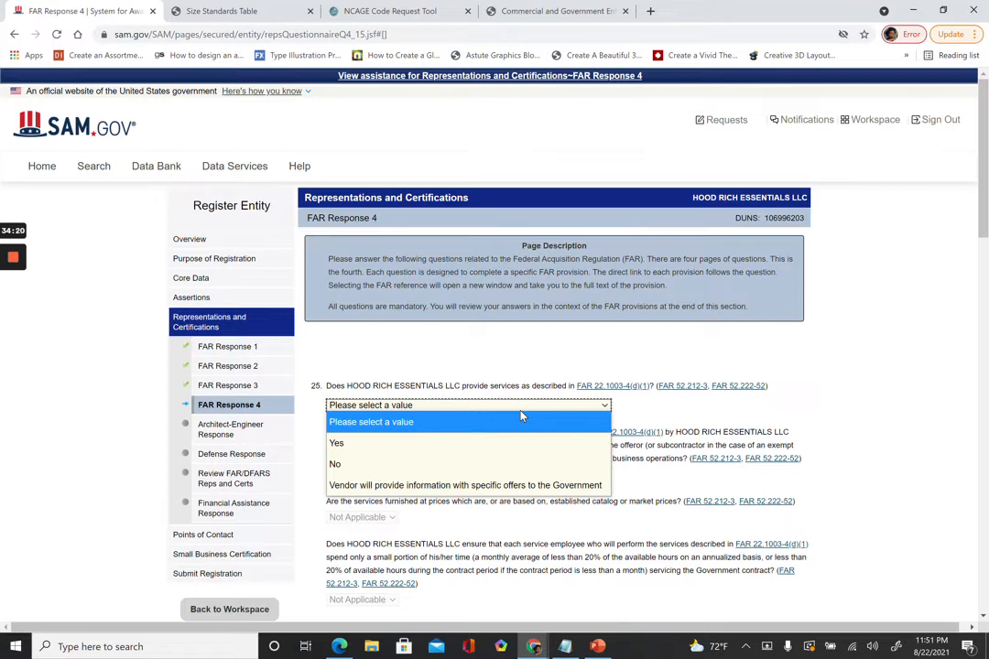
{"action": "left_click", "coordinate": [522, 419]}
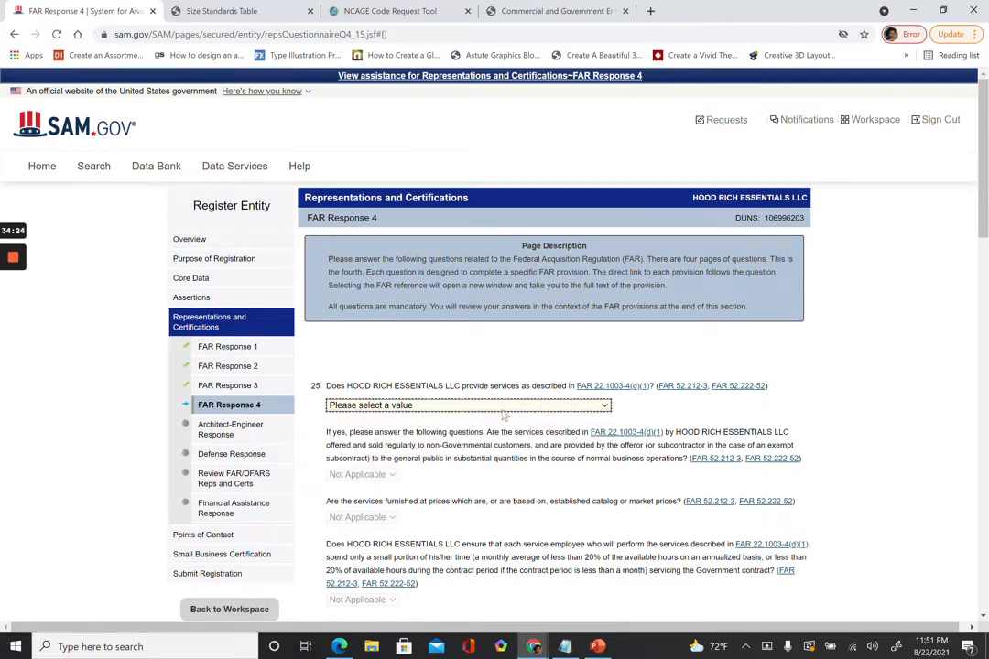
{"action": "mouse_move", "coordinate": [10, 264]}
{"action": "left_click", "coordinate": [12, 310]}
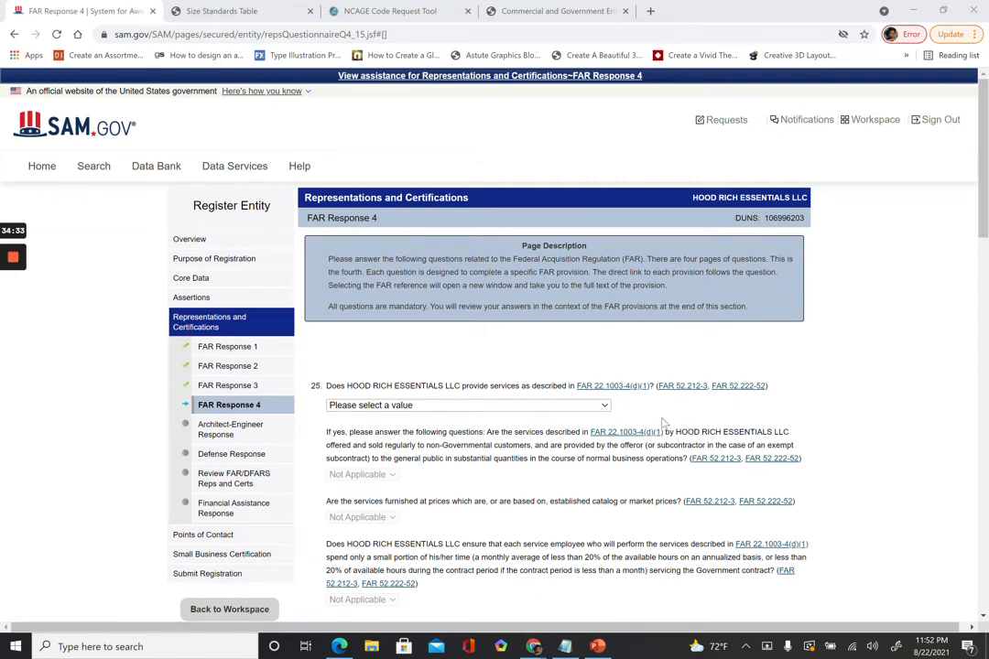
{"action": "left_click", "coordinate": [549, 406]}
{"action": "left_click", "coordinate": [366, 463]}
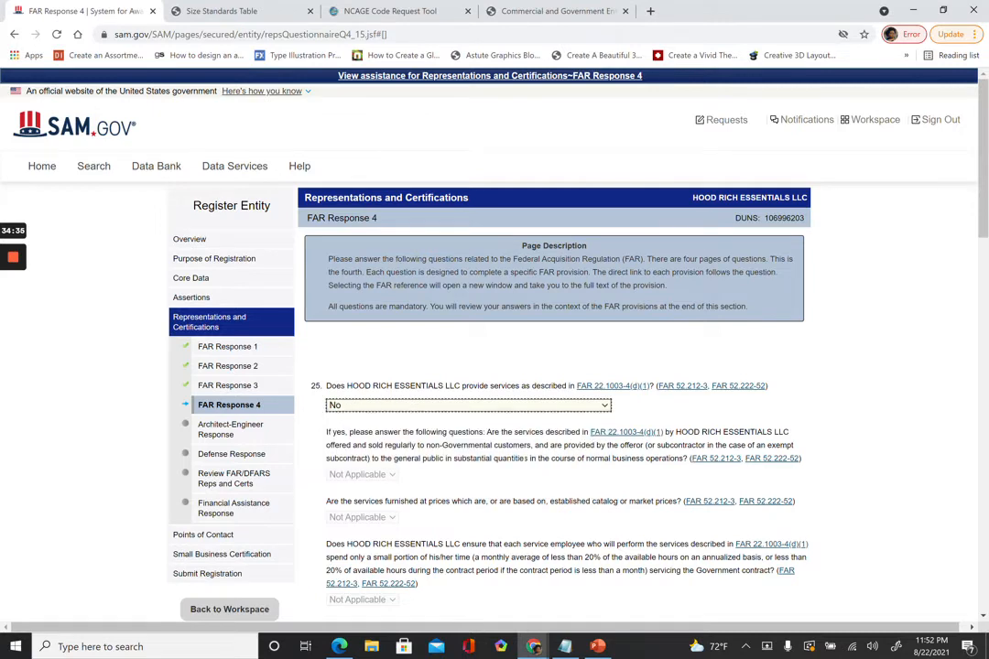
{"action": "scroll", "coordinate": [526, 463], "scroll_direction": "down", "scroll_amount": 3}
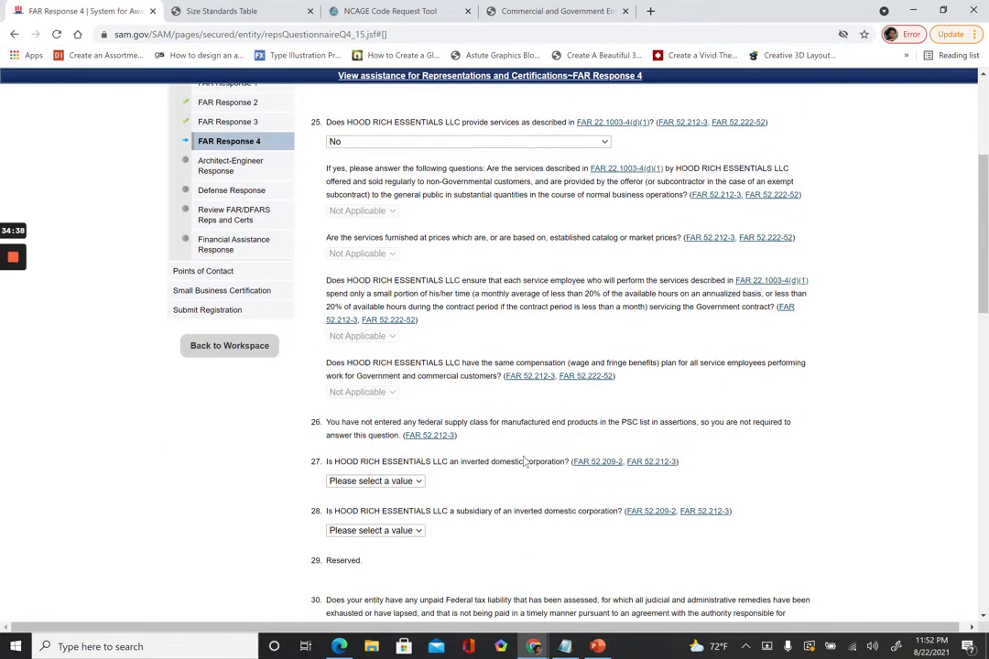
{"action": "scroll", "coordinate": [524, 461], "scroll_direction": "up", "scroll_amount": 2}
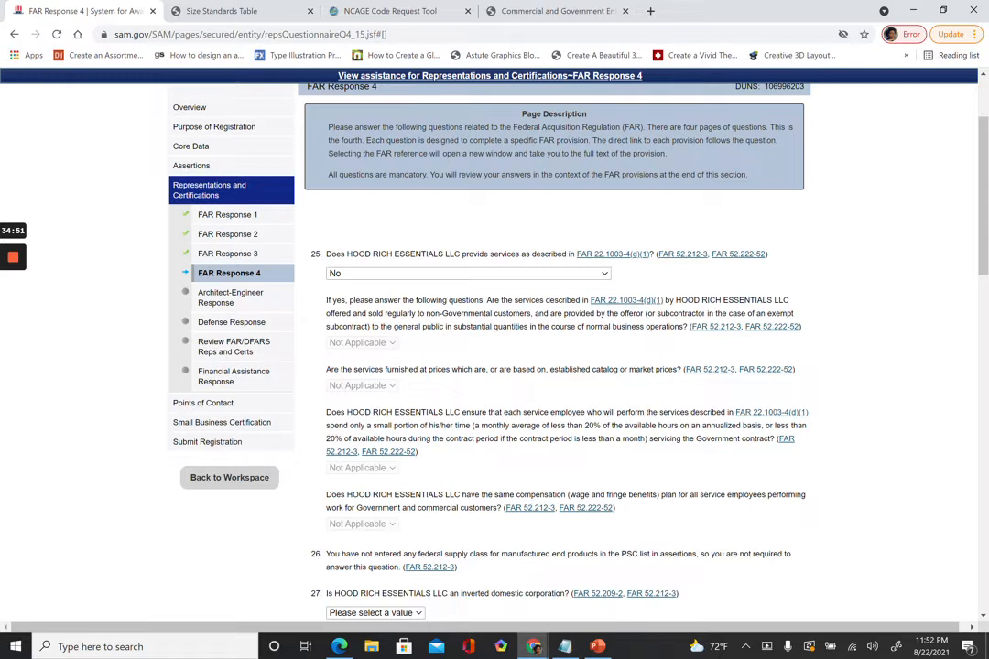
{"action": "scroll", "coordinate": [595, 426], "scroll_direction": "down", "scroll_amount": 1}
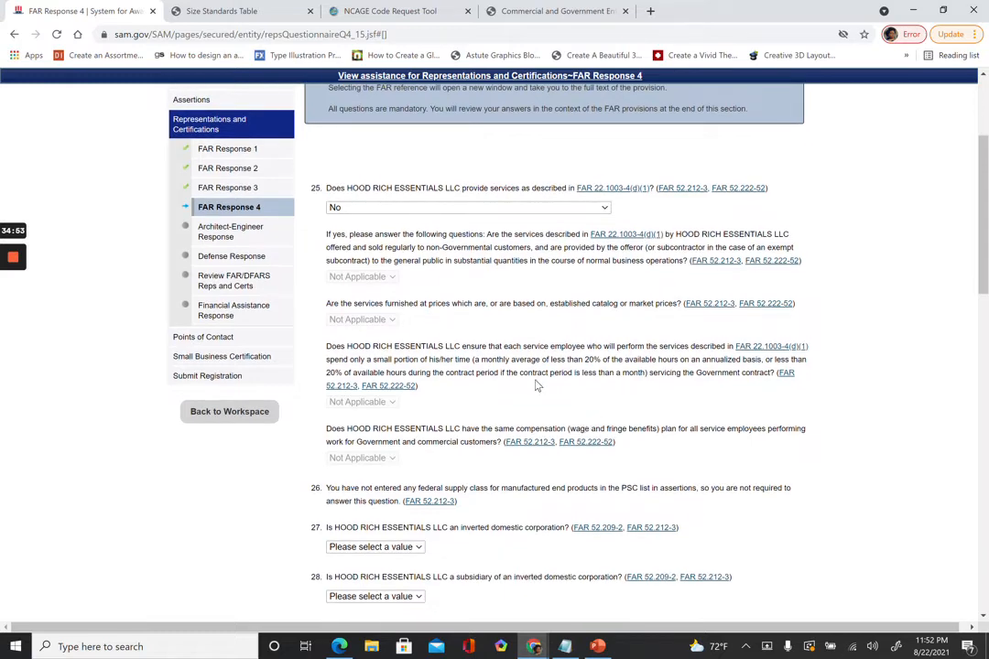
{"action": "scroll", "coordinate": [560, 369], "scroll_direction": "down", "scroll_amount": 2}
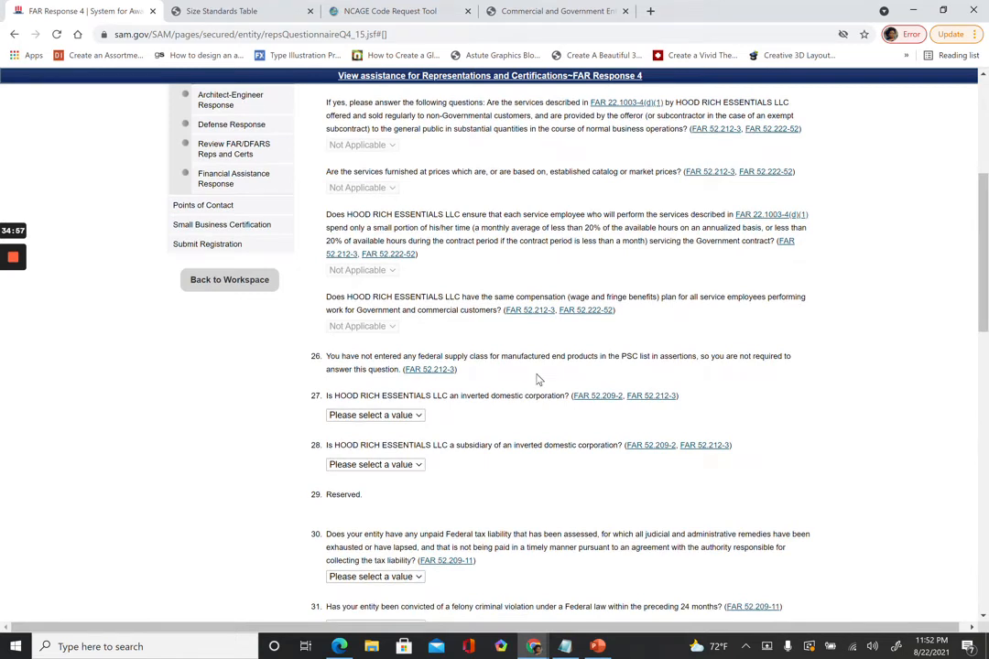
- Answer No to both question 33 covered telecommunications questions and save FAR Response 4
{"action": "mouse_move", "coordinate": [22, 268]}
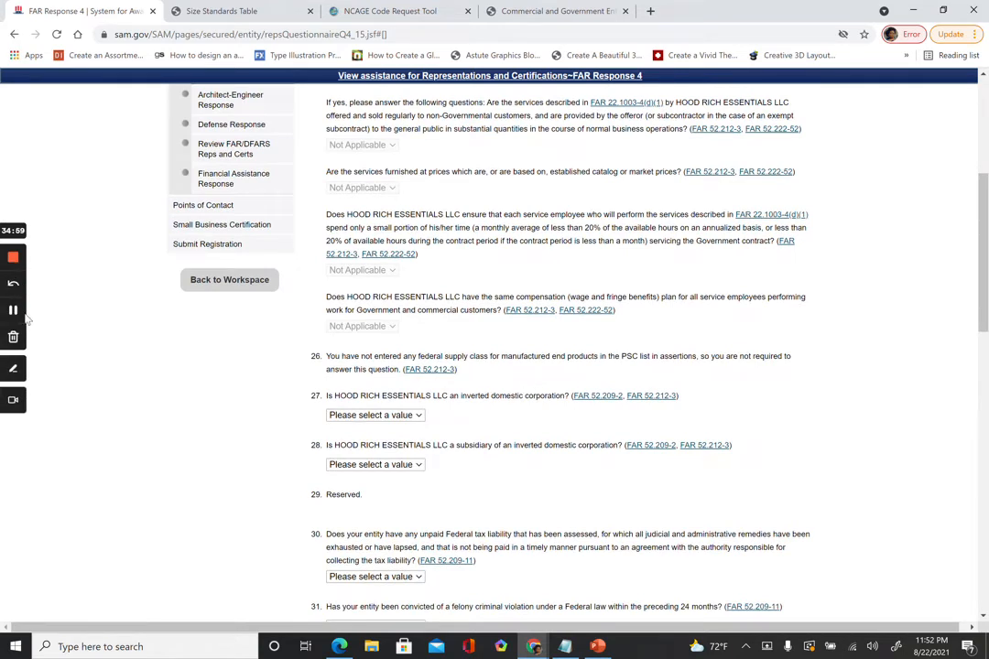
{"action": "left_click", "coordinate": [20, 313]}
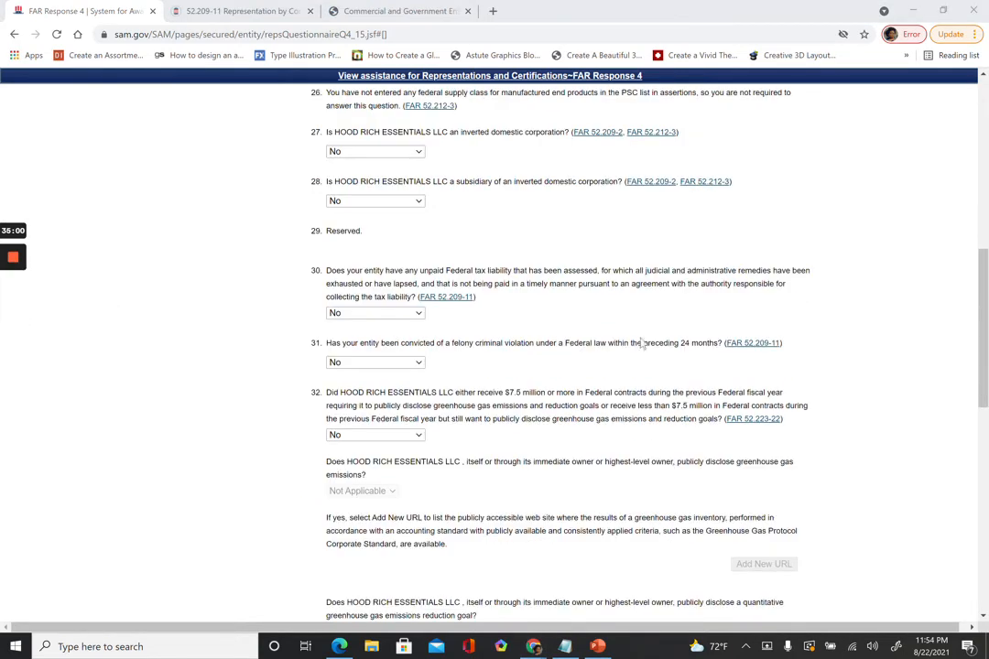
{"action": "scroll", "coordinate": [640, 341], "scroll_direction": "up", "scroll_amount": 3}
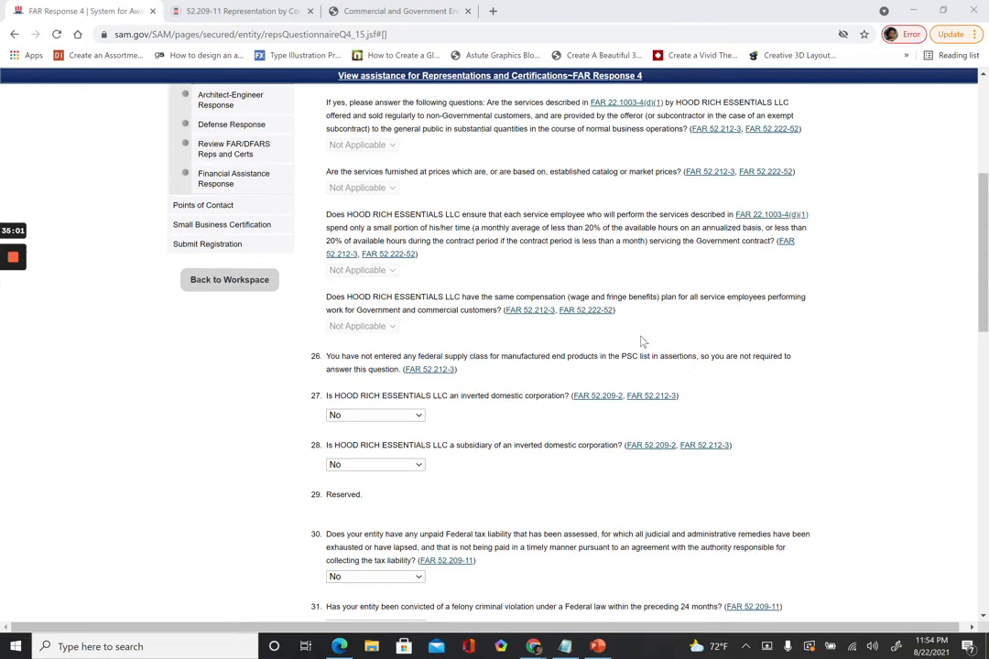
{"action": "scroll", "coordinate": [642, 340], "scroll_direction": "down", "scroll_amount": 6}
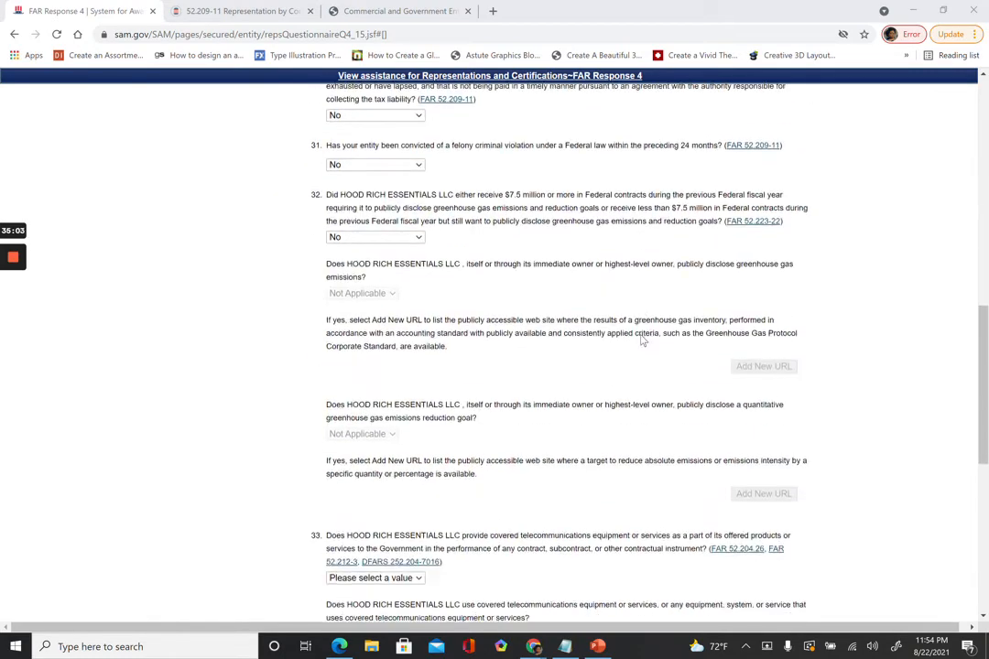
{"action": "scroll", "coordinate": [644, 341], "scroll_direction": "down", "scroll_amount": 2}
{"action": "scroll", "coordinate": [477, 313], "scroll_direction": "up", "scroll_amount": 4}
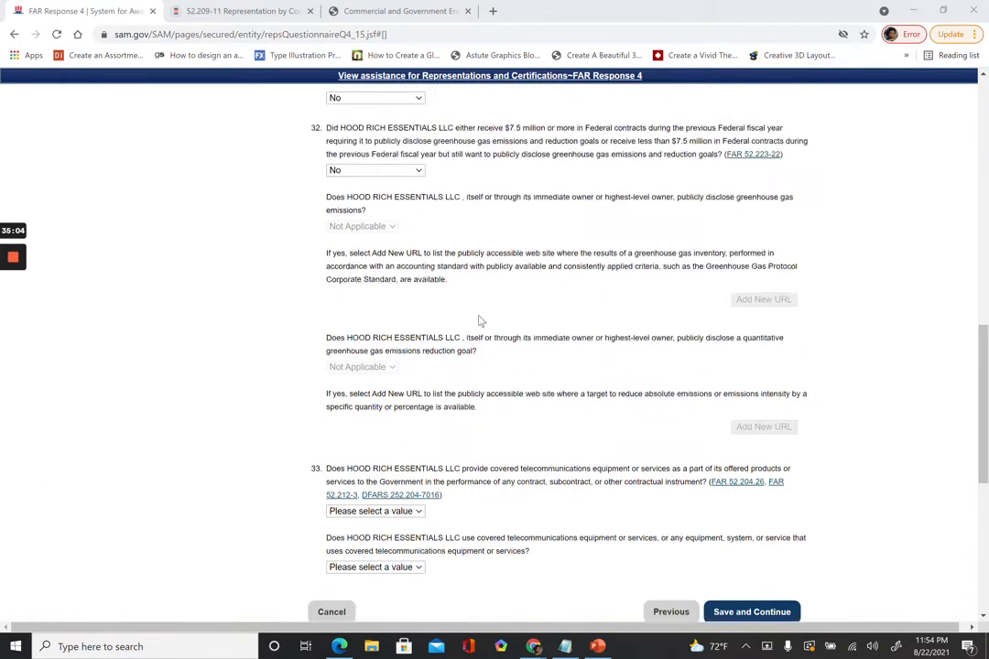
{"action": "scroll", "coordinate": [478, 330], "scroll_direction": "down", "scroll_amount": 3}
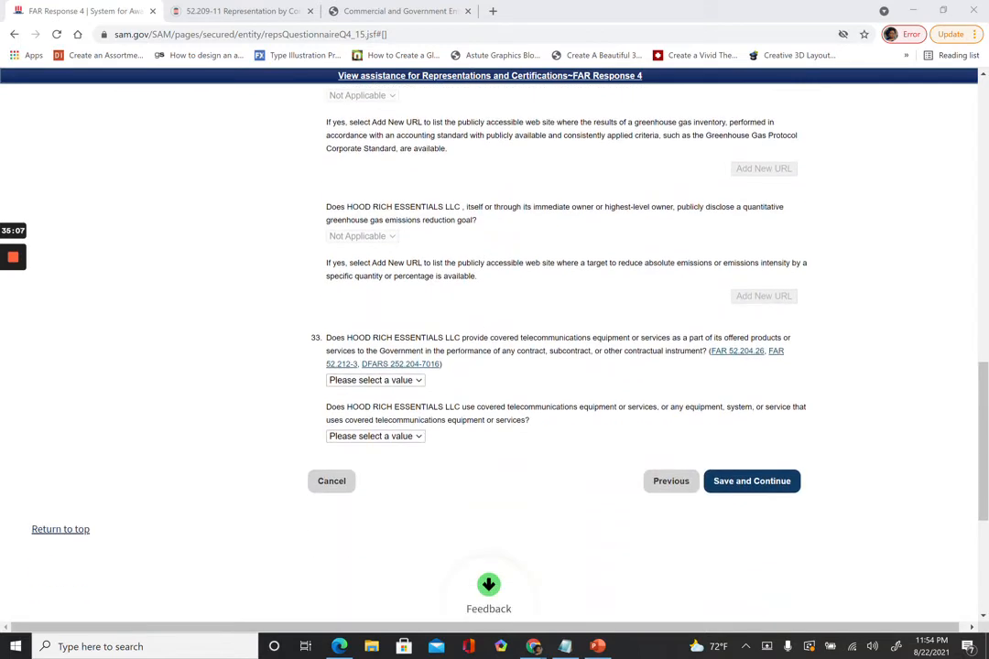
{"action": "left_click", "coordinate": [417, 381]}
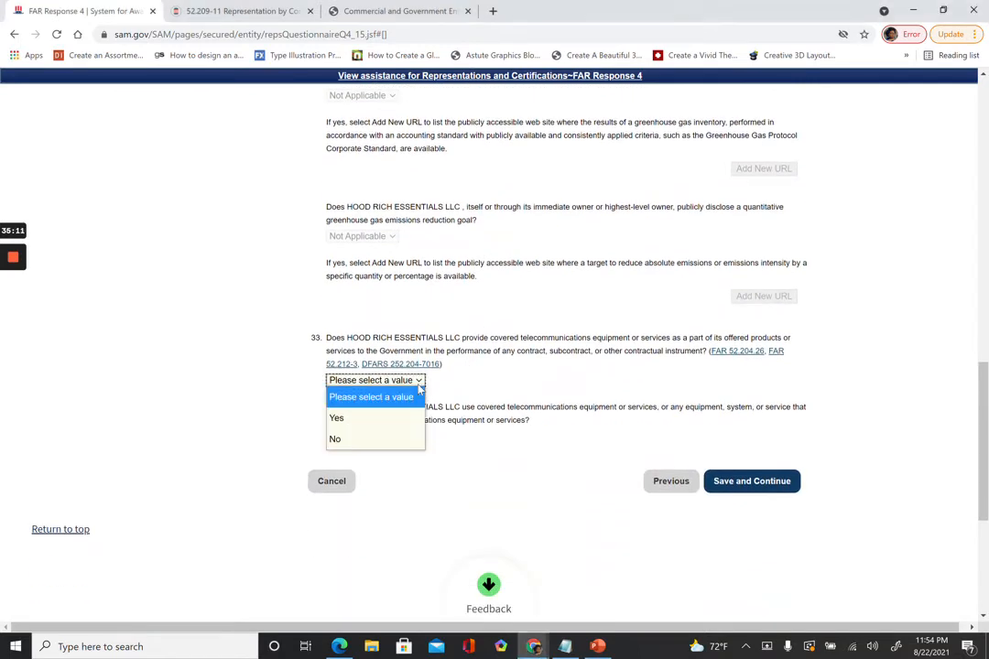
{"action": "left_click", "coordinate": [404, 437]}
{"action": "left_click", "coordinate": [404, 438]}
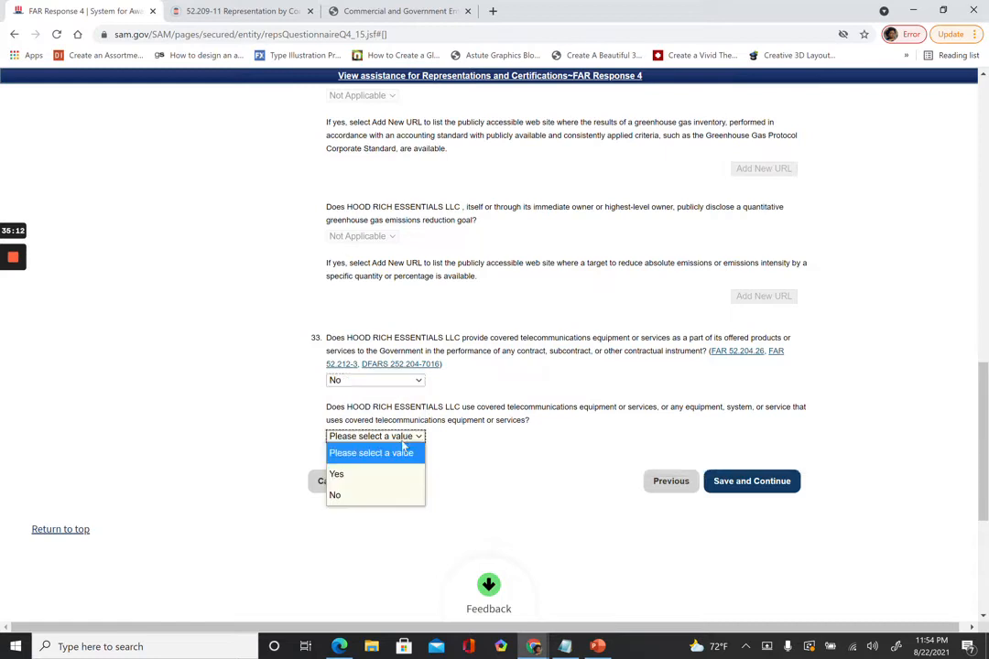
{"action": "left_click", "coordinate": [402, 495]}
{"action": "left_click", "coordinate": [761, 483]}
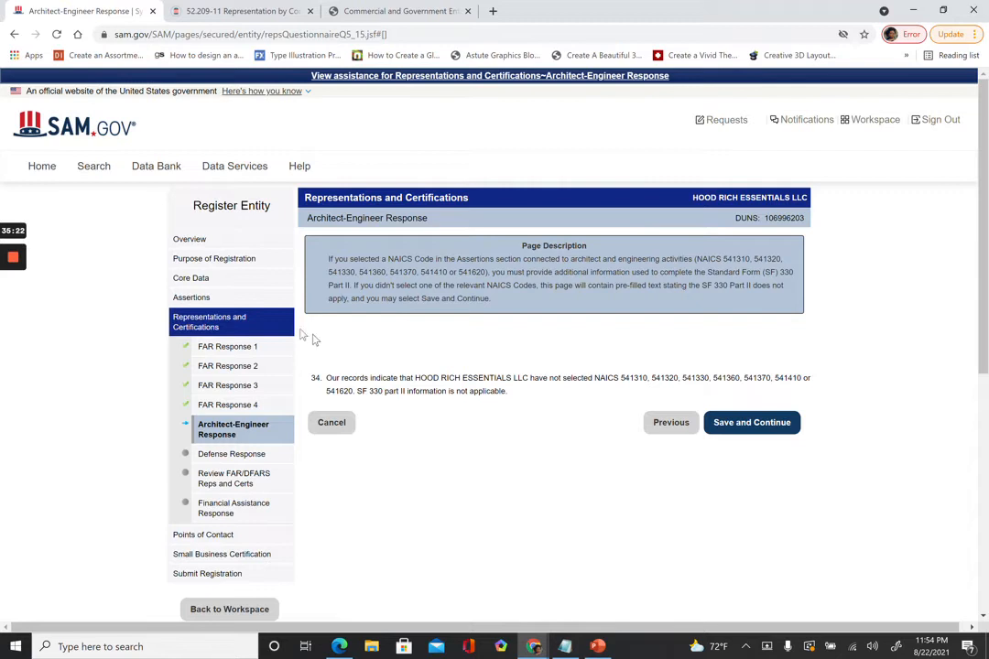
- Save the Architect-Engineer Response page as is to reach Defense Response question 35
{"action": "left_click", "coordinate": [14, 306]}
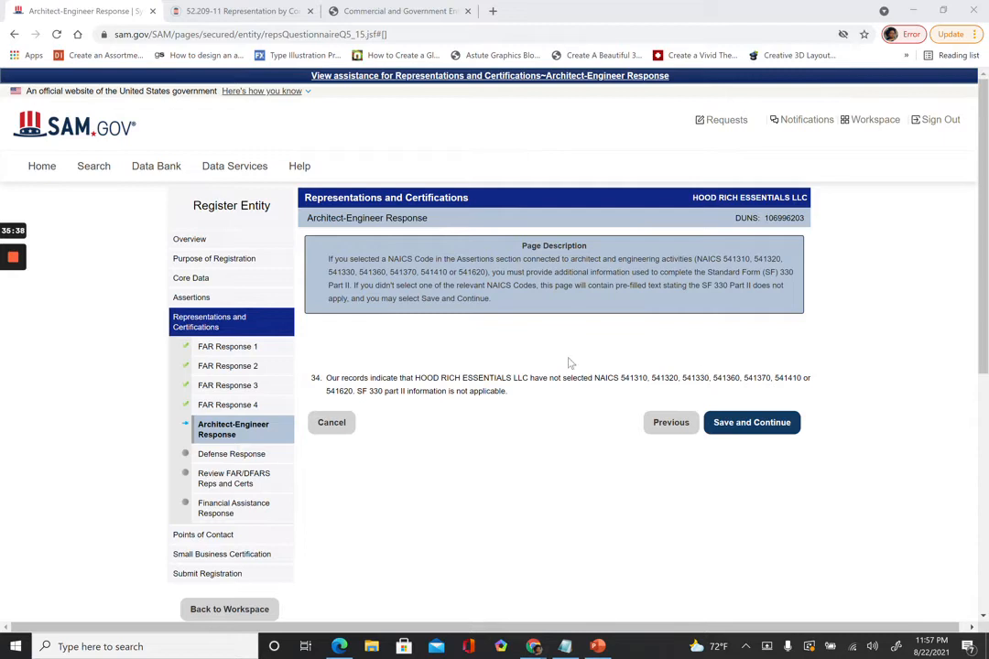
{"action": "left_click", "coordinate": [752, 423]}
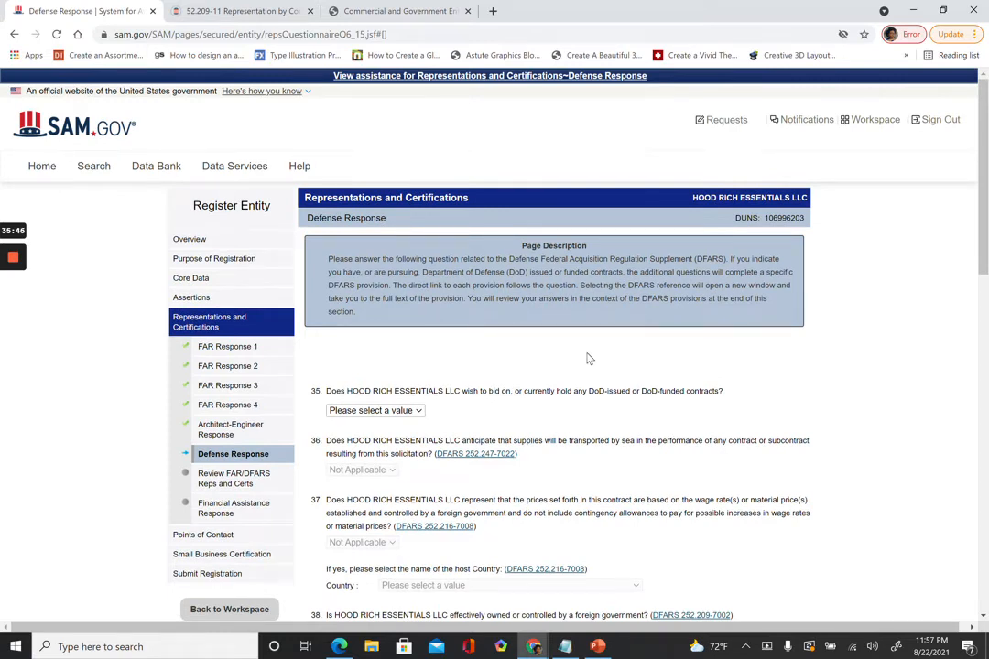
- Answer No to question 35 on bidding on or holding DoD contracts
{"action": "scroll", "coordinate": [589, 359], "scroll_direction": "down", "scroll_amount": 1}
{"action": "left_click", "coordinate": [408, 345]}
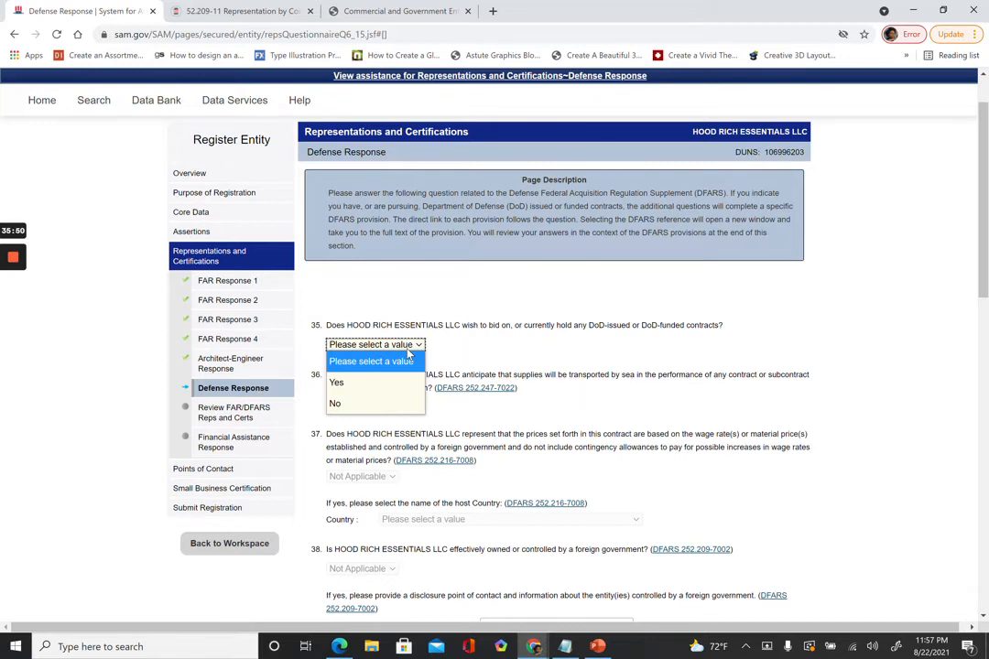
{"action": "left_click", "coordinate": [408, 354]}
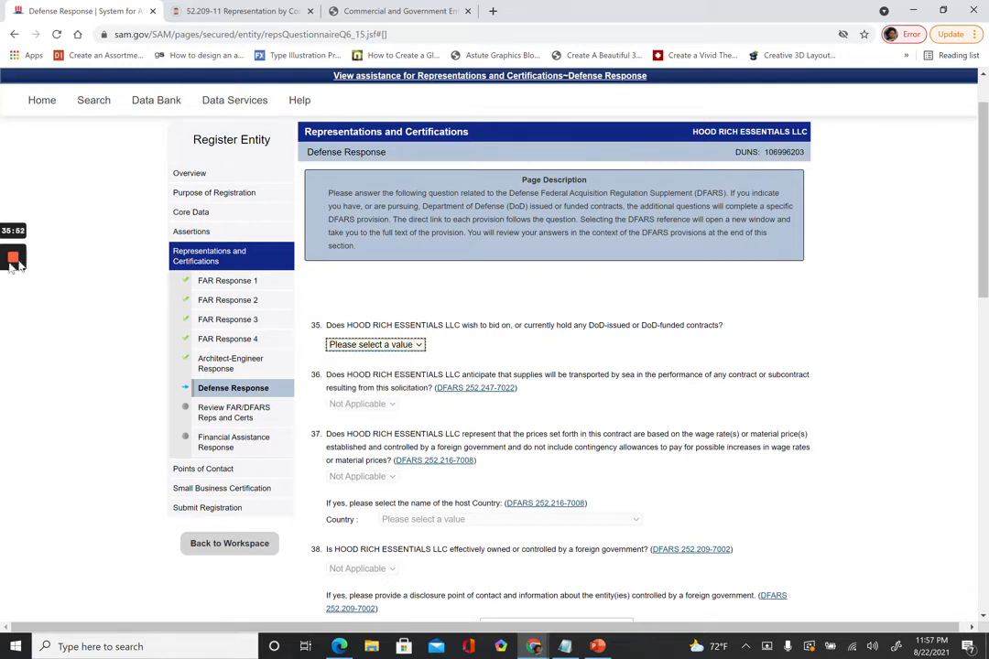
{"action": "mouse_move", "coordinate": [15, 264]}
{"action": "left_click", "coordinate": [12, 309]}
{"action": "left_click", "coordinate": [13, 310]}
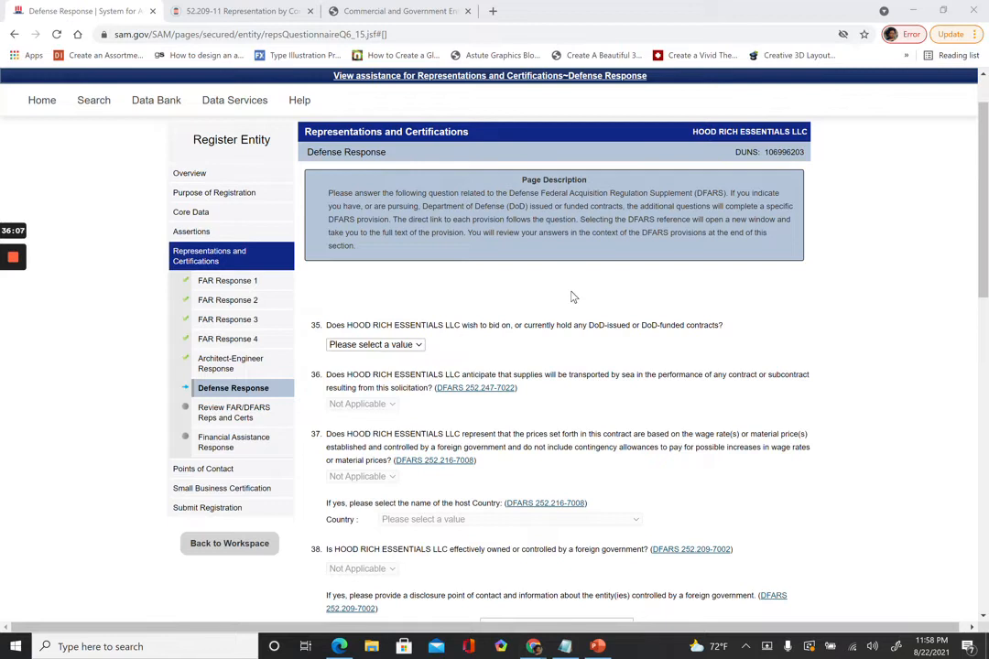
{"action": "left_click", "coordinate": [392, 345]}
{"action": "left_click", "coordinate": [391, 403]}
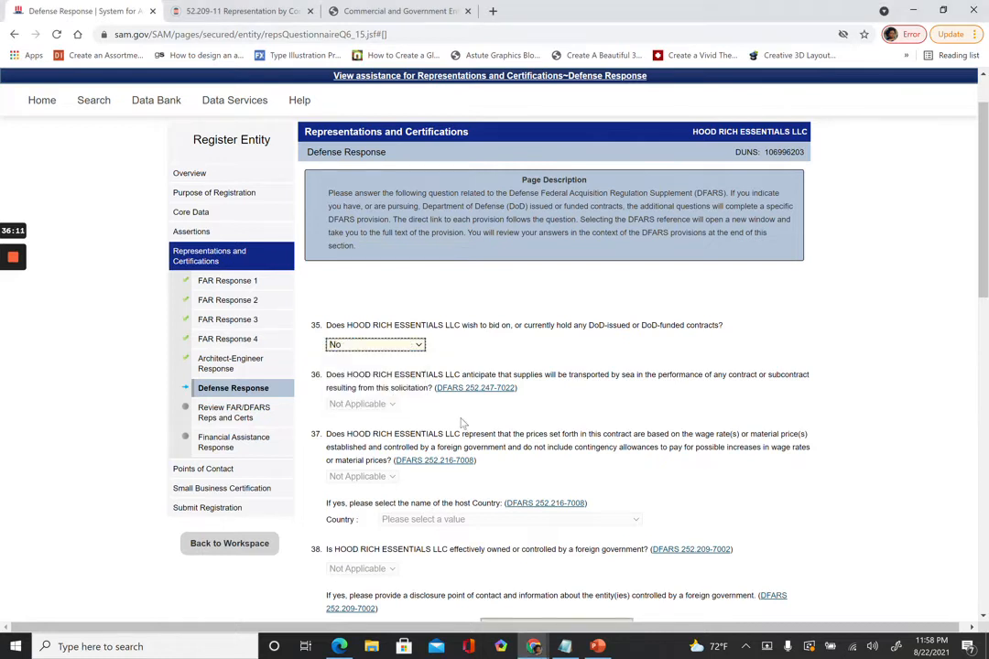
- Save the Defense Response and move to the Review FAR/DFARS Reps and Certs page
{"action": "scroll", "coordinate": [550, 425], "scroll_direction": "down", "scroll_amount": 1}
{"action": "scroll", "coordinate": [582, 424], "scroll_direction": "down", "scroll_amount": 2}
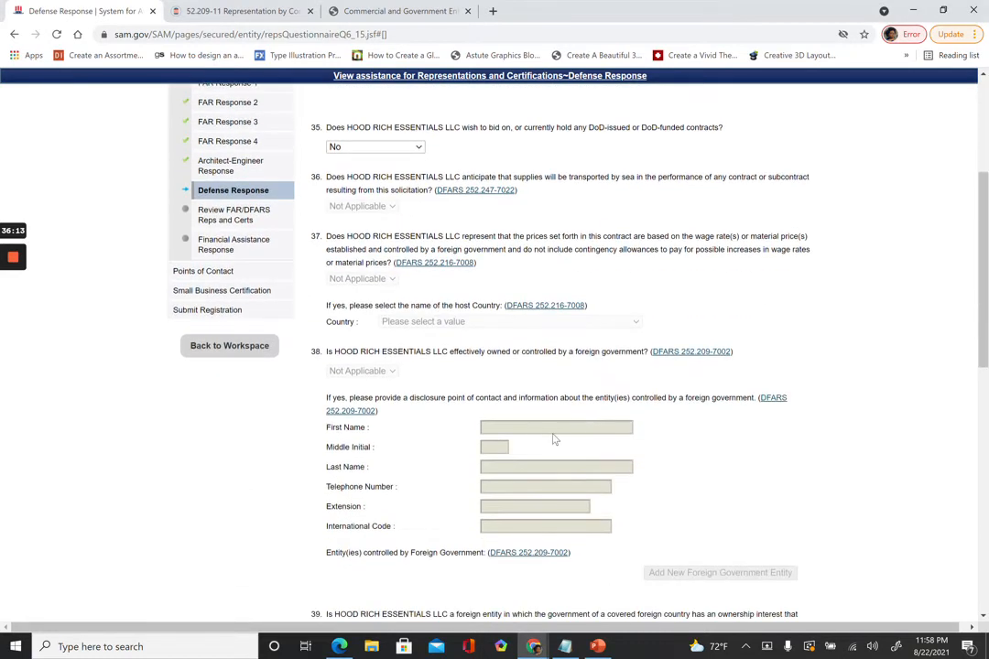
{"action": "scroll", "coordinate": [686, 414], "scroll_direction": "down", "scroll_amount": 4}
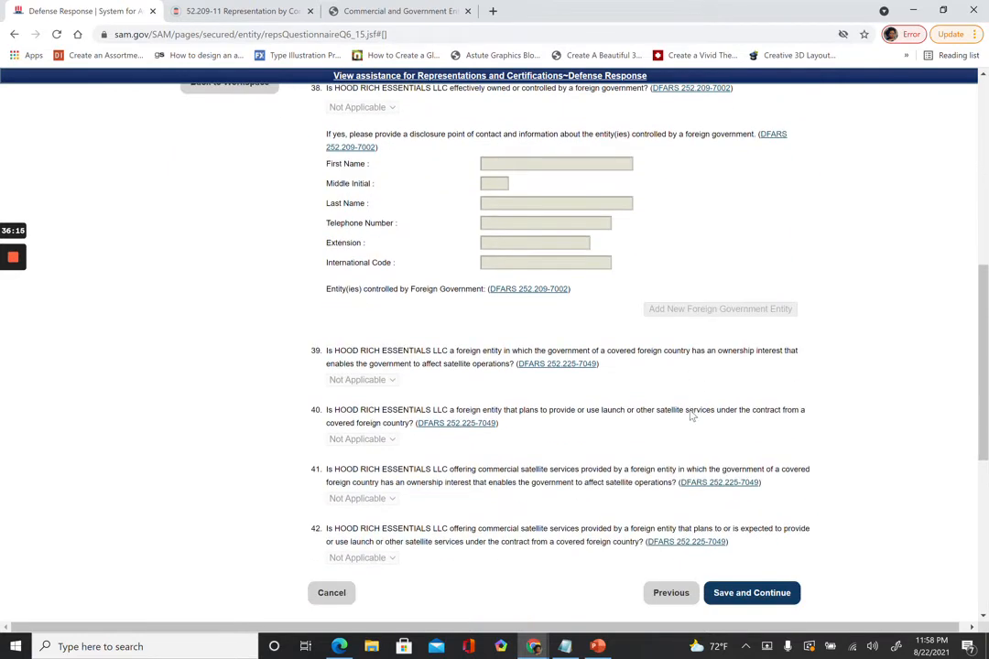
{"action": "scroll", "coordinate": [705, 426], "scroll_direction": "down", "scroll_amount": 1}
{"action": "left_click", "coordinate": [748, 461]}
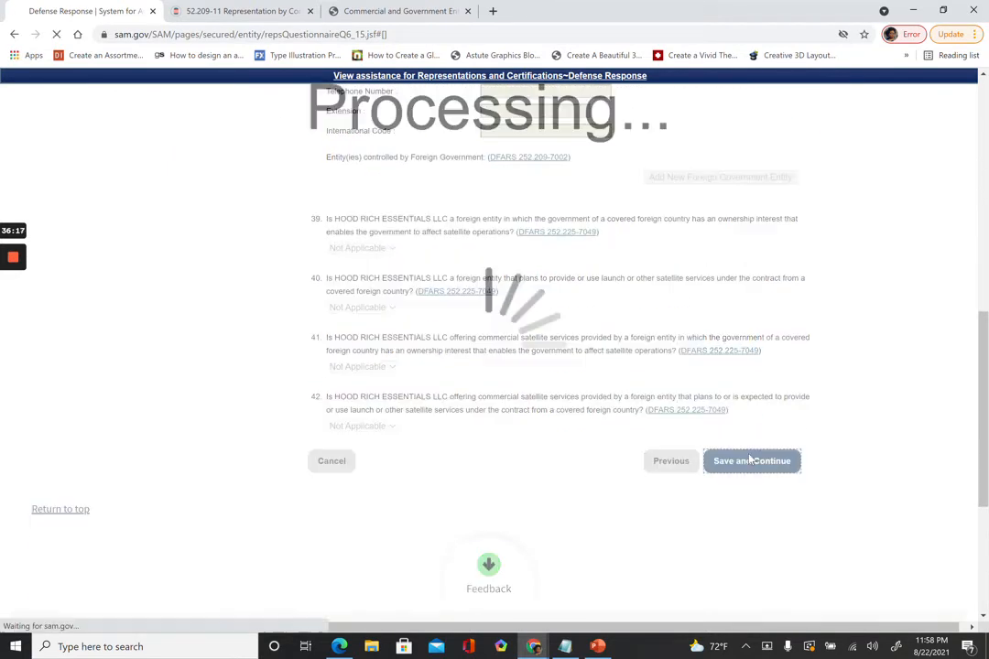
{"action": "scroll", "coordinate": [740, 450], "scroll_direction": "down", "scroll_amount": 2}
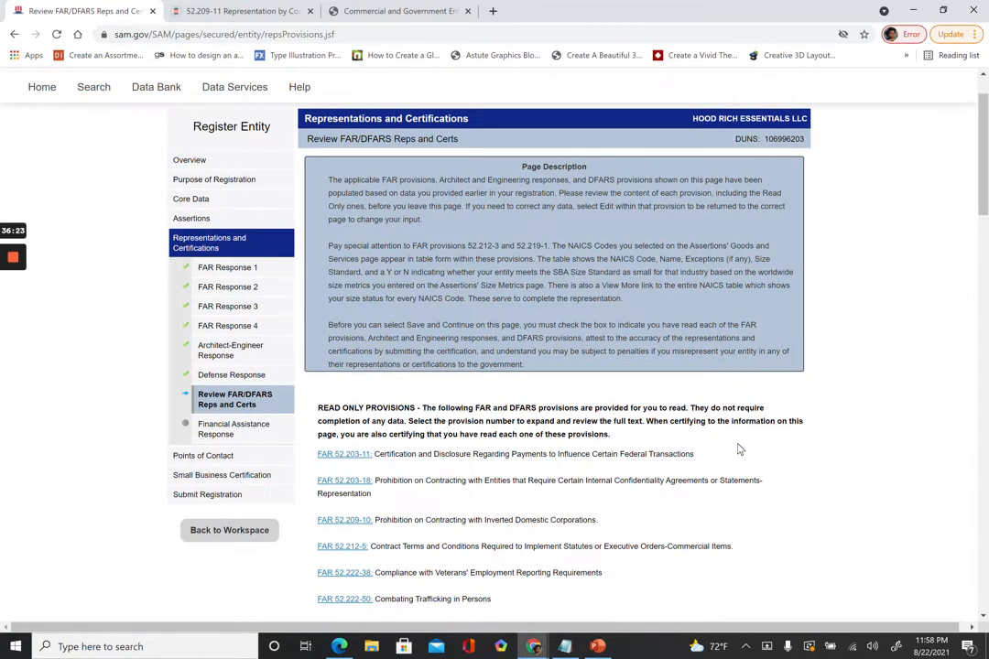
- Read through the FAR and DFARS provisions down to the bottom of the review page
{"action": "scroll", "coordinate": [740, 450], "scroll_direction": "down", "scroll_amount": 1}
{"action": "scroll", "coordinate": [740, 449], "scroll_direction": "down", "scroll_amount": 1}
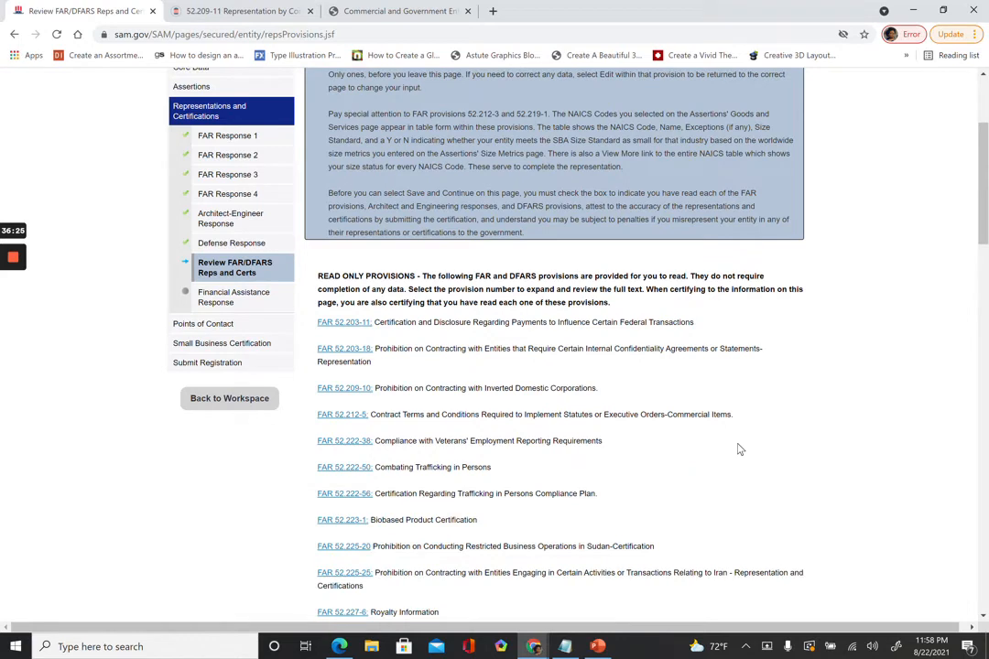
{"action": "scroll", "coordinate": [739, 450], "scroll_direction": "down", "scroll_amount": 1}
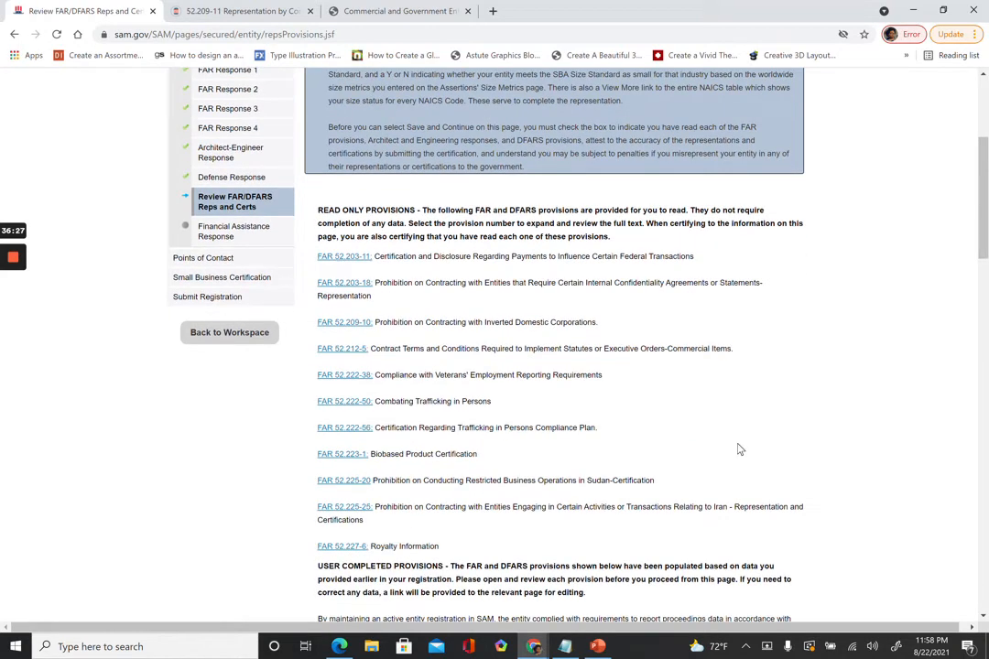
{"action": "scroll", "coordinate": [740, 450], "scroll_direction": "down", "scroll_amount": 1}
{"action": "scroll", "coordinate": [740, 449], "scroll_direction": "up", "scroll_amount": 2}
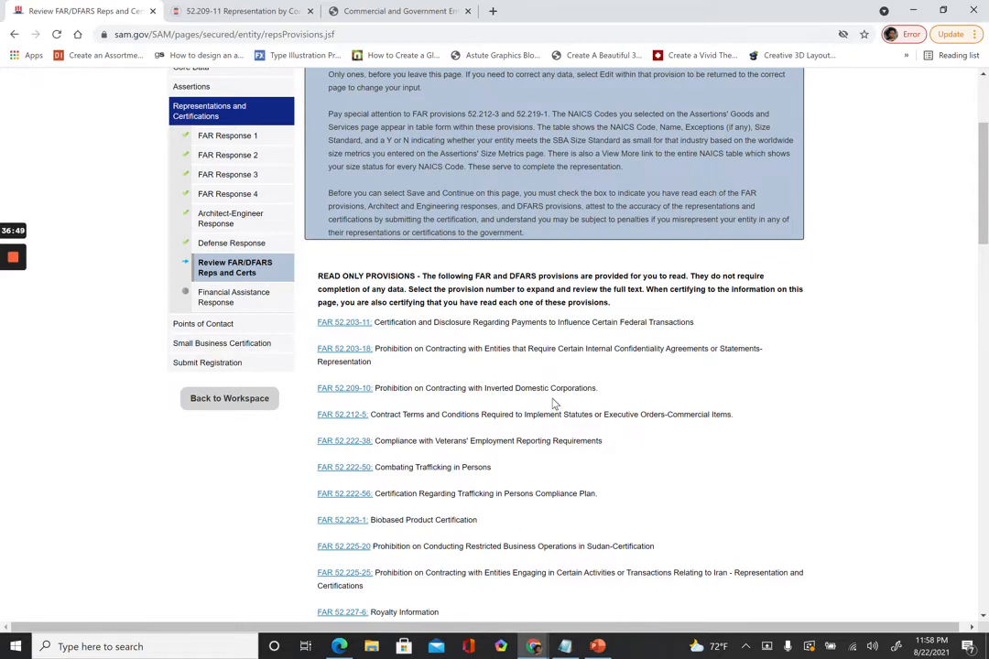
{"action": "scroll", "coordinate": [553, 399], "scroll_direction": "down", "scroll_amount": 1}
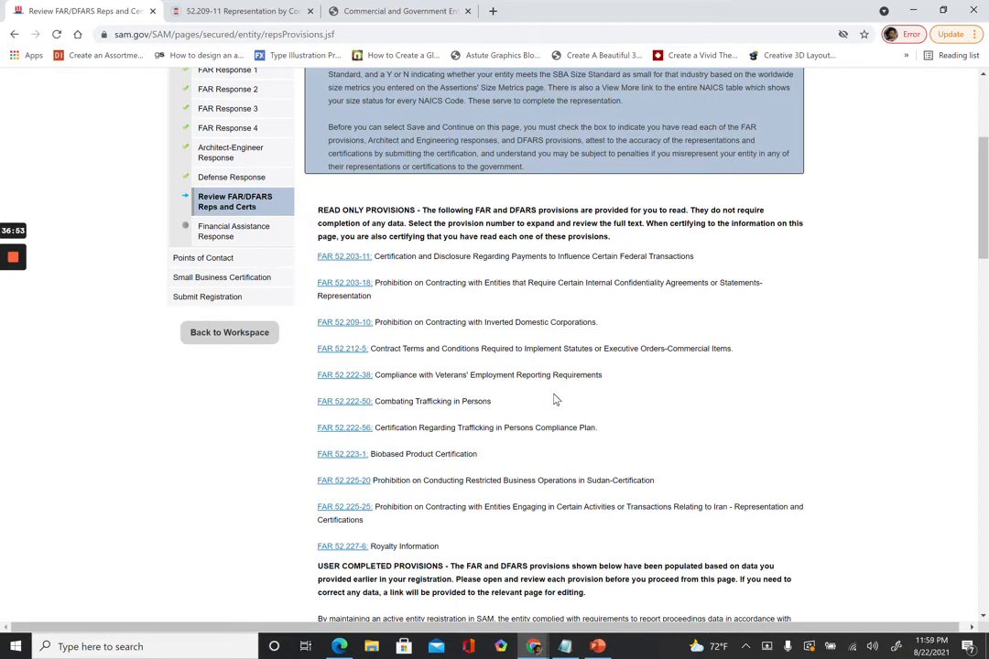
{"action": "scroll", "coordinate": [553, 399], "scroll_direction": "down", "scroll_amount": 3}
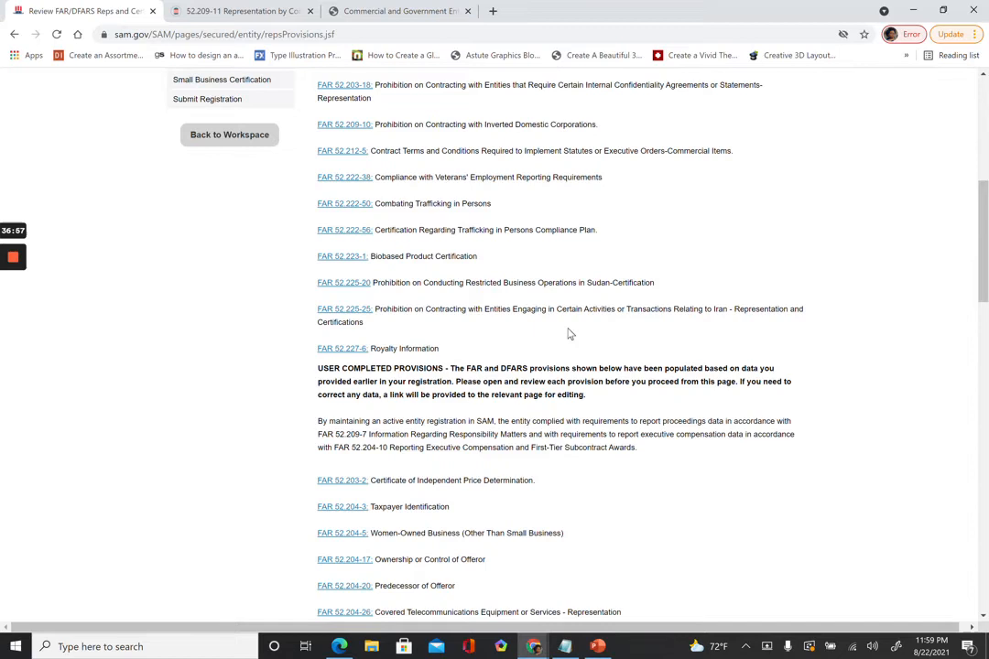
{"action": "scroll", "coordinate": [568, 339], "scroll_direction": "down", "scroll_amount": 1}
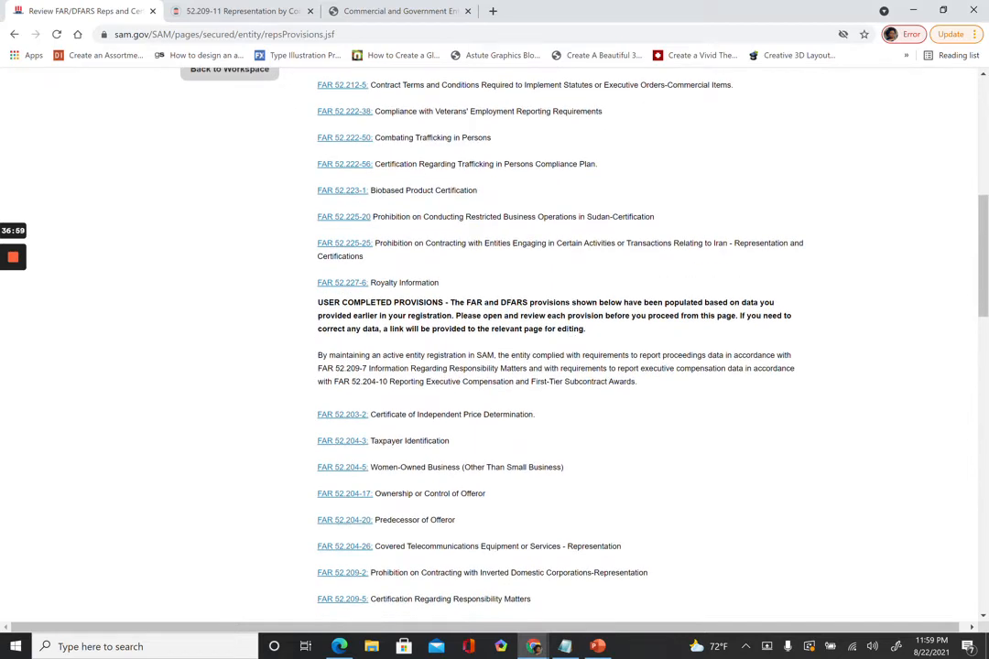
{"action": "scroll", "coordinate": [546, 308], "scroll_direction": "down", "scroll_amount": 2}
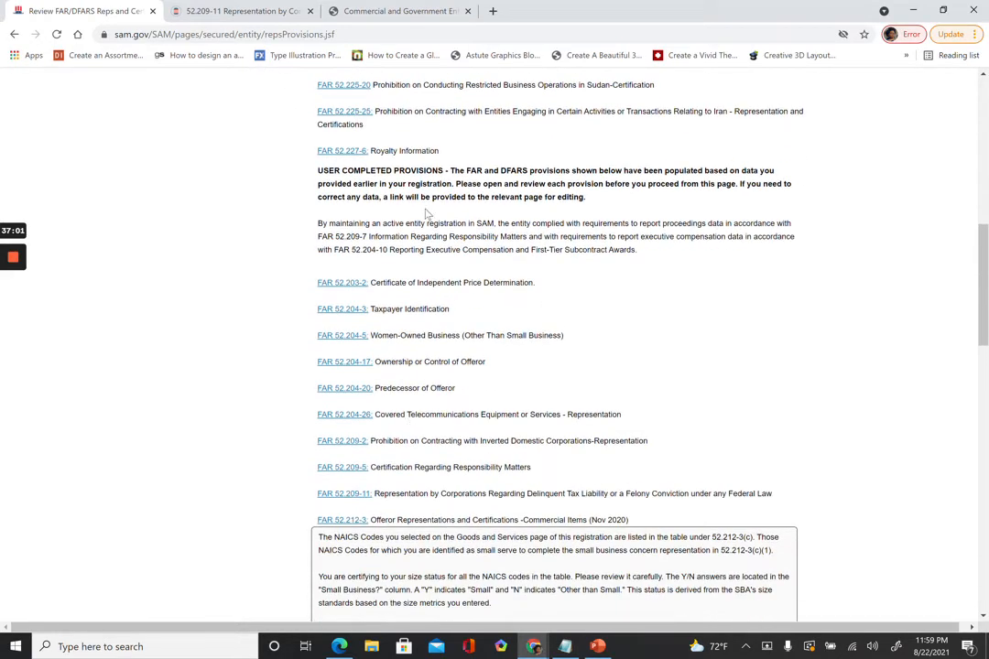
{"action": "scroll", "coordinate": [744, 498], "scroll_direction": "down", "scroll_amount": 2}
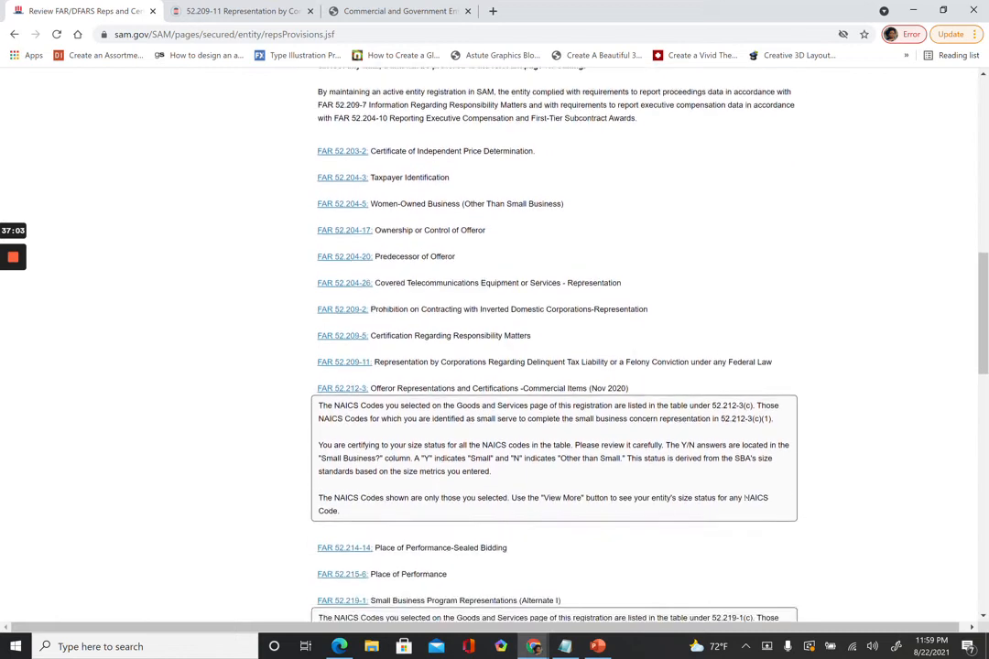
{"action": "scroll", "coordinate": [744, 498], "scroll_direction": "down", "scroll_amount": 3}
{"action": "scroll", "coordinate": [737, 497], "scroll_direction": "down", "scroll_amount": 4}
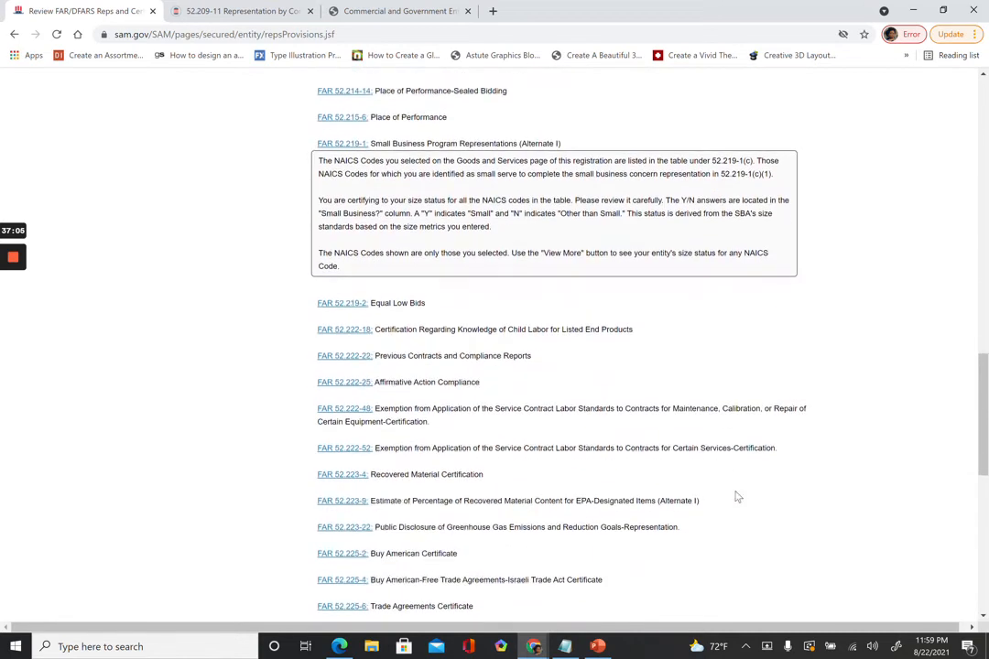
{"action": "scroll", "coordinate": [737, 496], "scroll_direction": "down", "scroll_amount": 3}
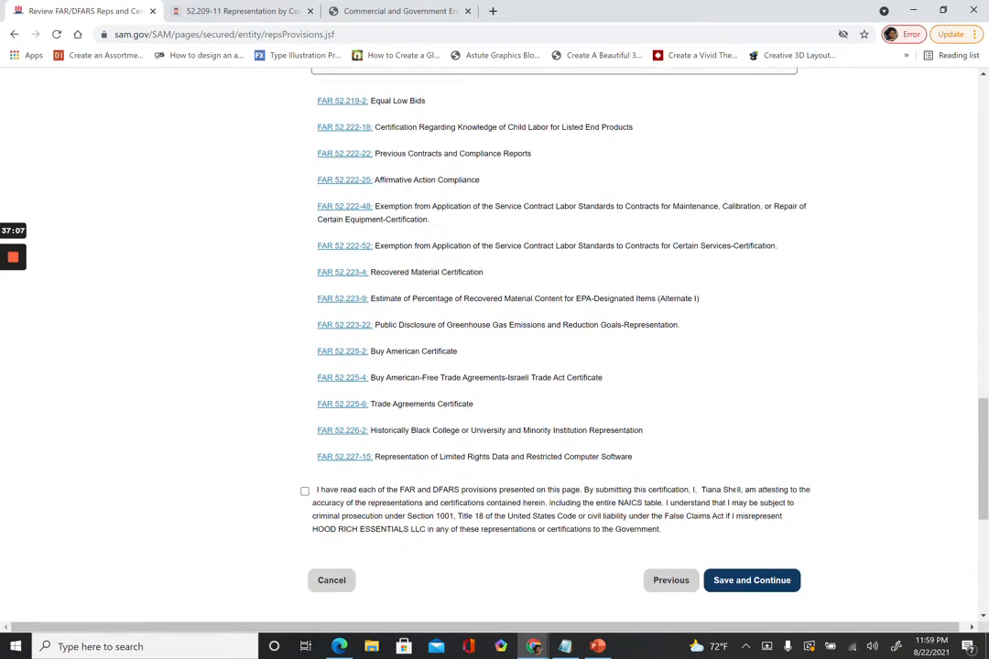
- Tick the certification of having read all provisions and save the review
{"action": "left_click", "coordinate": [304, 492]}
{"action": "scroll", "coordinate": [693, 485], "scroll_direction": "up", "scroll_amount": 1}
{"action": "scroll", "coordinate": [694, 485], "scroll_direction": "up", "scroll_amount": 4}
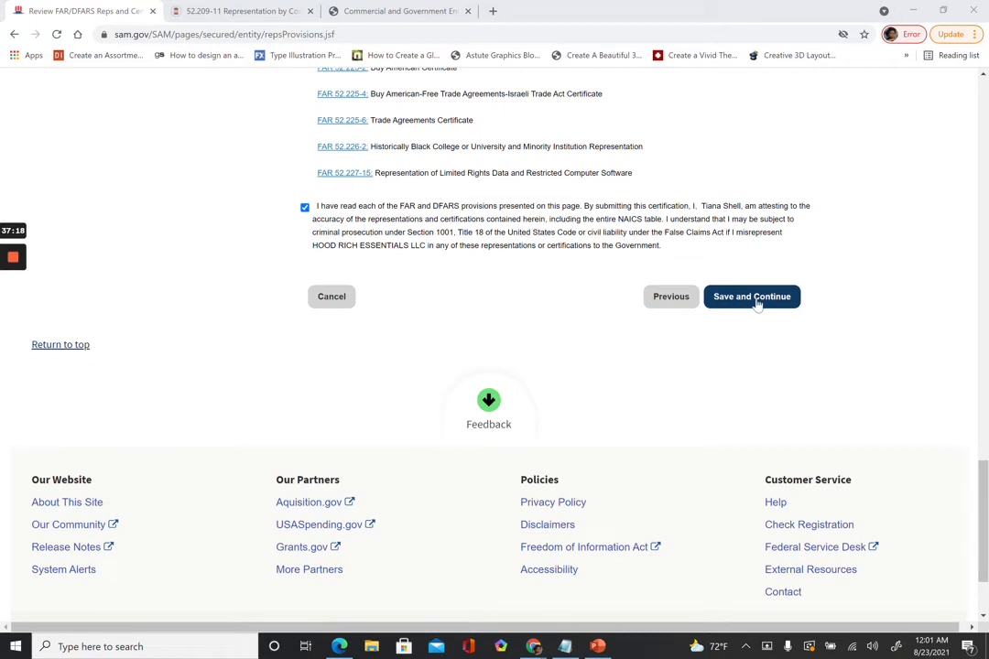
{"action": "left_click", "coordinate": [754, 297]}
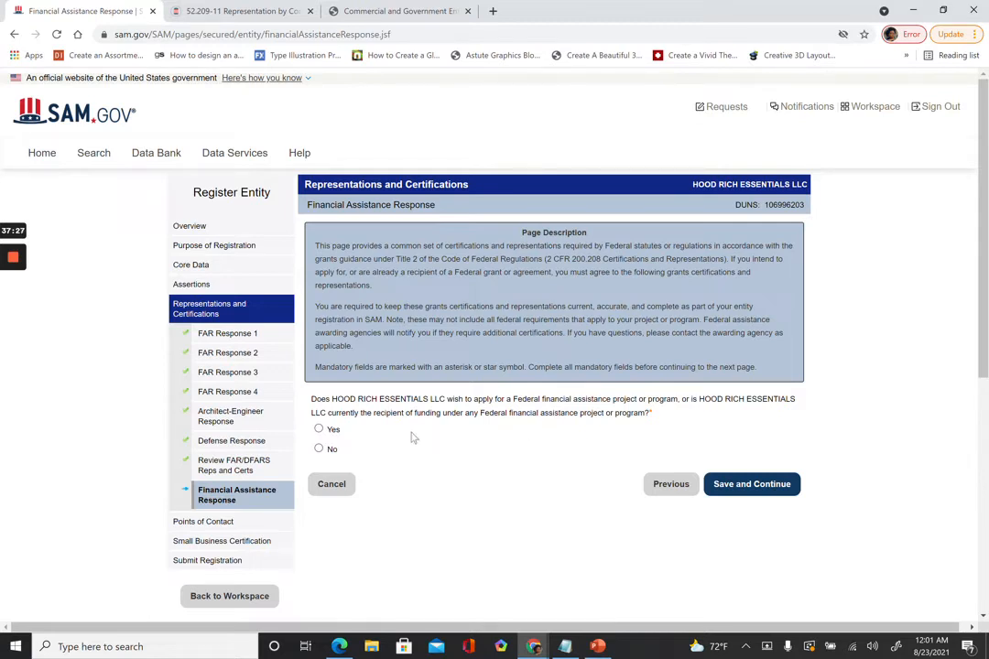
- Answer Yes to seeking federal financial assistance, tick the grant certification, and save
{"action": "left_click", "coordinate": [319, 429]}
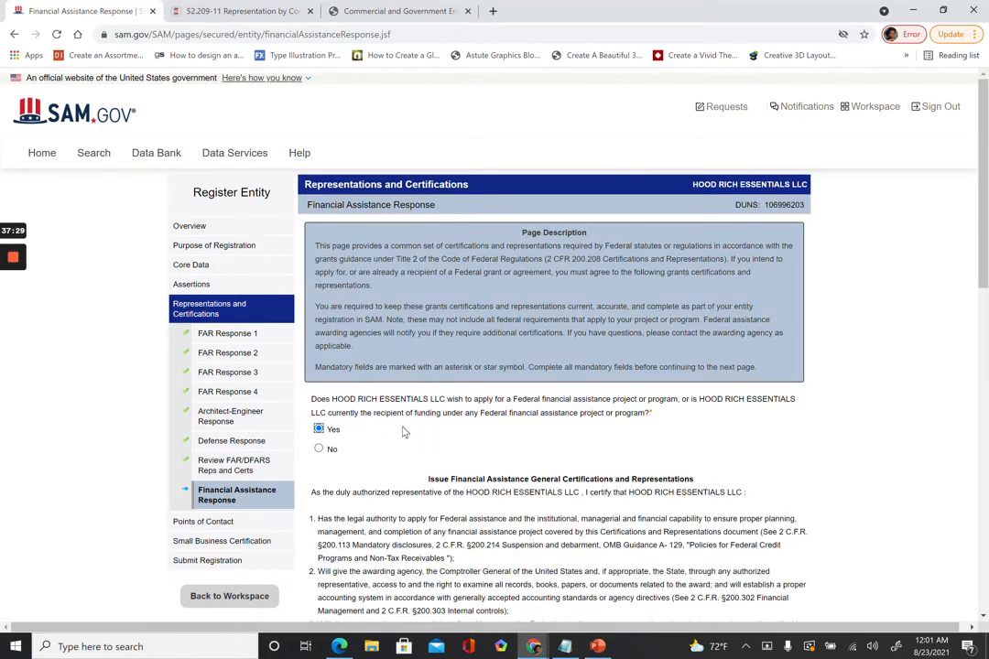
{"action": "scroll", "coordinate": [369, 433], "scroll_direction": "down", "scroll_amount": 3}
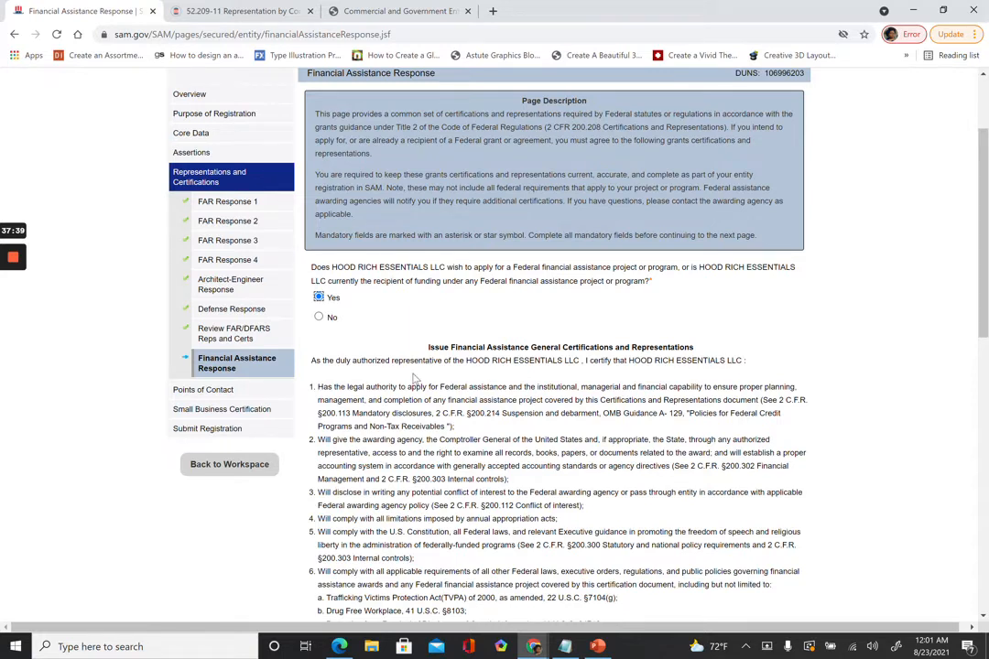
{"action": "scroll", "coordinate": [414, 377], "scroll_direction": "down", "scroll_amount": 3}
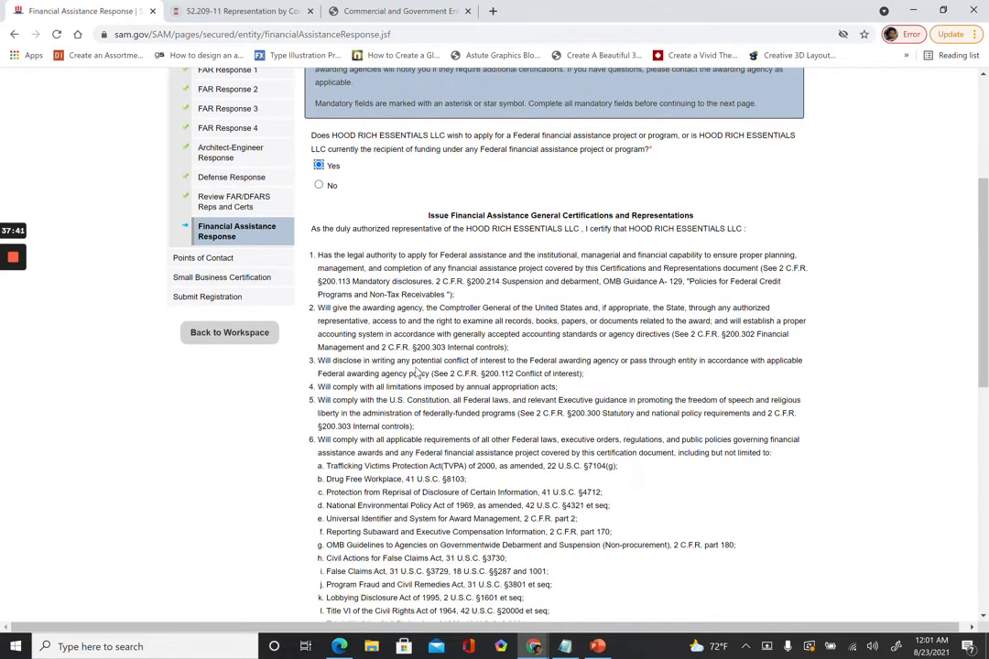
{"action": "scroll", "coordinate": [417, 374], "scroll_direction": "down", "scroll_amount": 3}
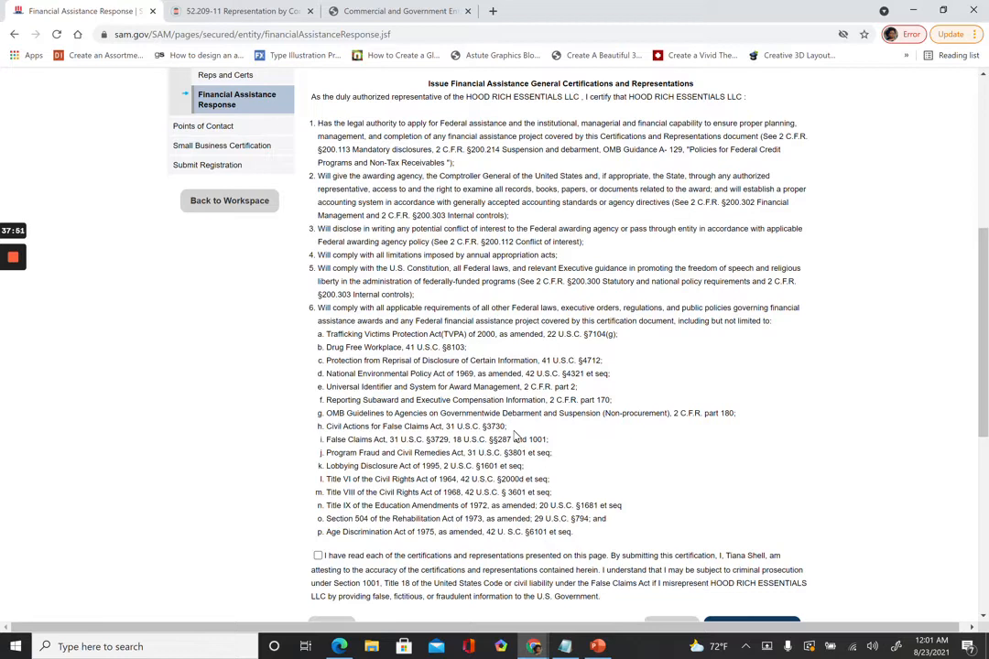
{"action": "scroll", "coordinate": [515, 437], "scroll_direction": "down", "scroll_amount": 3}
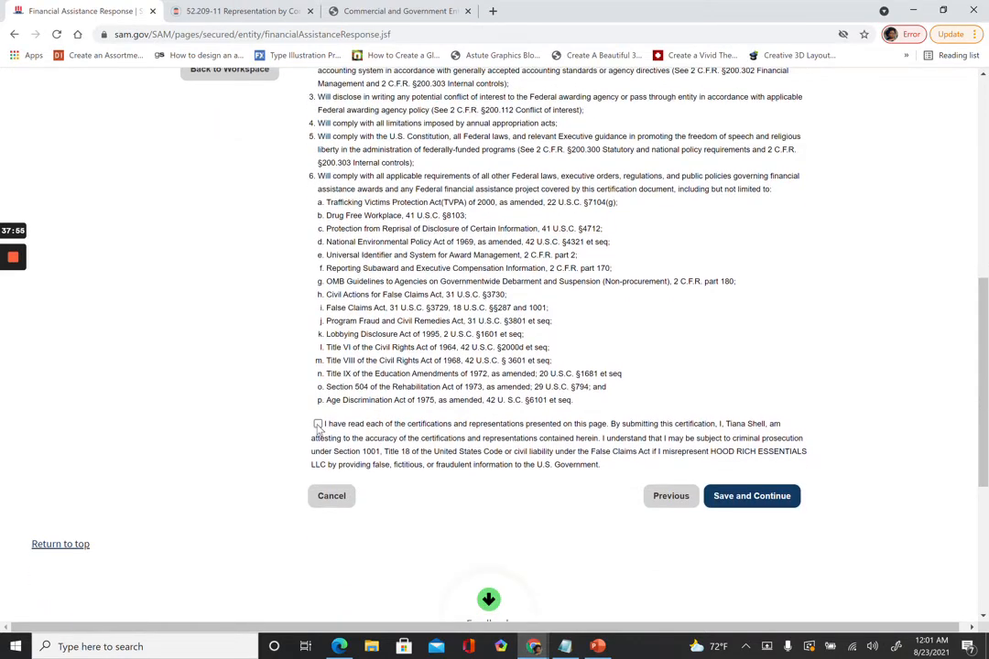
{"action": "left_click", "coordinate": [318, 425]}
{"action": "scroll", "coordinate": [772, 465], "scroll_direction": "up", "scroll_amount": 3}
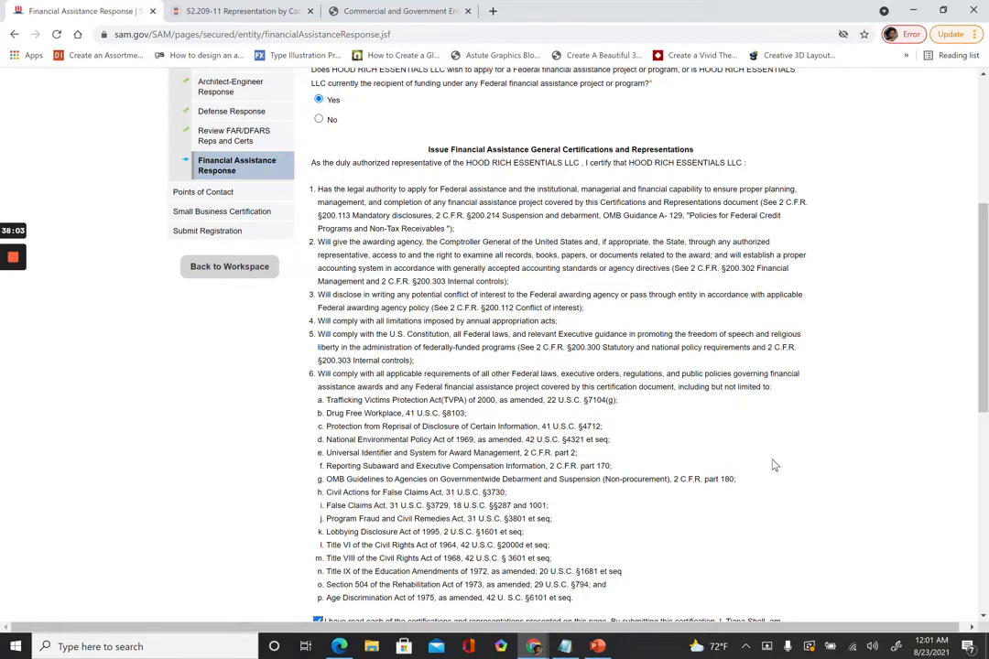
{"action": "scroll", "coordinate": [773, 465], "scroll_direction": "down", "scroll_amount": 3}
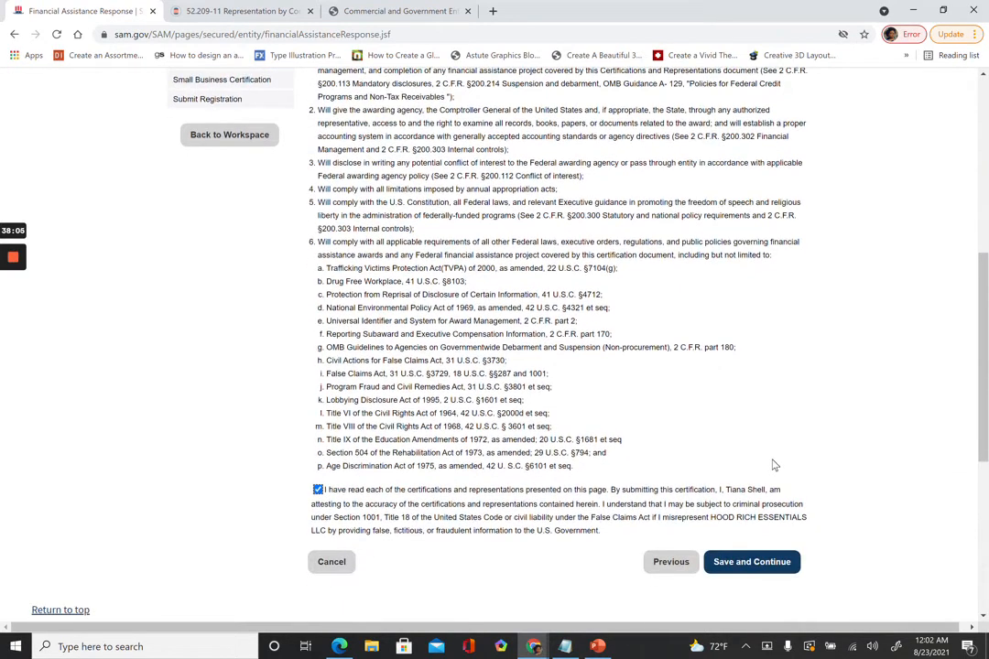
{"action": "left_click", "coordinate": [766, 501]}
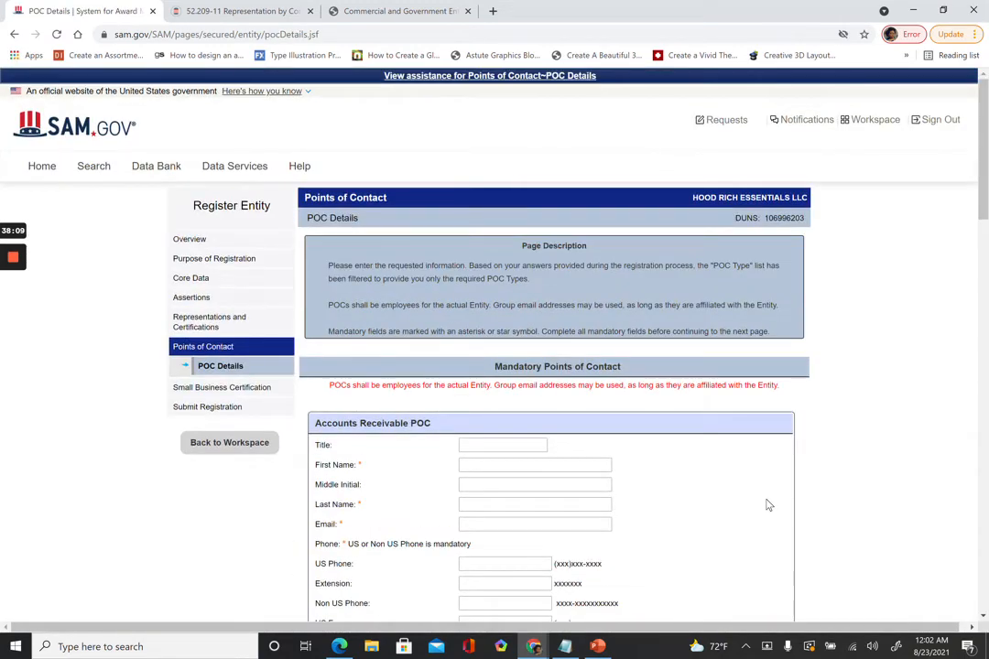
{"action": "scroll", "coordinate": [768, 504], "scroll_direction": "down", "scroll_amount": 1}
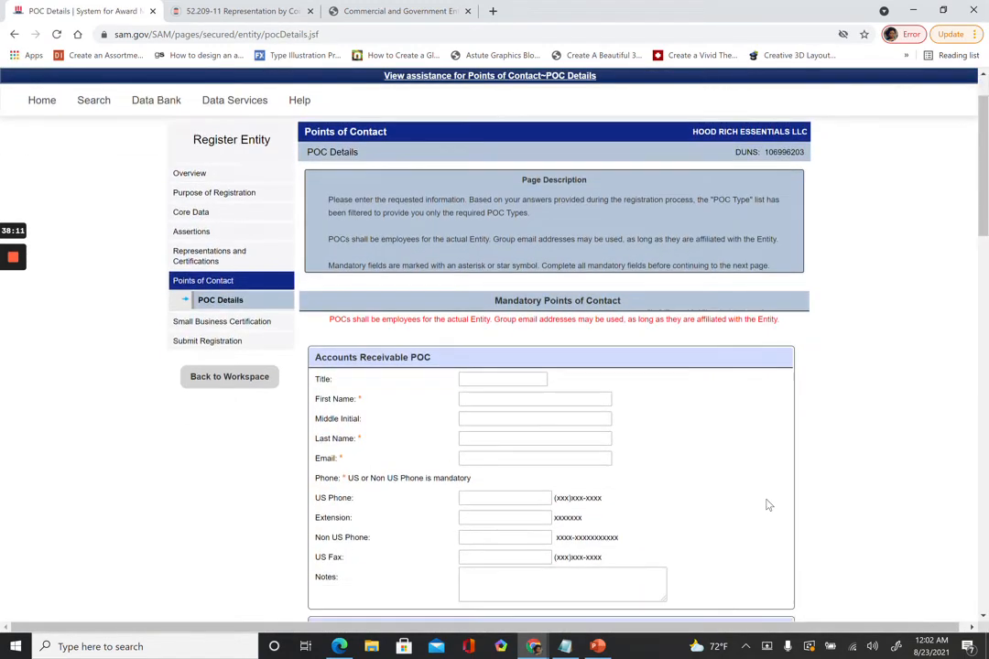
{"action": "scroll", "coordinate": [768, 505], "scroll_direction": "down", "scroll_amount": 1}
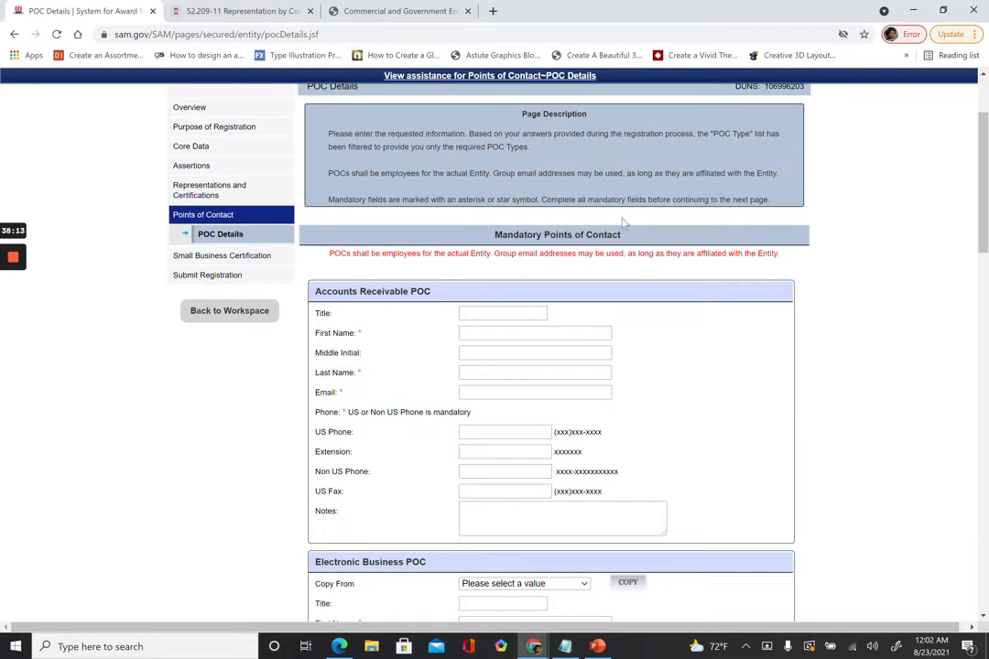
{"action": "scroll", "coordinate": [523, 338], "scroll_direction": "down", "scroll_amount": 2}
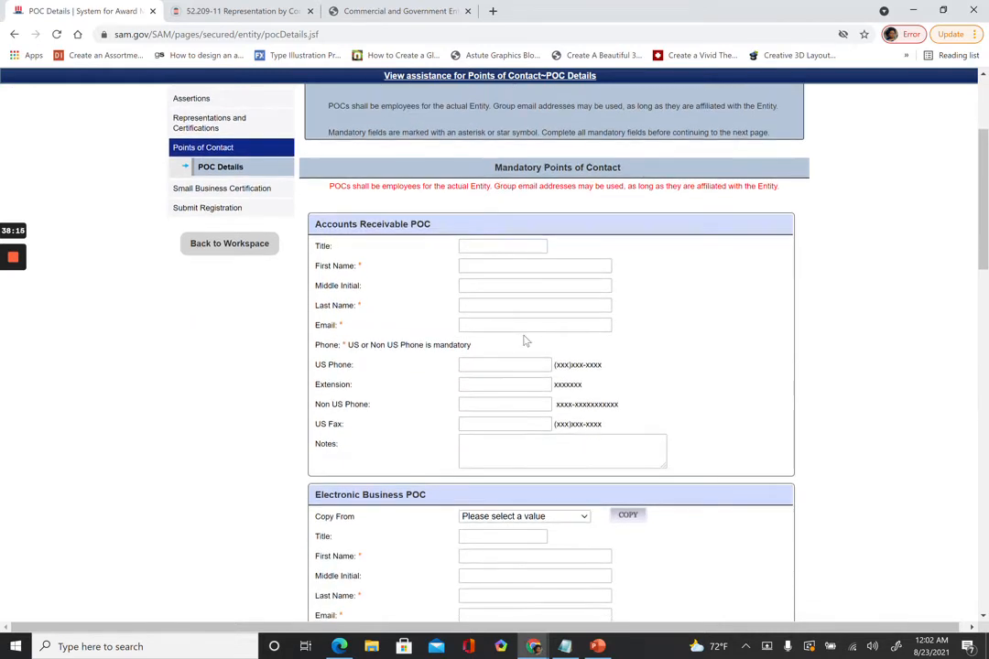
{"action": "scroll", "coordinate": [550, 366], "scroll_direction": "down", "scroll_amount": 1}
{"action": "scroll", "coordinate": [549, 366], "scroll_direction": "up", "scroll_amount": 3}
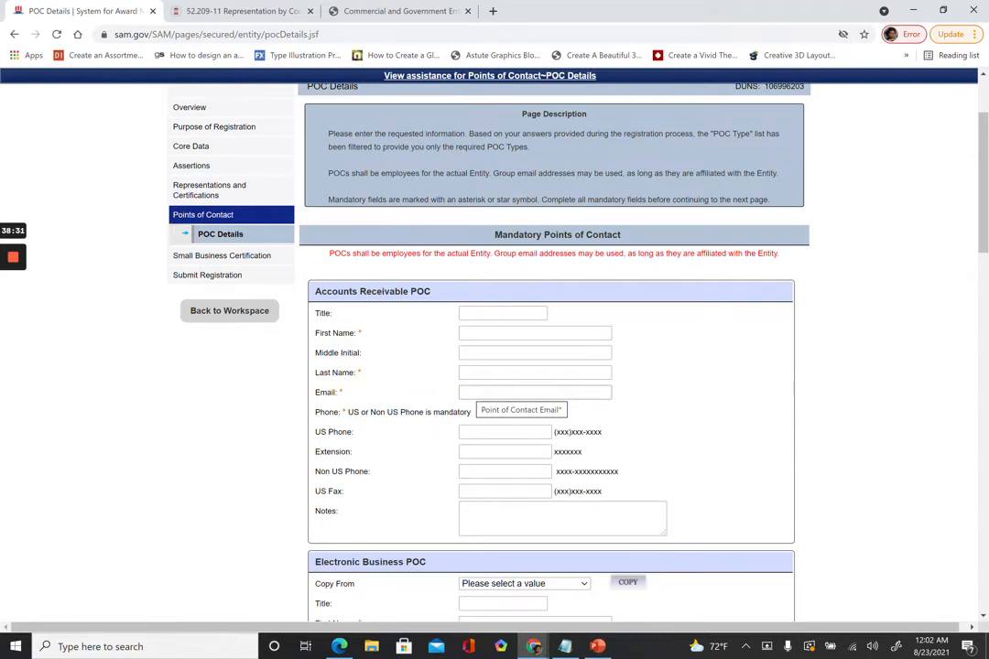
{"action": "scroll", "coordinate": [434, 318], "scroll_direction": "down", "scroll_amount": 3}
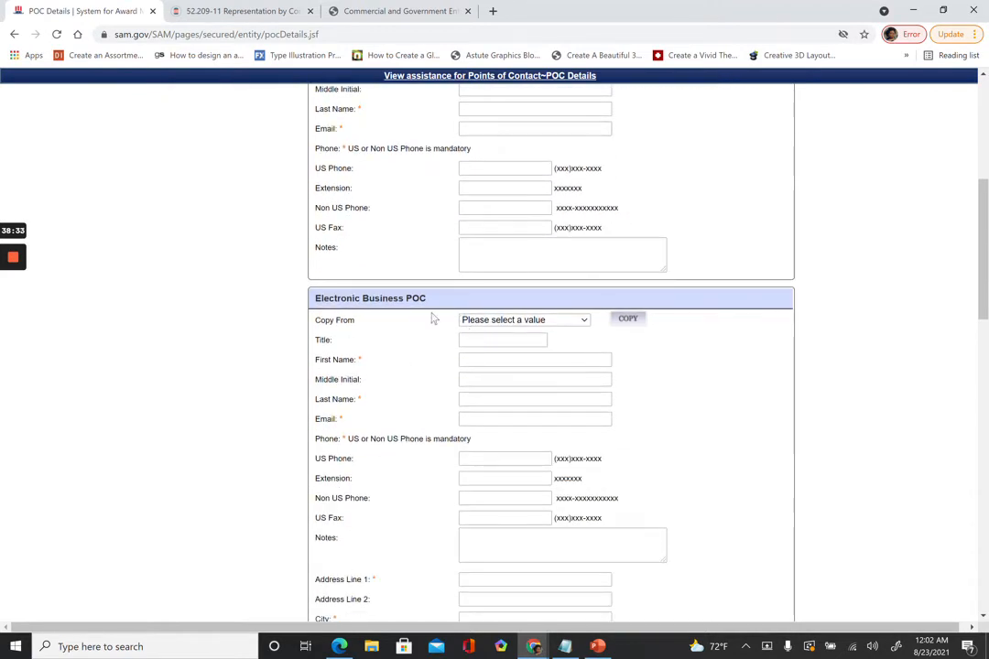
{"action": "scroll", "coordinate": [434, 317], "scroll_direction": "down", "scroll_amount": 2}
{"action": "scroll", "coordinate": [484, 409], "scroll_direction": "down", "scroll_amount": 4}
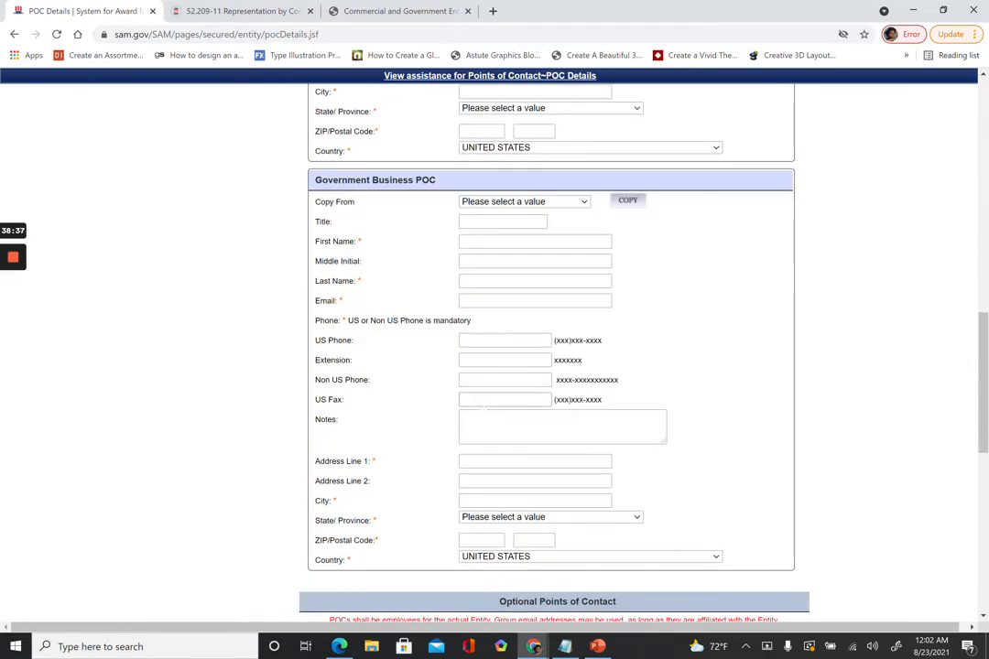
{"action": "scroll", "coordinate": [484, 409], "scroll_direction": "down", "scroll_amount": 4}
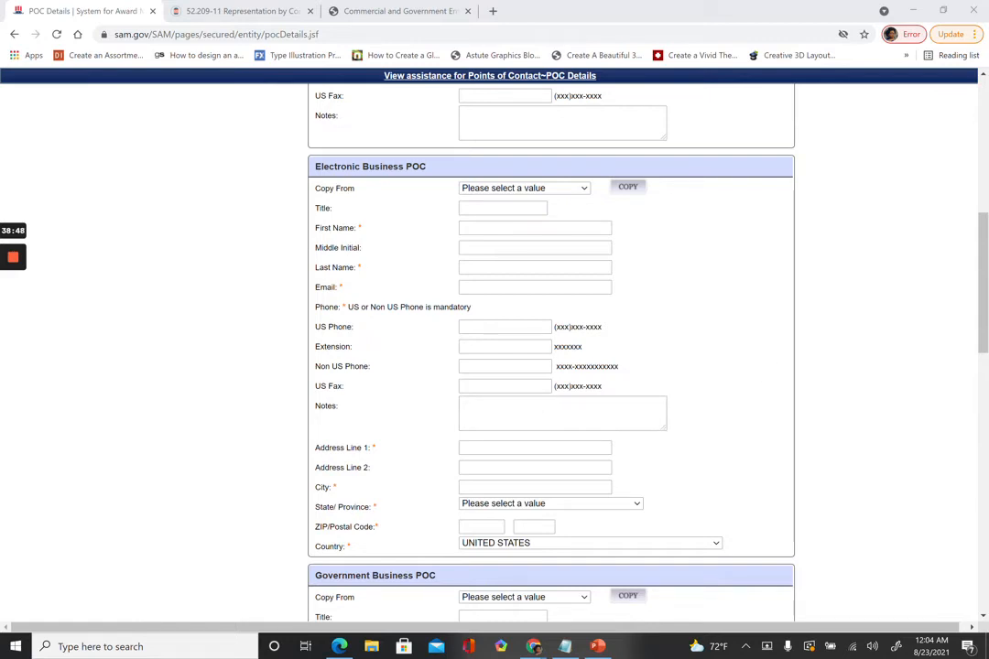
- Pick Accounts Receivable POC as the copy source and start the Electronic Business contact's first name
{"action": "left_click", "coordinate": [549, 189]}
{"action": "left_click", "coordinate": [541, 226]}
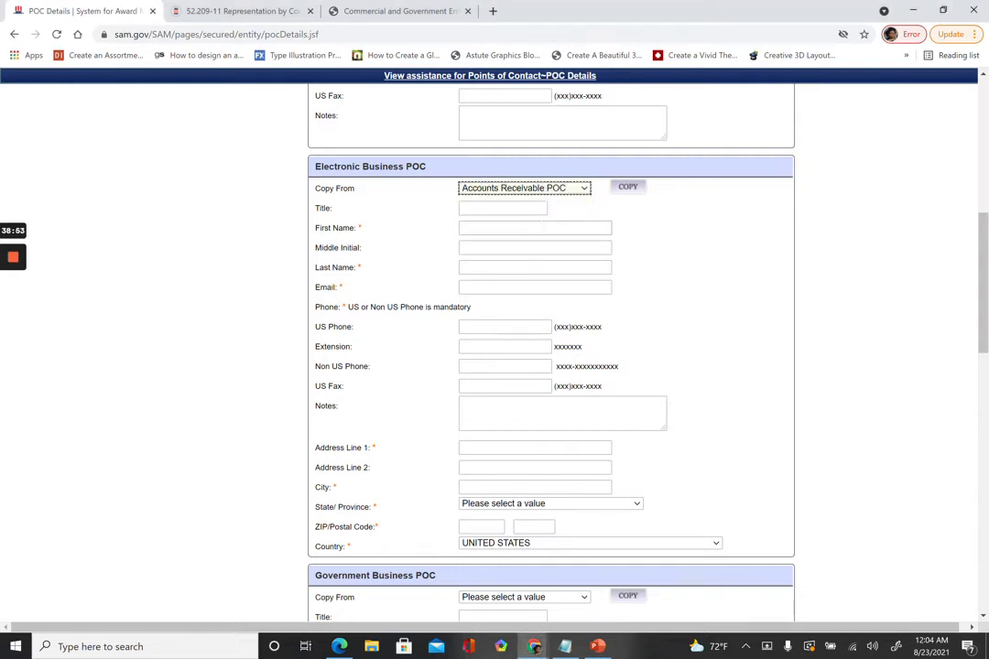
{"action": "left_click", "coordinate": [485, 229]}
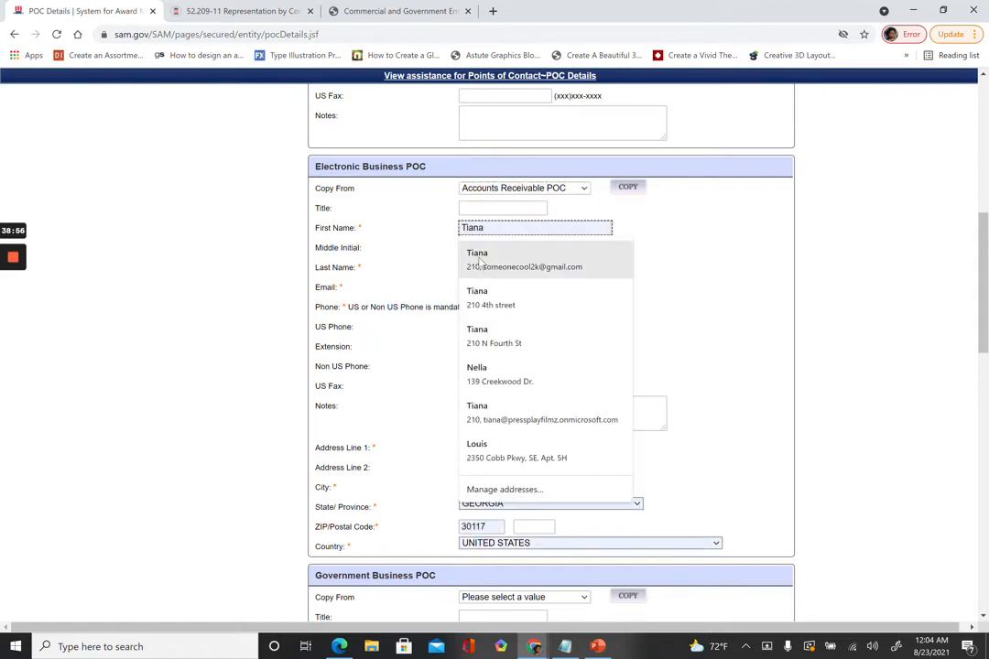
{"action": "type", "text": "t"}
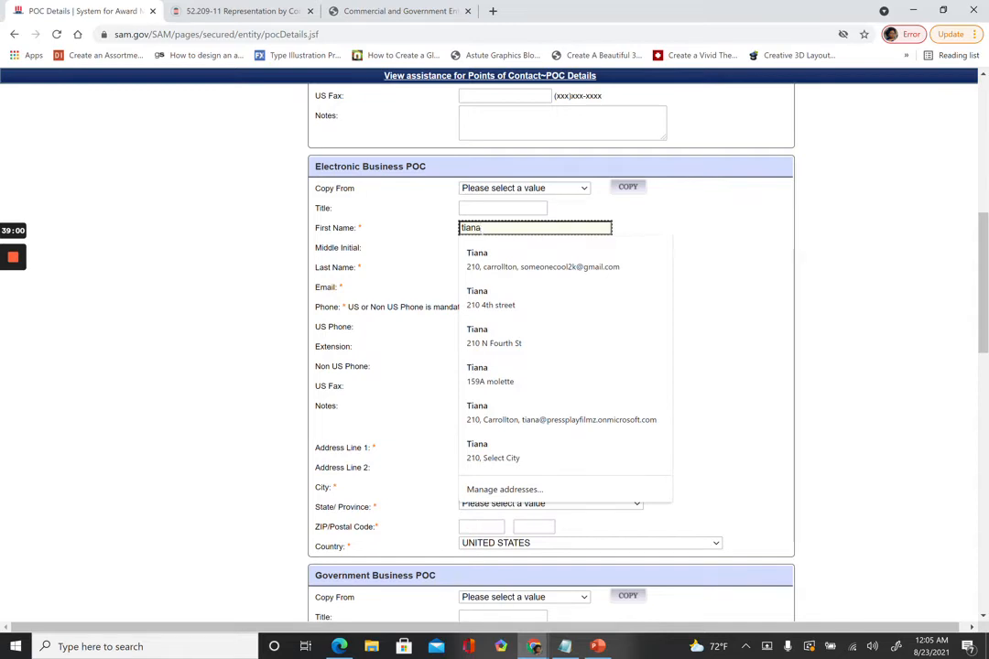
{"action": "key", "text": "Tab"}
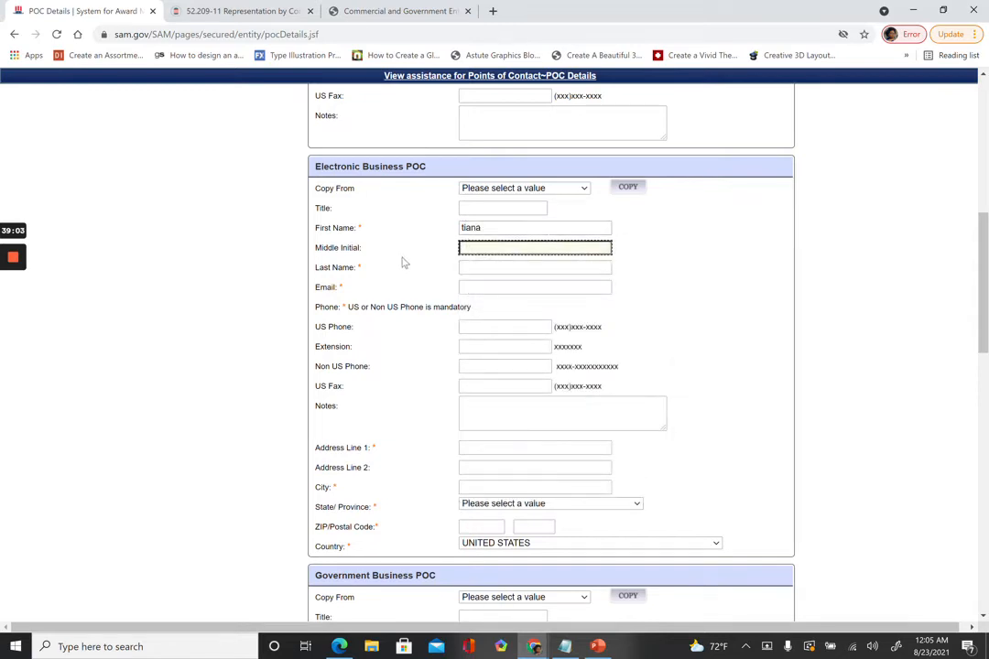
{"action": "scroll", "coordinate": [430, 291], "scroll_direction": "down", "scroll_amount": 4}
{"action": "scroll", "coordinate": [430, 366], "scroll_direction": "down", "scroll_amount": 4}
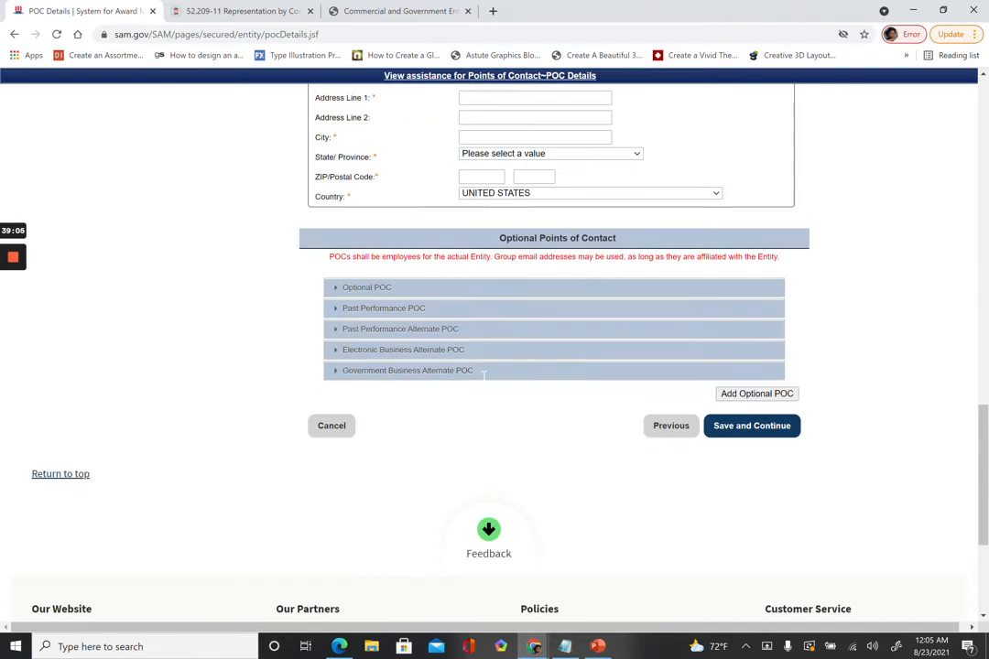
{"action": "left_click", "coordinate": [13, 311]}
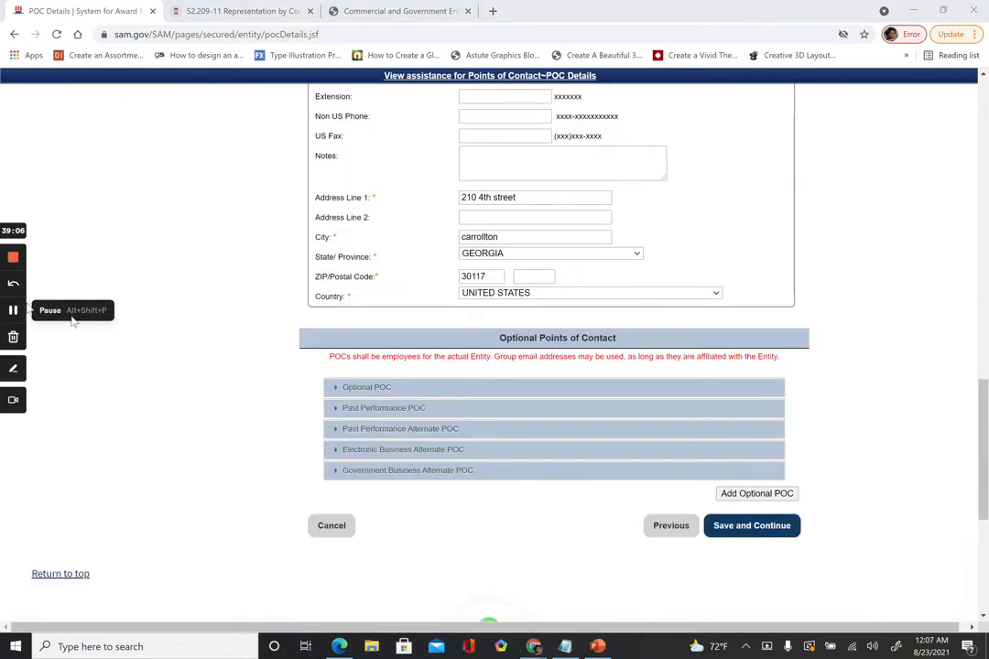
- Fill the Optional POC by copying the Electronic Business POC's details
{"action": "scroll", "coordinate": [536, 382], "scroll_direction": "down", "scroll_amount": 1}
{"action": "scroll", "coordinate": [535, 382], "scroll_direction": "down", "scroll_amount": 2}
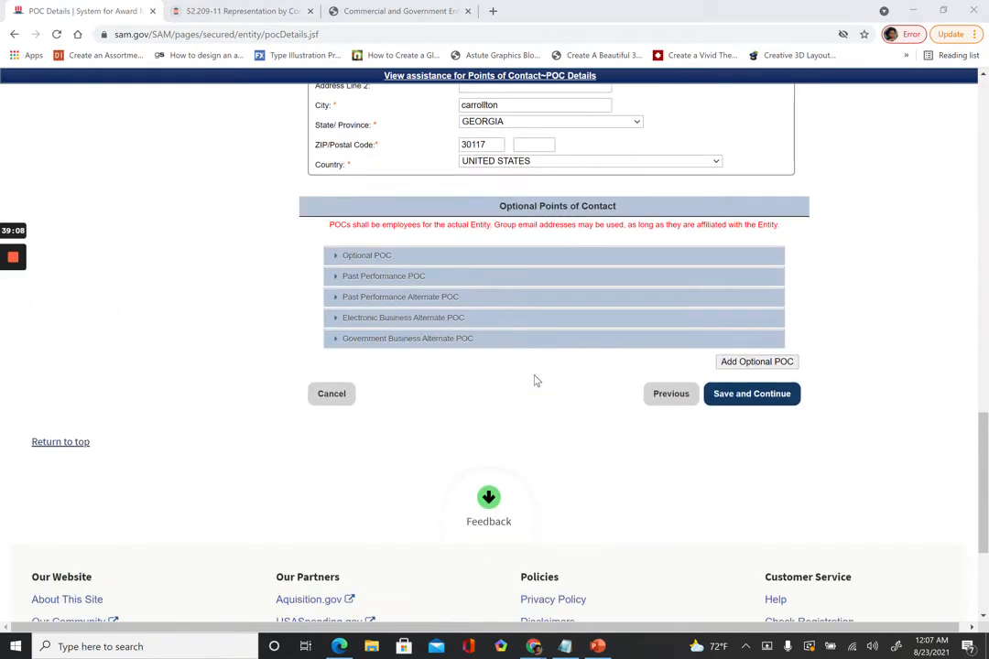
{"action": "left_click", "coordinate": [377, 190]}
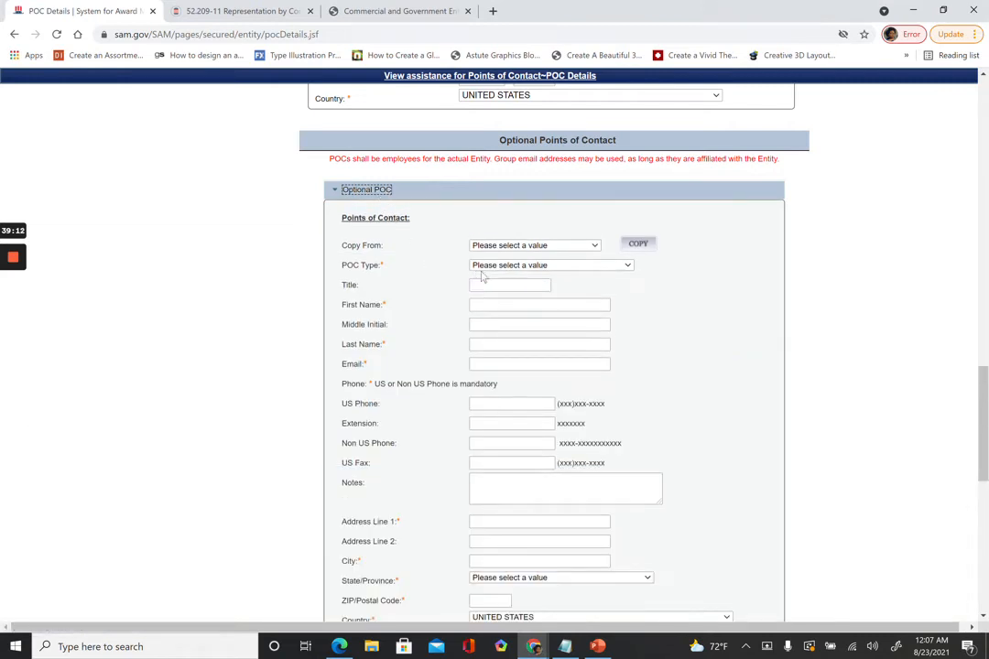
{"action": "scroll", "coordinate": [563, 270], "scroll_direction": "down", "scroll_amount": 2}
{"action": "scroll", "coordinate": [563, 272], "scroll_direction": "up", "scroll_amount": 2}
{"action": "left_click", "coordinate": [562, 246]}
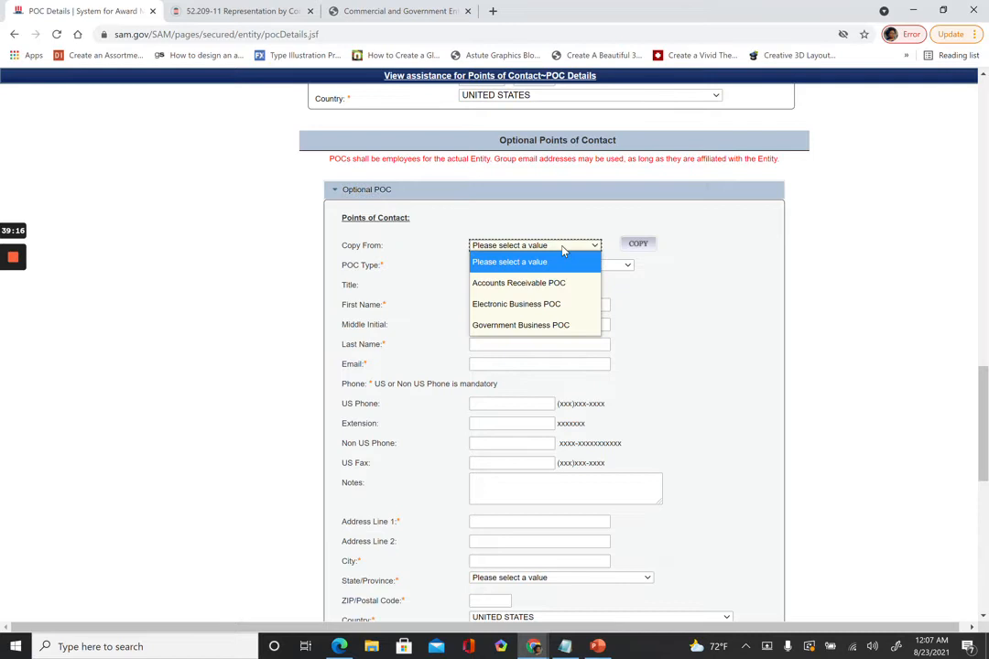
{"action": "left_click", "coordinate": [562, 303]}
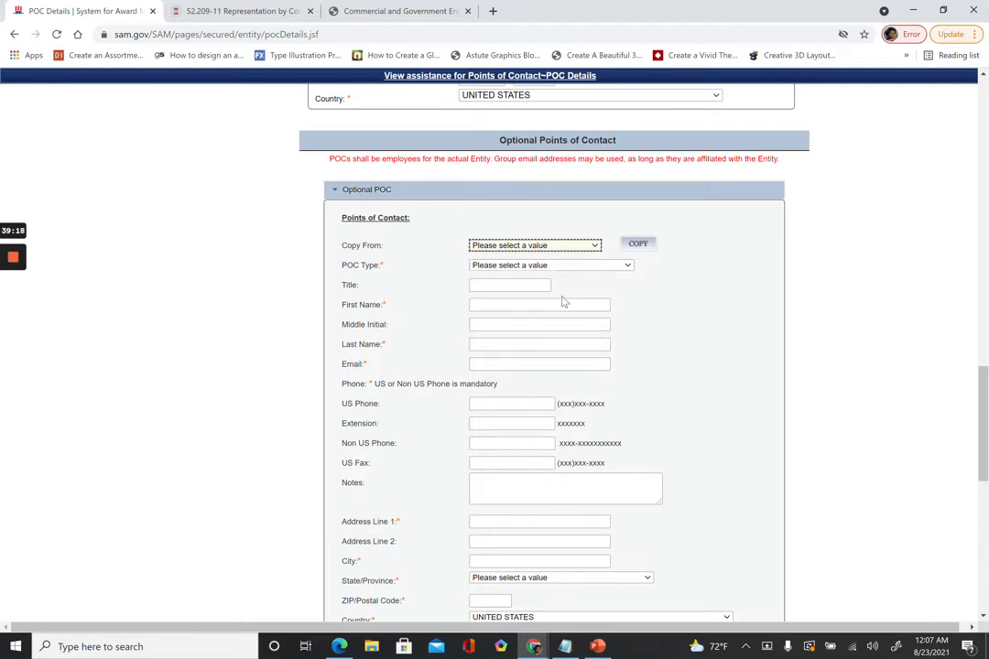
{"action": "left_click", "coordinate": [638, 243]}
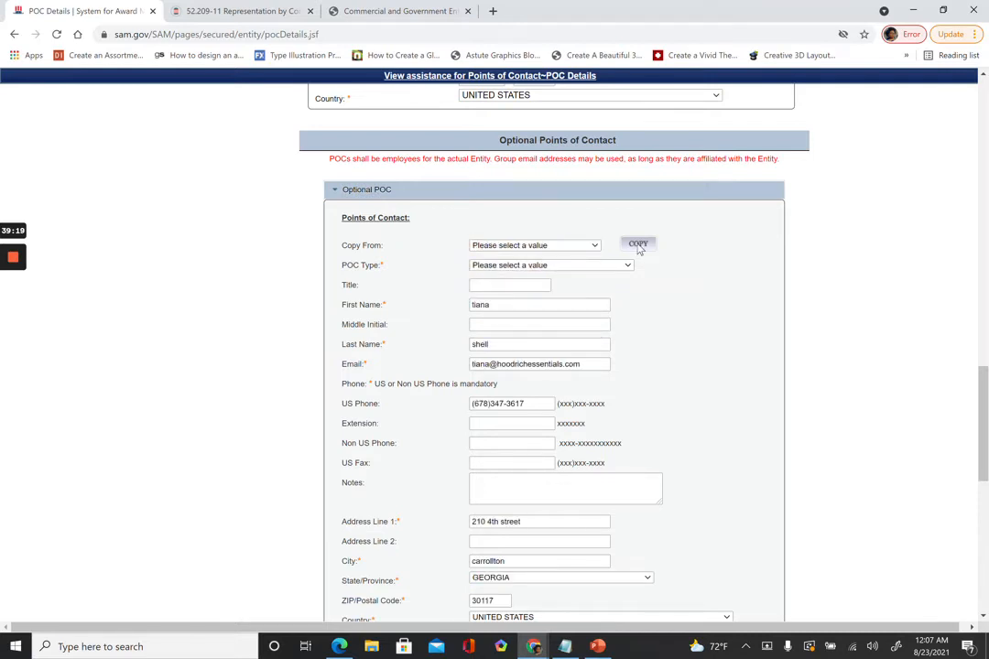
{"action": "left_click", "coordinate": [549, 266]}
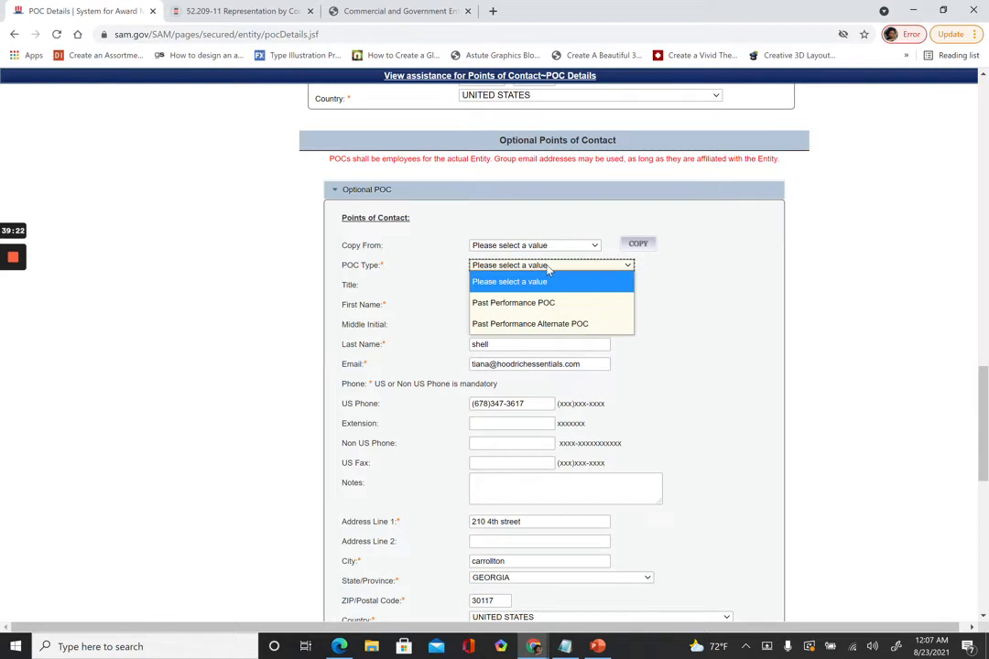
{"action": "left_click", "coordinate": [550, 281]}
- Copy the Electronic Business POC details into the Past Performance POC and its Alternate
{"action": "scroll", "coordinate": [651, 305], "scroll_direction": "down", "scroll_amount": 3}
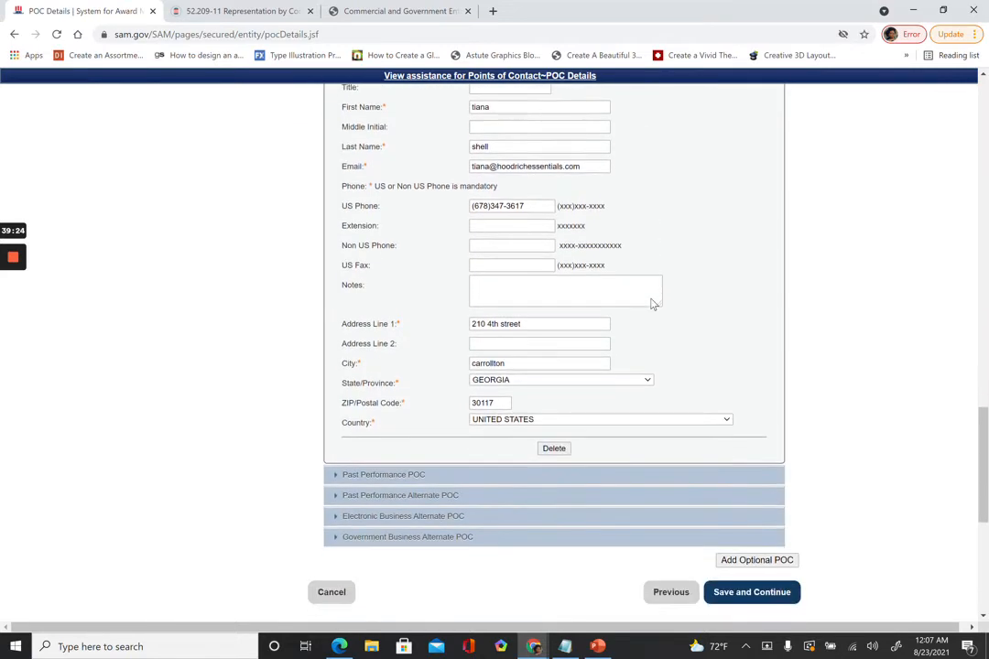
{"action": "scroll", "coordinate": [651, 305], "scroll_direction": "down", "scroll_amount": 2}
{"action": "left_click", "coordinate": [524, 345]}
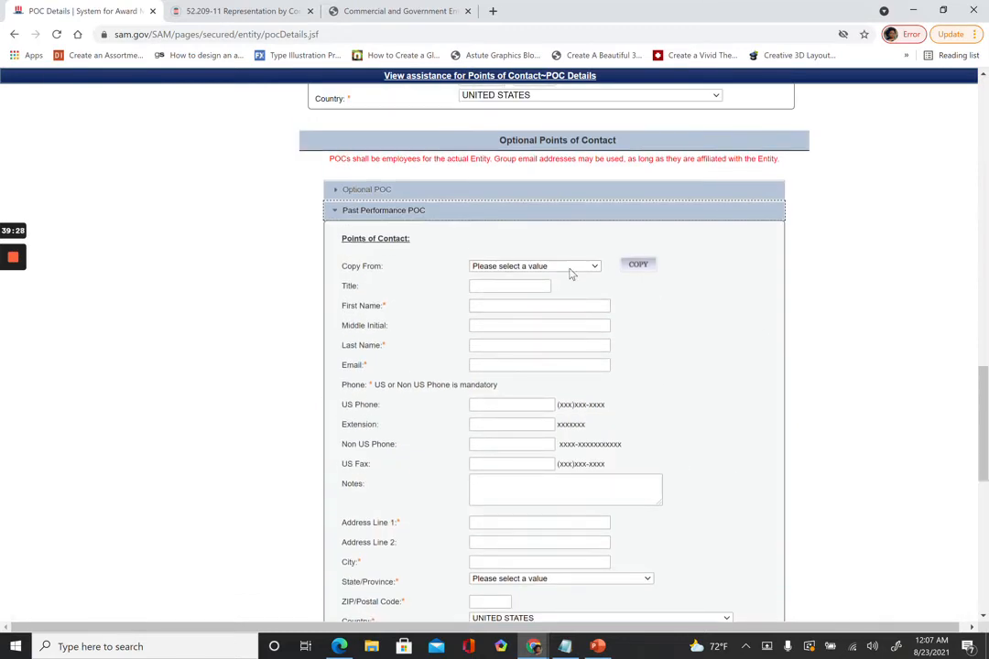
{"action": "left_click", "coordinate": [569, 269]}
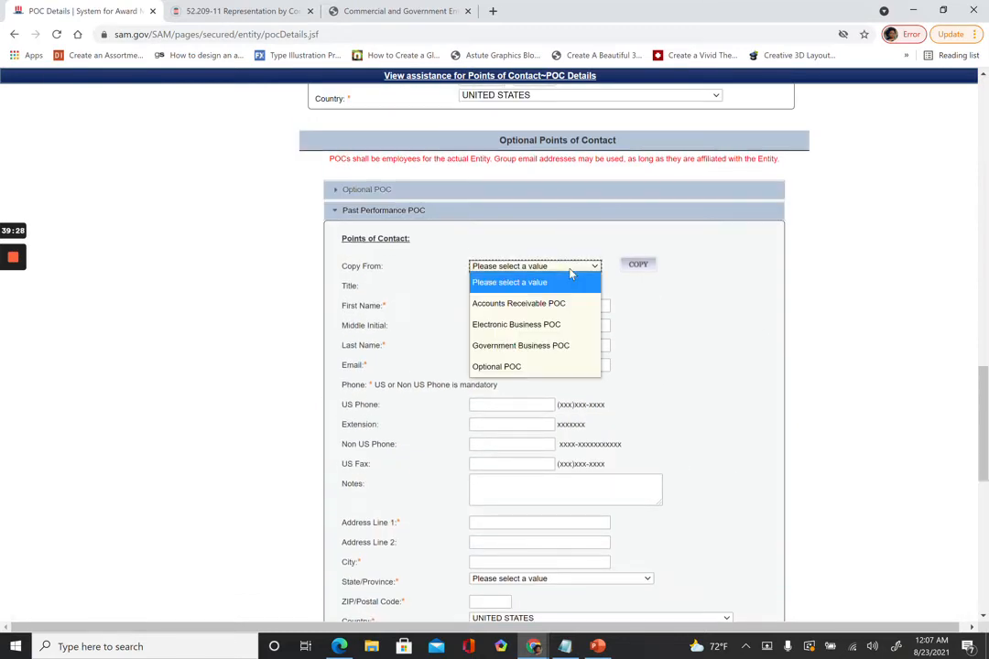
{"action": "left_click", "coordinate": [561, 324]}
{"action": "left_click", "coordinate": [638, 264]}
{"action": "scroll", "coordinate": [626, 302], "scroll_direction": "down", "scroll_amount": 1}
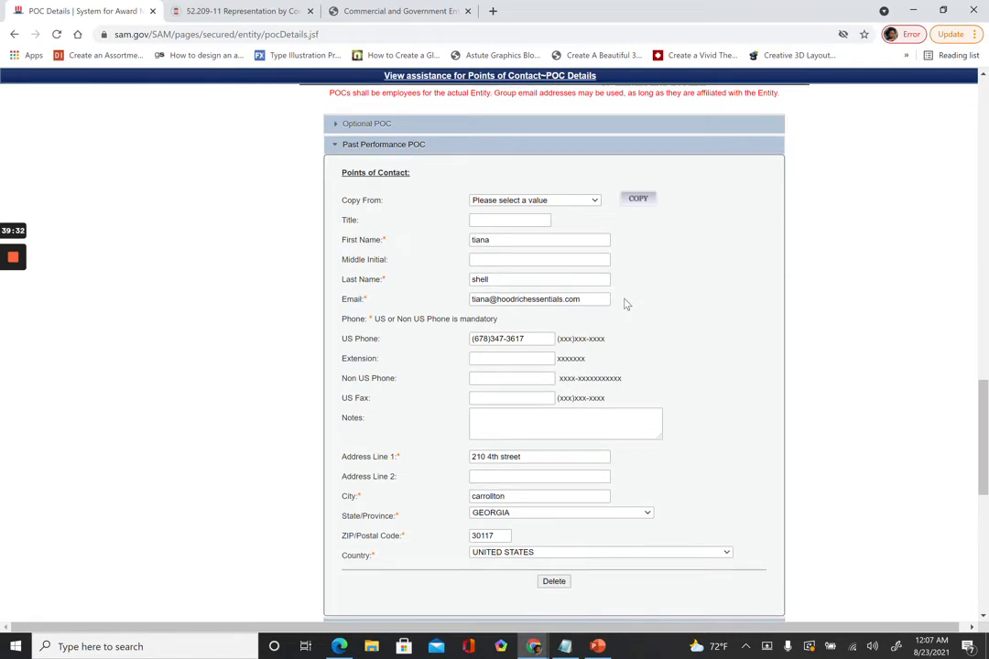
{"action": "scroll", "coordinate": [626, 304], "scroll_direction": "down", "scroll_amount": 5}
{"action": "left_click", "coordinate": [476, 305]}
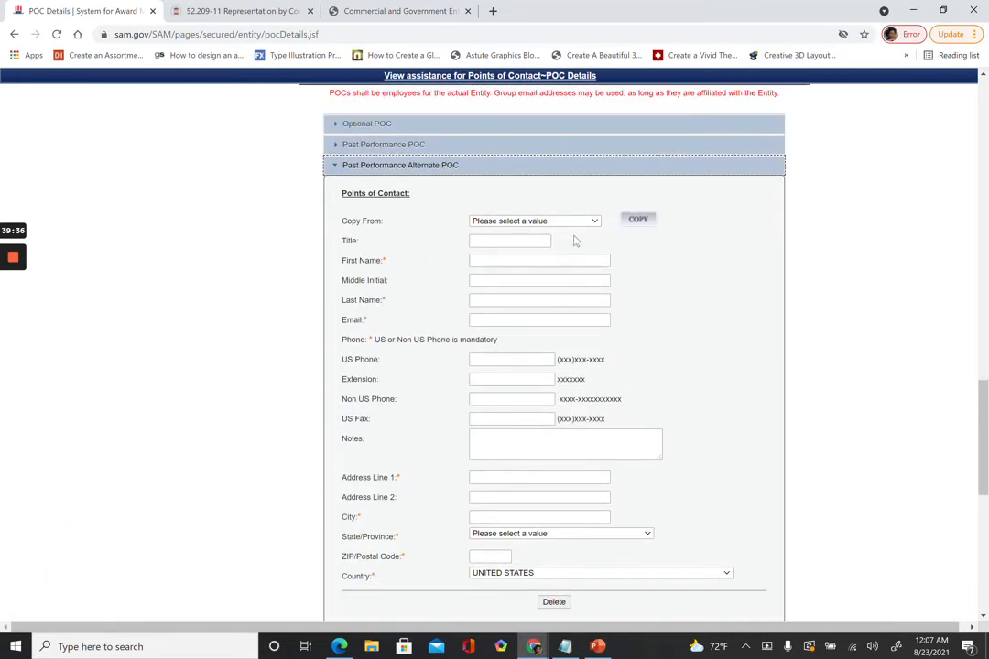
{"action": "left_click", "coordinate": [567, 221]}
{"action": "left_click", "coordinate": [561, 279]}
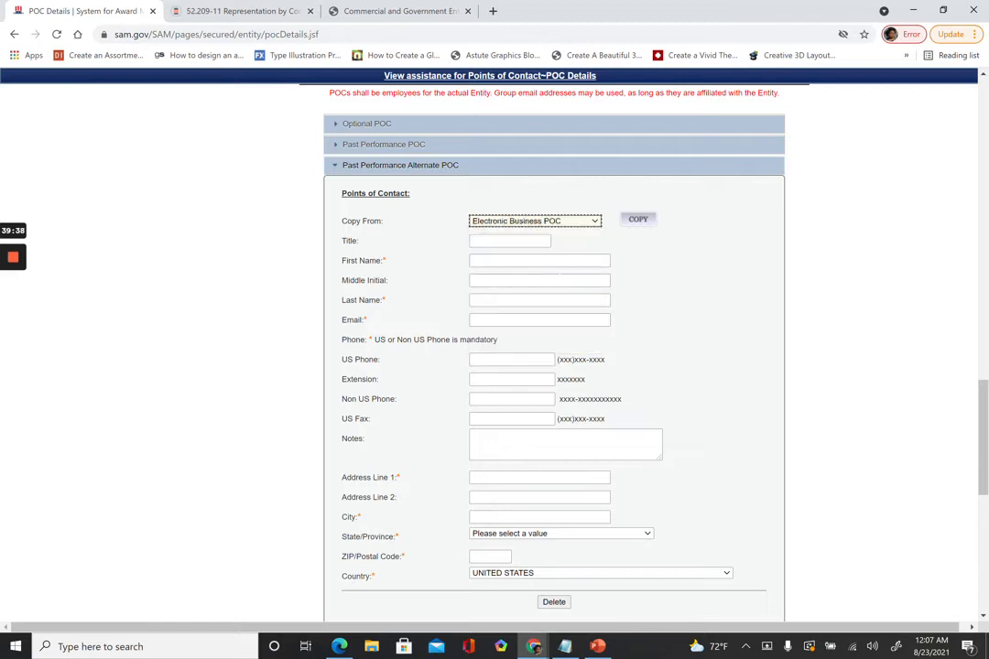
{"action": "left_click", "coordinate": [638, 219]}
- Fill the Electronic Business Alternate POC with the Electronic Business POC's details
{"action": "scroll", "coordinate": [635, 225], "scroll_direction": "down", "scroll_amount": 3}
{"action": "scroll", "coordinate": [590, 324], "scroll_direction": "down", "scroll_amount": 2}
{"action": "left_click", "coordinate": [549, 257]}
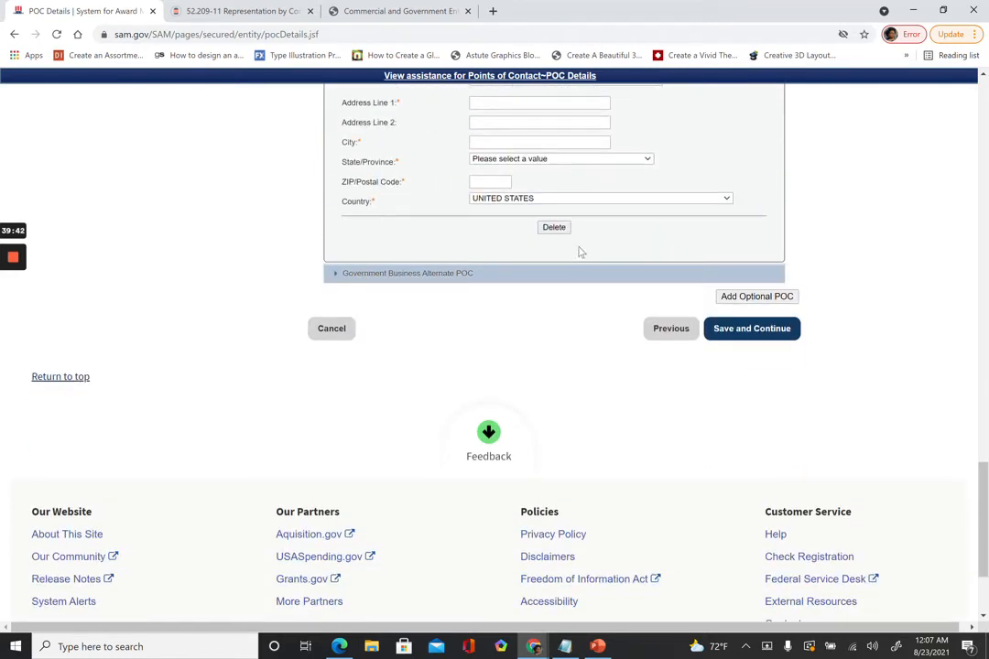
{"action": "scroll", "coordinate": [579, 252], "scroll_direction": "up", "scroll_amount": 5}
{"action": "left_click", "coordinate": [593, 242]}
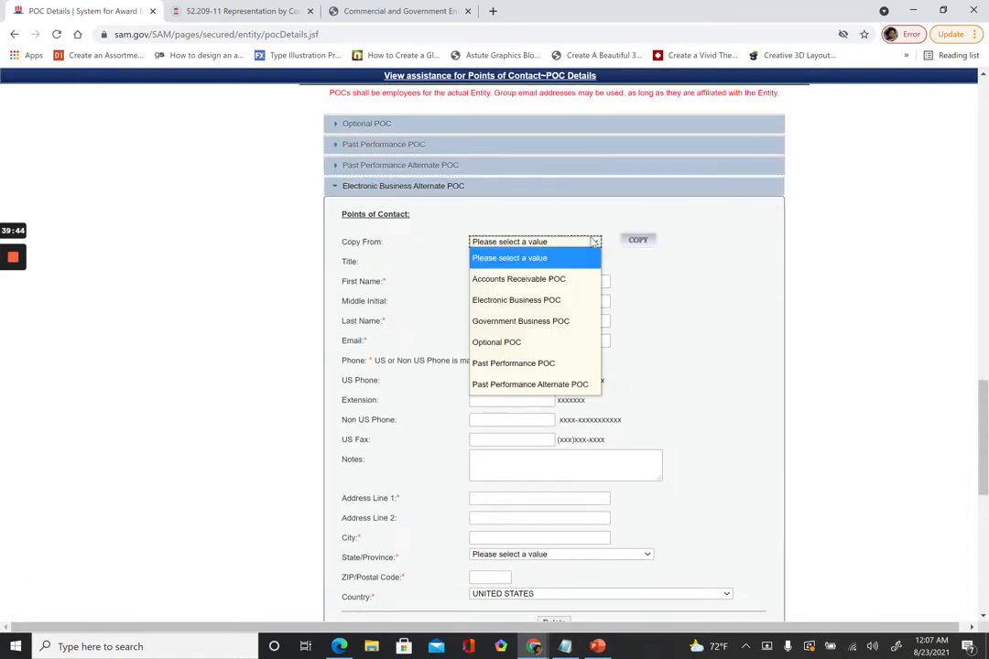
{"action": "left_click", "coordinate": [565, 300]}
{"action": "left_click", "coordinate": [638, 240]}
- Copy the Electronic Business POC details into the Government Business Alternate POC
{"action": "scroll", "coordinate": [633, 242], "scroll_direction": "down", "scroll_amount": 5}
{"action": "left_click", "coordinate": [546, 206]}
{"action": "scroll", "coordinate": [584, 259], "scroll_direction": "up", "scroll_amount": 3}
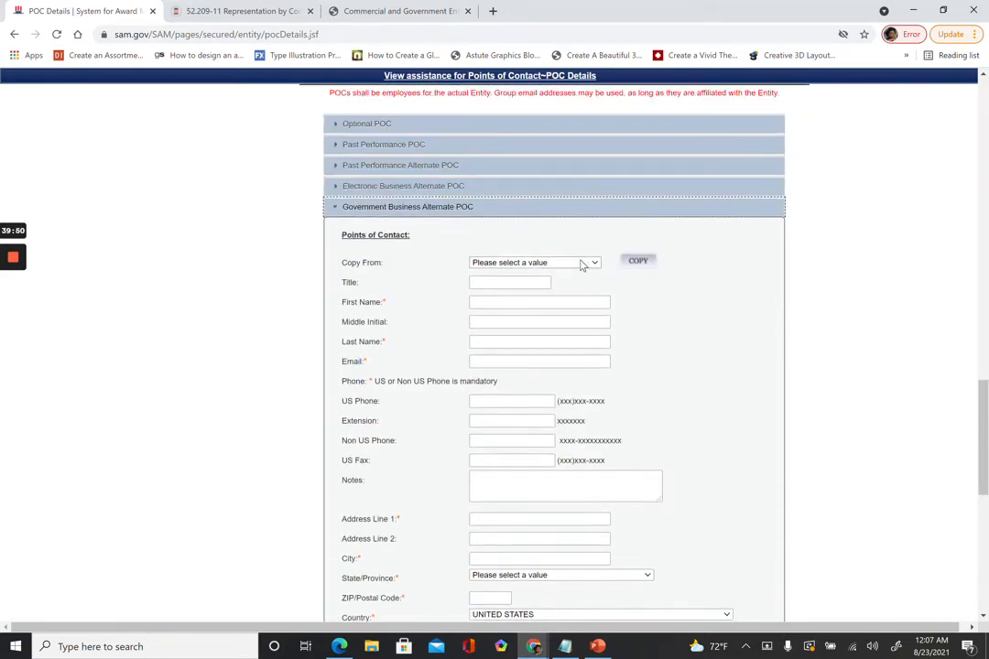
{"action": "left_click", "coordinate": [580, 263]}
{"action": "left_click", "coordinate": [567, 323]}
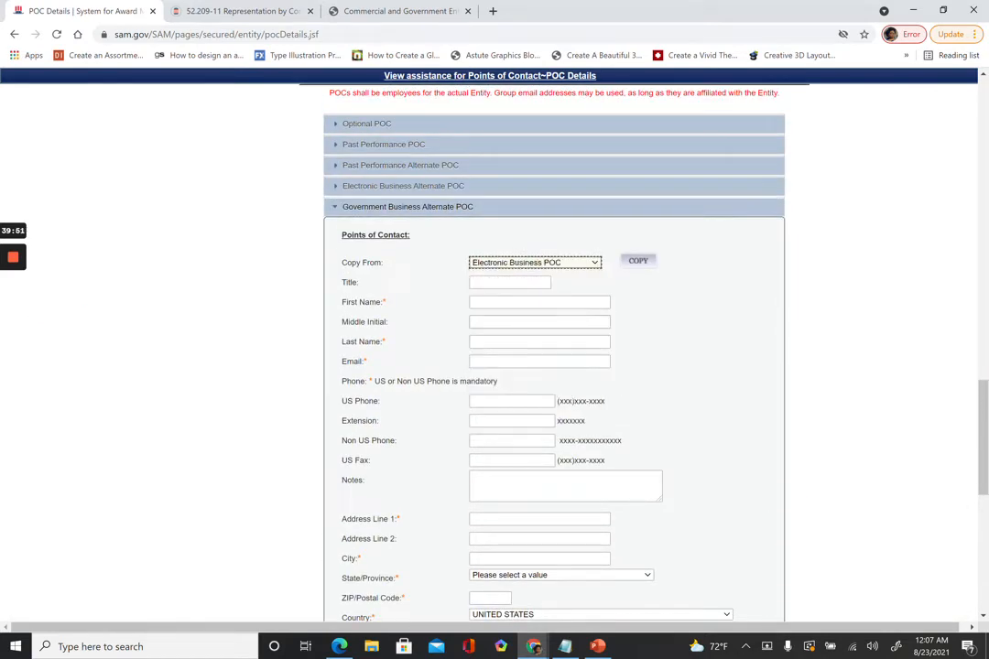
{"action": "left_click", "coordinate": [638, 266]}
{"action": "scroll", "coordinate": [638, 265], "scroll_direction": "down", "scroll_amount": 5}
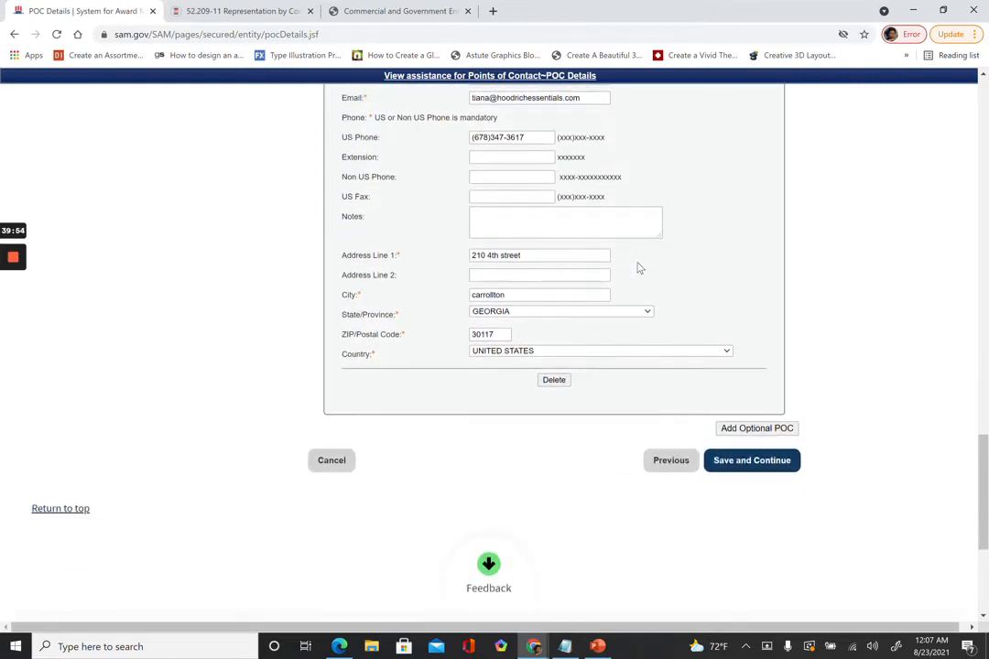
{"action": "scroll", "coordinate": [638, 265], "scroll_direction": "down", "scroll_amount": 1}
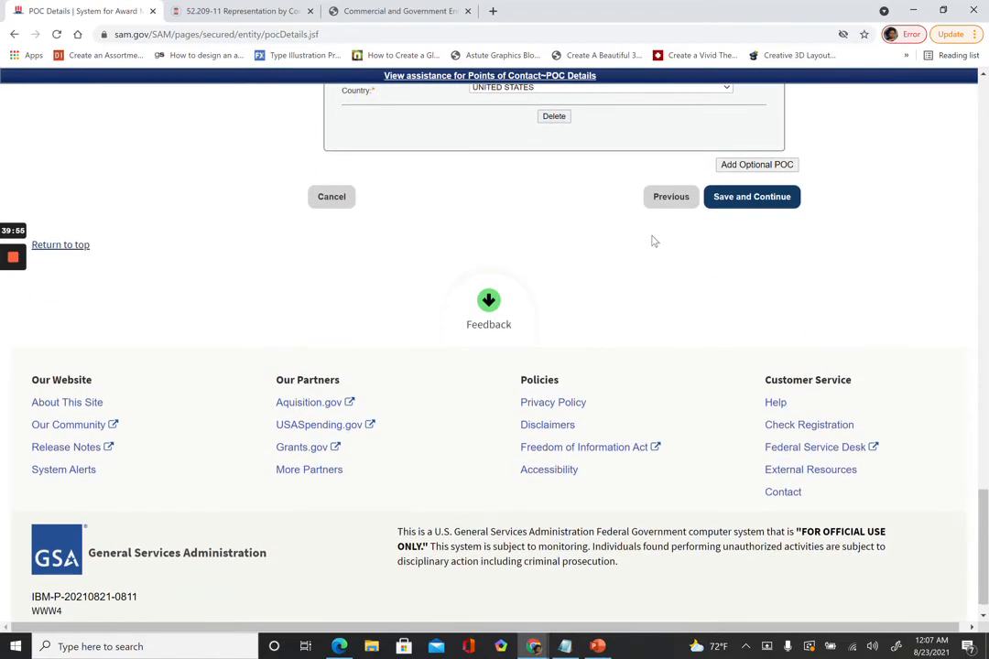
- Save the points of contact with Save and Continue to reach the SBA Supplemental page
{"action": "left_click", "coordinate": [743, 198]}
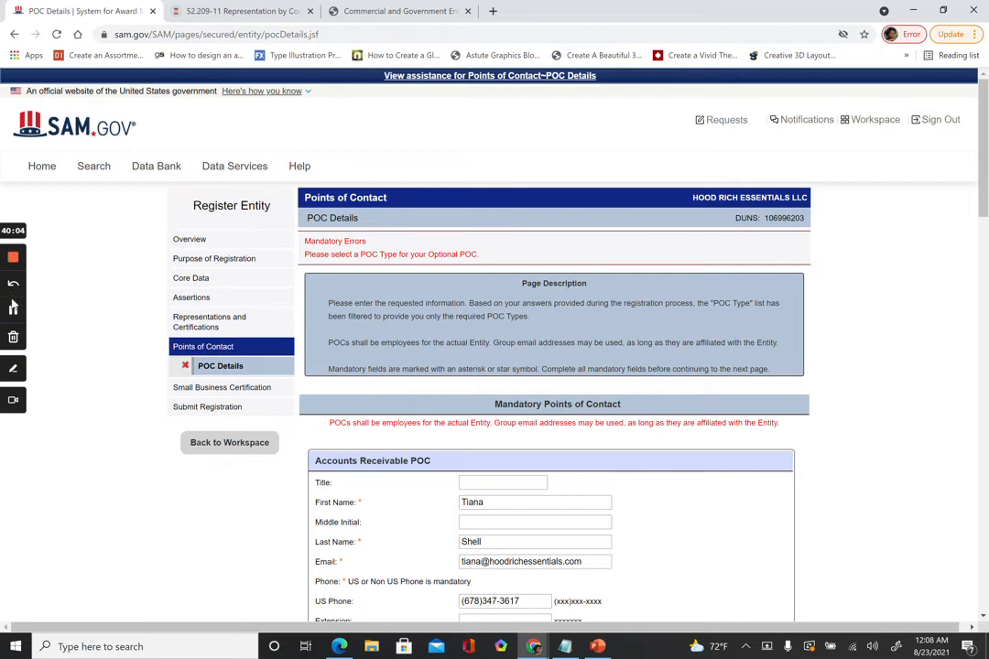
{"action": "left_click", "coordinate": [12, 306]}
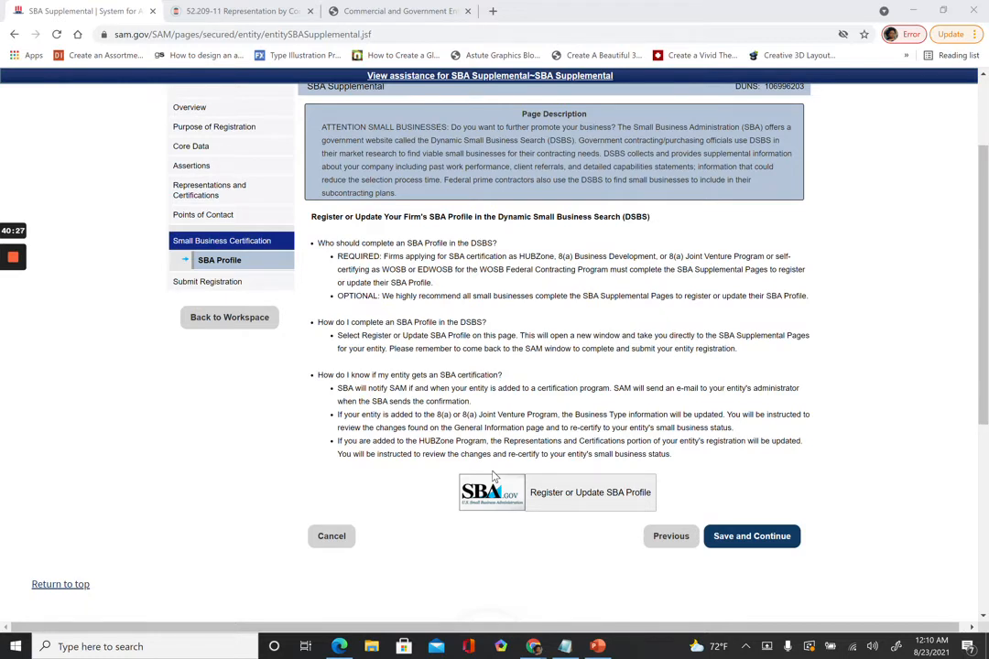
- Scroll down to the Register or Update SBA Profile button, dismissing stray browser menus
{"action": "mouse_move", "coordinate": [12, 317]}
{"action": "mouse_move", "coordinate": [15, 264]}
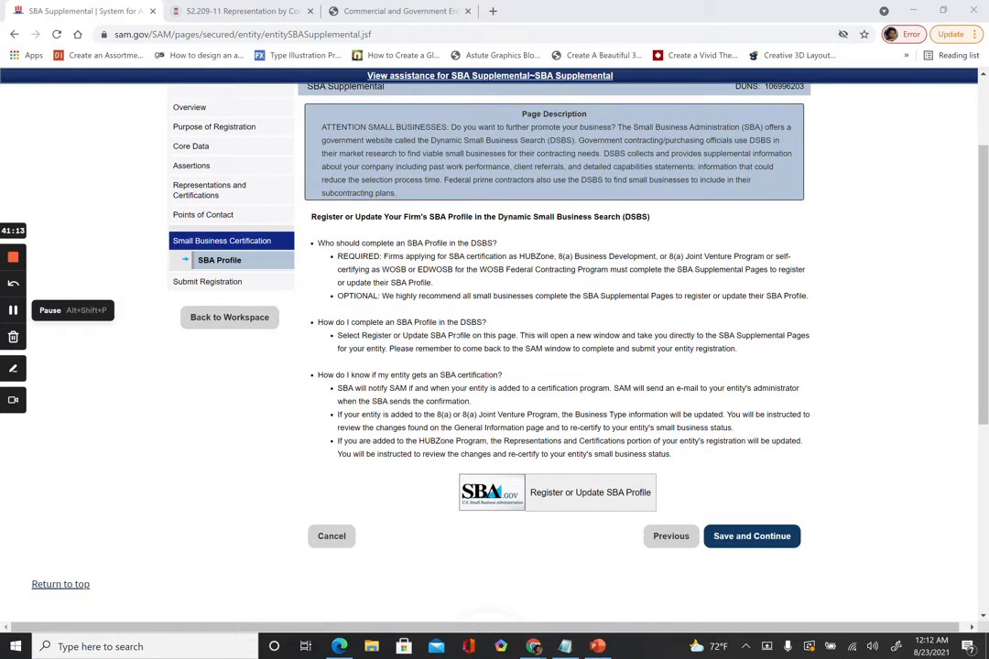
{"action": "scroll", "coordinate": [436, 219], "scroll_direction": "up", "scroll_amount": 3}
{"action": "scroll", "coordinate": [436, 219], "scroll_direction": "down", "scroll_amount": 2}
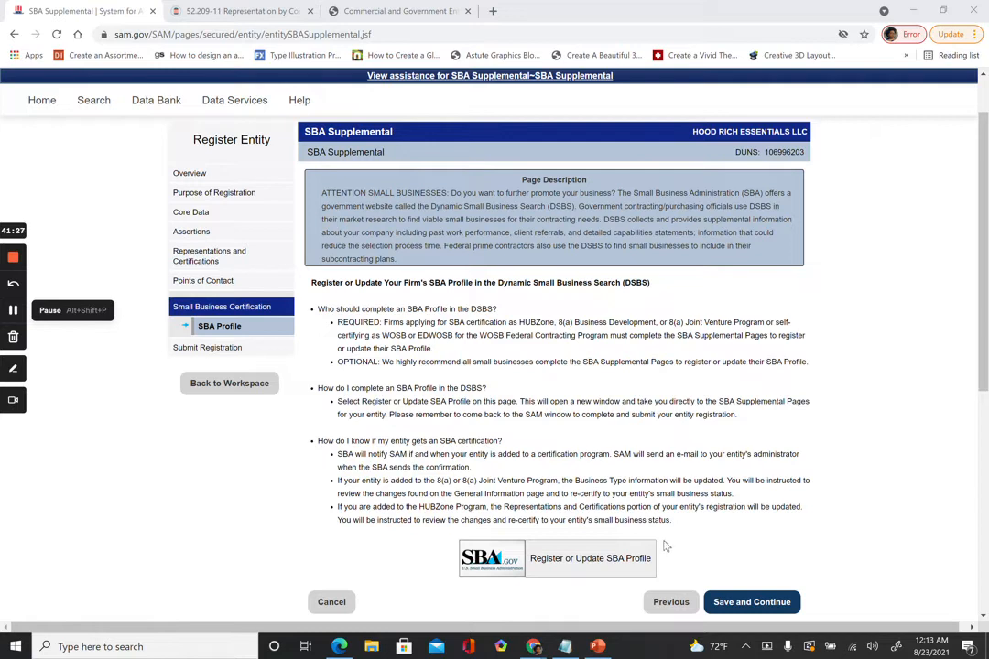
{"action": "scroll", "coordinate": [600, 441], "scroll_direction": "down", "scroll_amount": 3}
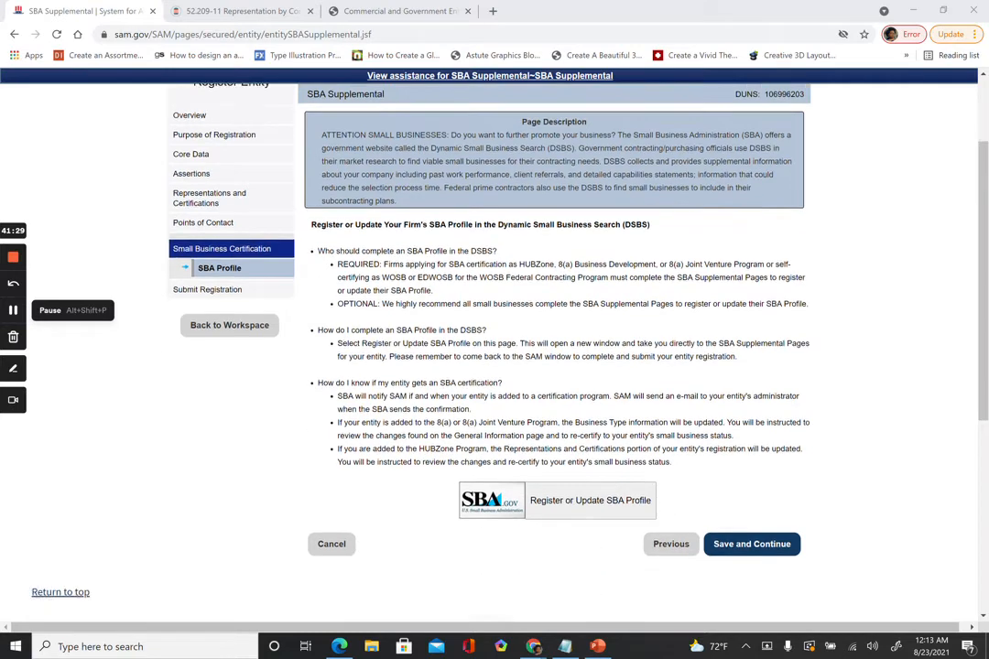
{"action": "right_click", "coordinate": [600, 442]}
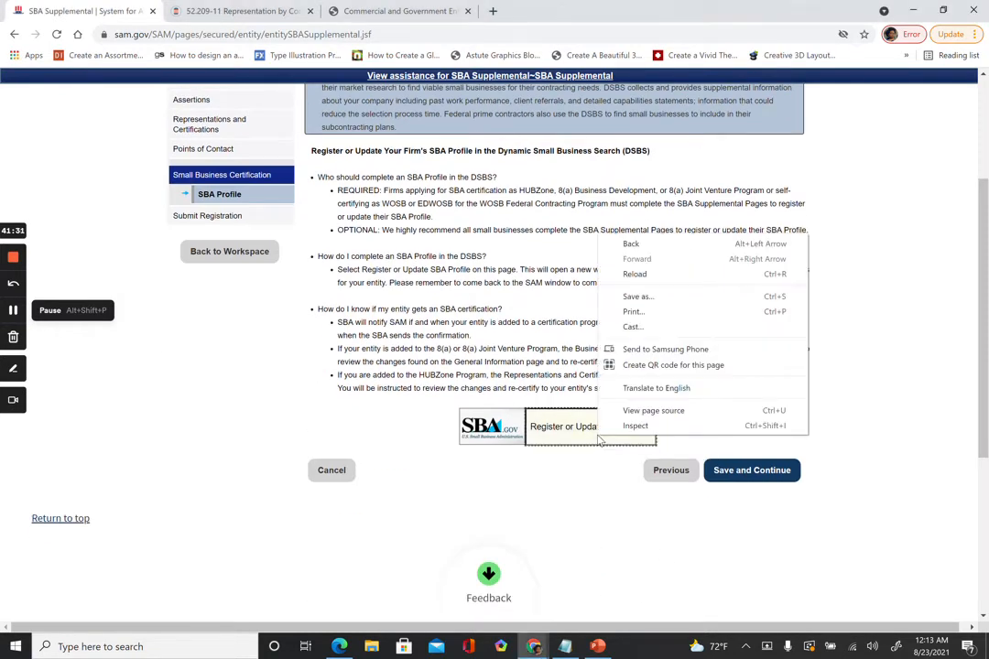
{"action": "left_click", "coordinate": [567, 373]}
{"action": "right_click", "coordinate": [570, 437]}
{"action": "left_click_drag", "start_coordinate": [563, 388], "coordinate": [559, 388]}
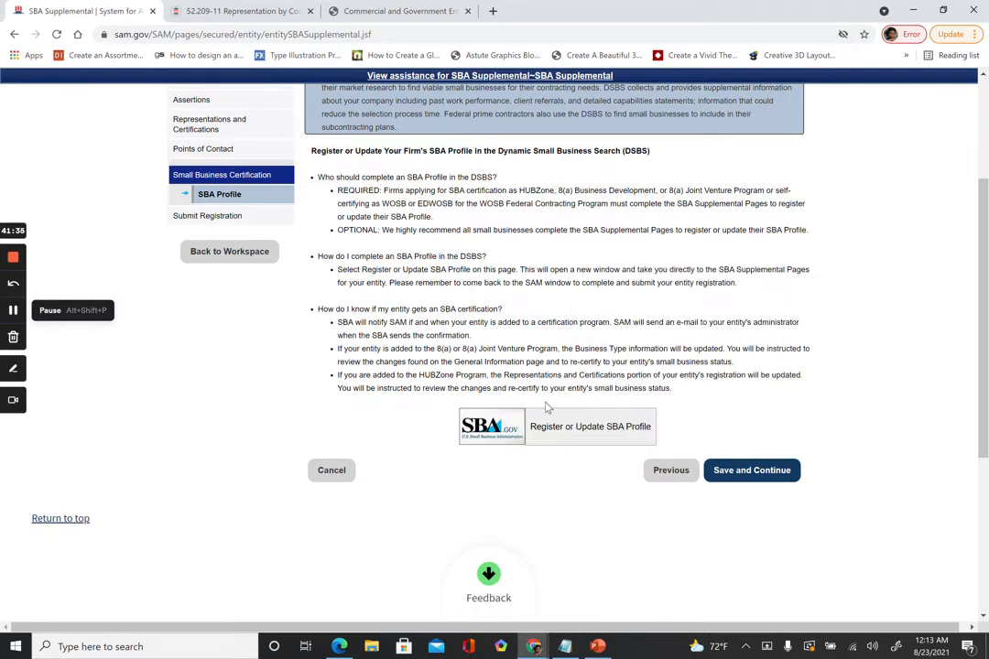
{"action": "right_click", "coordinate": [564, 428]}
{"action": "left_click", "coordinate": [562, 427]}
- Open the SBA profile in a new tab, switch to it, and pass Orientation/Help
{"action": "left_click", "coordinate": [561, 435]}
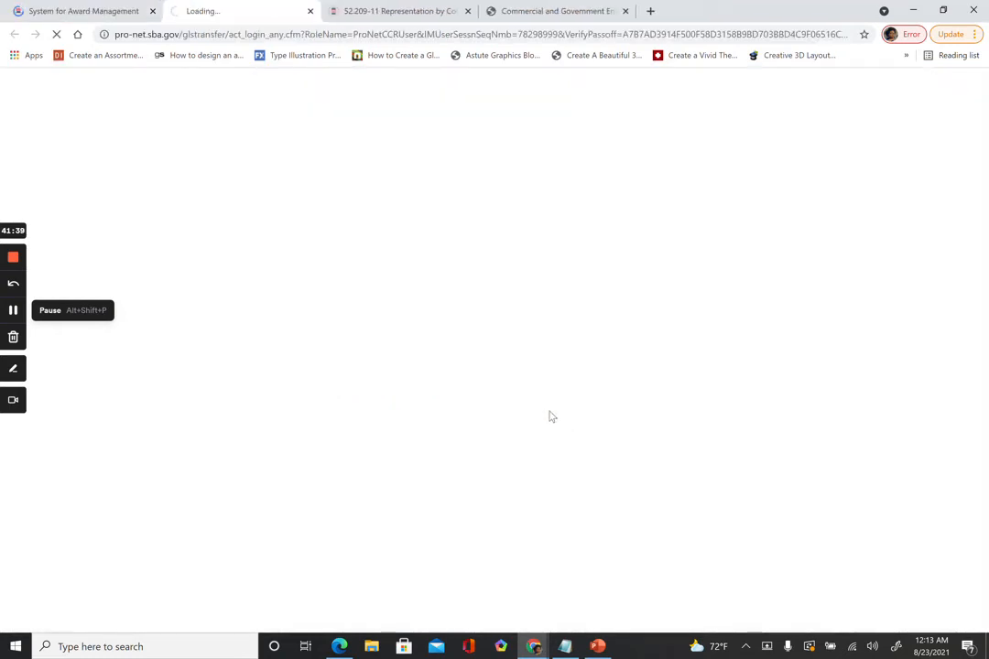
{"action": "left_click", "coordinate": [31, 7]}
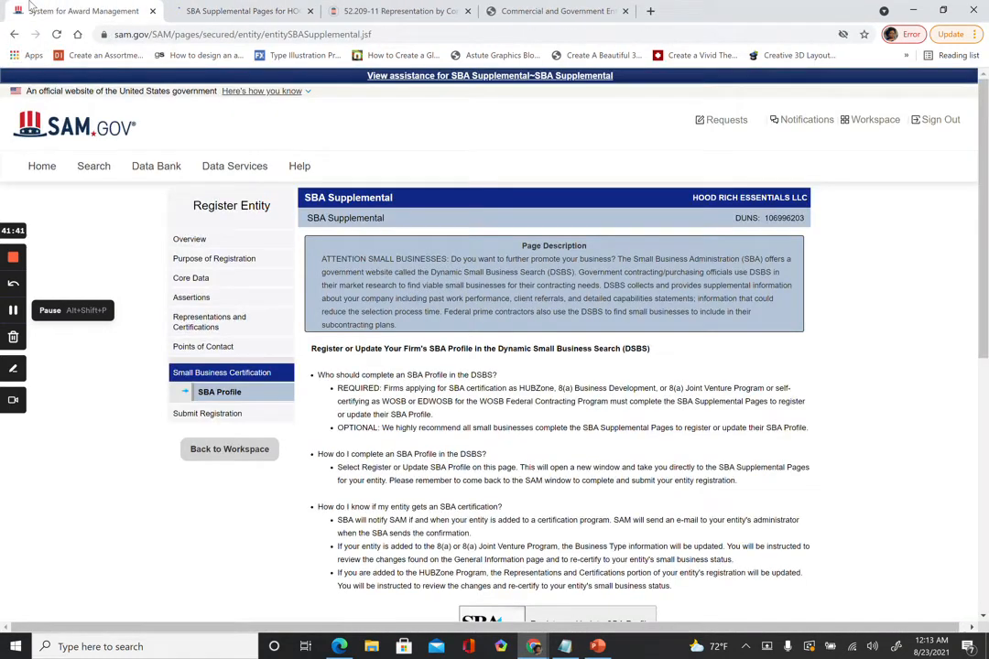
{"action": "left_click", "coordinate": [183, 8]}
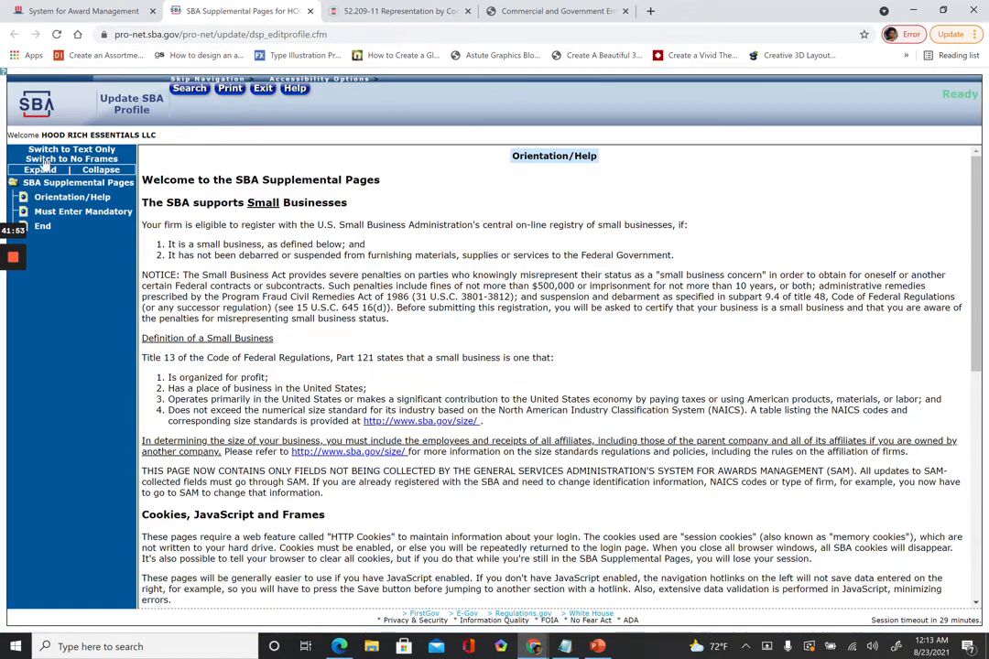
{"action": "scroll", "coordinate": [524, 346], "scroll_direction": "down", "scroll_amount": 3}
{"action": "scroll", "coordinate": [616, 406], "scroll_direction": "down", "scroll_amount": 3}
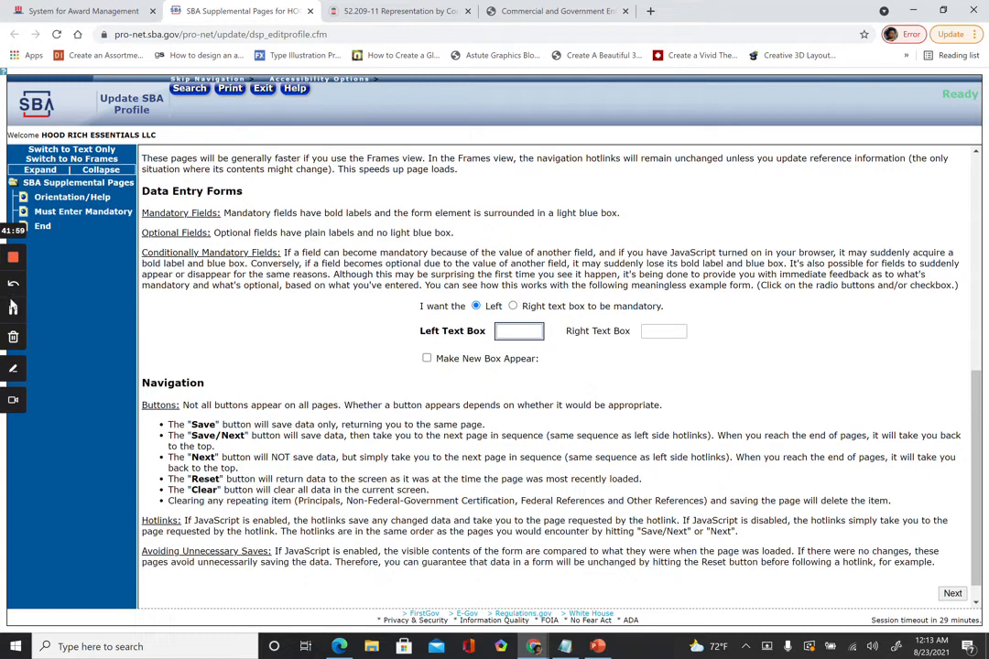
{"action": "left_click", "coordinate": [12, 310]}
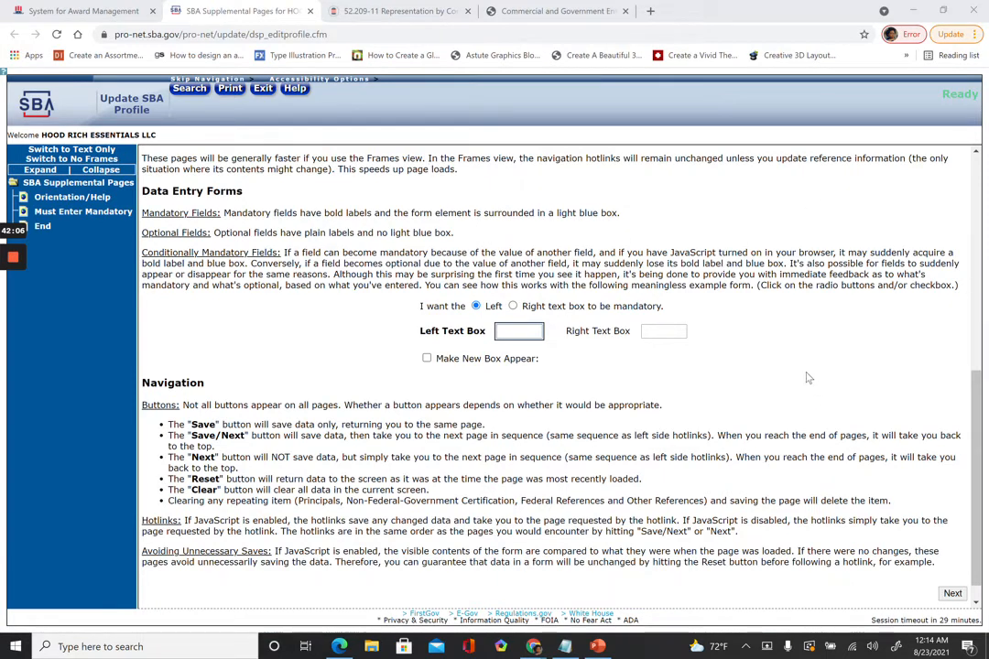
{"action": "scroll", "coordinate": [803, 376], "scroll_direction": "down", "scroll_amount": 1}
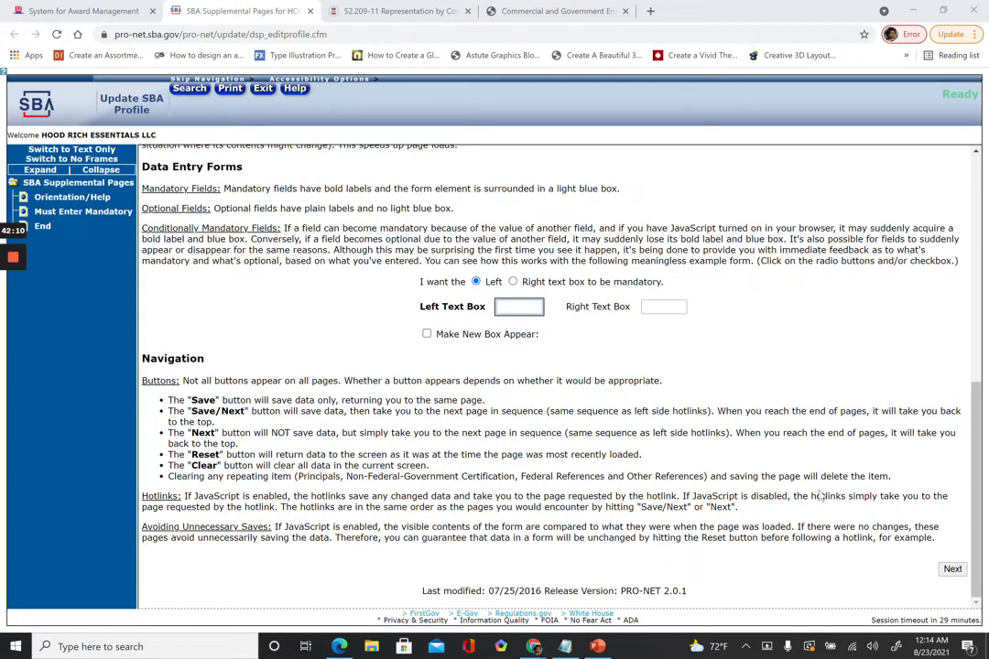
{"action": "left_click", "coordinate": [951, 569]}
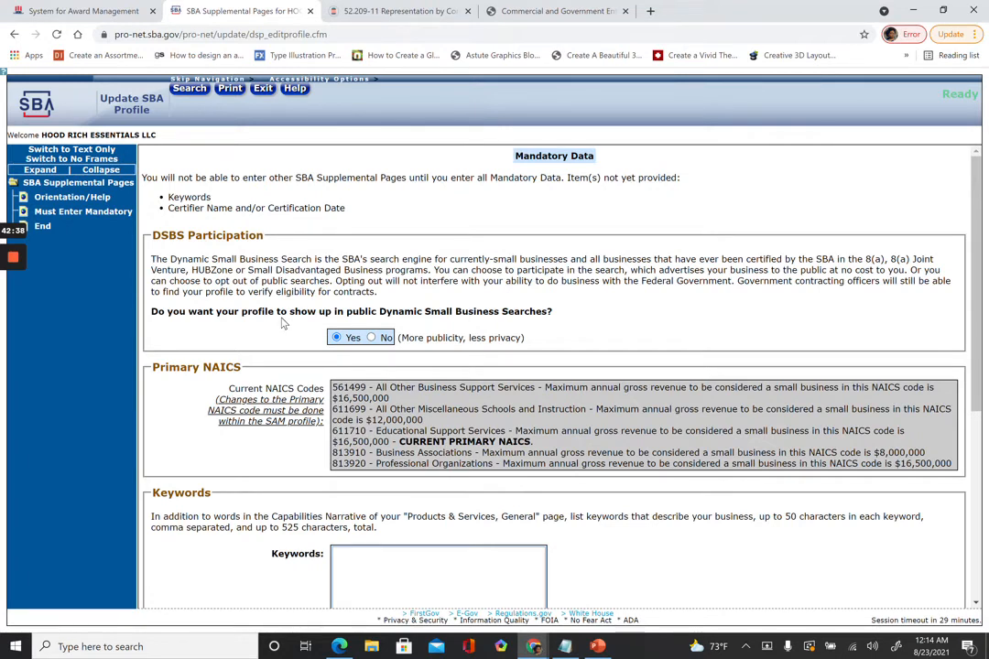
{"action": "scroll", "coordinate": [286, 322], "scroll_direction": "down", "scroll_amount": 4}
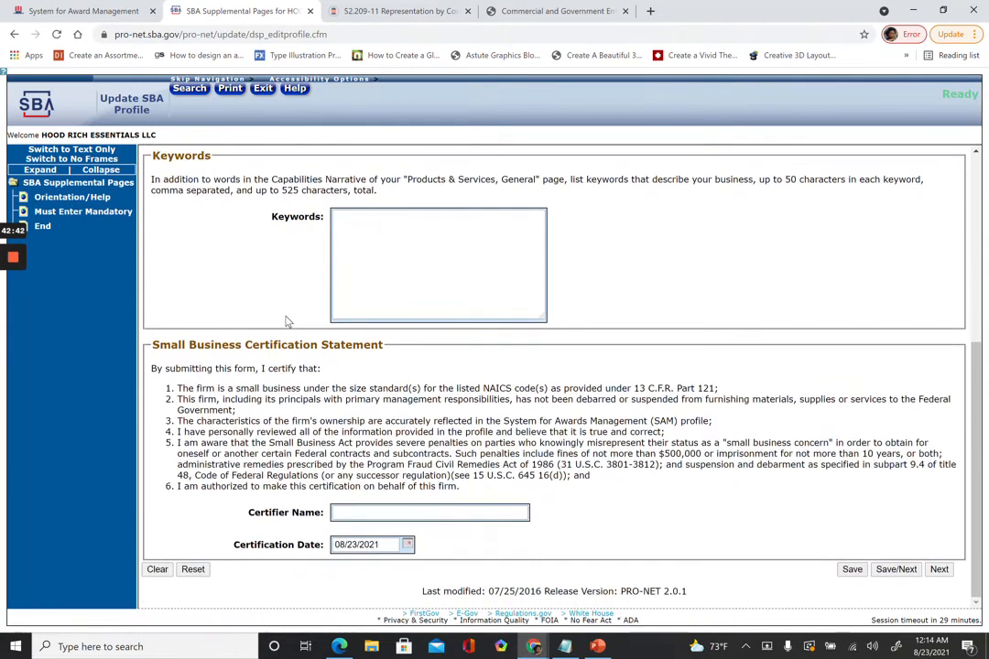
{"action": "scroll", "coordinate": [286, 321], "scroll_direction": "up", "scroll_amount": 4}
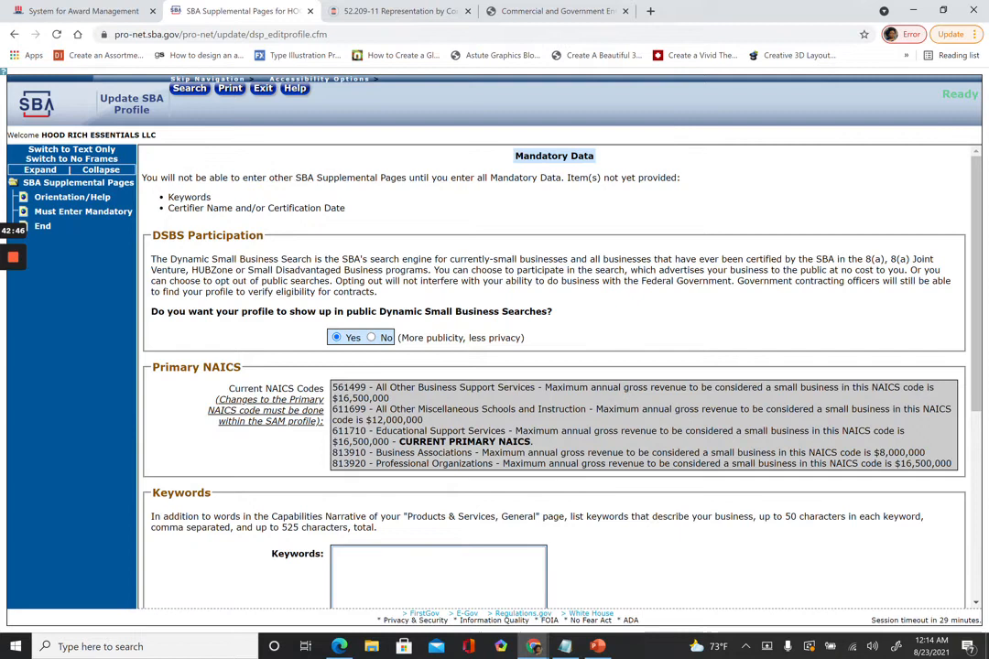
{"action": "left_click", "coordinate": [12, 313]}
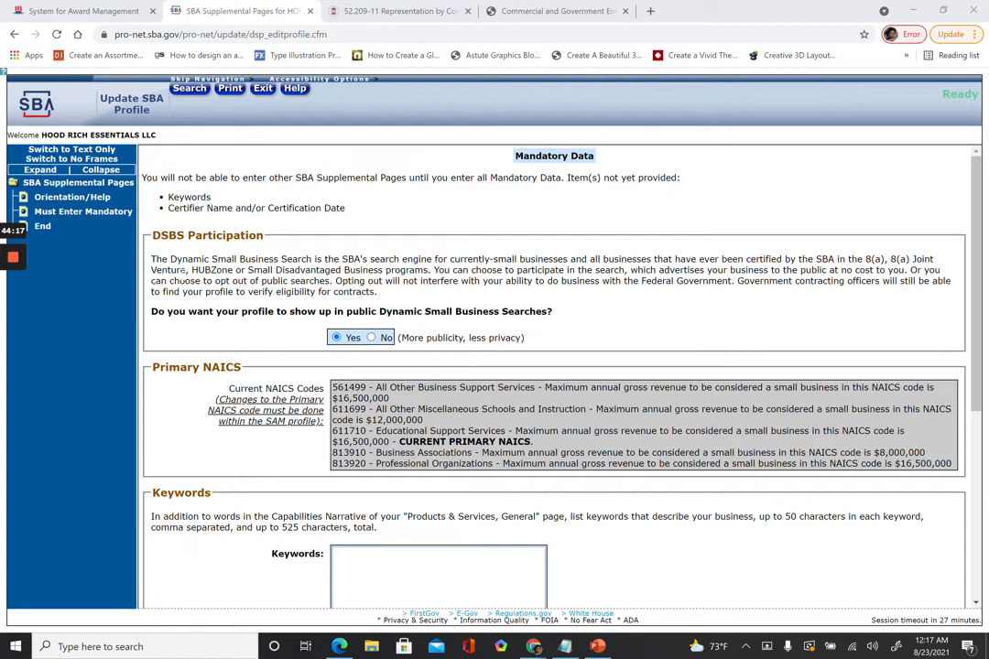
- Enter the keywords consulting, credit, business, education, professional
{"action": "scroll", "coordinate": [59, 329], "scroll_direction": "down", "scroll_amount": 2}
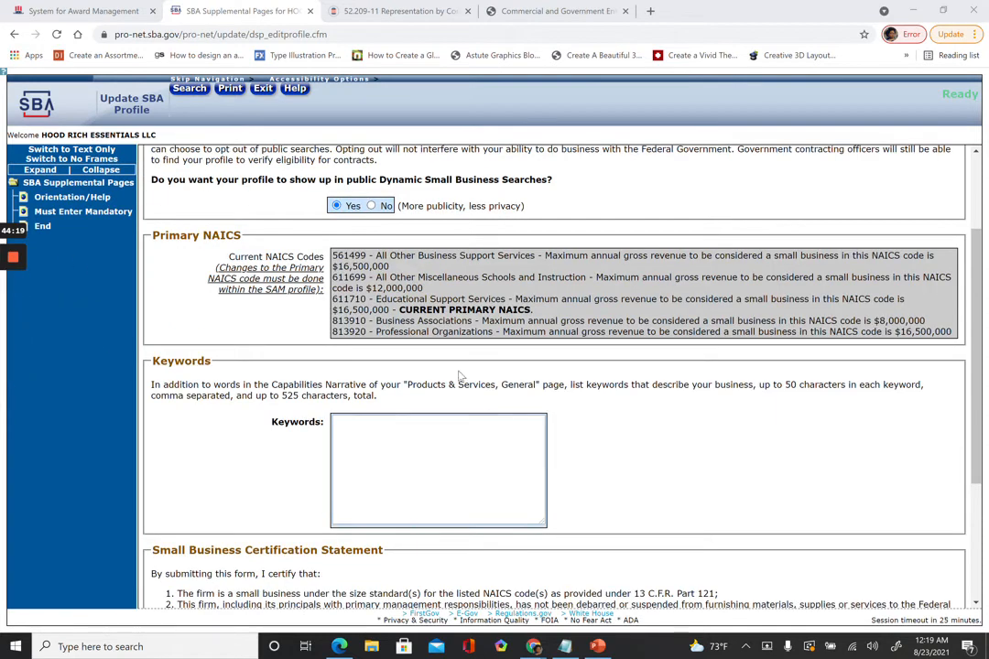
{"action": "scroll", "coordinate": [550, 366], "scroll_direction": "down", "scroll_amount": 1}
{"action": "scroll", "coordinate": [549, 366], "scroll_direction": "up", "scroll_amount": 1}
{"action": "scroll", "coordinate": [554, 375], "scroll_direction": "down", "scroll_amount": 1}
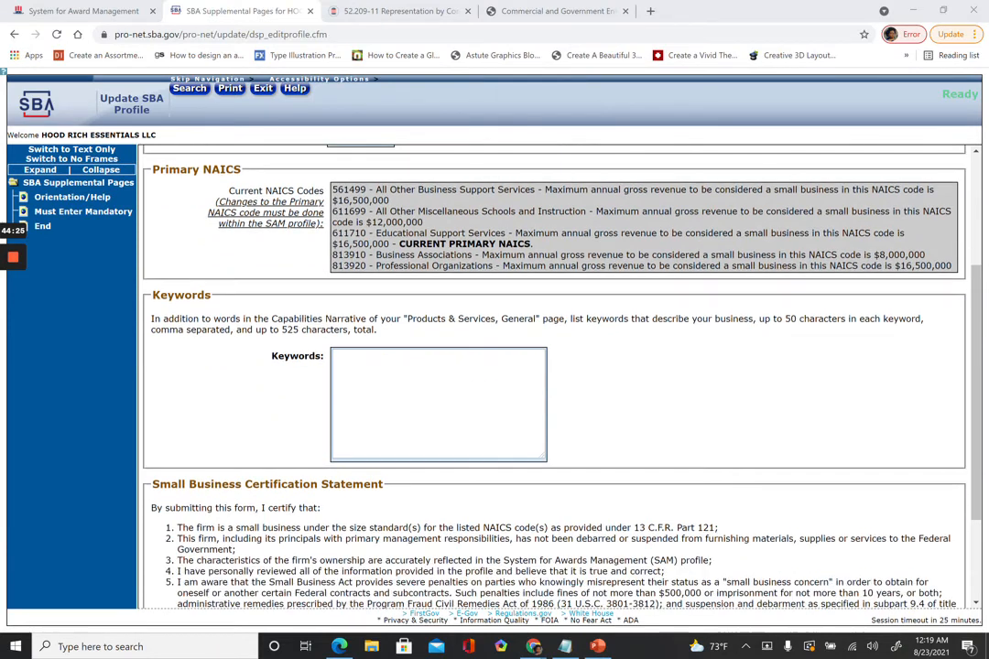
{"action": "left_click", "coordinate": [403, 385]}
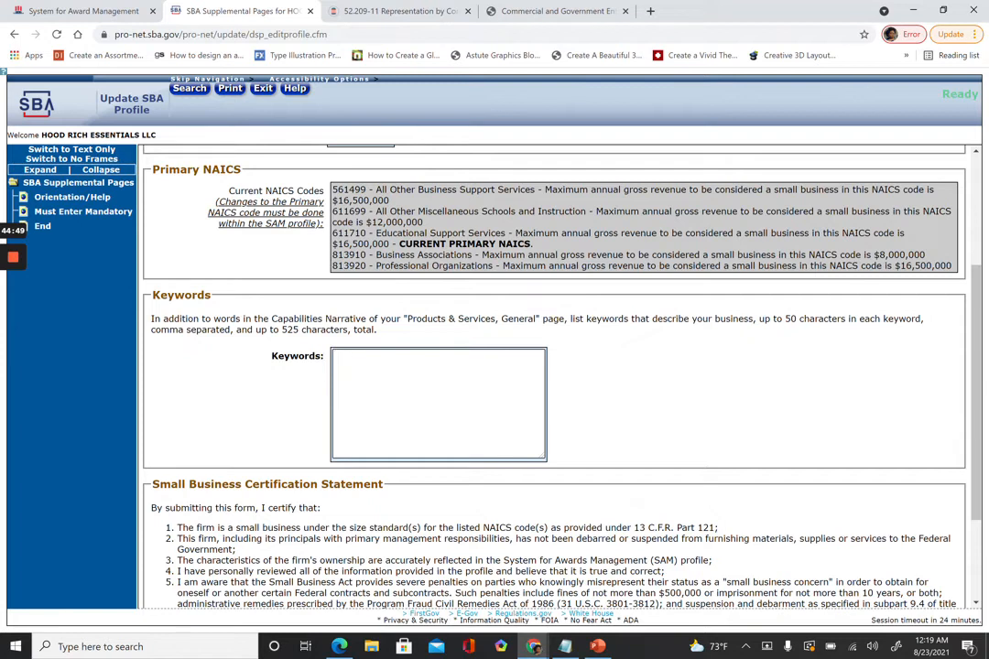
{"action": "type", "text": "consulting,"}
{"action": "type", "text": "credit"}
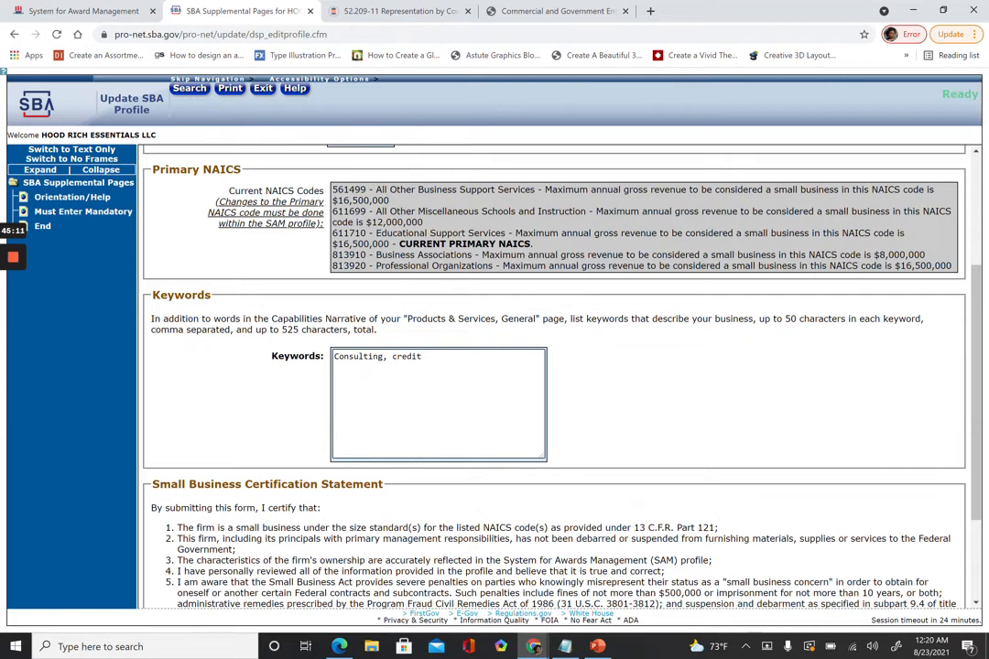
{"action": "type", "text": ", business, education, professiona"}
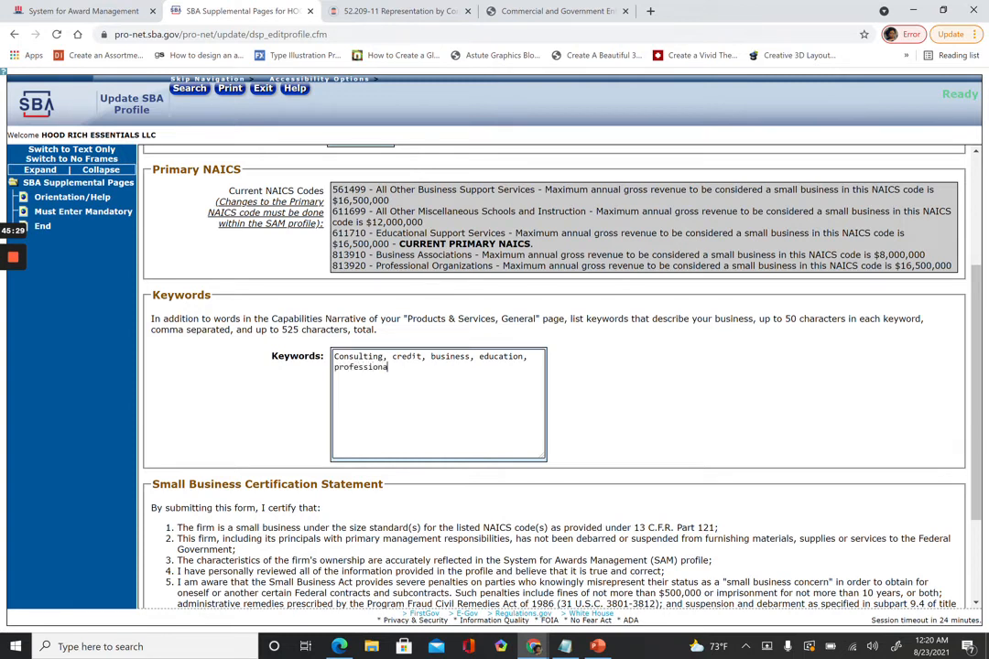
{"action": "type", "text": "l,"}
{"action": "key", "text": "BackSpace"}
{"action": "key", "text": "BackSpace"}
- Fill in the certifier's name and save the page with Save/Next
{"action": "scroll", "coordinate": [458, 335], "scroll_direction": "down", "scroll_amount": 2}
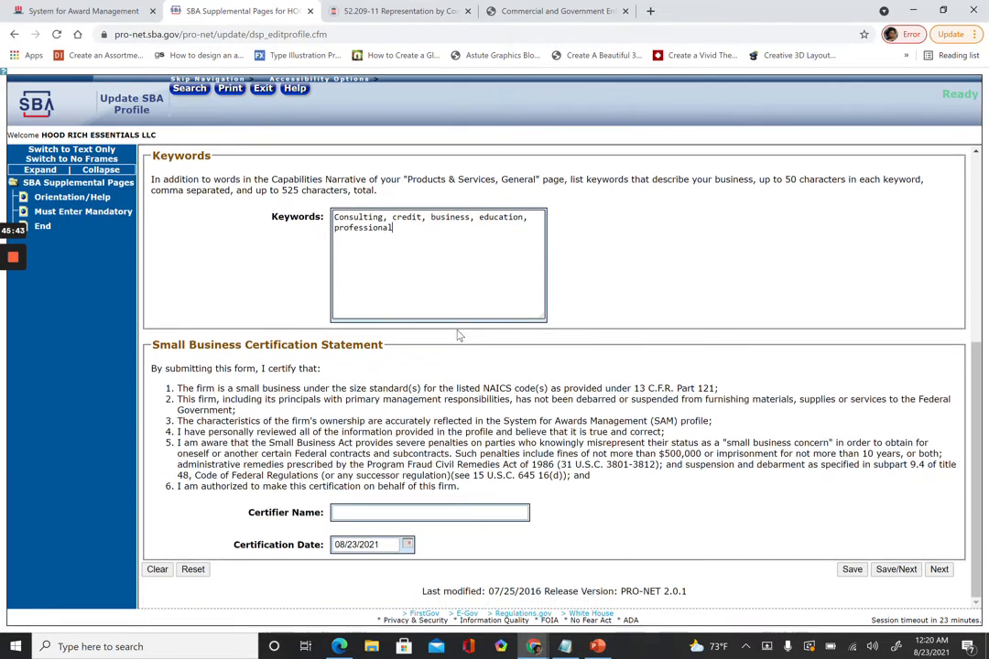
{"action": "left_click", "coordinate": [424, 513]}
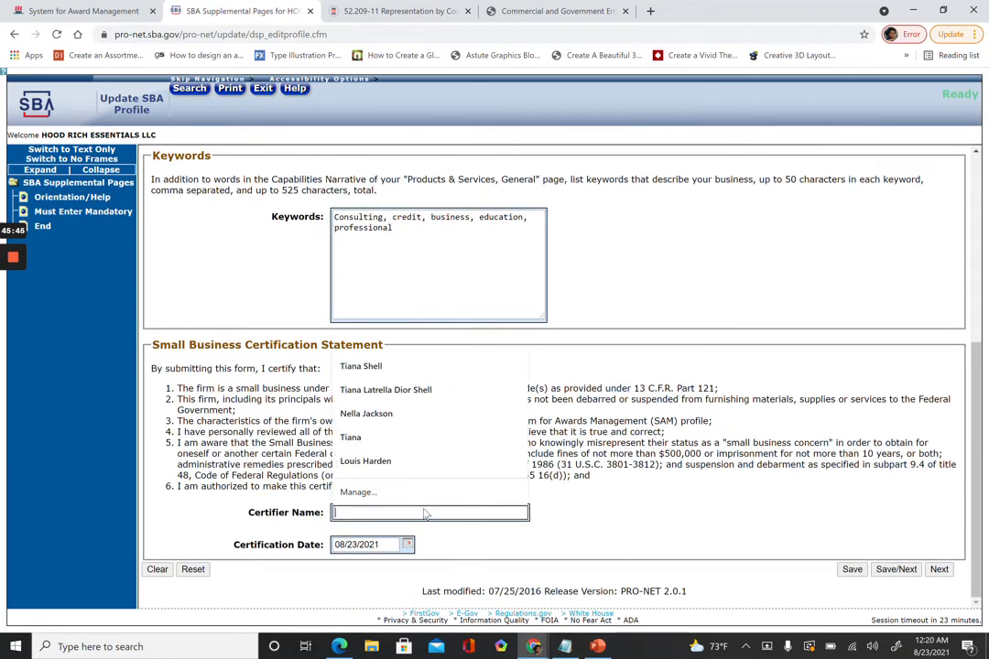
{"action": "left_click", "coordinate": [403, 367]}
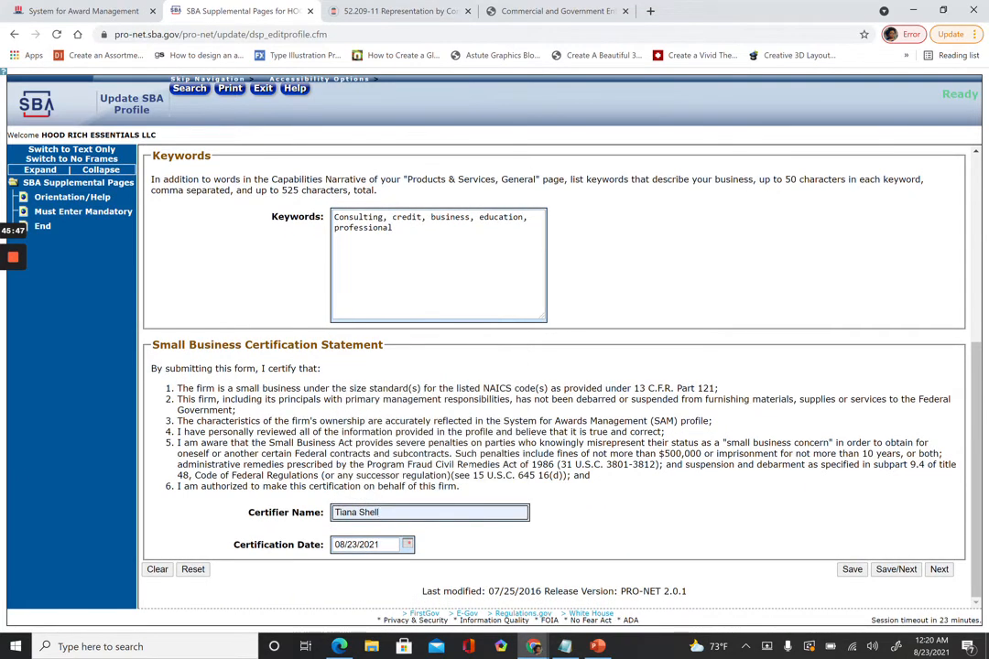
{"action": "left_click", "coordinate": [895, 569]}
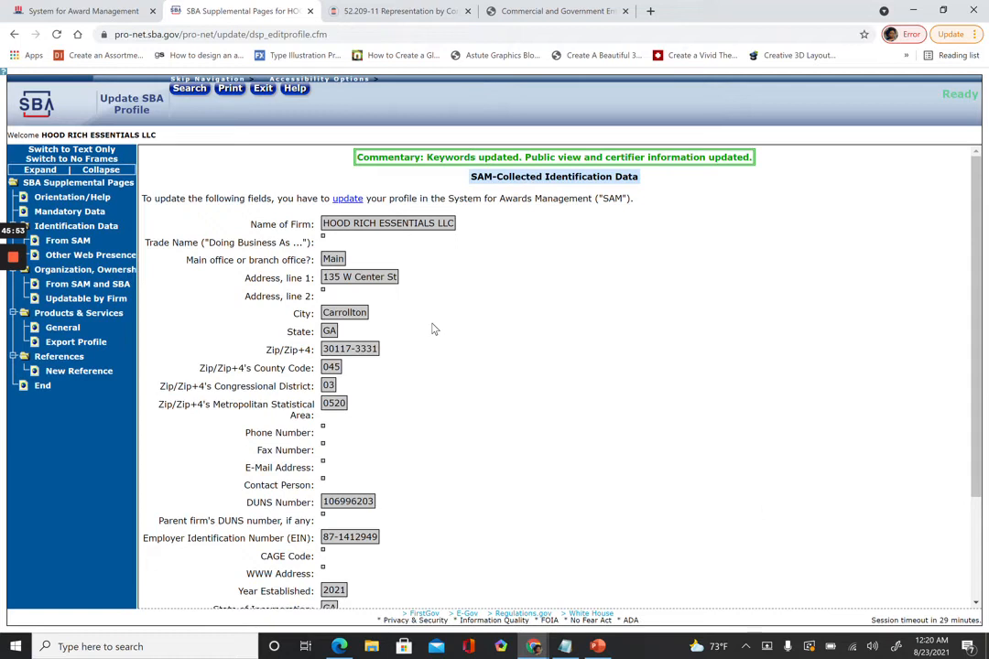
- Review the firm's SAM-collected identification data and continue to Other Web Presence
{"action": "scroll", "coordinate": [434, 329], "scroll_direction": "down", "scroll_amount": 1}
{"action": "scroll", "coordinate": [434, 329], "scroll_direction": "down", "scroll_amount": 1}
{"action": "scroll", "coordinate": [434, 329], "scroll_direction": "up", "scroll_amount": 1}
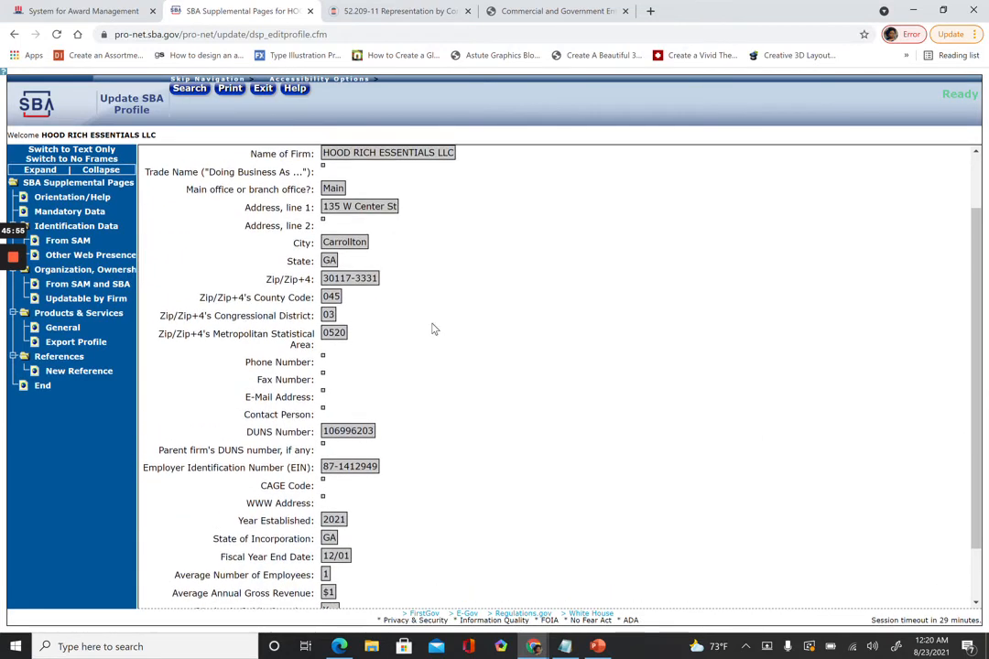
{"action": "scroll", "coordinate": [434, 329], "scroll_direction": "down", "scroll_amount": 1}
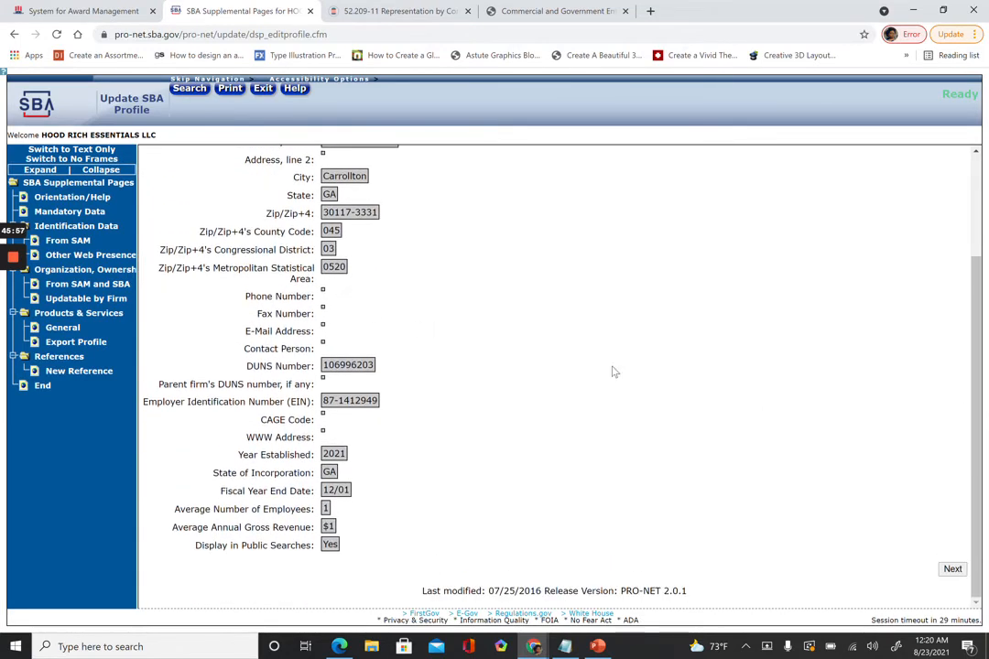
{"action": "scroll", "coordinate": [337, 271], "scroll_direction": "up", "scroll_amount": 2}
{"action": "scroll", "coordinate": [338, 272], "scroll_direction": "down", "scroll_amount": 2}
{"action": "scroll", "coordinate": [934, 539], "scroll_direction": "up", "scroll_amount": 2}
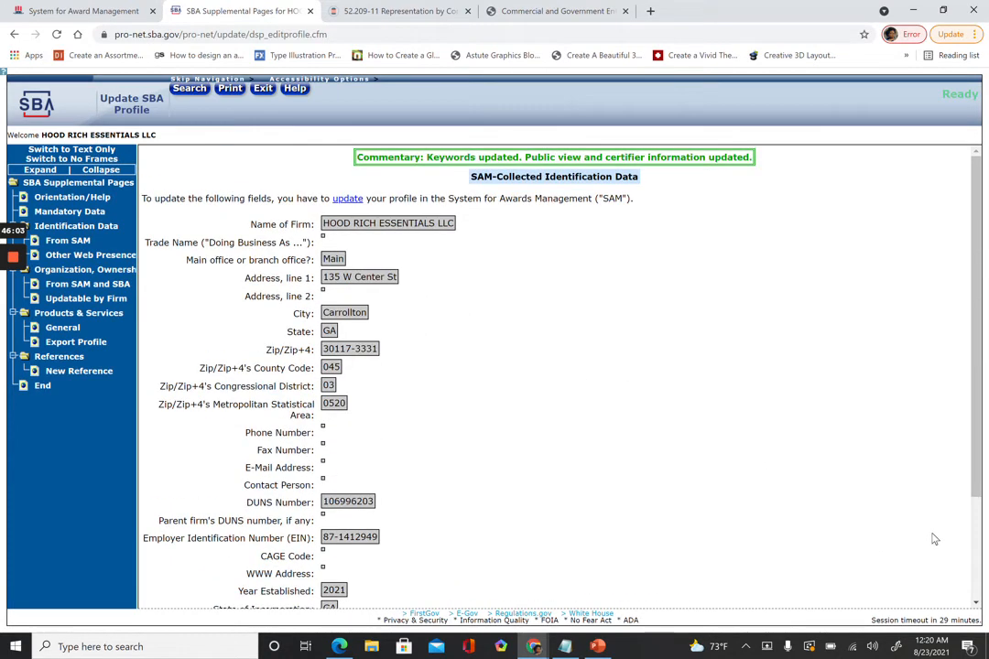
{"action": "scroll", "coordinate": [934, 539], "scroll_direction": "down", "scroll_amount": 2}
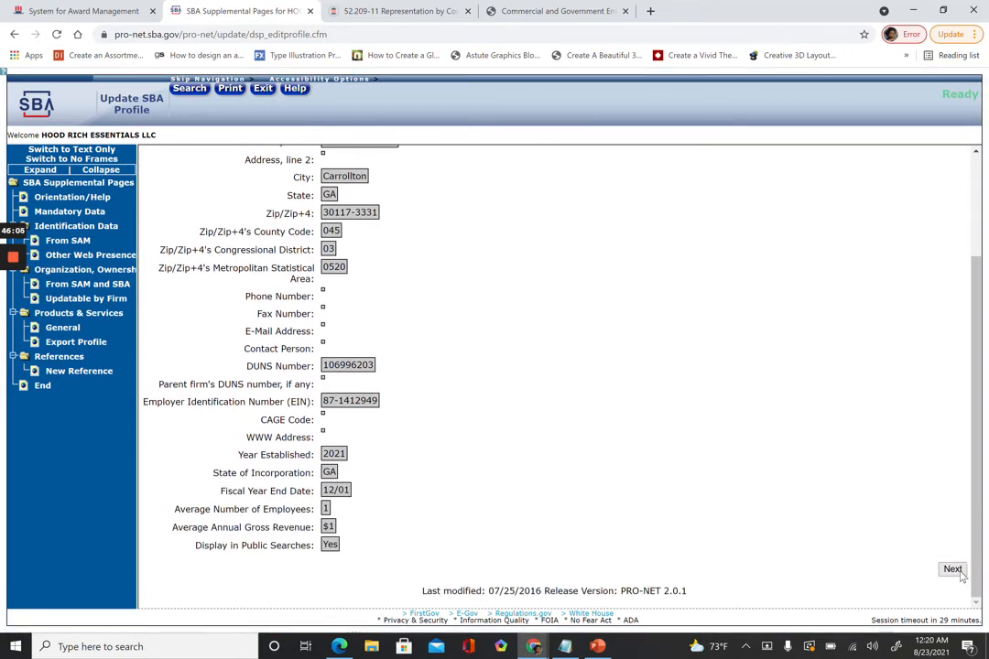
{"action": "left_click", "coordinate": [953, 570]}
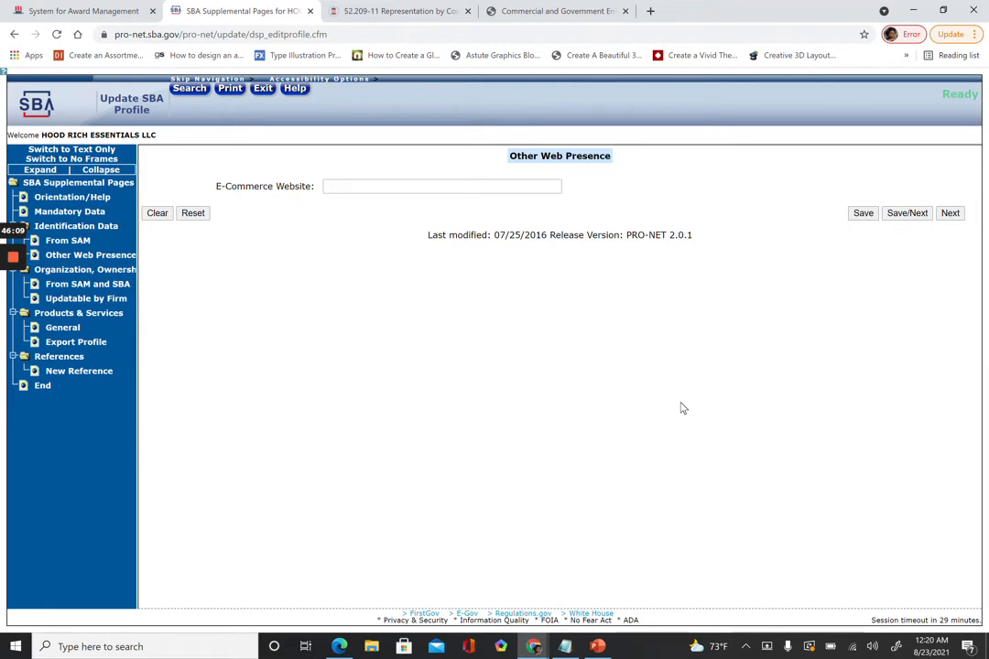
{"action": "left_click", "coordinate": [334, 187]}
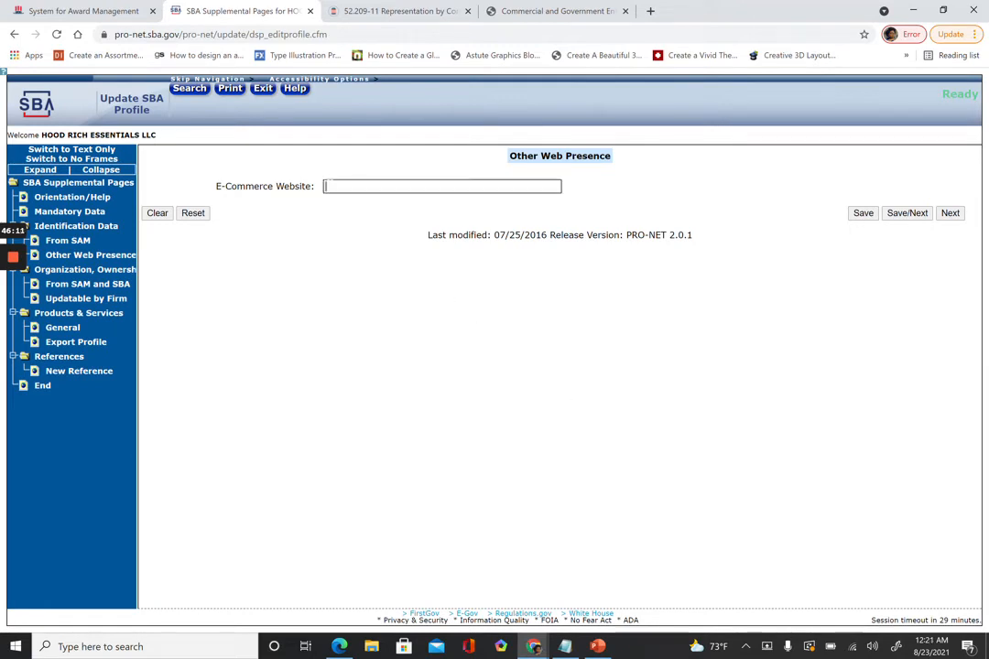
{"action": "type", "text": "www.hoodrichessent"}
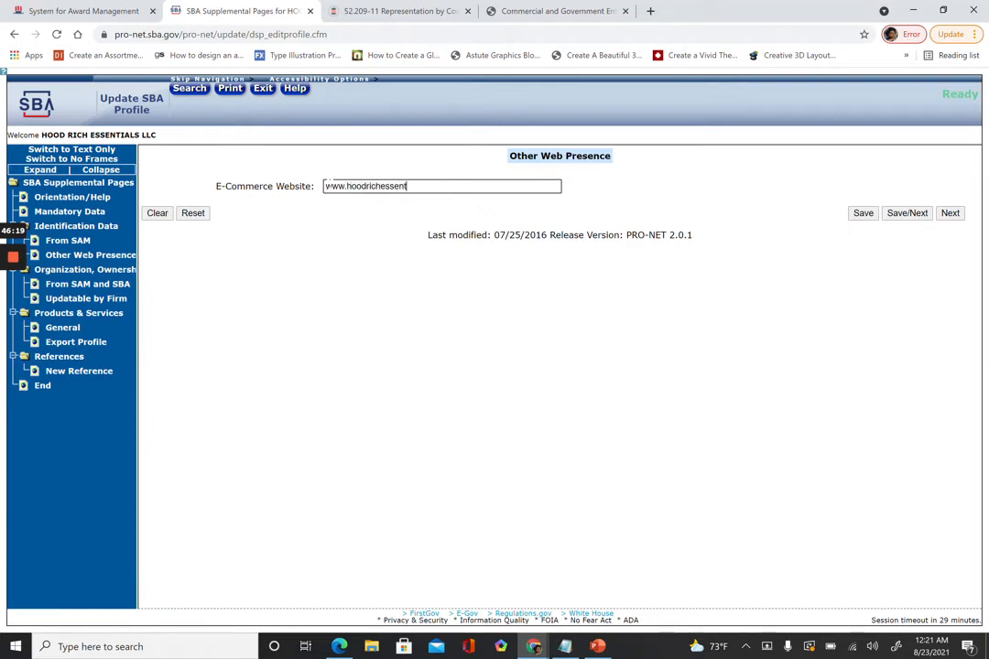
{"action": "type", "text": "ials.com"}
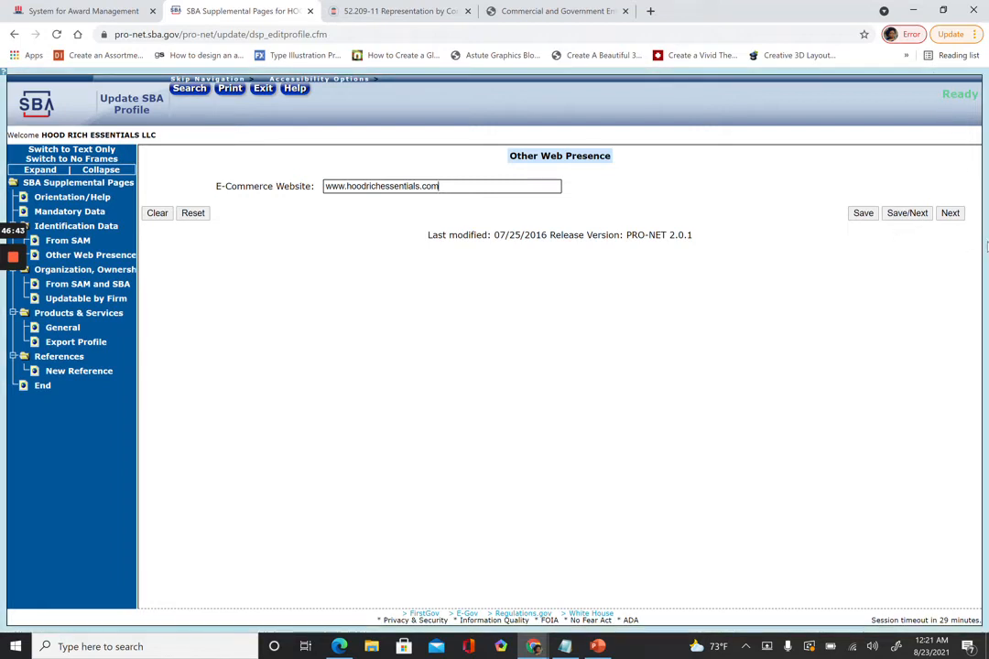
{"action": "left_click", "coordinate": [950, 214]}
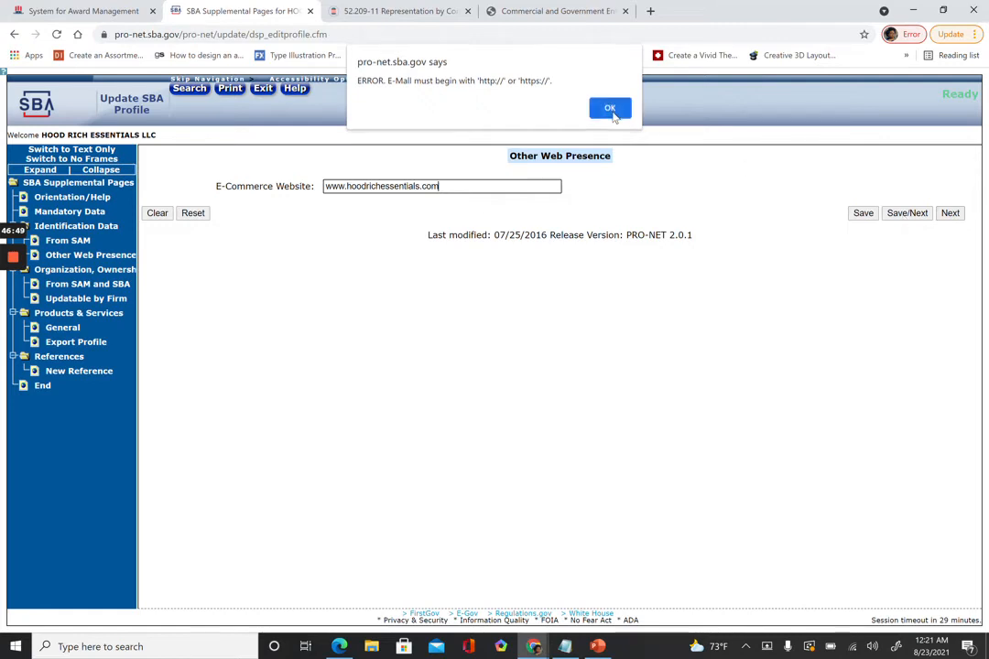
{"action": "left_click", "coordinate": [612, 113]}
{"action": "left_click", "coordinate": [893, 216]}
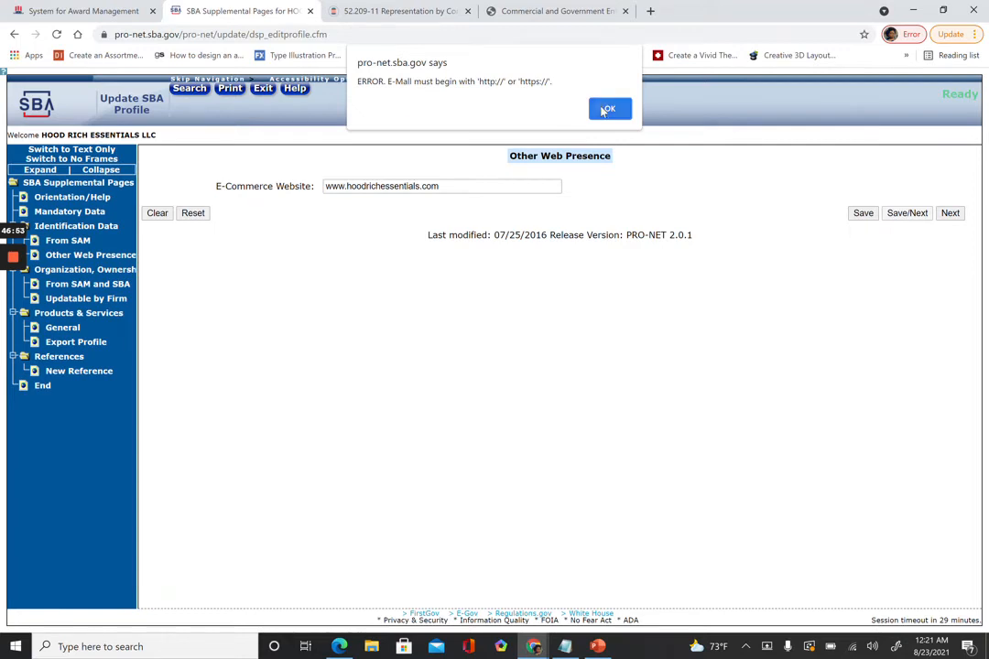
{"action": "left_click", "coordinate": [599, 109]}
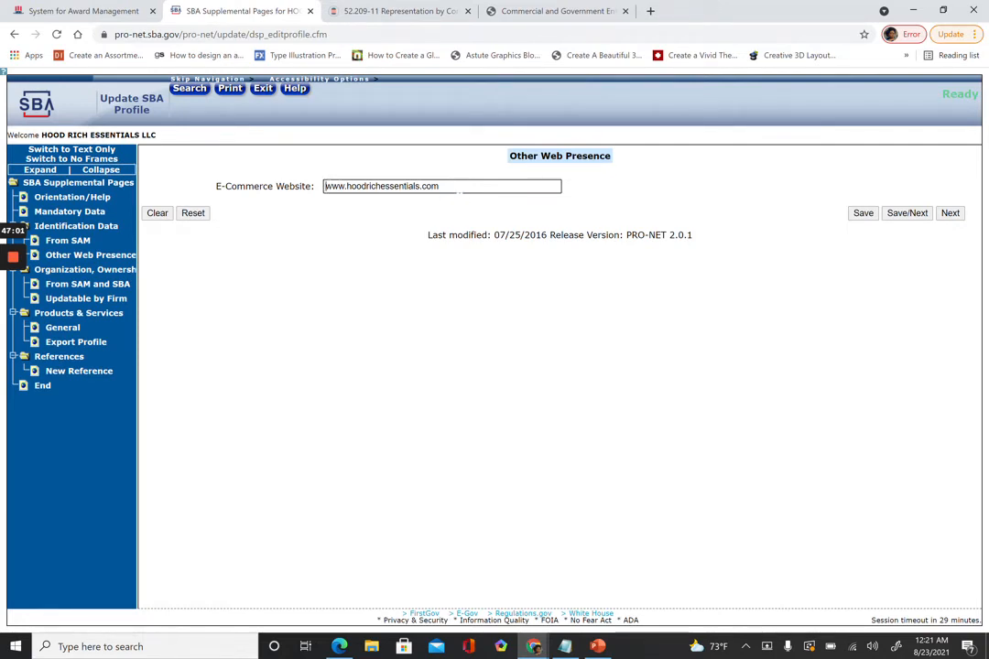
{"action": "left_click_drag", "start_coordinate": [375, 199], "coordinate": [249, 176]}
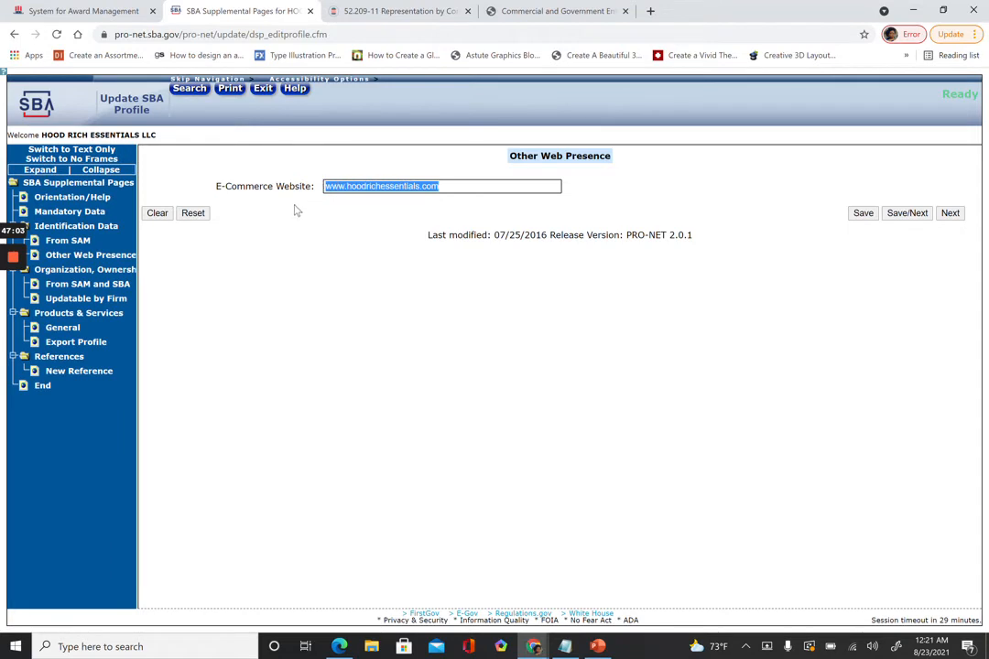
{"action": "key", "text": "BackSpace"}
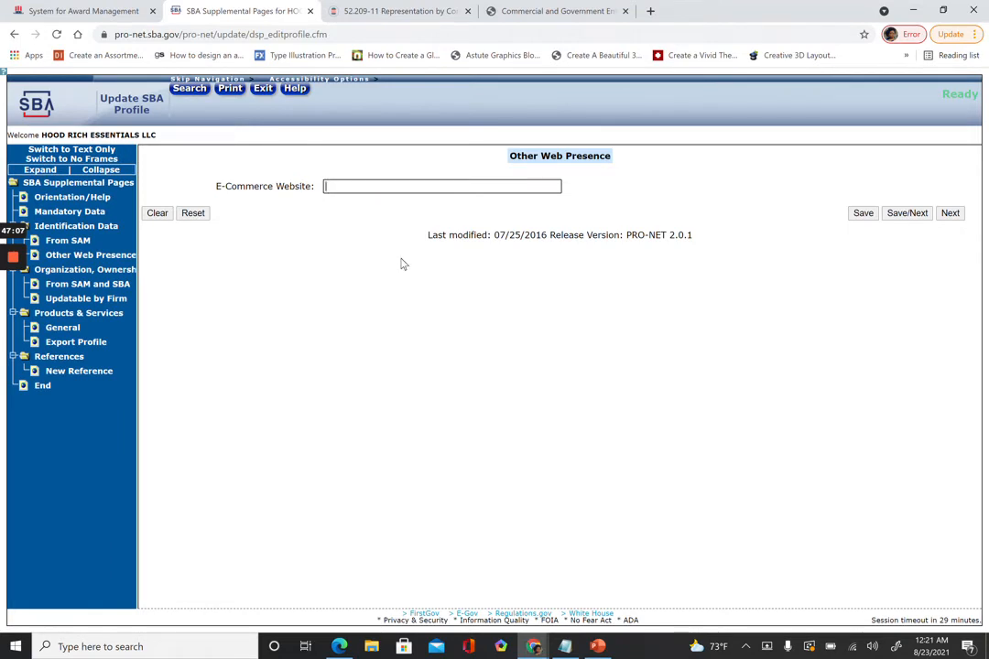
{"action": "type", "text": "http://www.hoodrichessent"}
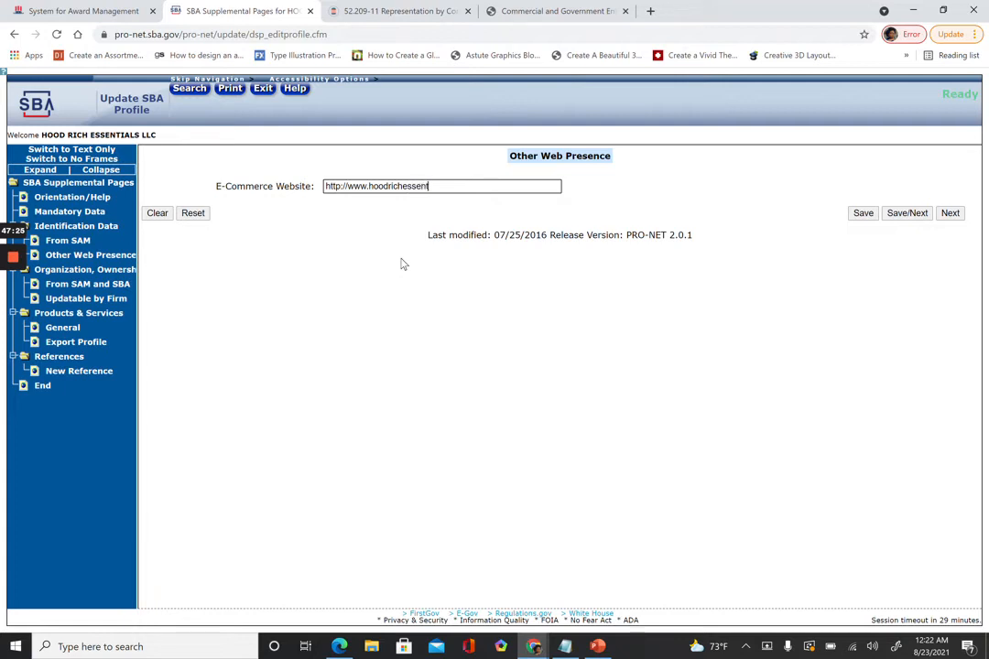
{"action": "type", "text": "ials.com"}
{"action": "left_click", "coordinate": [904, 215]}
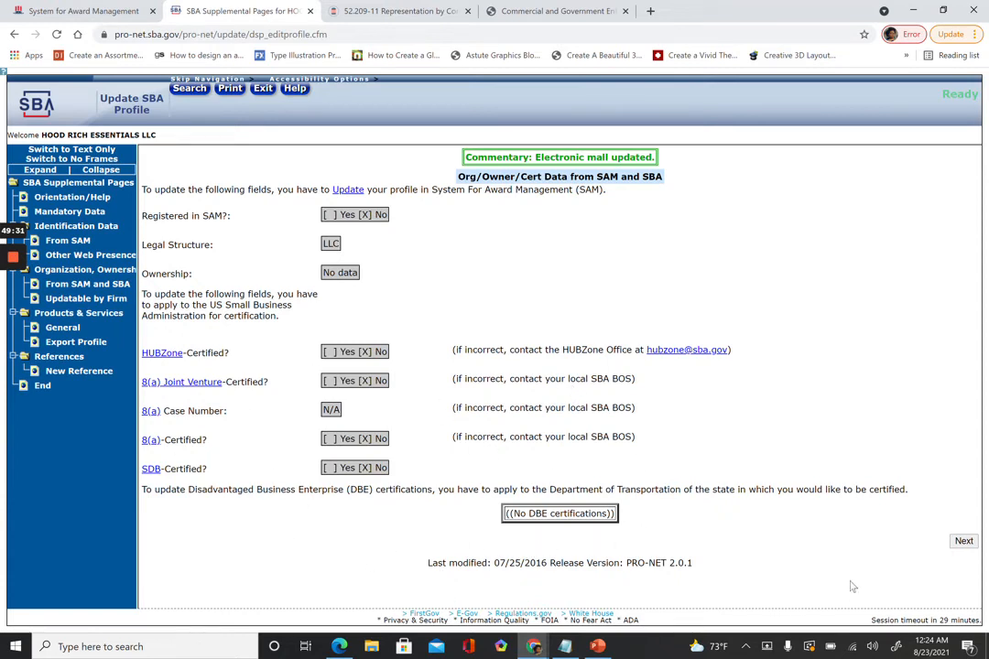
- Continue past the SAM/SBA certification data to the firm-updatable owner page
{"action": "left_click", "coordinate": [963, 541]}
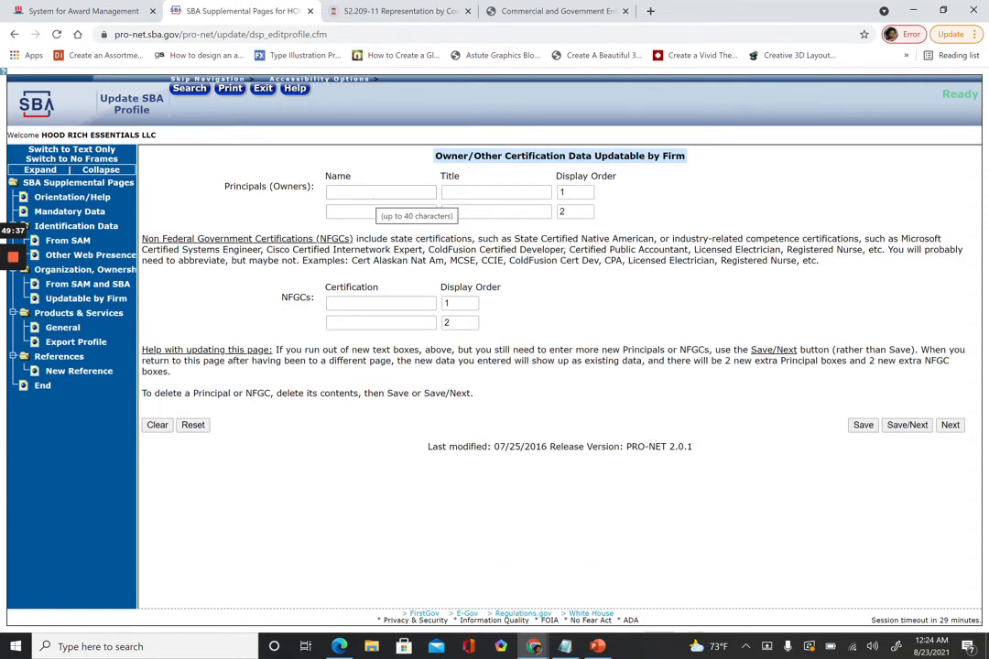
- Fill the first Principals row with the owner's saved name and title 'Ceo', then save the page
{"action": "left_click", "coordinate": [379, 192]}
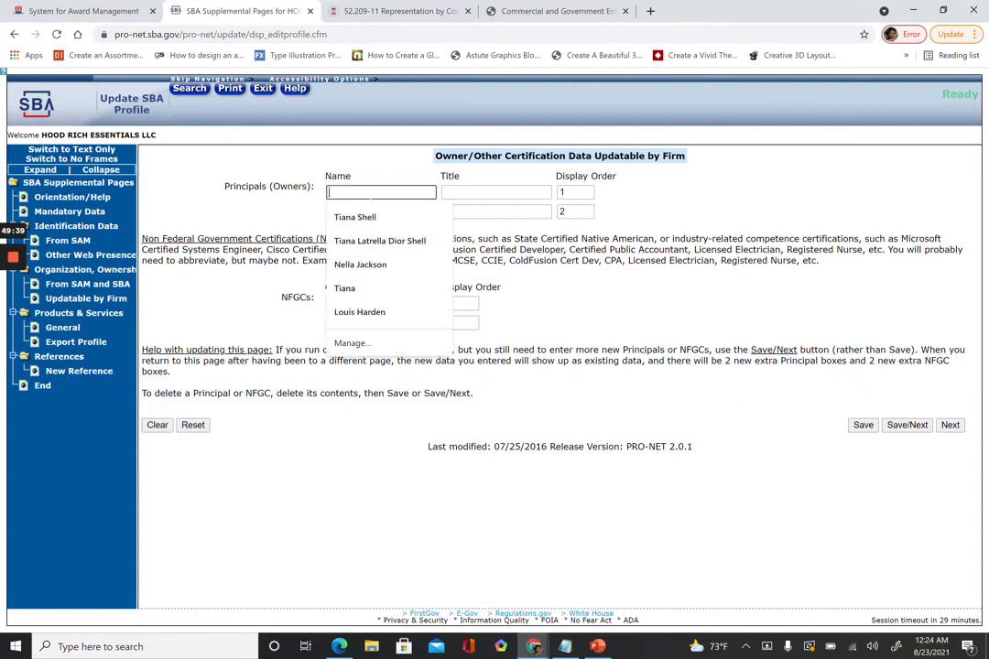
{"action": "left_click", "coordinate": [362, 218]}
{"action": "left_click", "coordinate": [472, 191]}
{"action": "type", "text": "C"}
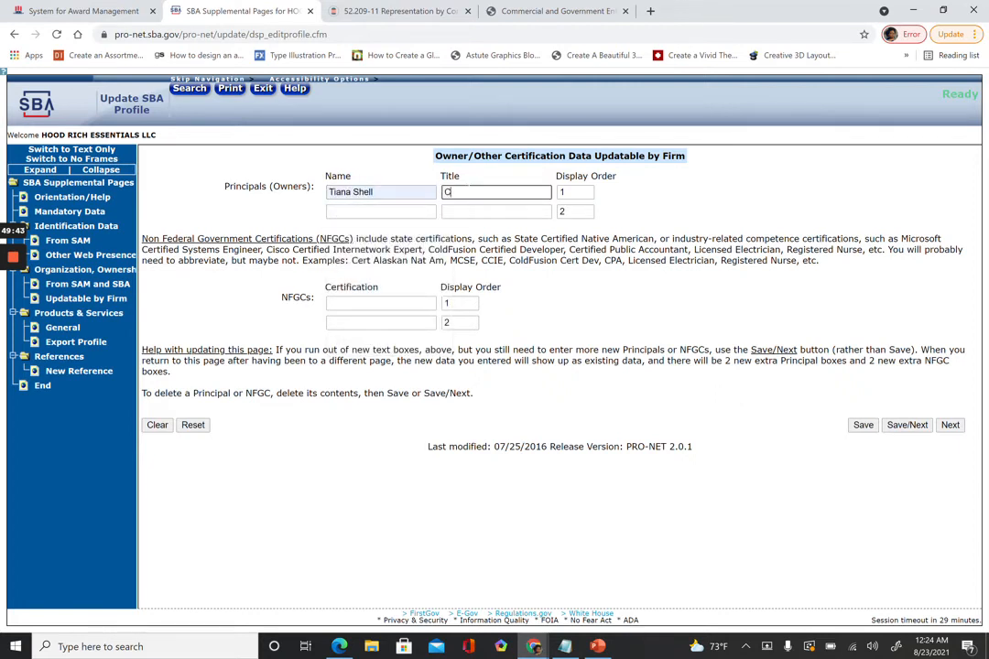
{"action": "type", "text": "eo"}
{"action": "left_click", "coordinate": [902, 423]}
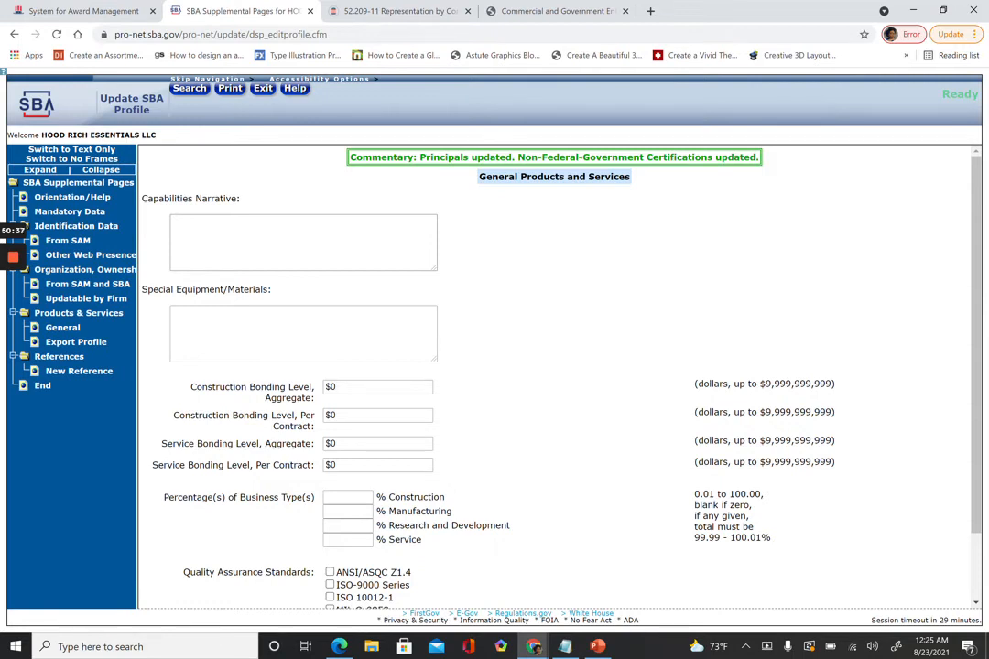
- Write the narrative: Hood Rich Essentials provides credit repair for felons and small-business financial education
{"action": "left_click", "coordinate": [303, 242]}
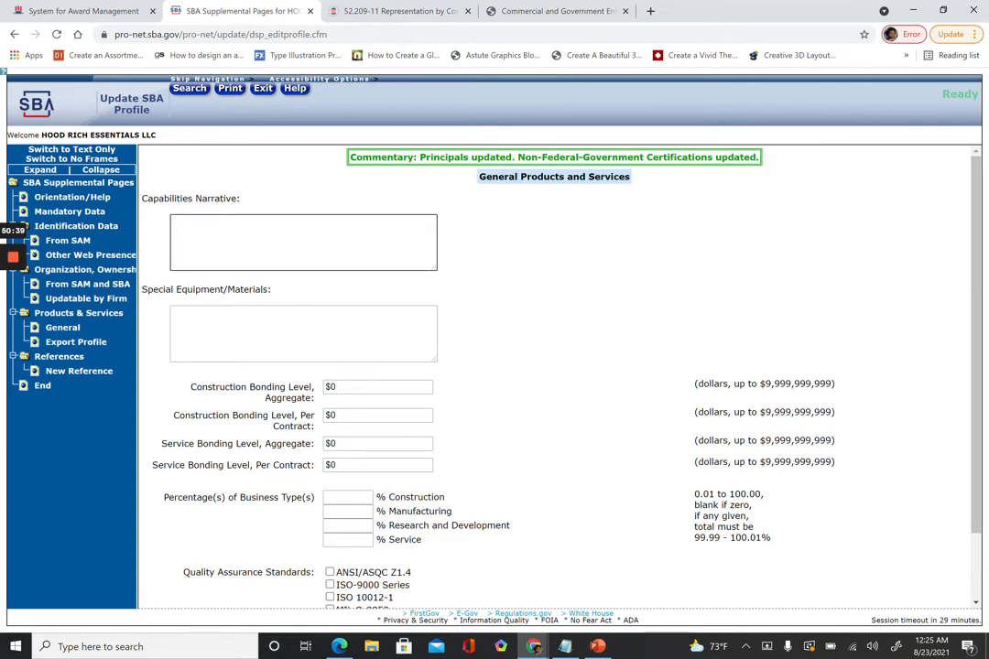
{"action": "type", "text": "Hood Rich Essential"}
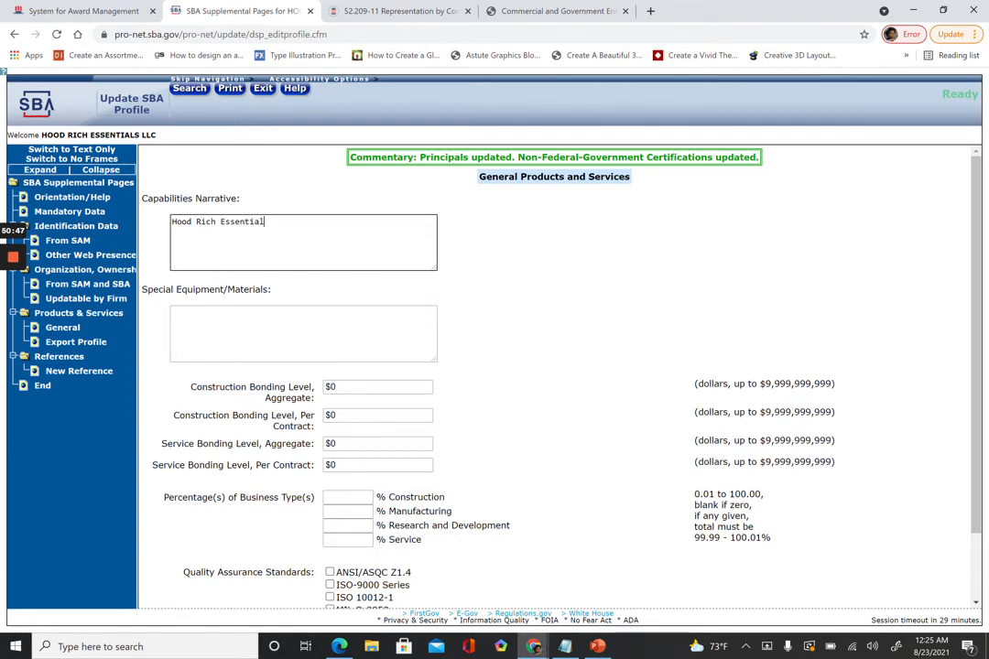
{"action": "type", "text": "s provide credit r"}
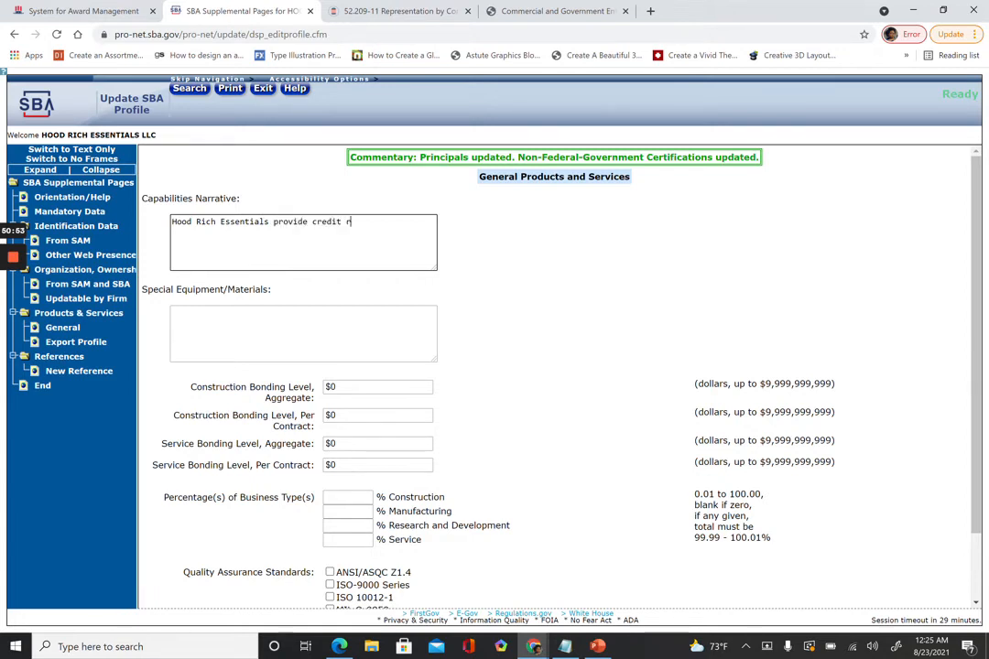
{"action": "type", "text": "epair services for"}
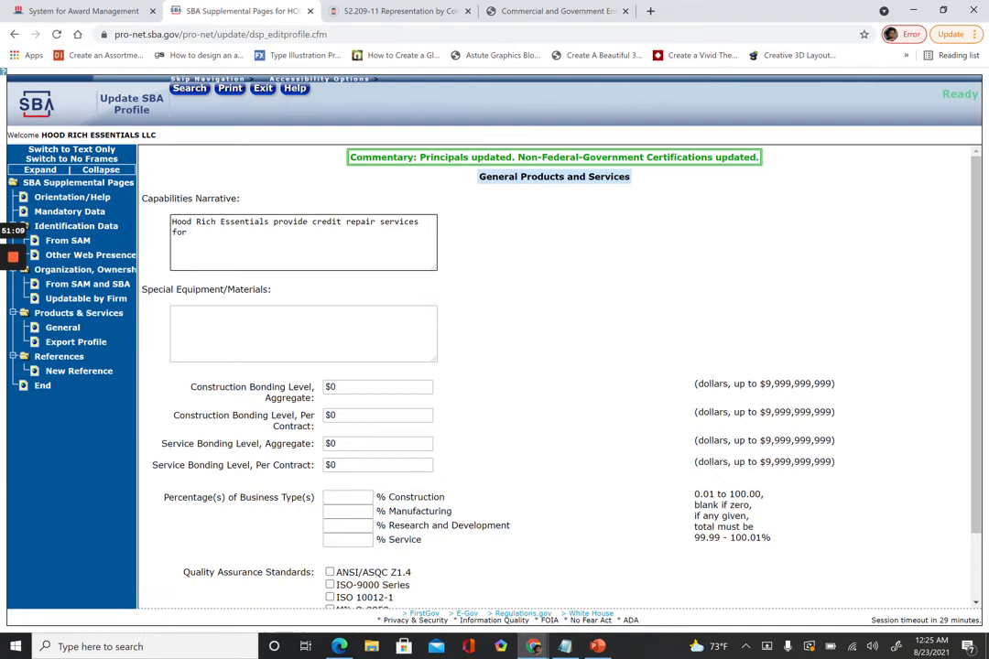
{"action": "type", "text": "felons re-entering "}
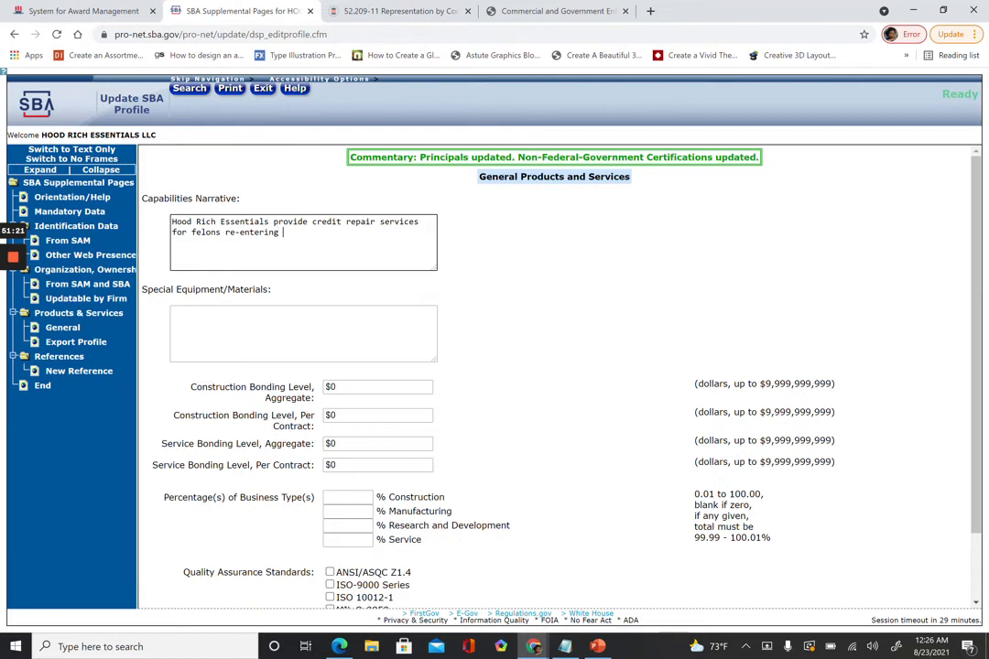
{"action": "type", "text": "back into society. We also,"}
{"action": "key", "text": "BackSpace"}
{"action": "key", "text": "BackSpace"}
{"action": "type", "text": "provide "}
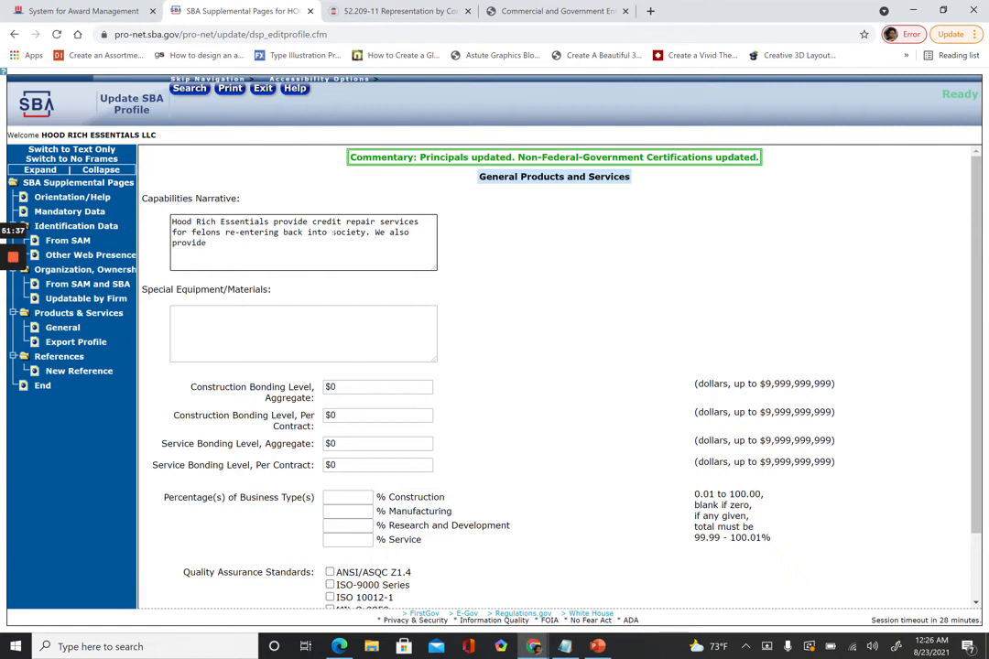
{"action": "type", "text": "finan"}
{"action": "key", "text": "BackSpace"}
{"action": "key", "text": "BackSpace"}
{"action": "key", "text": "BackSpace"}
{"action": "key", "text": "BackSpace"}
{"action": "key", "text": "BackSpace"}
{"action": "type", "text": "business financial "}
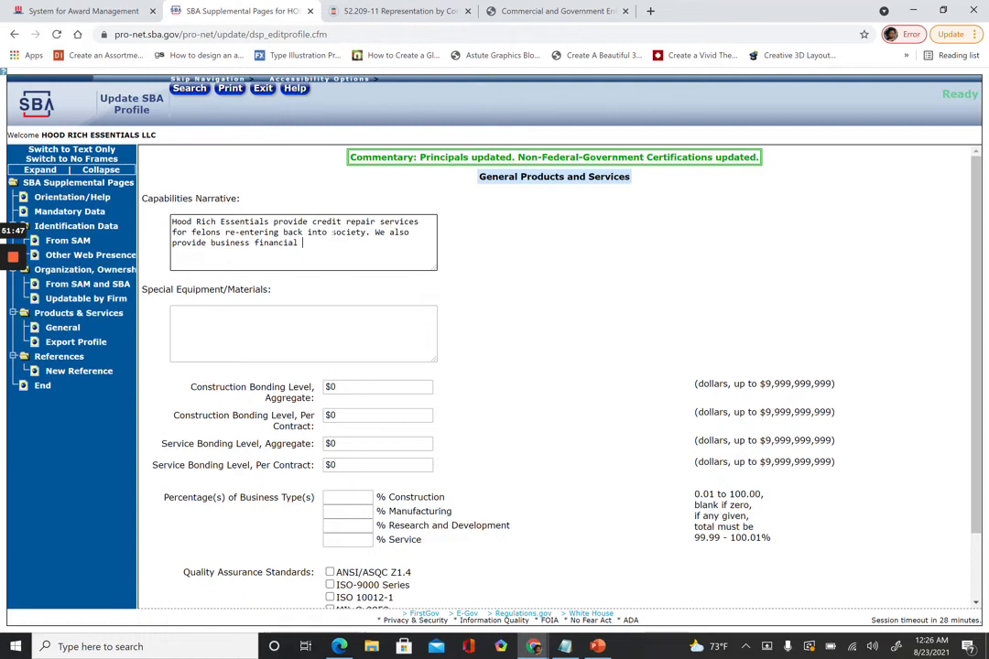
{"action": "type", "text": "education servi"}
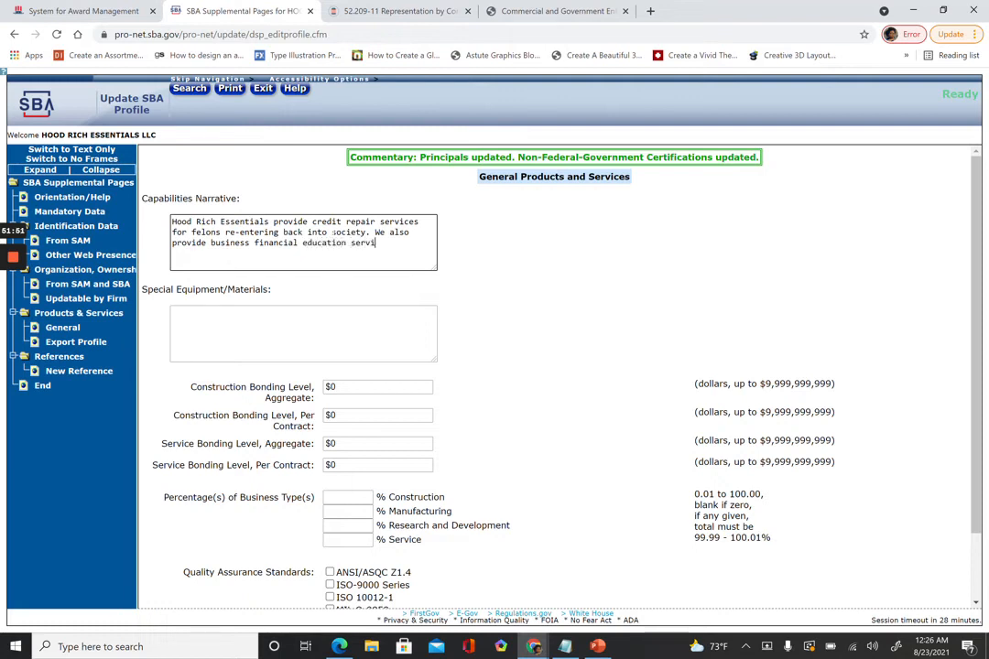
{"action": "type", "text": "ces to small businesses."}
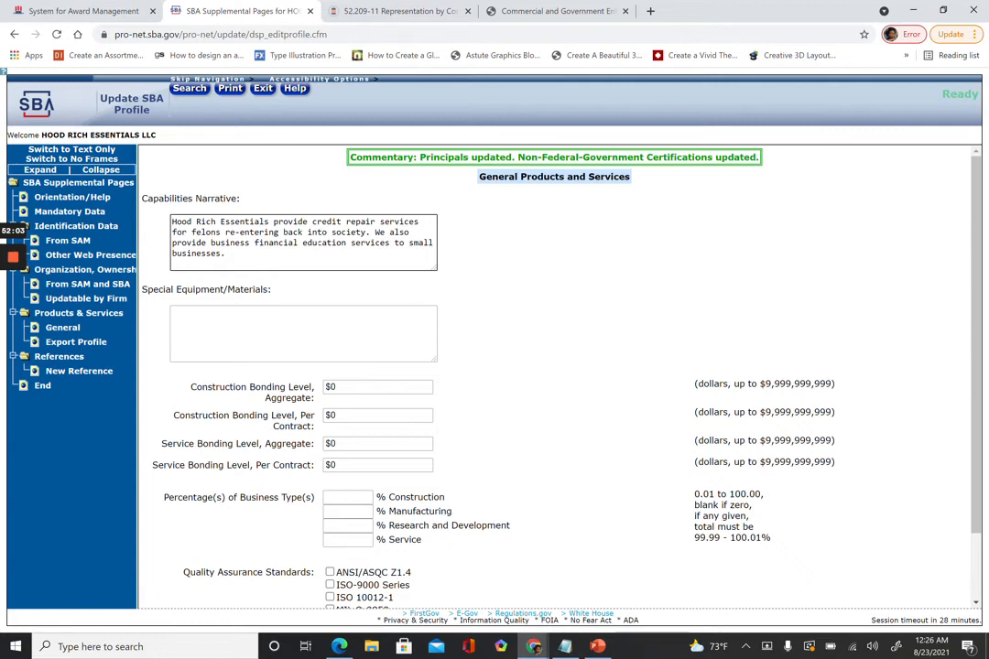
{"action": "left_click", "coordinate": [315, 313]}
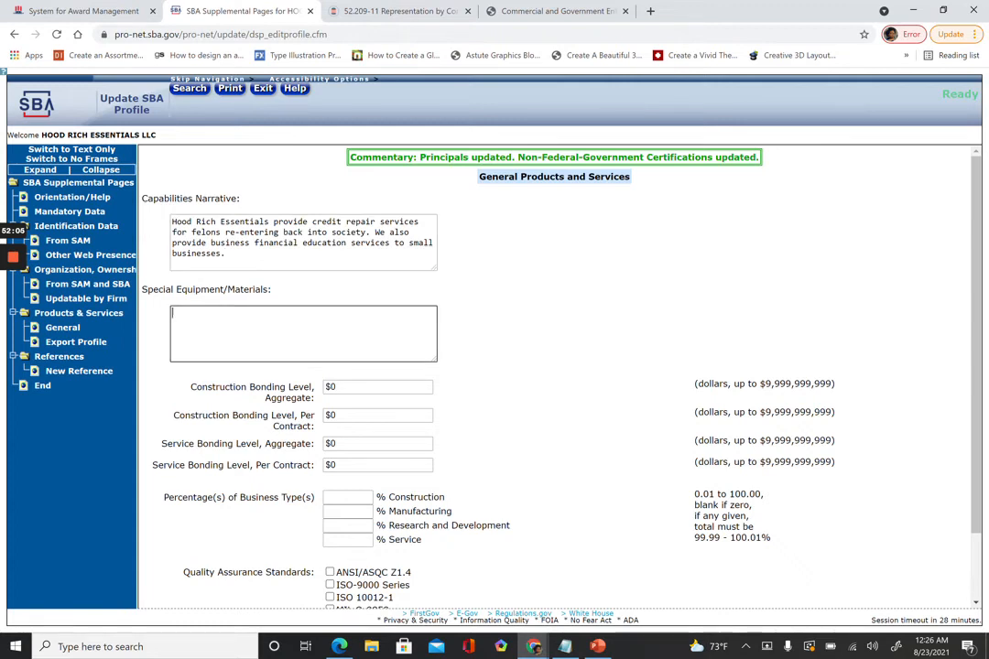
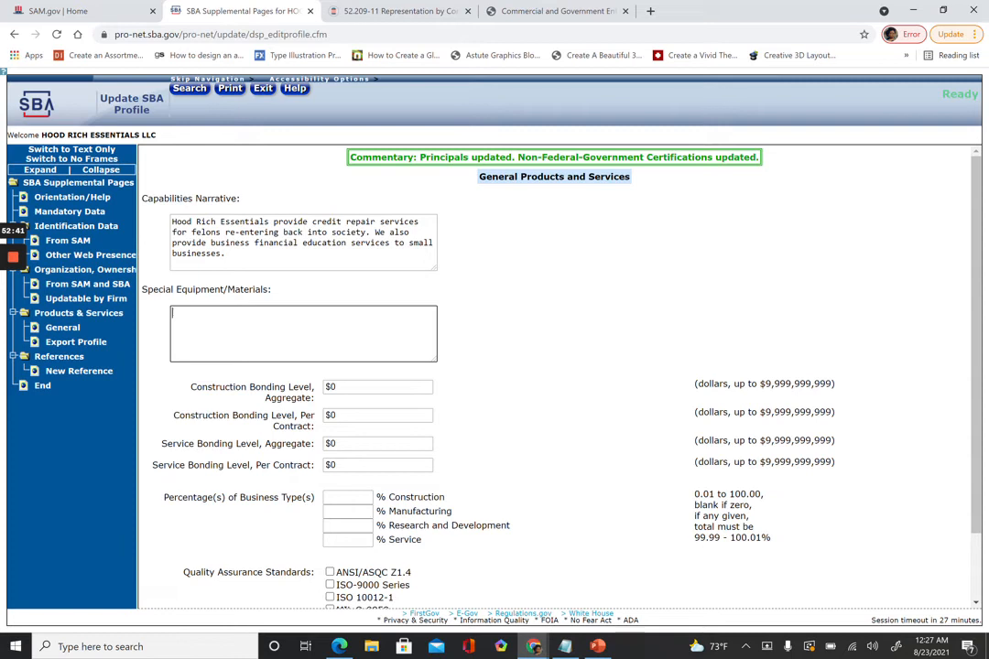
- Enter Laptop as the special equipment and save the products and services page
{"action": "scroll", "coordinate": [304, 354], "scroll_direction": "down", "scroll_amount": 2}
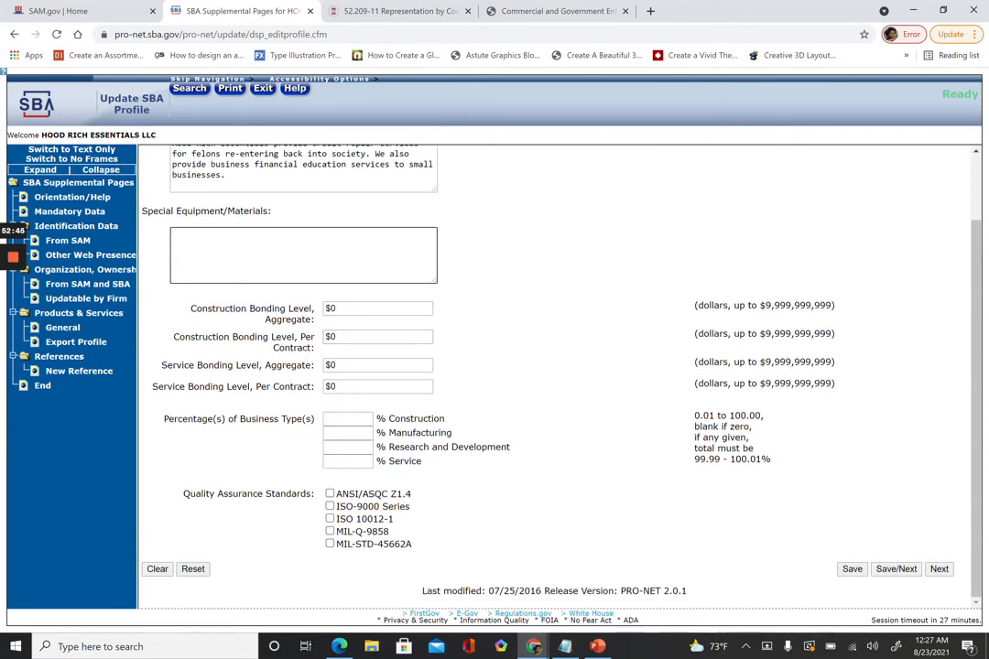
{"action": "type", "text": "C"}
{"action": "type", "text": "Lapt"}
{"action": "type", "text": "op"}
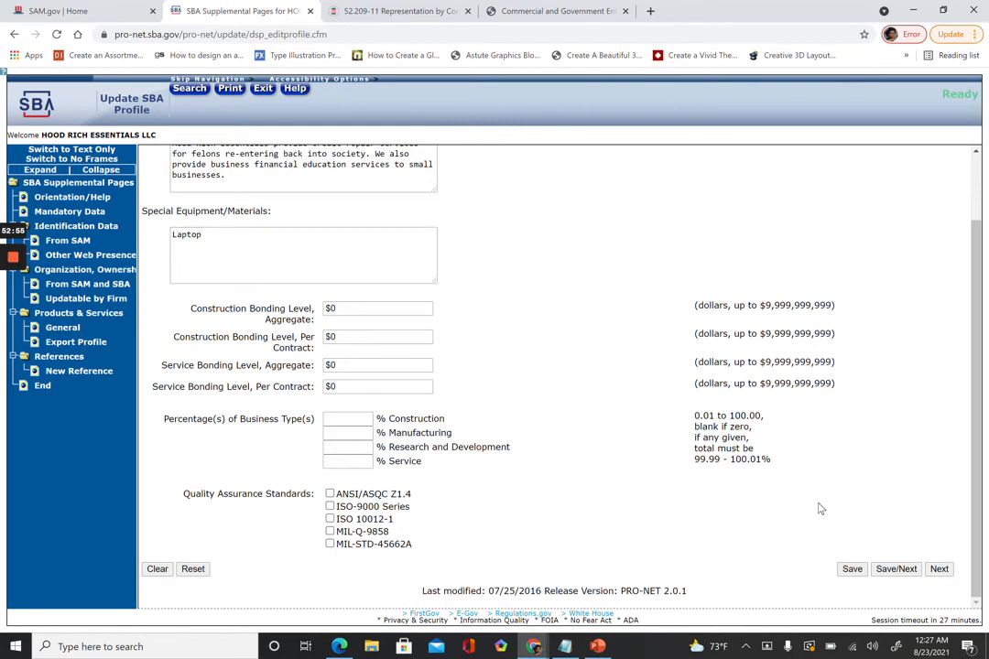
{"action": "left_click", "coordinate": [896, 570]}
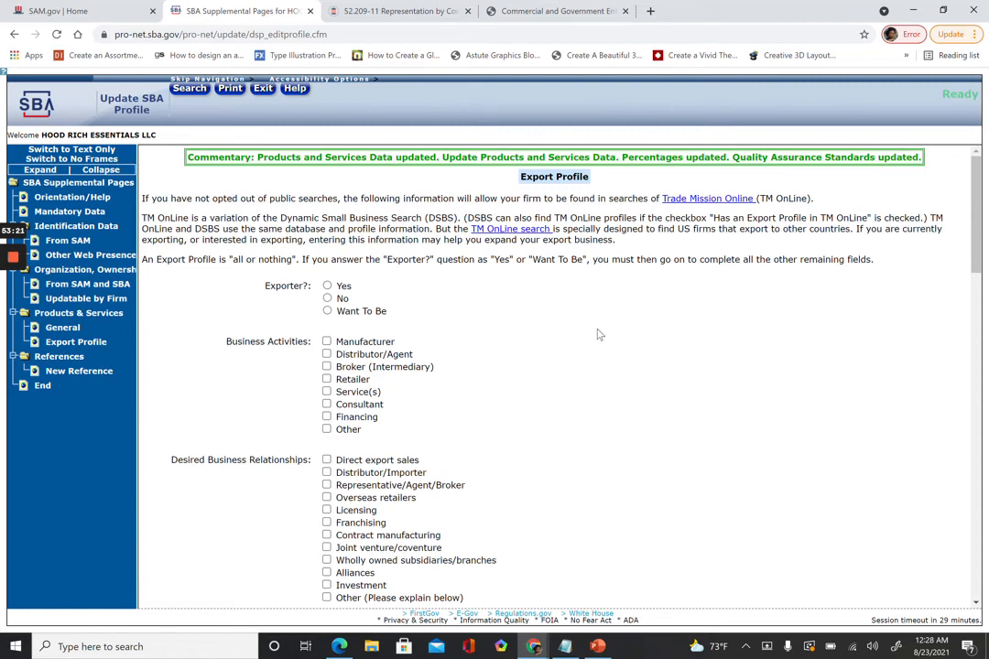
{"action": "scroll", "coordinate": [565, 319], "scroll_direction": "down", "scroll_amount": 1}
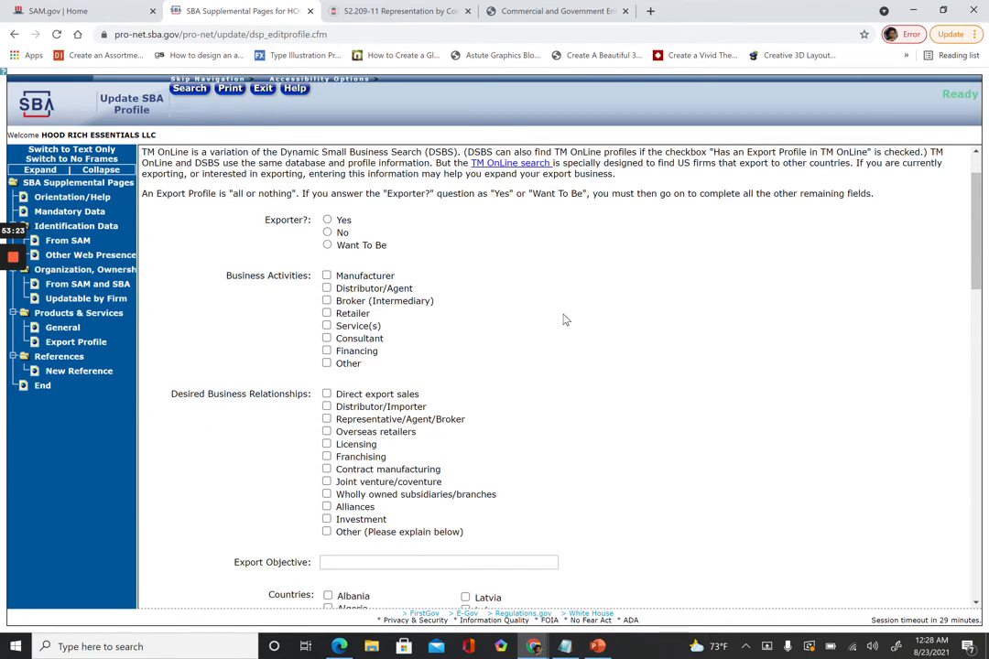
{"action": "scroll", "coordinate": [565, 320], "scroll_direction": "up", "scroll_amount": 1}
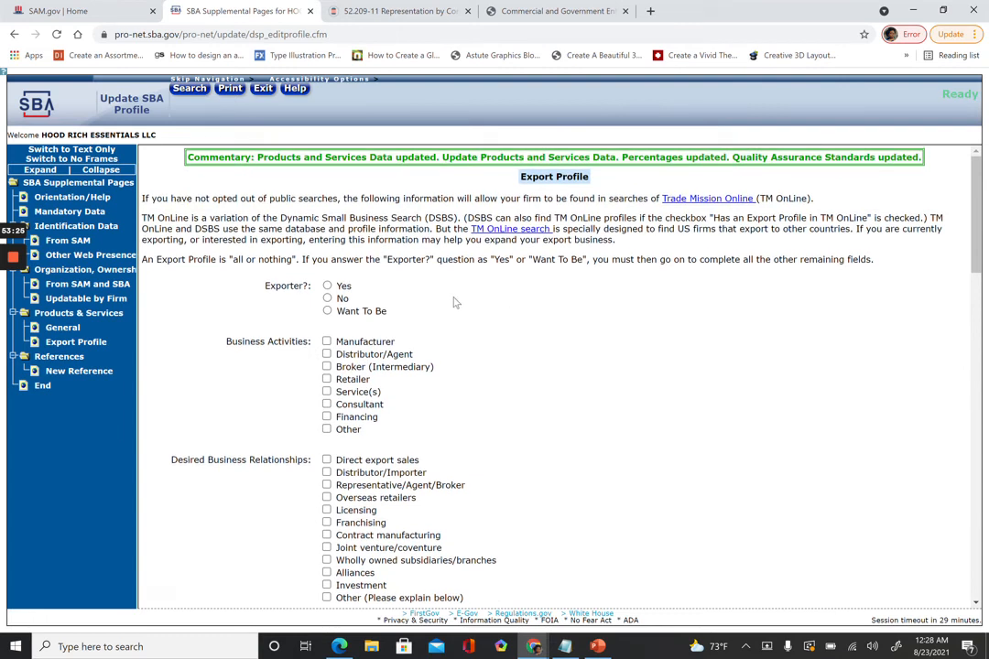
{"action": "mouse_move", "coordinate": [14, 258]}
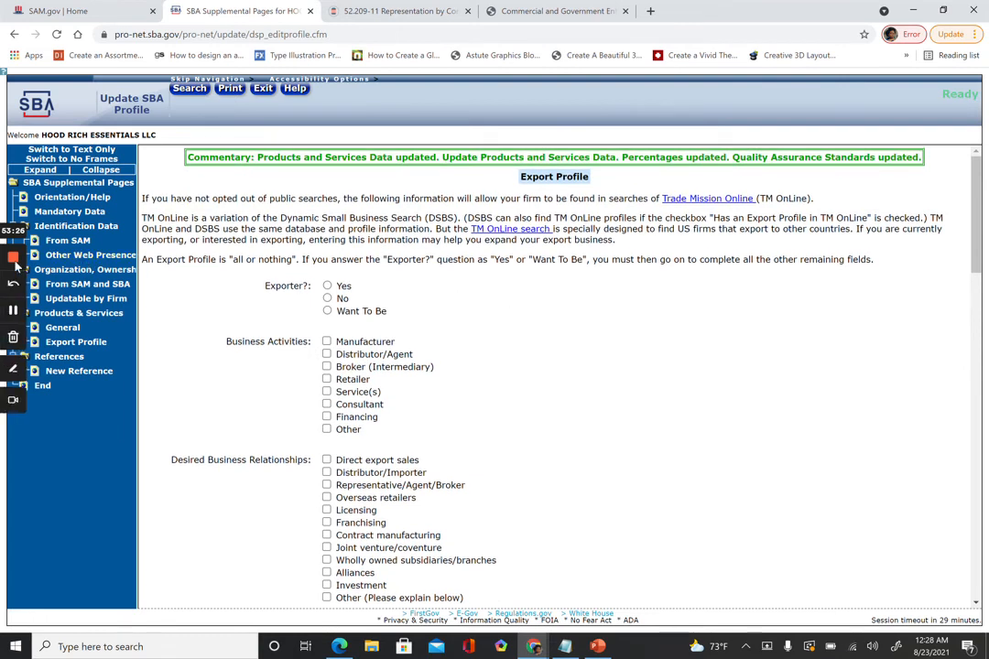
{"action": "left_click", "coordinate": [13, 311]}
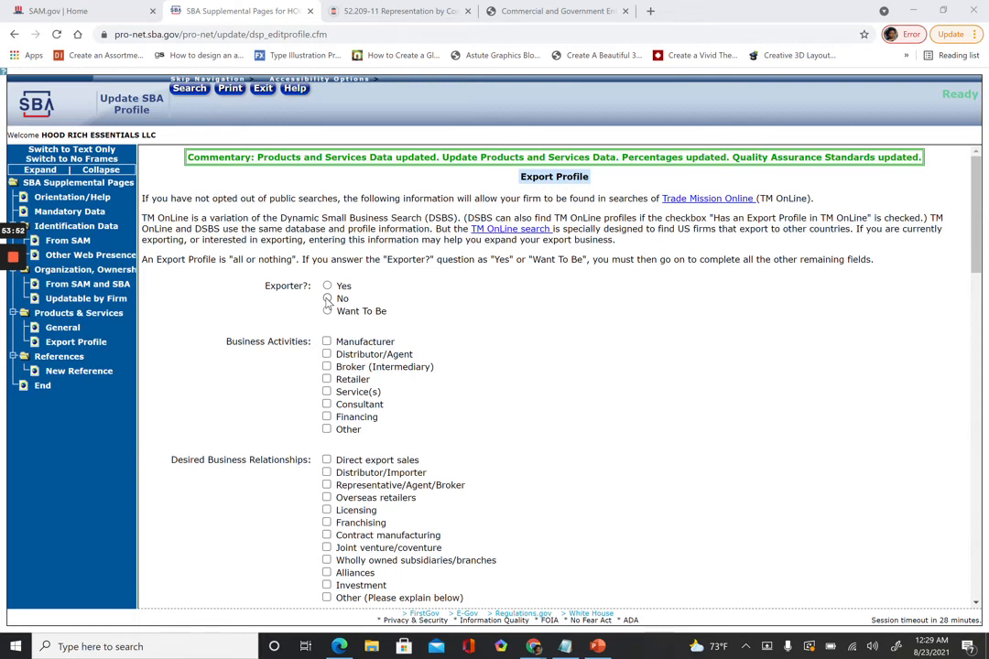
- Answer No to Exporter, check Consultant and Service(s) activities, and choose Alliances as the relationship
{"action": "left_click", "coordinate": [328, 299]}
{"action": "scroll", "coordinate": [509, 351], "scroll_direction": "down", "scroll_amount": 1}
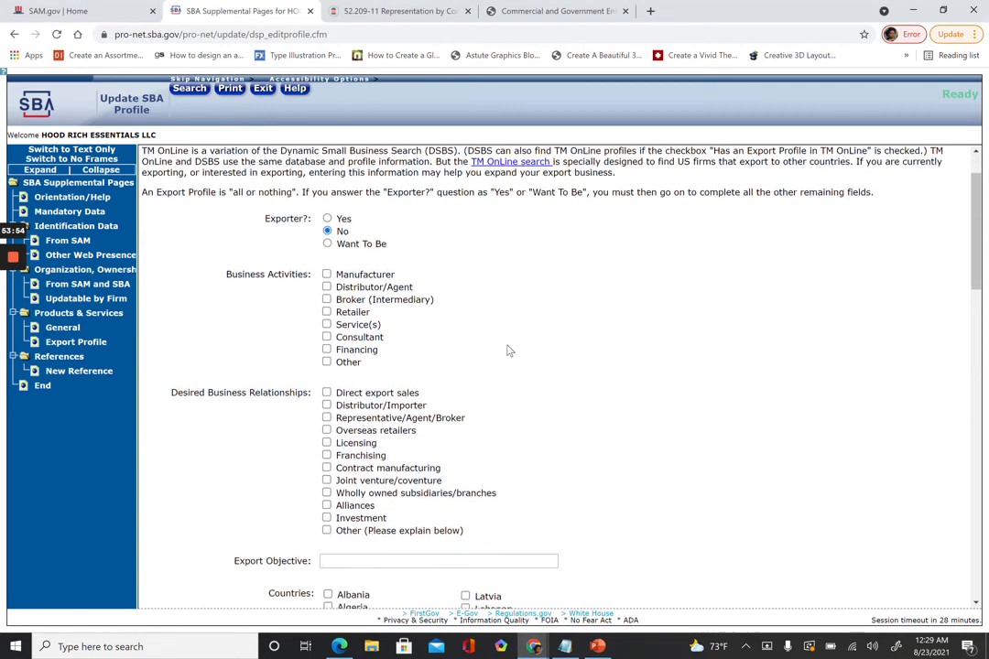
{"action": "scroll", "coordinate": [509, 351], "scroll_direction": "down", "scroll_amount": 1}
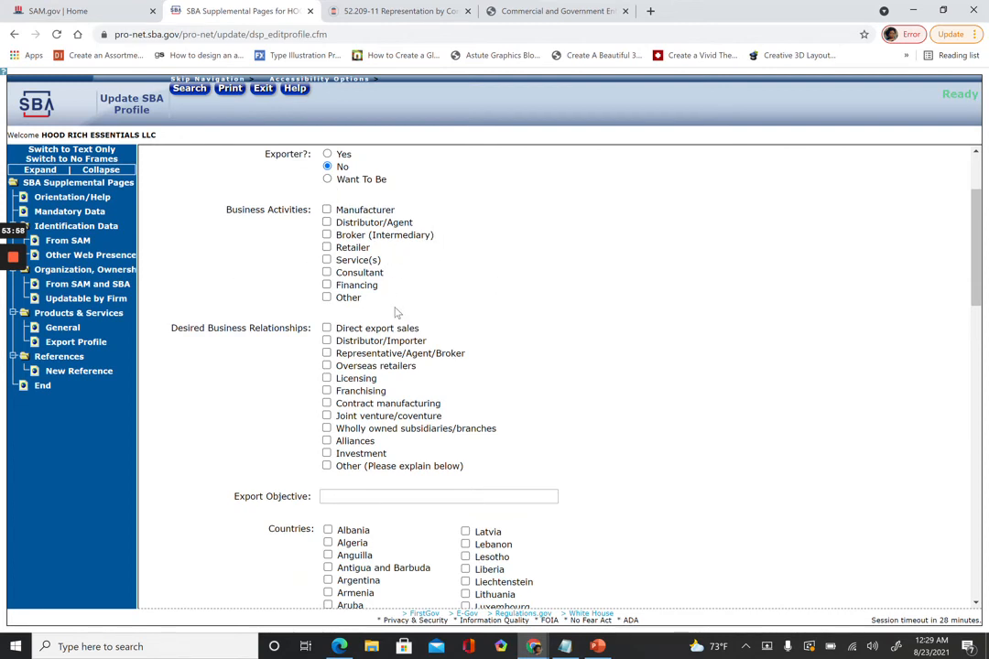
{"action": "scroll", "coordinate": [396, 312], "scroll_direction": "up", "scroll_amount": 1}
{"action": "scroll", "coordinate": [396, 312], "scroll_direction": "down", "scroll_amount": 1}
{"action": "left_click", "coordinate": [326, 273]}
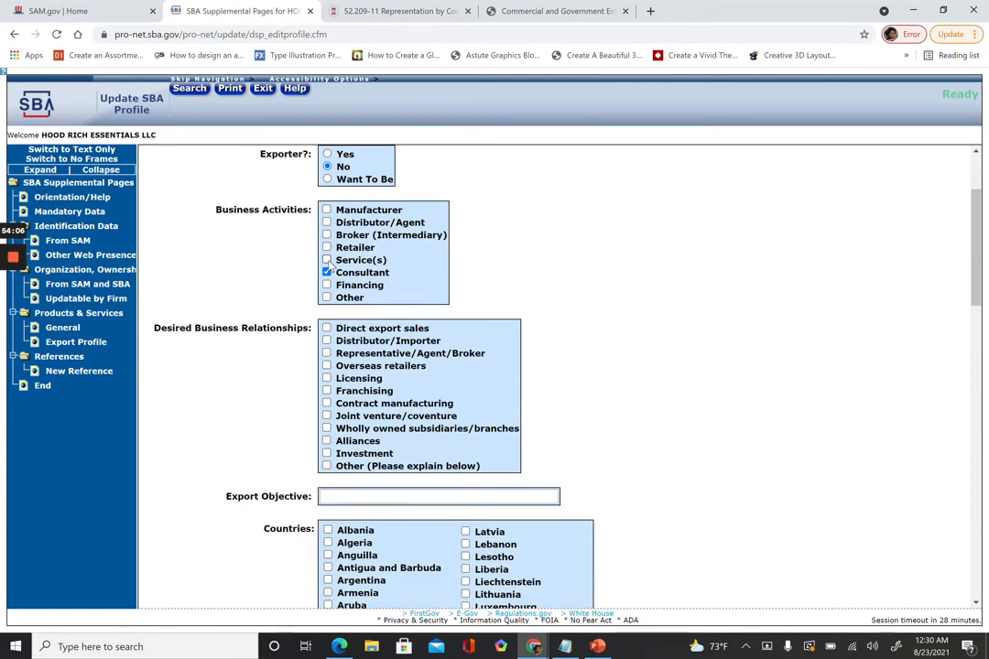
{"action": "left_click", "coordinate": [327, 260]}
{"action": "scroll", "coordinate": [551, 318], "scroll_direction": "down", "scroll_amount": 1}
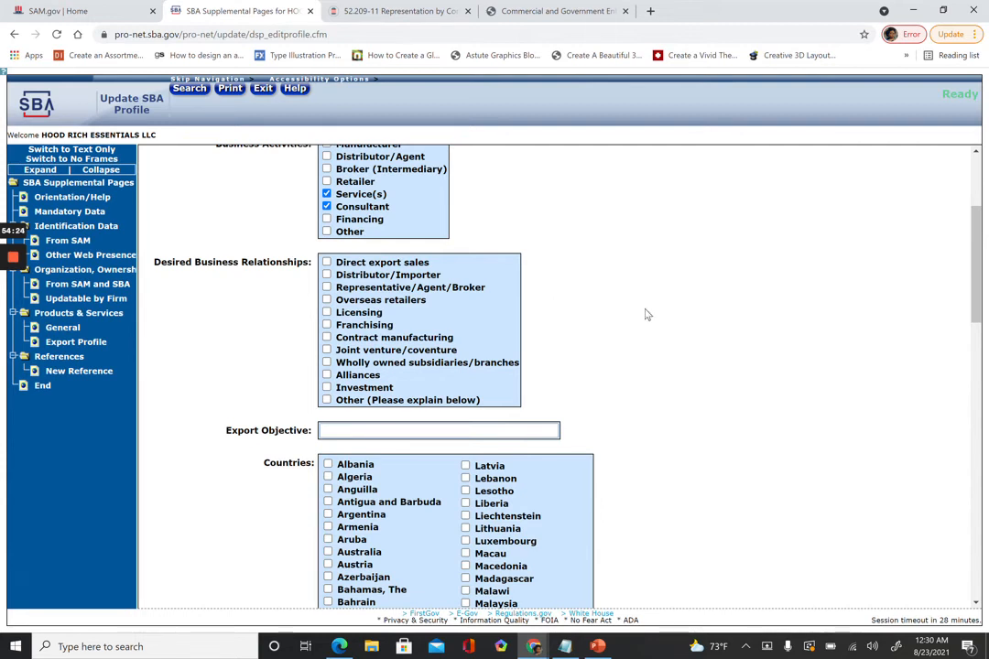
{"action": "left_click", "coordinate": [326, 374]}
- Tick Ghana, Jamaica, Mexico and Aruba in the export countries list
{"action": "scroll", "coordinate": [284, 355], "scroll_direction": "down", "scroll_amount": 1}
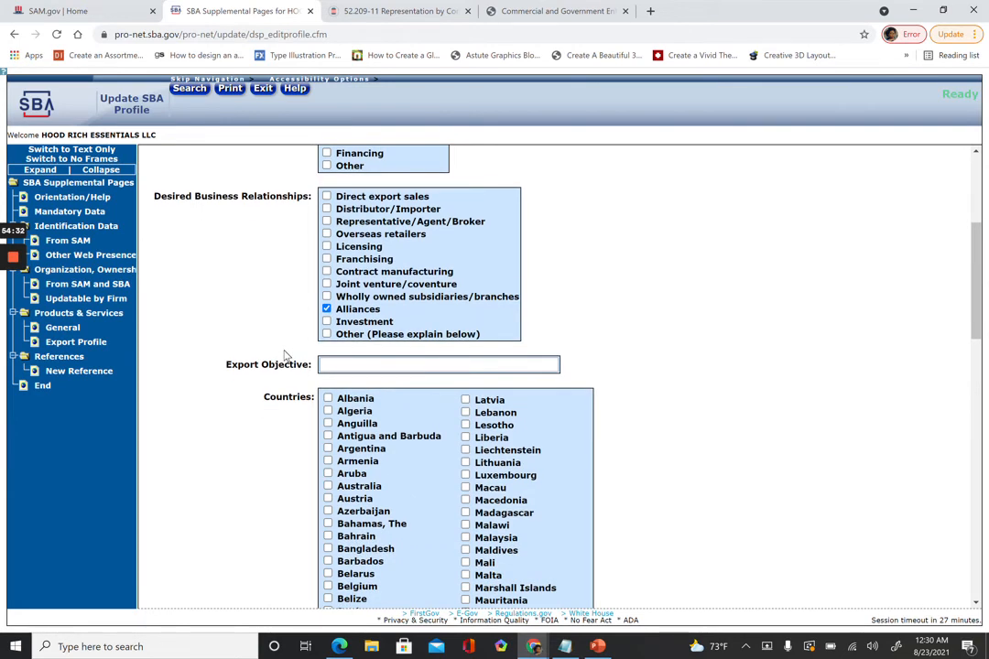
{"action": "scroll", "coordinate": [284, 355], "scroll_direction": "down", "scroll_amount": 1}
{"action": "scroll", "coordinate": [284, 355], "scroll_direction": "down", "scroll_amount": 1}
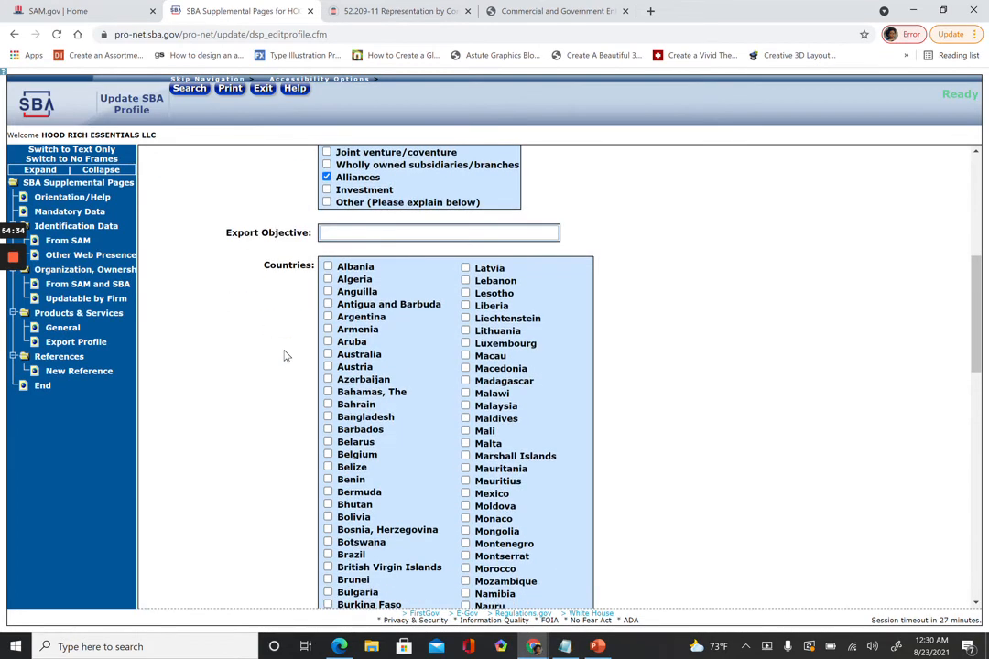
{"action": "scroll", "coordinate": [284, 355], "scroll_direction": "down", "scroll_amount": 1}
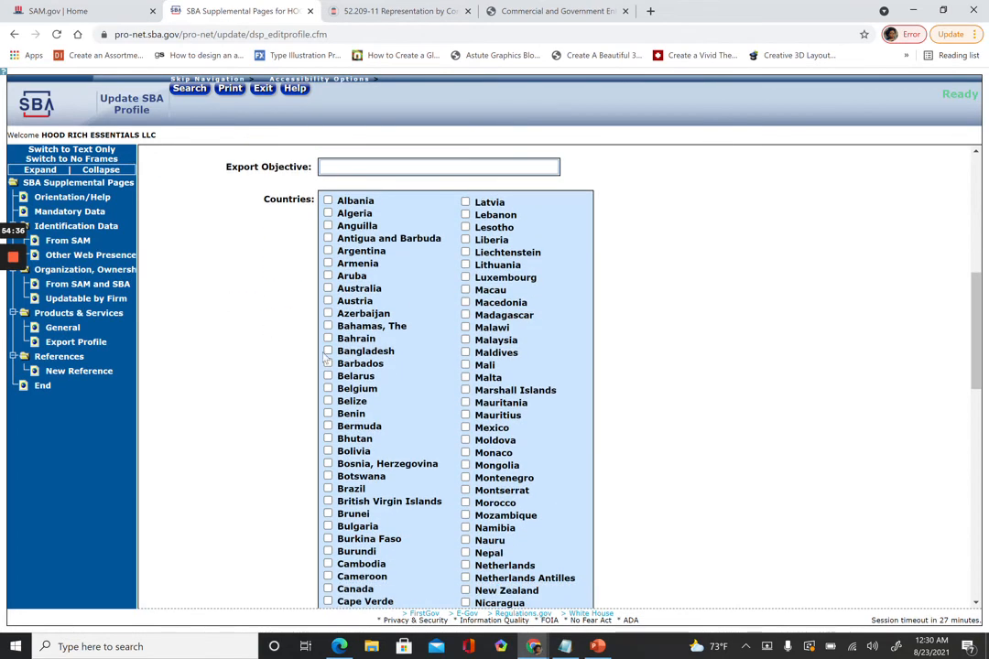
{"action": "scroll", "coordinate": [374, 380], "scroll_direction": "down", "scroll_amount": 1}
{"action": "scroll", "coordinate": [374, 380], "scroll_direction": "down", "scroll_amount": 11}
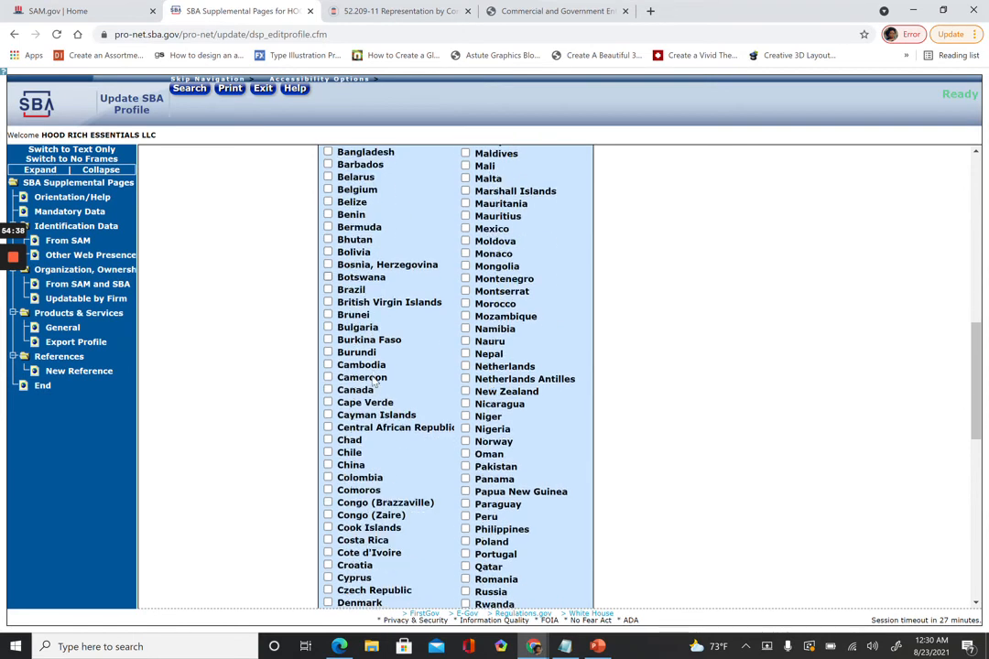
{"action": "scroll", "coordinate": [373, 380], "scroll_direction": "down", "scroll_amount": 1}
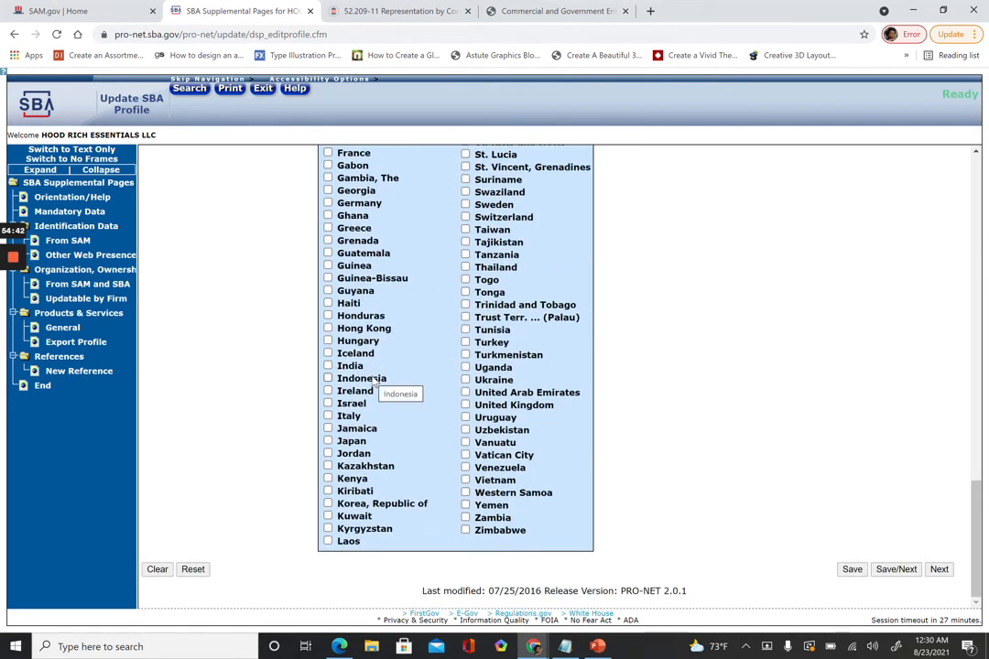
{"action": "scroll", "coordinate": [474, 441], "scroll_direction": "up", "scroll_amount": 6}
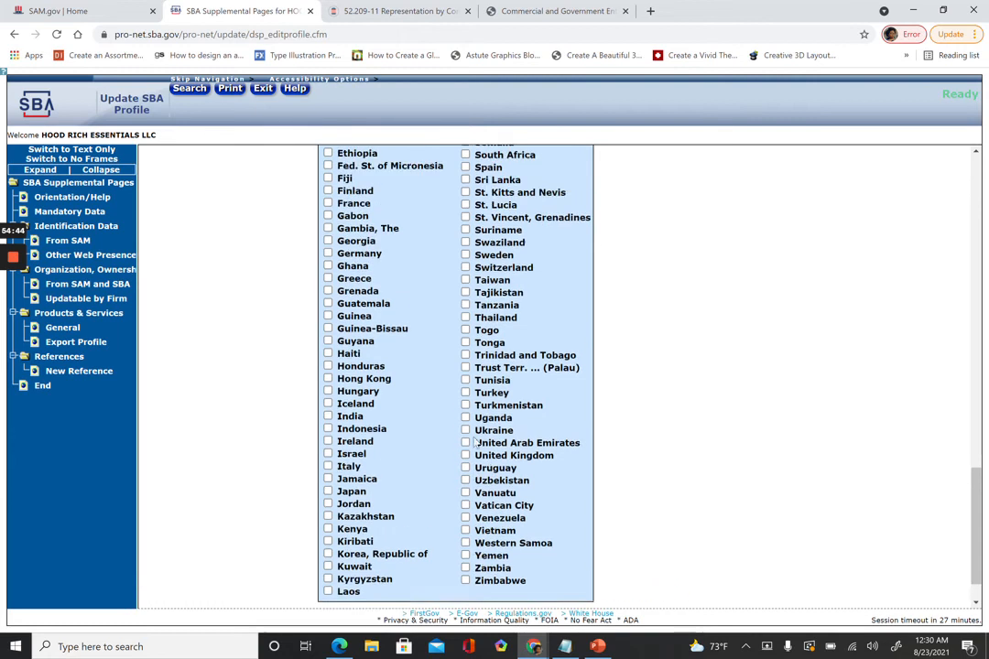
{"action": "scroll", "coordinate": [474, 442], "scroll_direction": "up", "scroll_amount": 4}
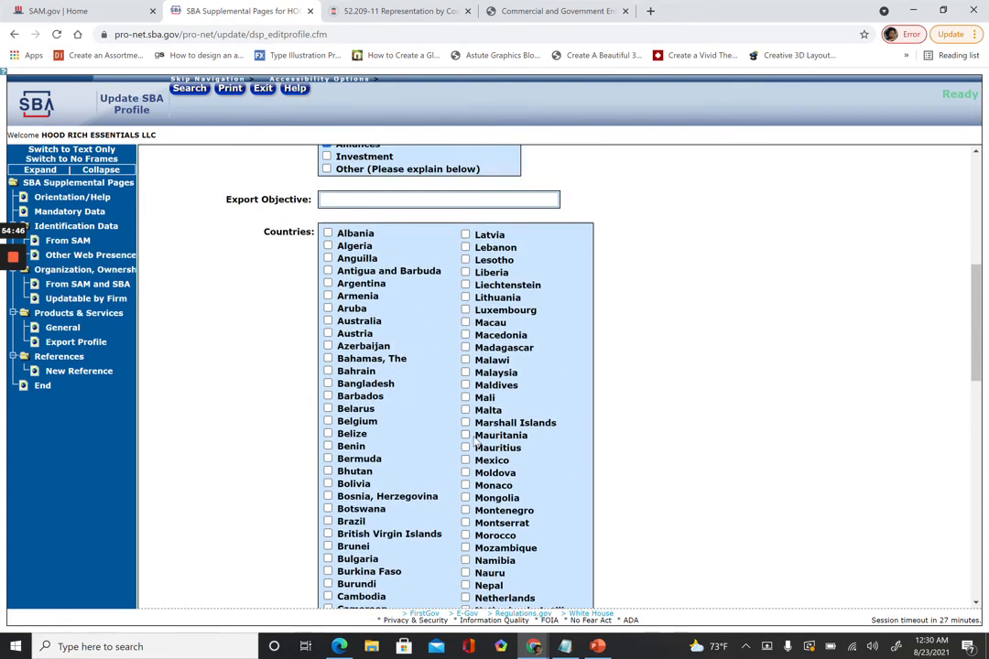
{"action": "scroll", "coordinate": [474, 439], "scroll_direction": "down", "scroll_amount": 3}
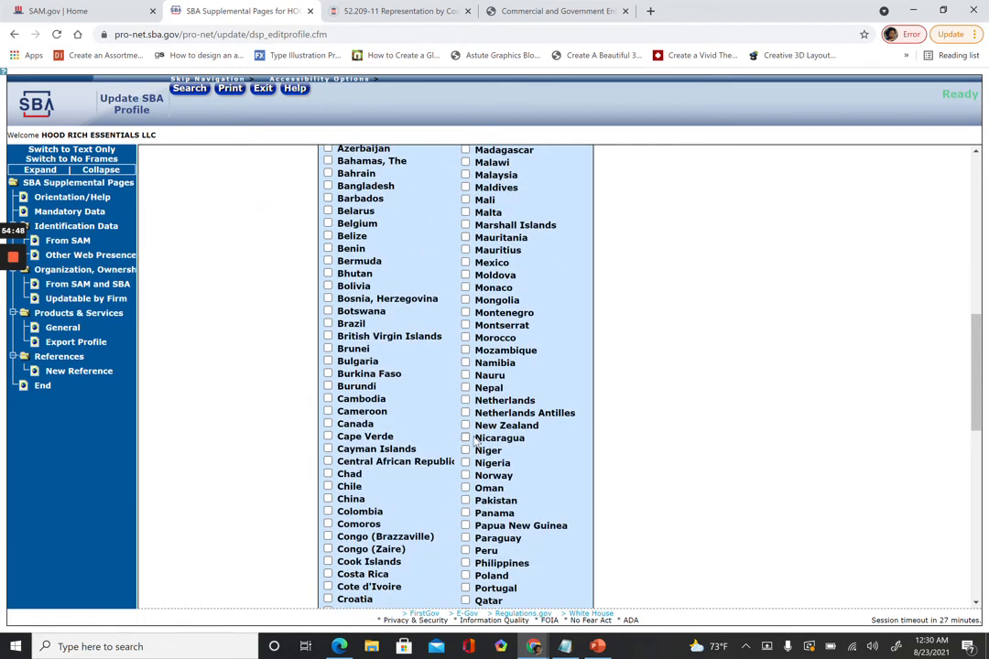
{"action": "scroll", "coordinate": [475, 441], "scroll_direction": "up", "scroll_amount": 3}
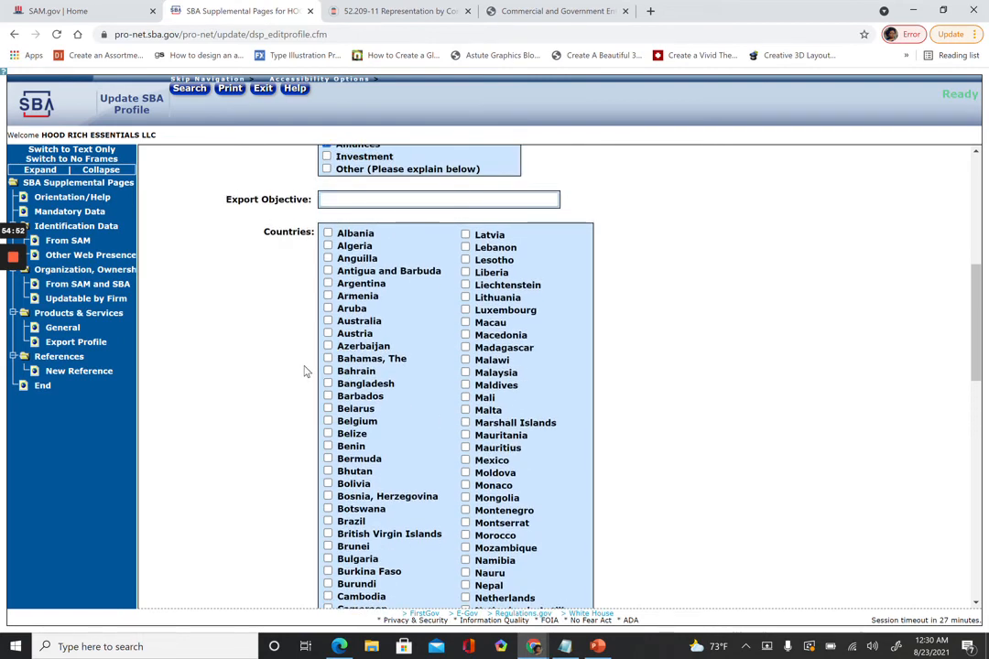
{"action": "scroll", "coordinate": [306, 370], "scroll_direction": "down", "scroll_amount": 3}
{"action": "scroll", "coordinate": [306, 370], "scroll_direction": "down", "scroll_amount": 5}
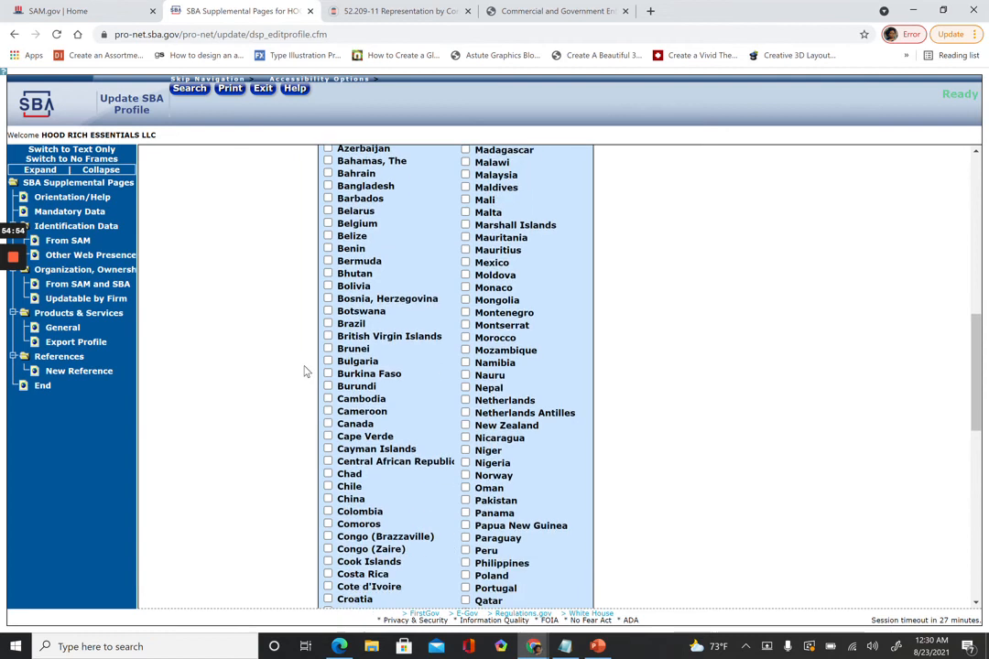
{"action": "scroll", "coordinate": [306, 370], "scroll_direction": "down", "scroll_amount": 3}
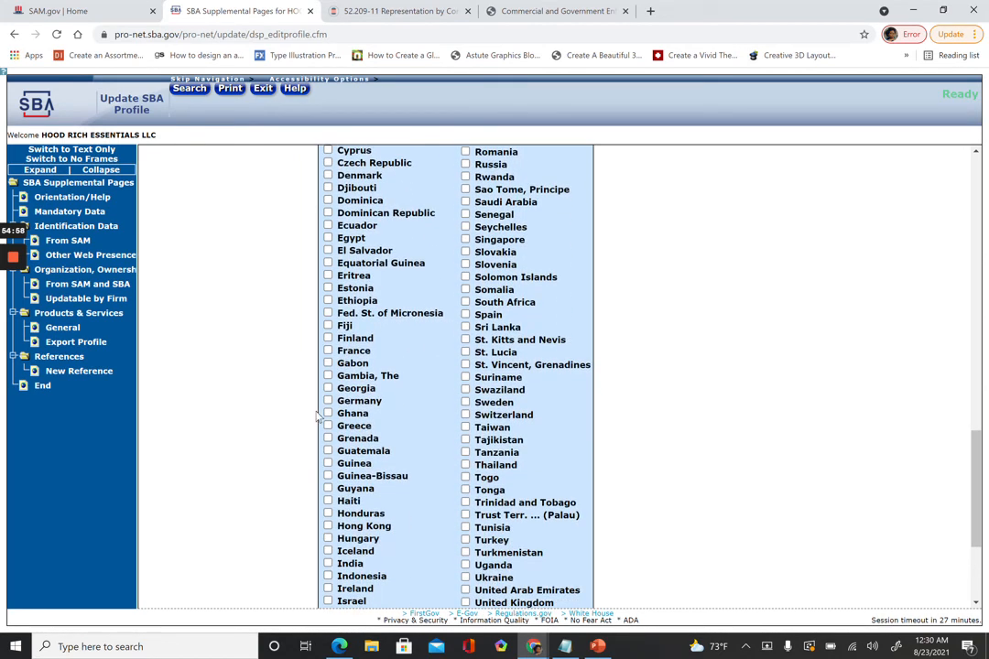
{"action": "left_click", "coordinate": [328, 414]}
{"action": "scroll", "coordinate": [258, 408], "scroll_direction": "down", "scroll_amount": 4}
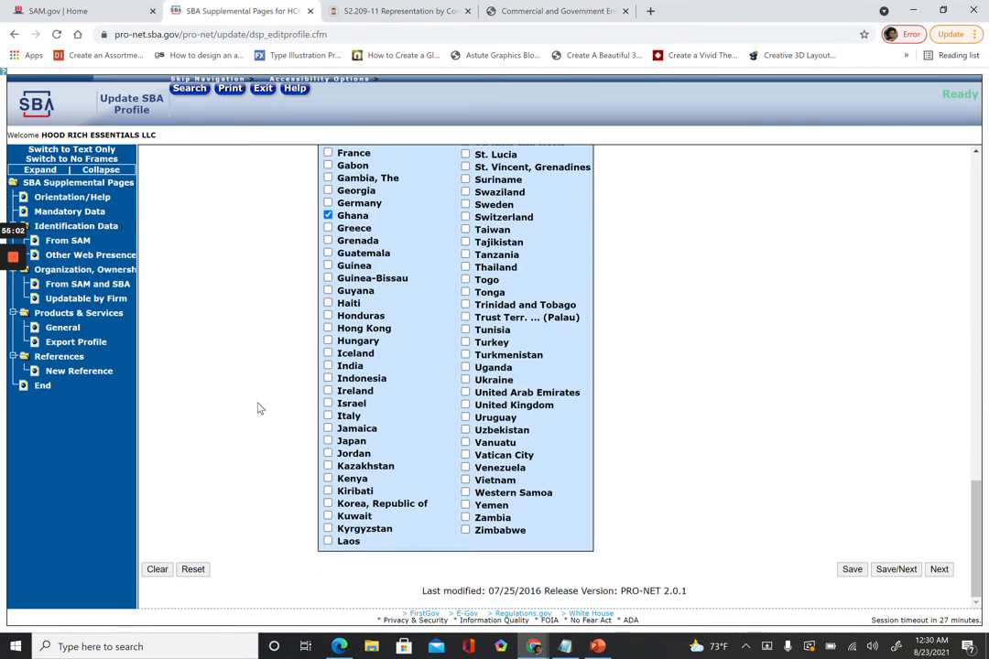
{"action": "left_click", "coordinate": [329, 428]}
{"action": "scroll", "coordinate": [252, 438], "scroll_direction": "up", "scroll_amount": 7}
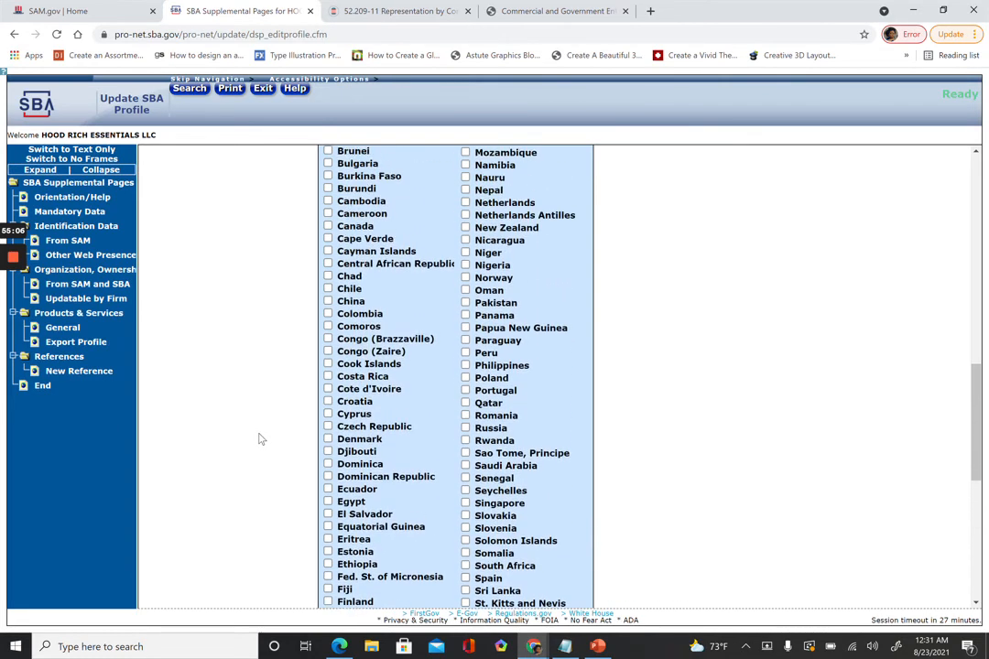
{"action": "scroll", "coordinate": [259, 439], "scroll_direction": "up", "scroll_amount": 3}
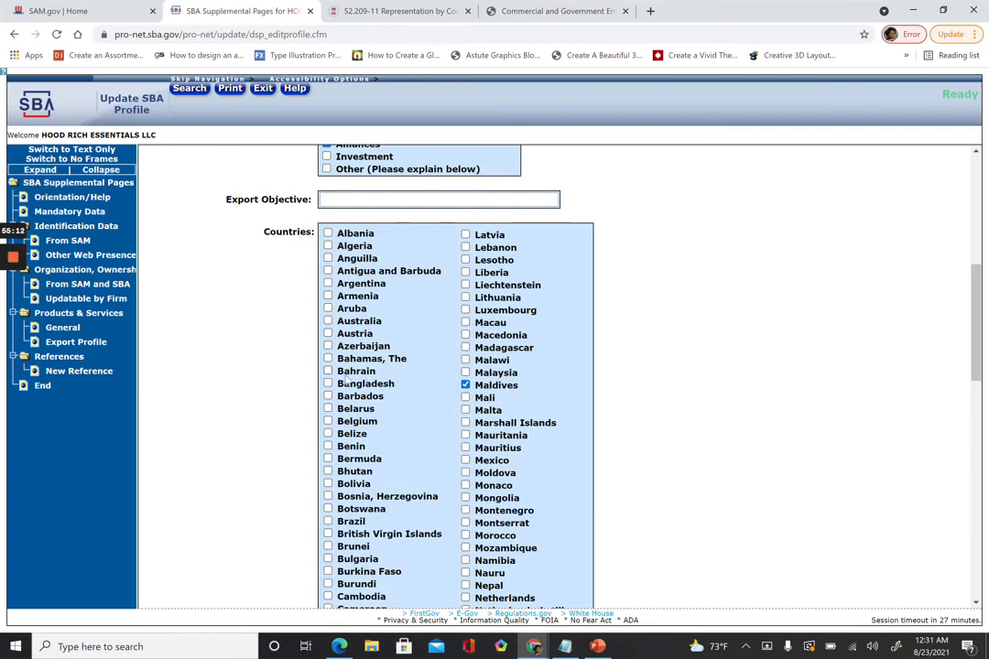
{"action": "left_click", "coordinate": [467, 460]}
{"action": "scroll", "coordinate": [322, 428], "scroll_direction": "up", "scroll_amount": 1}
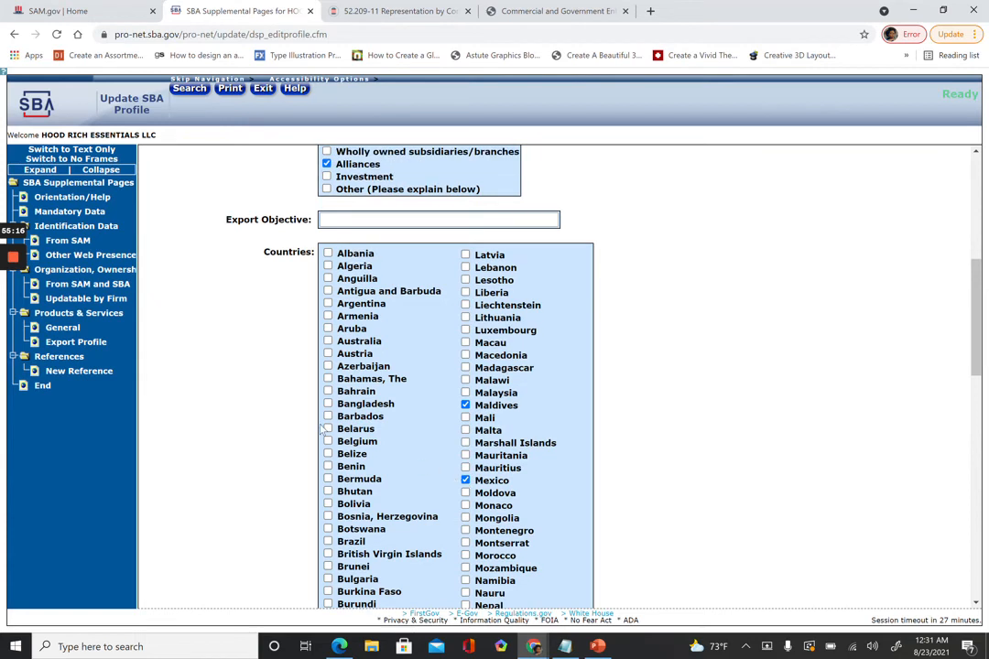
{"action": "left_click", "coordinate": [327, 374]}
- Tick Brazil, Trinidad and Tobago, Haiti and Jamaica, then save the export profile
{"action": "scroll", "coordinate": [328, 403], "scroll_direction": "down", "scroll_amount": 2}
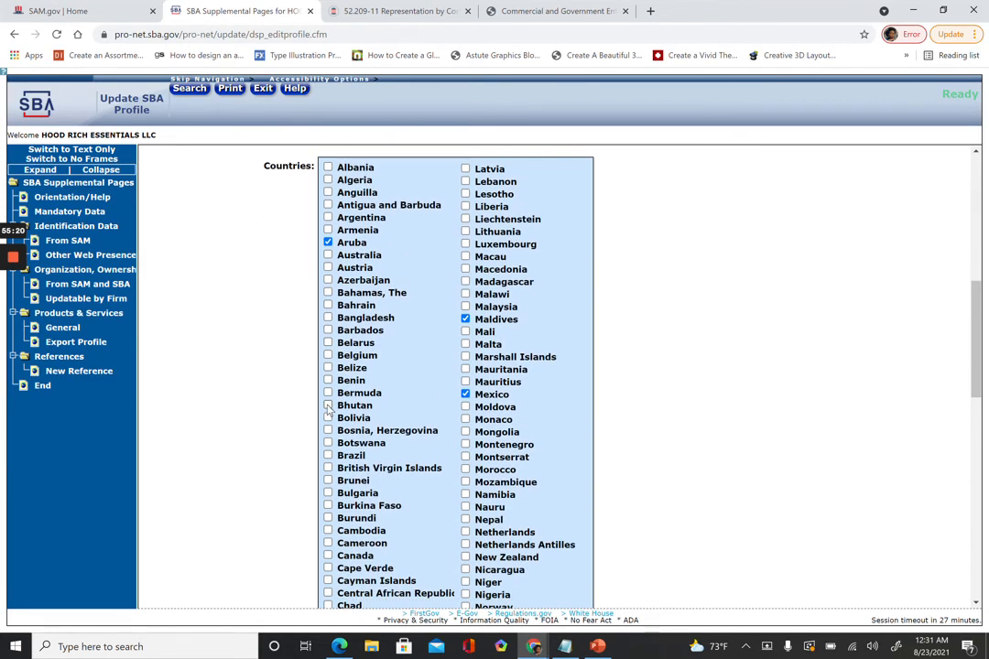
{"action": "scroll", "coordinate": [329, 409], "scroll_direction": "down", "scroll_amount": 1}
{"action": "left_click", "coordinate": [328, 389]}
{"action": "scroll", "coordinate": [325, 403], "scroll_direction": "down", "scroll_amount": 2}
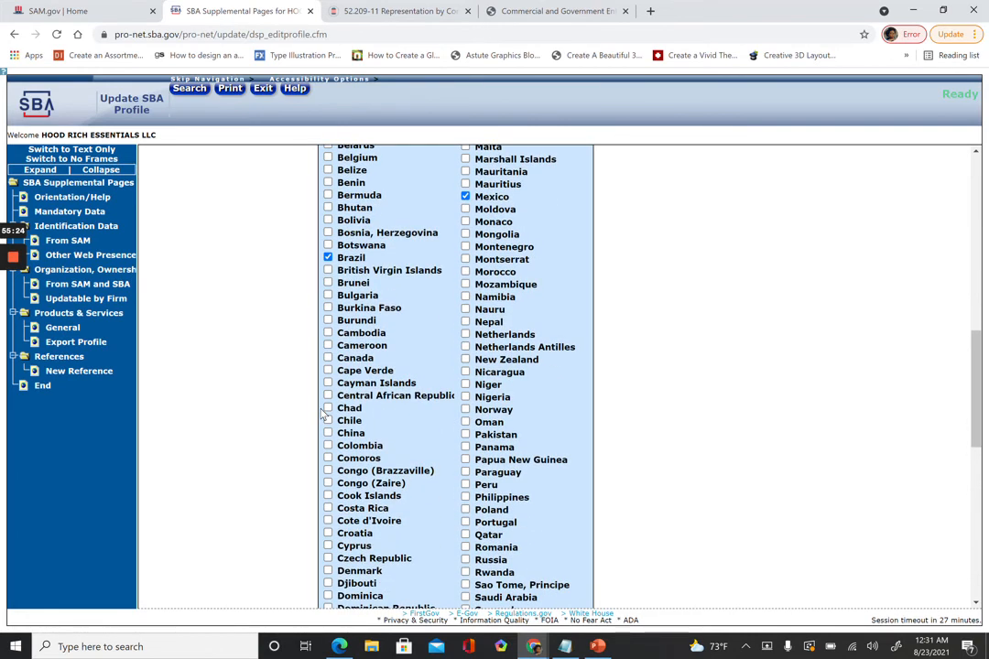
{"action": "scroll", "coordinate": [322, 414], "scroll_direction": "down", "scroll_amount": 1}
{"action": "scroll", "coordinate": [322, 415], "scroll_direction": "down", "scroll_amount": 4}
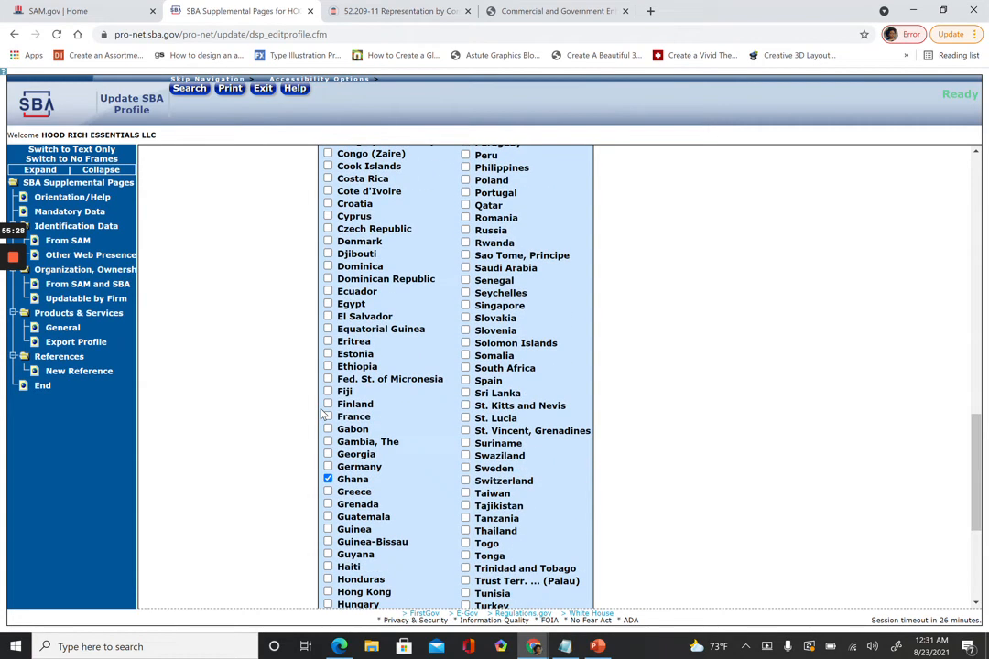
{"action": "scroll", "coordinate": [325, 389], "scroll_direction": "down", "scroll_amount": 1}
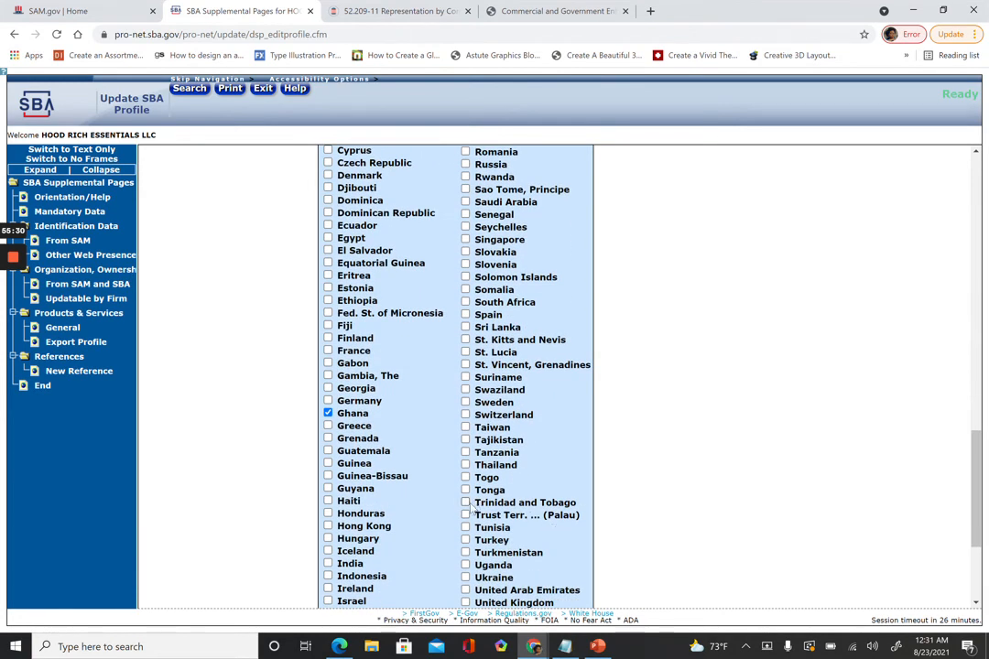
{"action": "left_click", "coordinate": [466, 503]}
{"action": "left_click", "coordinate": [327, 500]}
{"action": "scroll", "coordinate": [332, 507], "scroll_direction": "down", "scroll_amount": 3}
{"action": "left_click", "coordinate": [328, 428]}
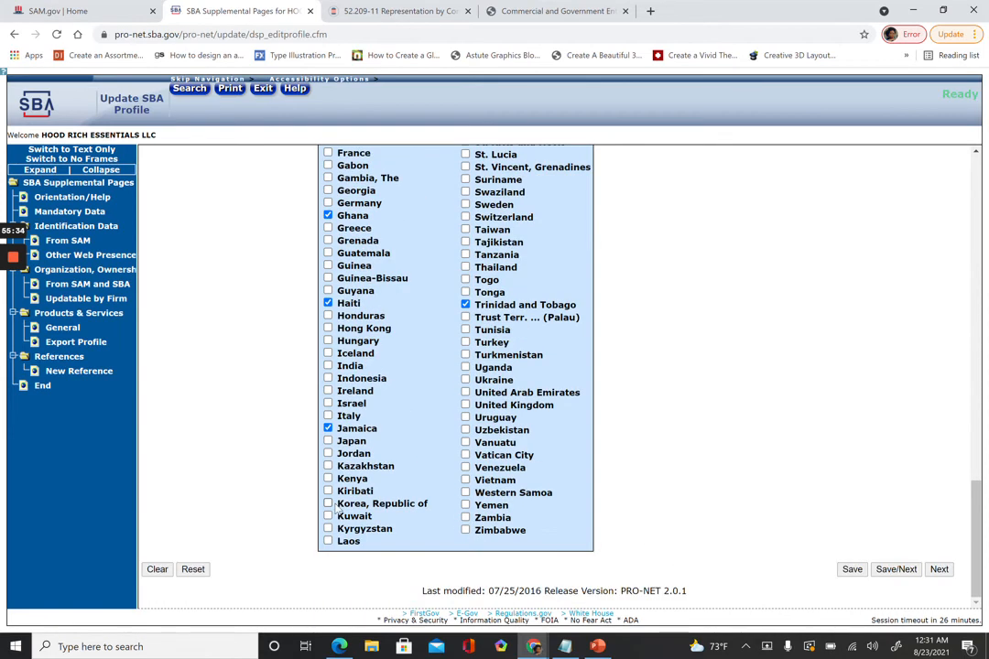
{"action": "left_click", "coordinate": [897, 570]}
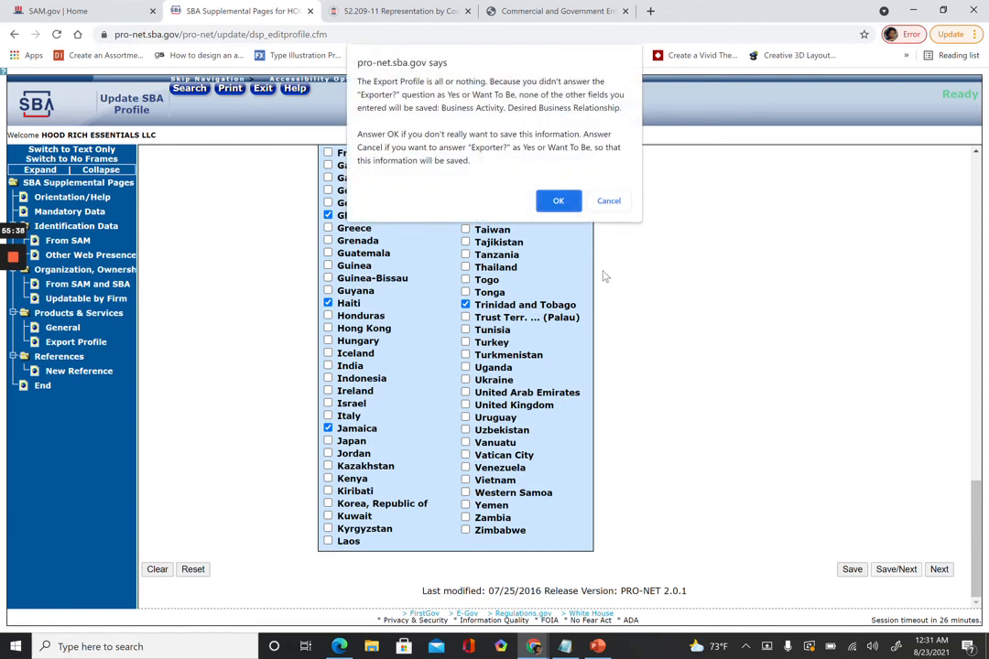
- Accept the export entries warning and change Exporter to Yes
{"action": "left_click", "coordinate": [562, 202]}
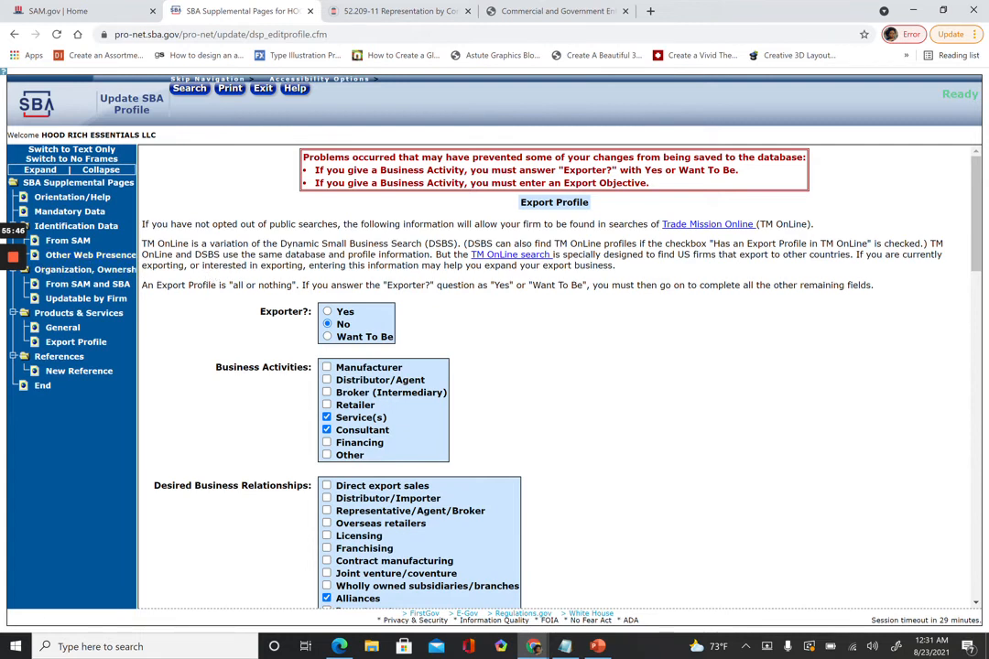
{"action": "left_click", "coordinate": [327, 312]}
{"action": "scroll", "coordinate": [554, 350], "scroll_direction": "down", "scroll_amount": 12}
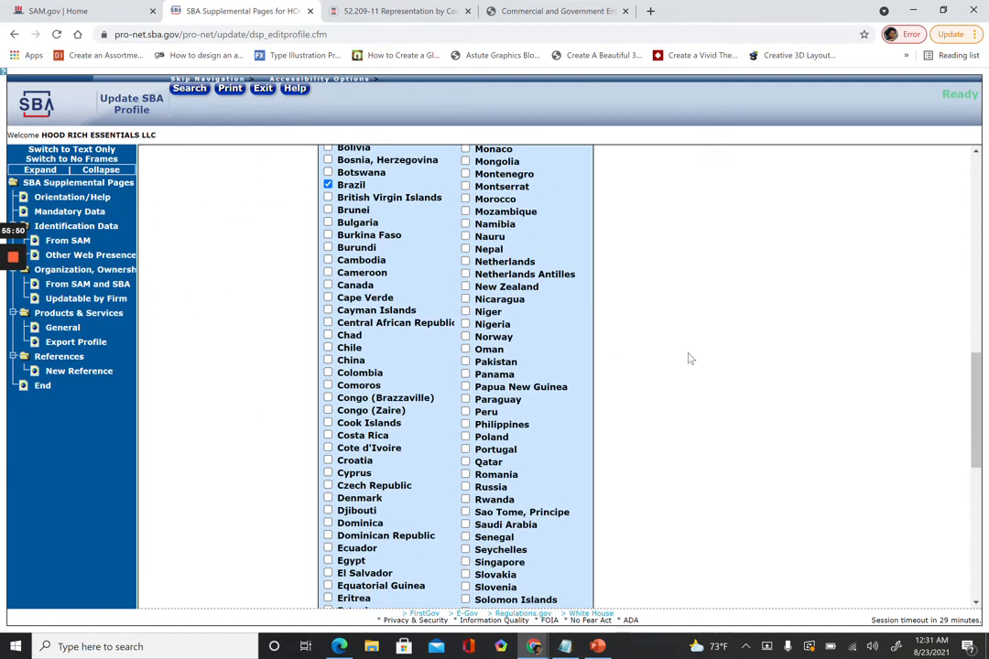
{"action": "scroll", "coordinate": [701, 372], "scroll_direction": "down", "scroll_amount": 2}
{"action": "scroll", "coordinate": [838, 491], "scroll_direction": "up", "scroll_amount": 10}
{"action": "scroll", "coordinate": [844, 486], "scroll_direction": "up", "scroll_amount": 5}
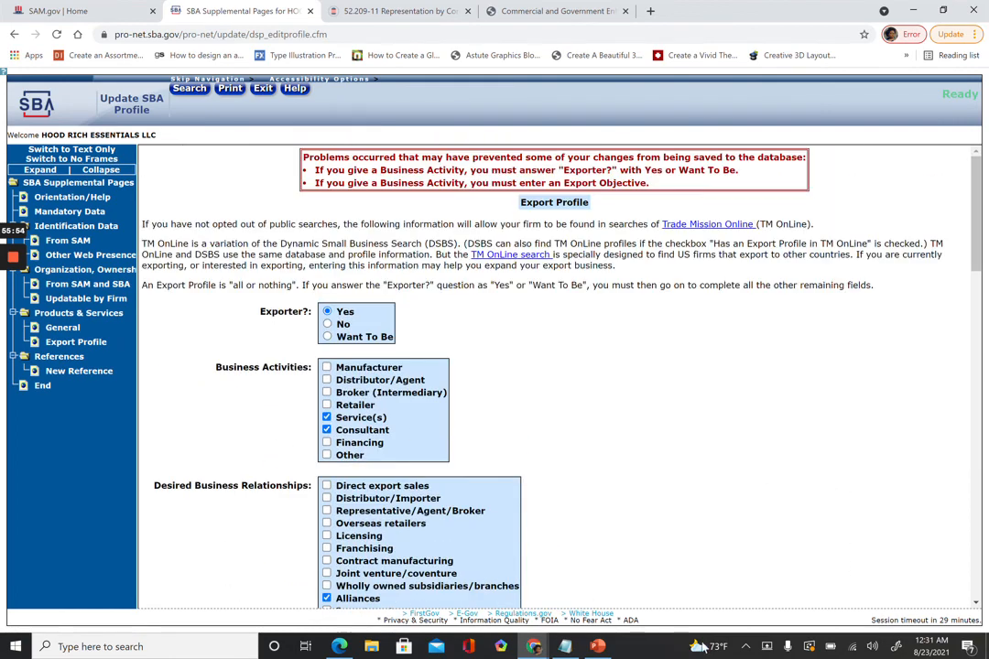
{"action": "scroll", "coordinate": [777, 517], "scroll_direction": "down", "scroll_amount": 15}
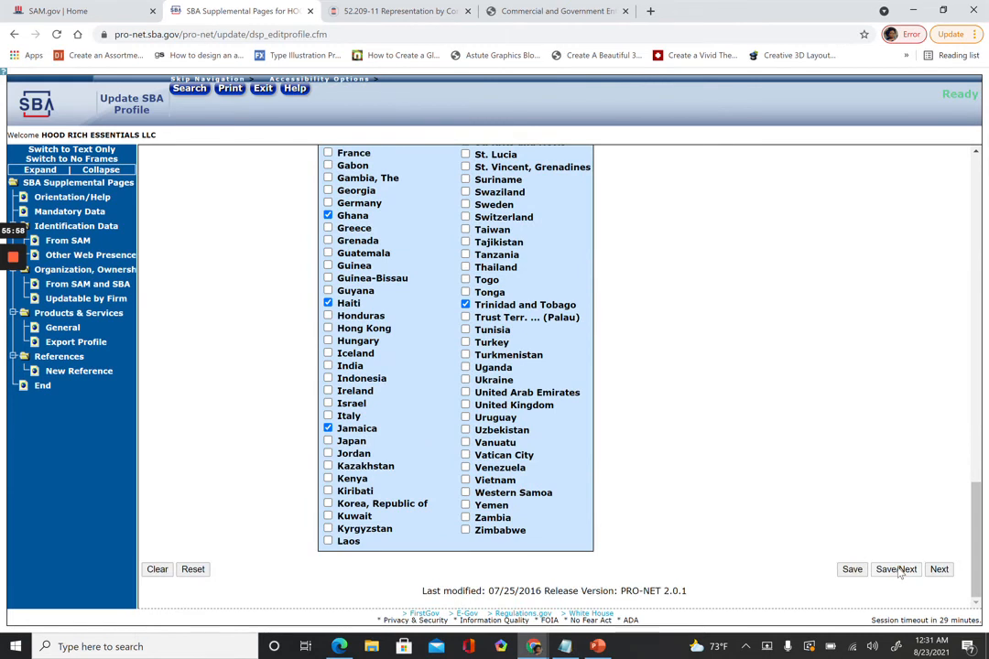
- Resave the export profile and dismiss the missing Export Objective alert
{"action": "left_click", "coordinate": [897, 570]}
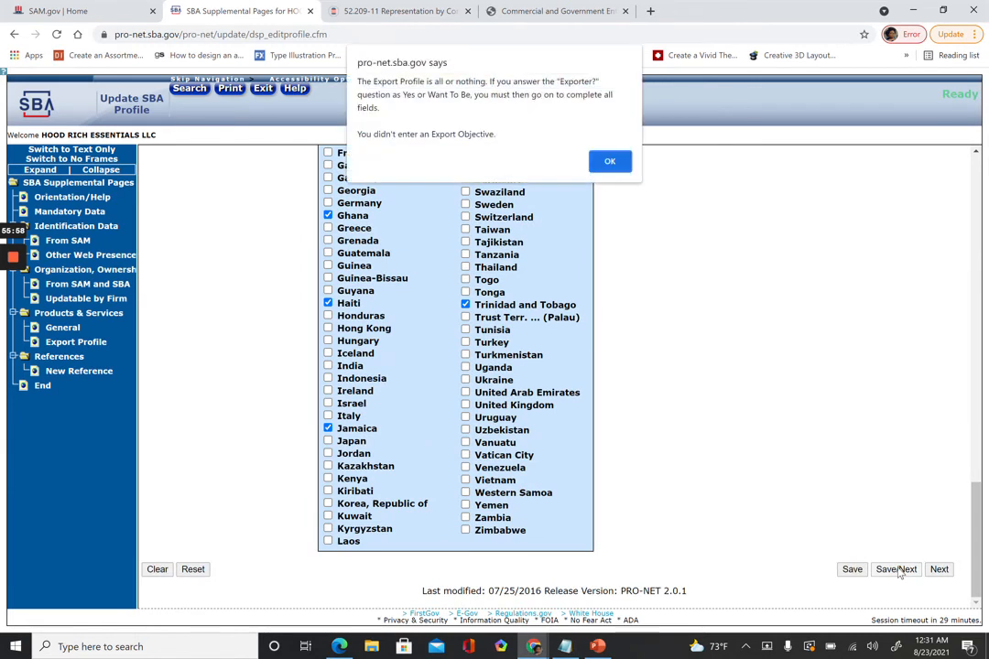
{"action": "left_click", "coordinate": [613, 165]}
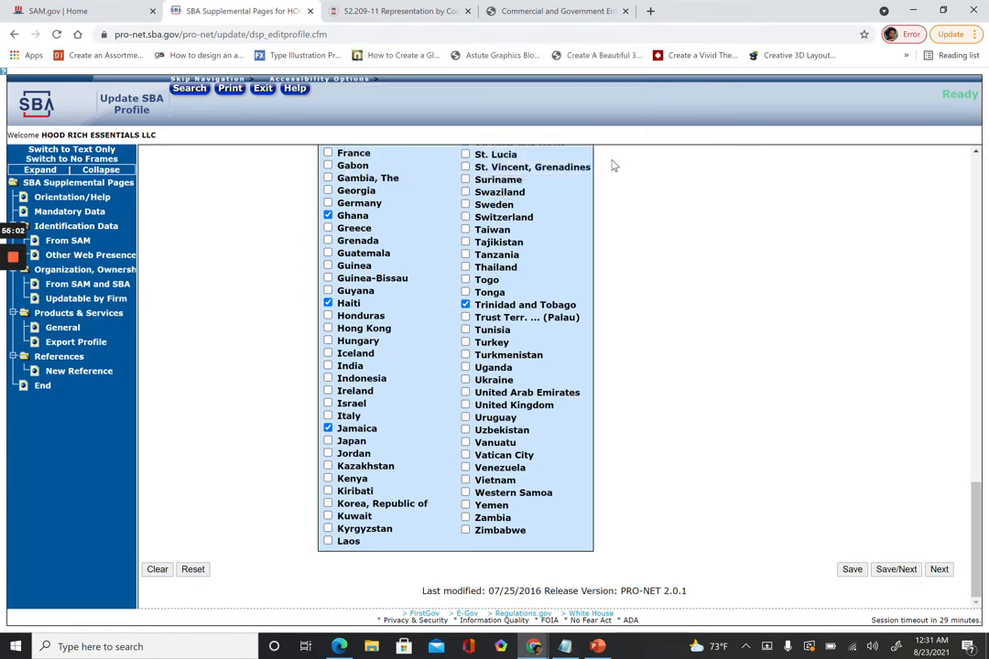
{"action": "scroll", "coordinate": [627, 194], "scroll_direction": "up", "scroll_amount": 7}
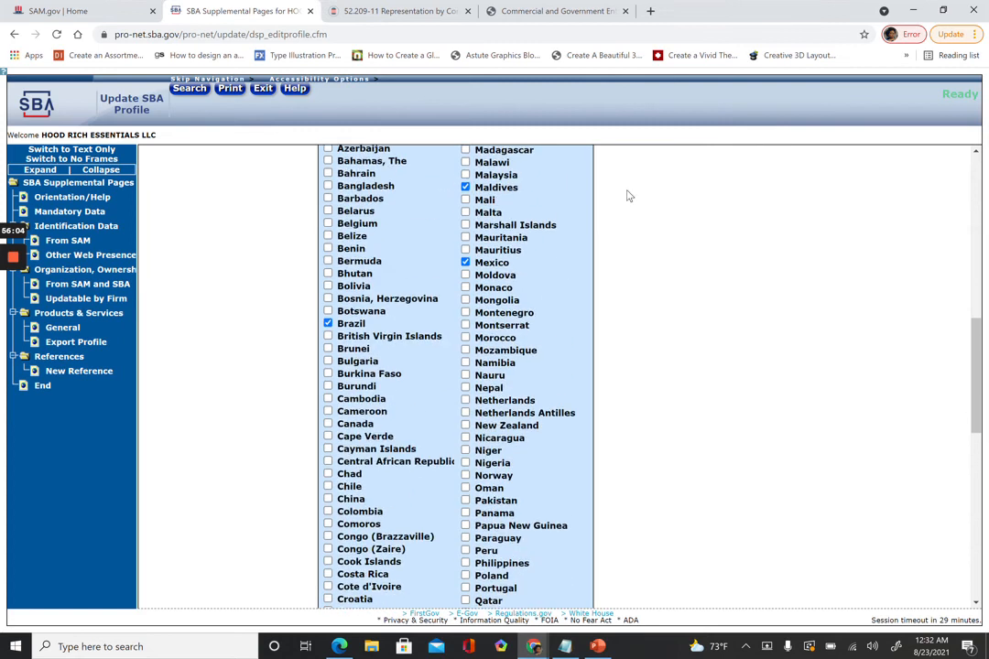
{"action": "scroll", "coordinate": [627, 194], "scroll_direction": "up", "scroll_amount": 6}
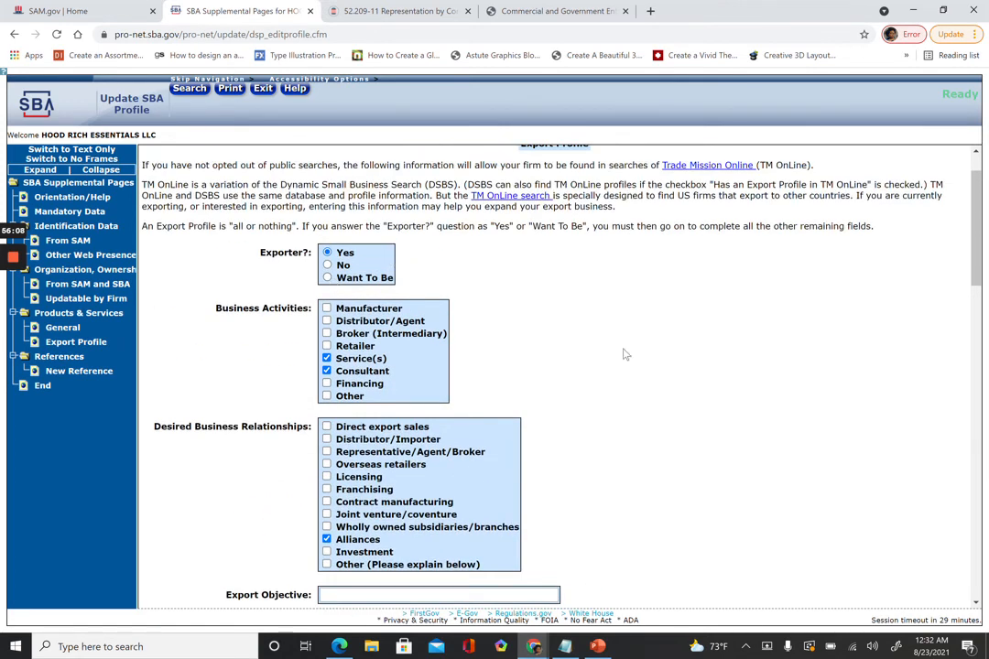
{"action": "scroll", "coordinate": [625, 338], "scroll_direction": "up", "scroll_amount": 1}
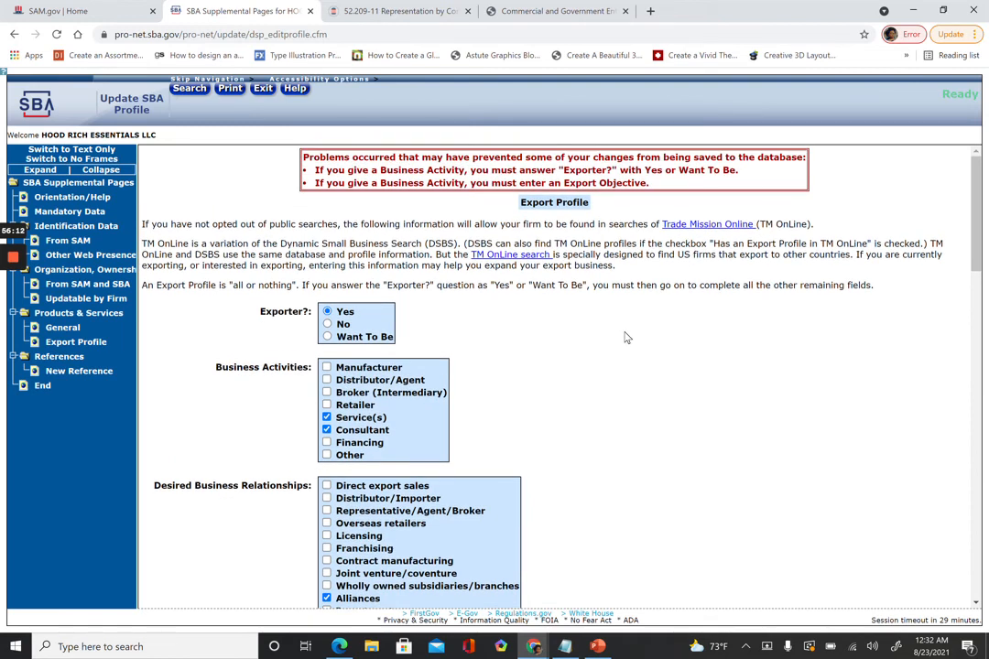
{"action": "scroll", "coordinate": [626, 337], "scroll_direction": "down", "scroll_amount": 3}
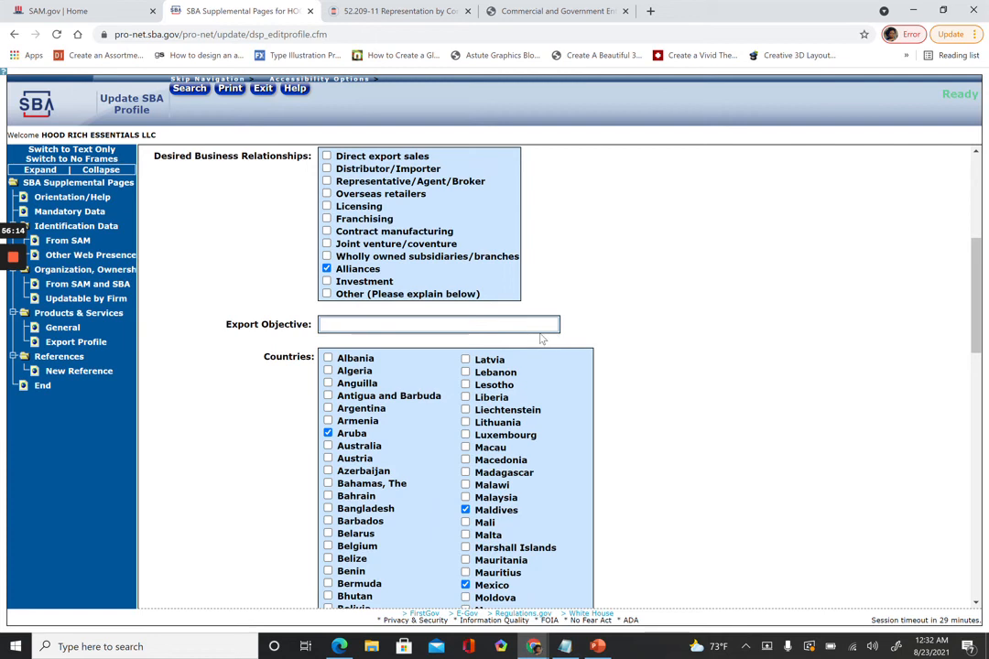
{"action": "scroll", "coordinate": [484, 321], "scroll_direction": "up", "scroll_amount": 1}
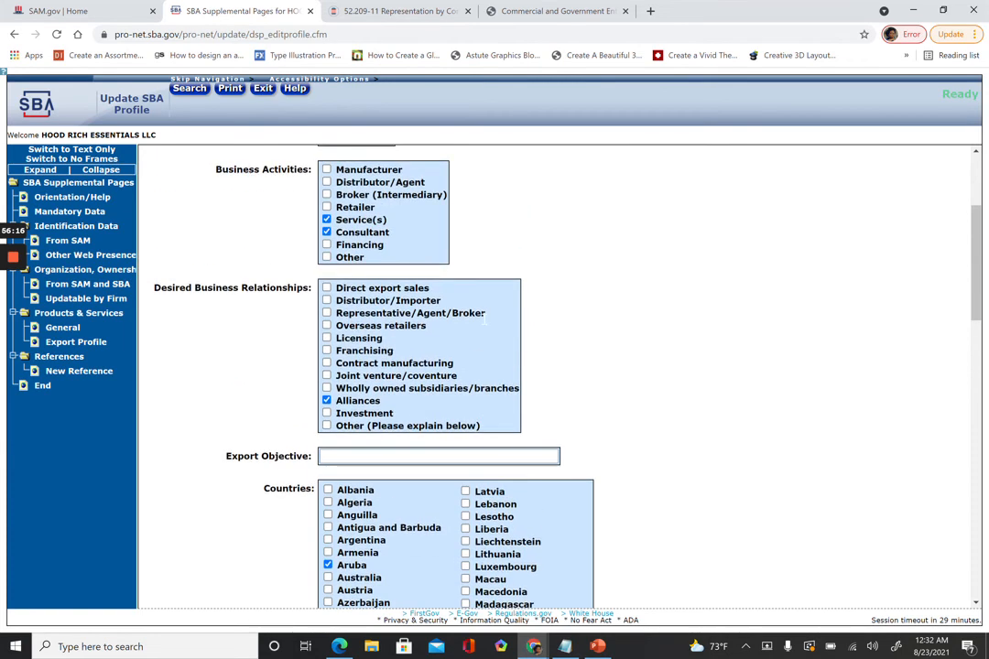
{"action": "scroll", "coordinate": [485, 329], "scroll_direction": "up", "scroll_amount": 3}
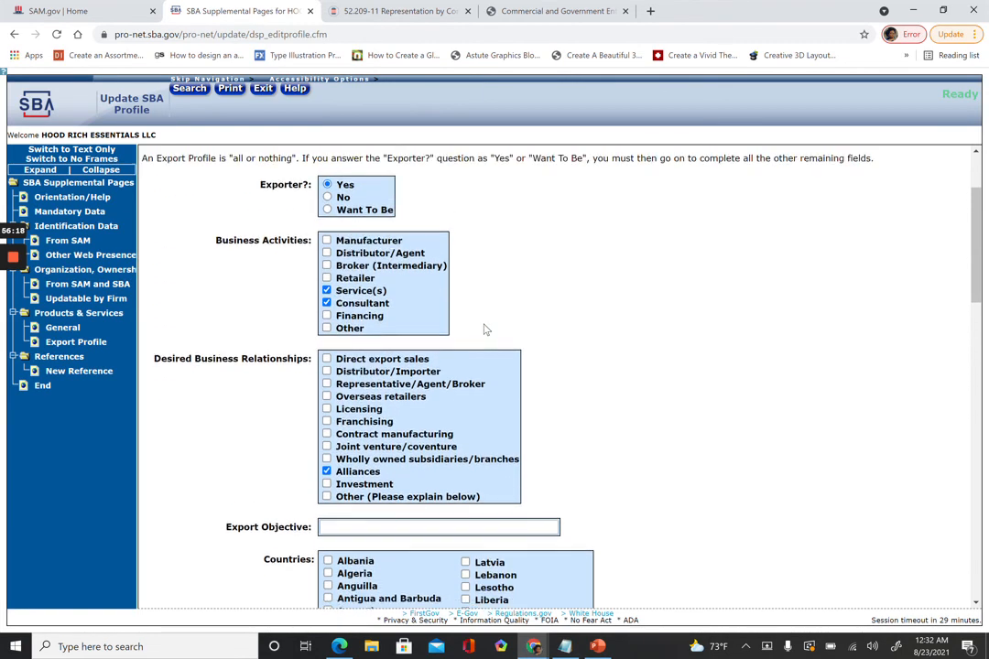
{"action": "scroll", "coordinate": [485, 330], "scroll_direction": "down", "scroll_amount": 1}
{"action": "scroll", "coordinate": [485, 330], "scroll_direction": "down", "scroll_amount": 3}
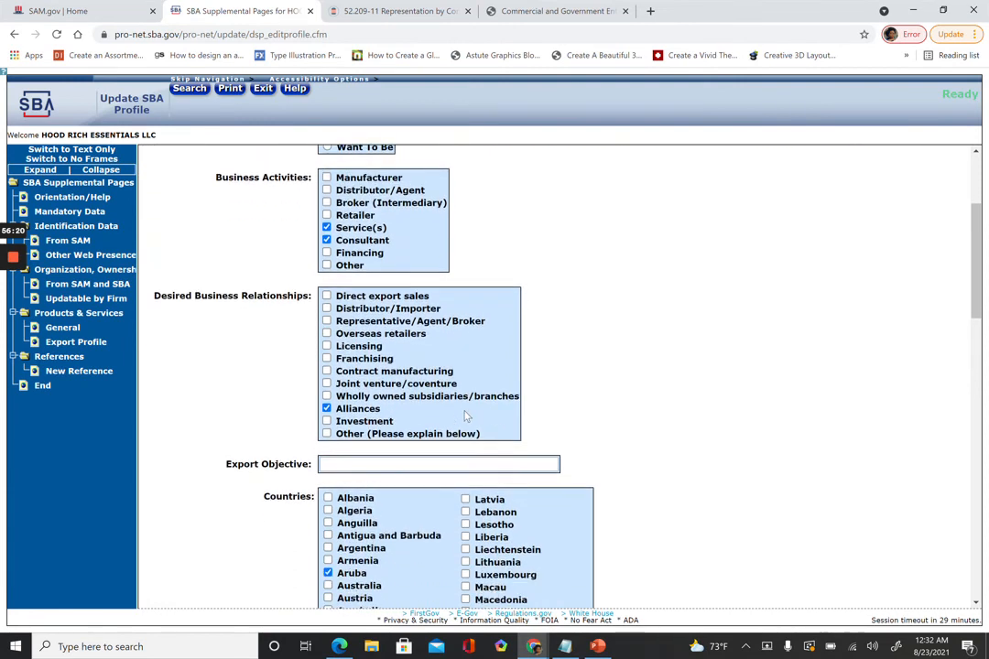
- Enter 'Provide services' as the export objective and save the export profile
{"action": "left_click", "coordinate": [465, 392]}
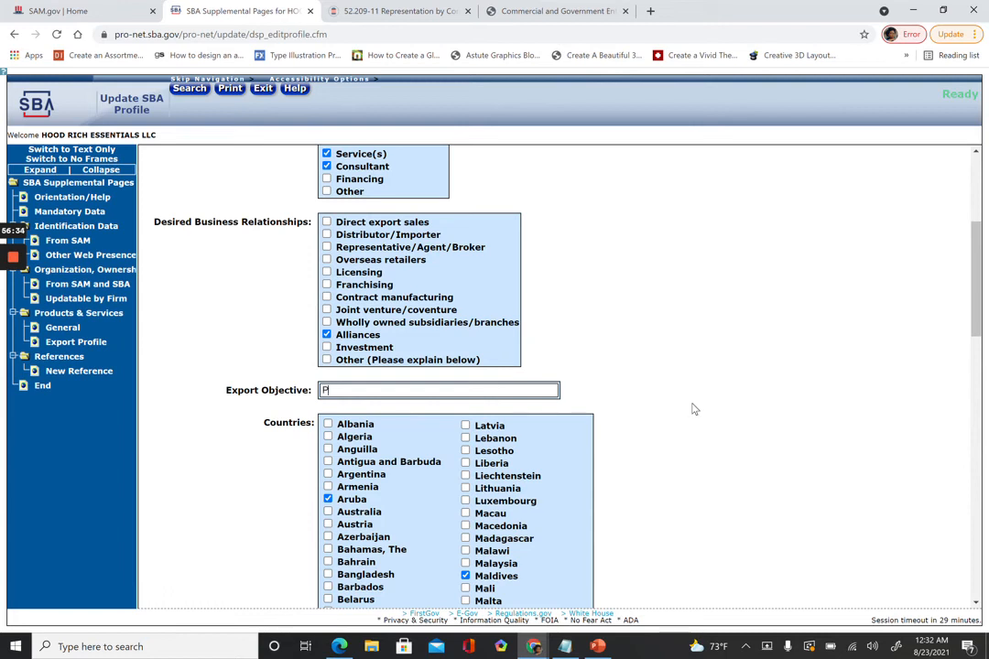
{"action": "type", "text": "de services"}
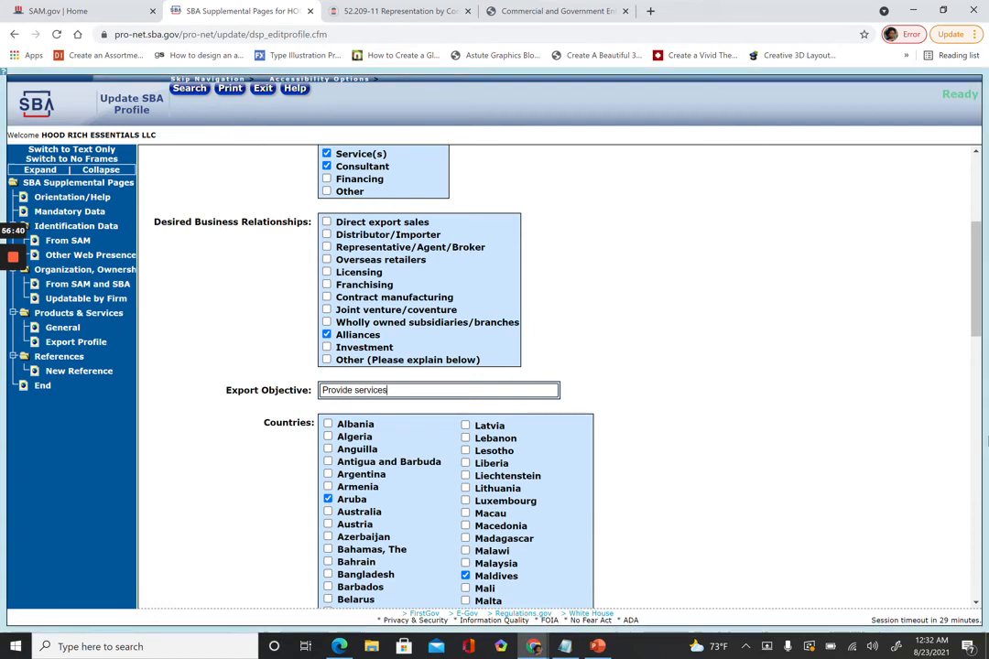
{"action": "scroll", "coordinate": [829, 395], "scroll_direction": "down", "scroll_amount": 1}
{"action": "scroll", "coordinate": [829, 395], "scroll_direction": "down", "scroll_amount": 10}
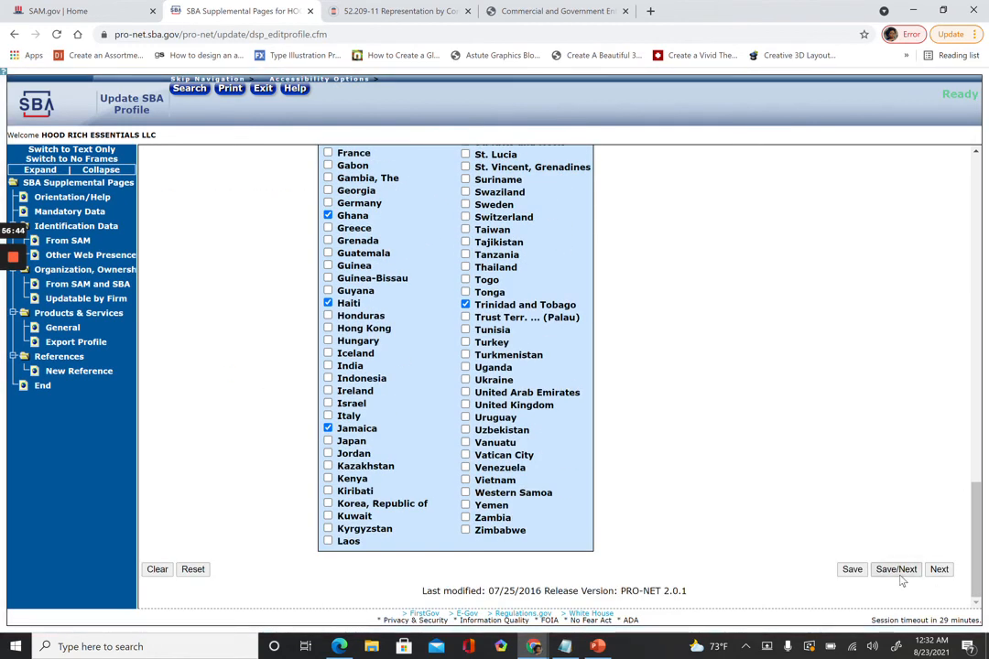
{"action": "left_click", "coordinate": [897, 572]}
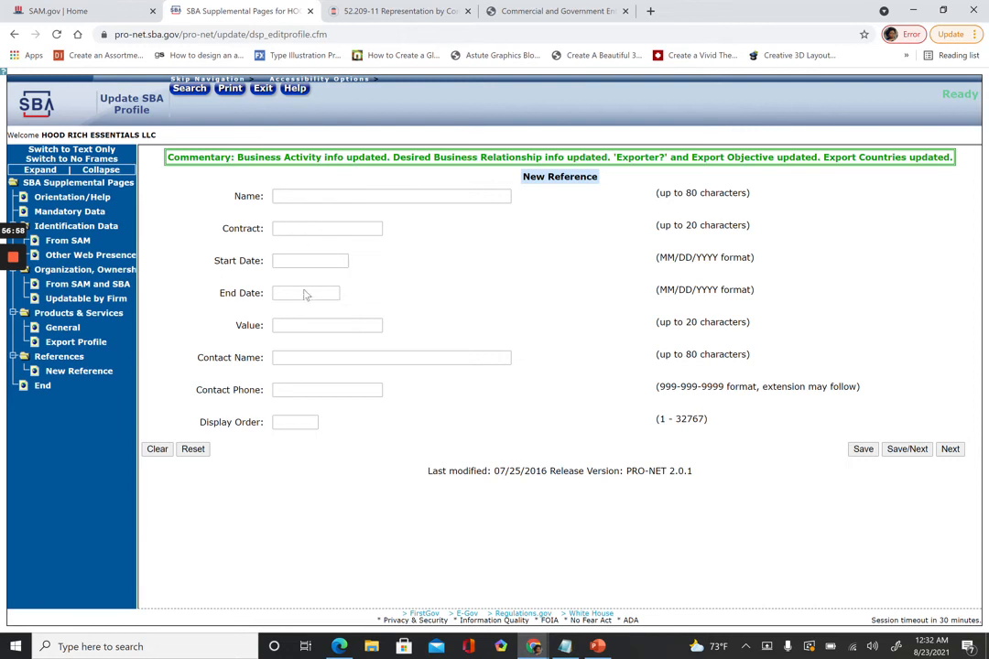
- Skip the New Reference page, finish End of Pages, and return to the SAM.gov Home tab
{"action": "left_click", "coordinate": [905, 450]}
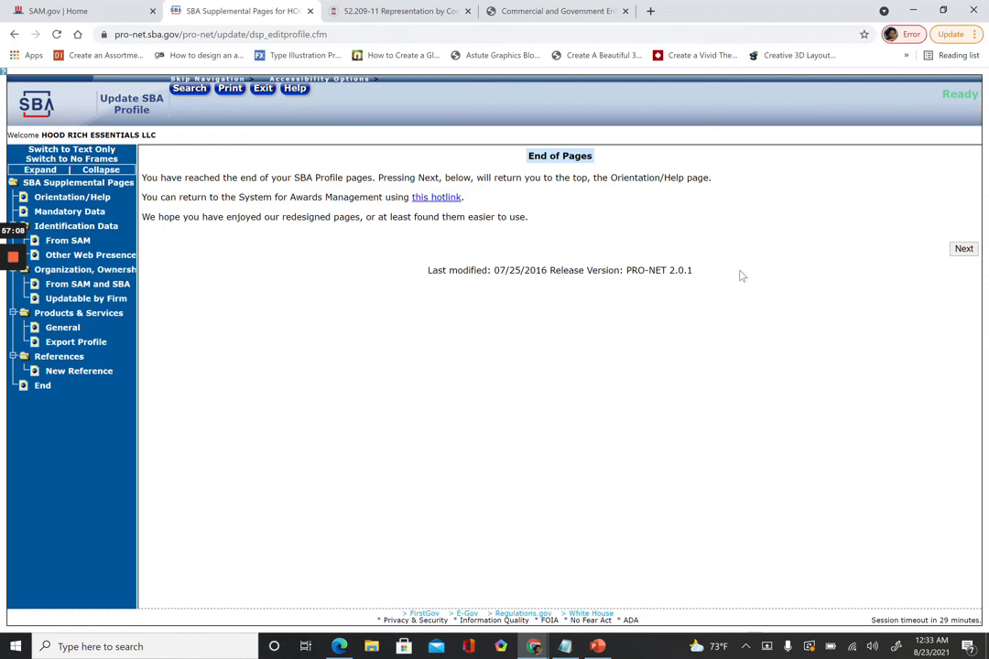
{"action": "left_click", "coordinate": [963, 248]}
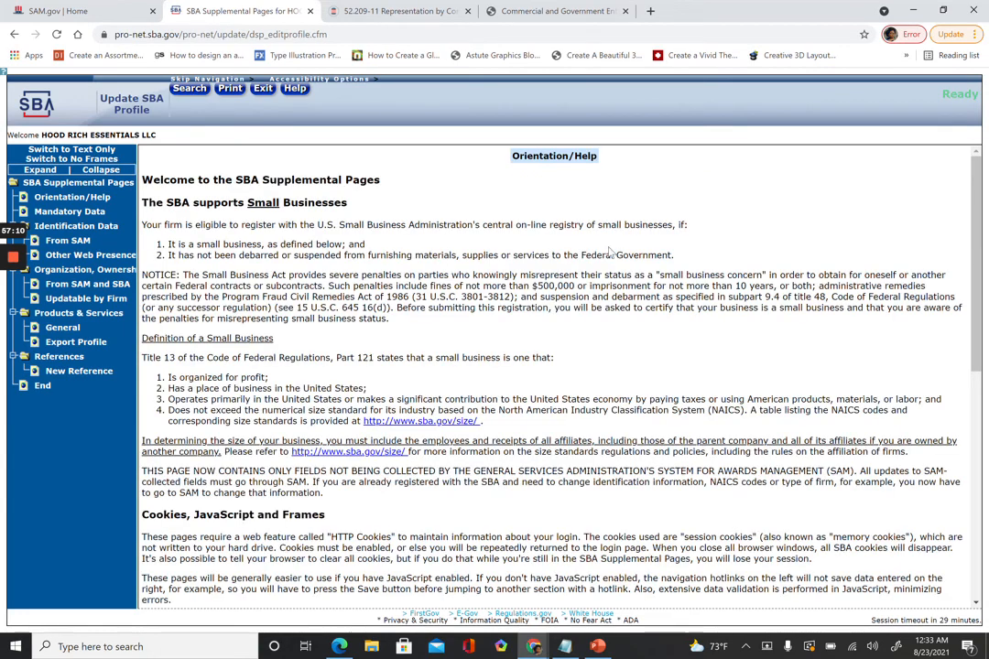
{"action": "scroll", "coordinate": [534, 253], "scroll_direction": "down", "scroll_amount": 4}
{"action": "scroll", "coordinate": [534, 253], "scroll_direction": "down", "scroll_amount": 5}
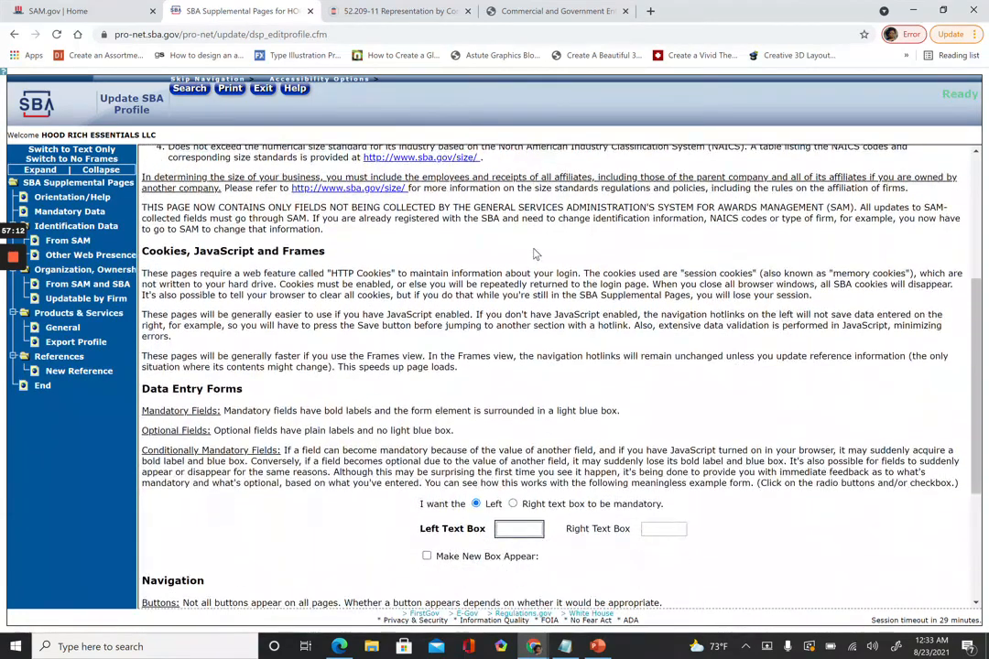
{"action": "scroll", "coordinate": [535, 254], "scroll_direction": "up", "scroll_amount": 10}
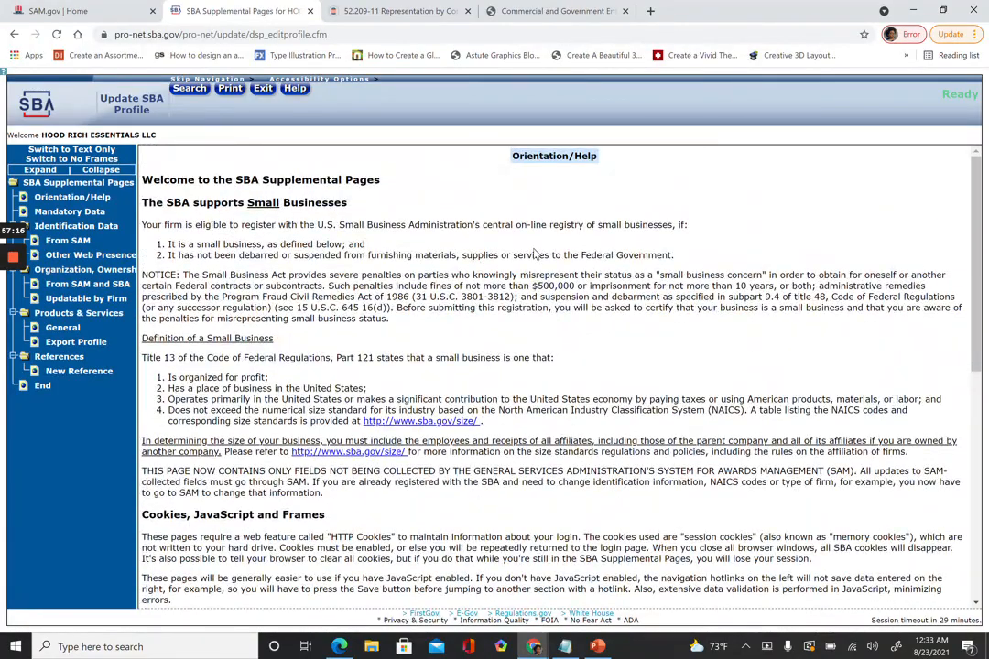
{"action": "scroll", "coordinate": [536, 253], "scroll_direction": "down", "scroll_amount": 8}
{"action": "scroll", "coordinate": [536, 253], "scroll_direction": "down", "scroll_amount": 2}
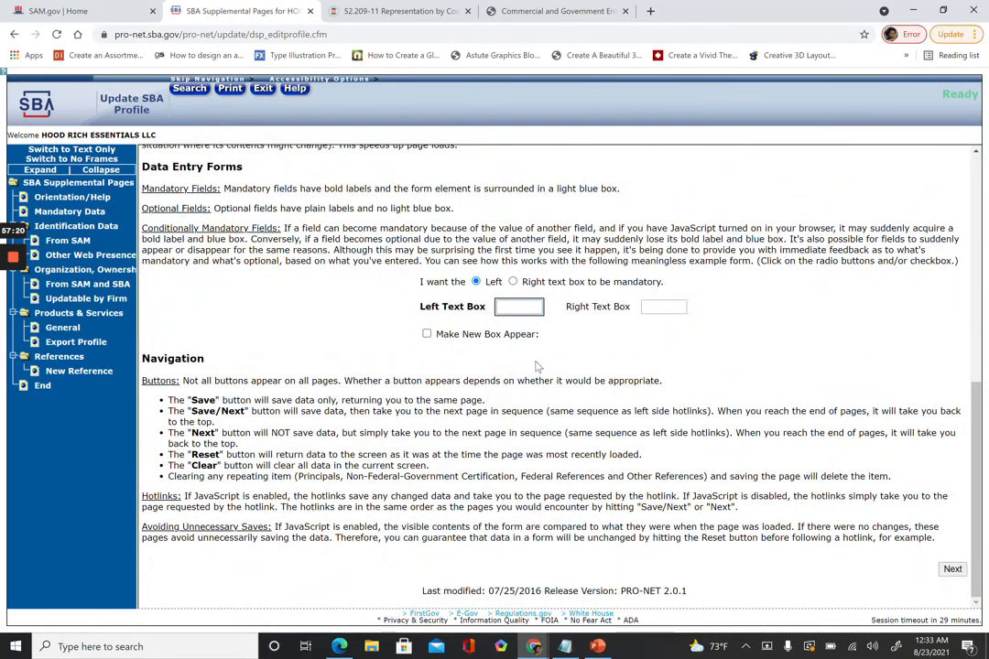
{"action": "mouse_move", "coordinate": [13, 279]}
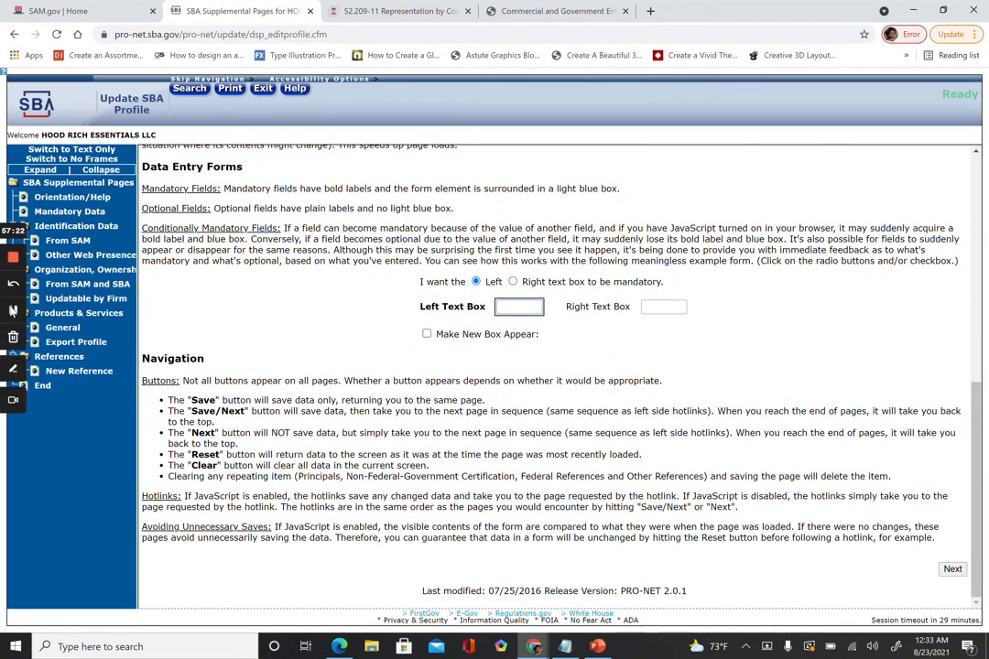
{"action": "left_click", "coordinate": [13, 312]}
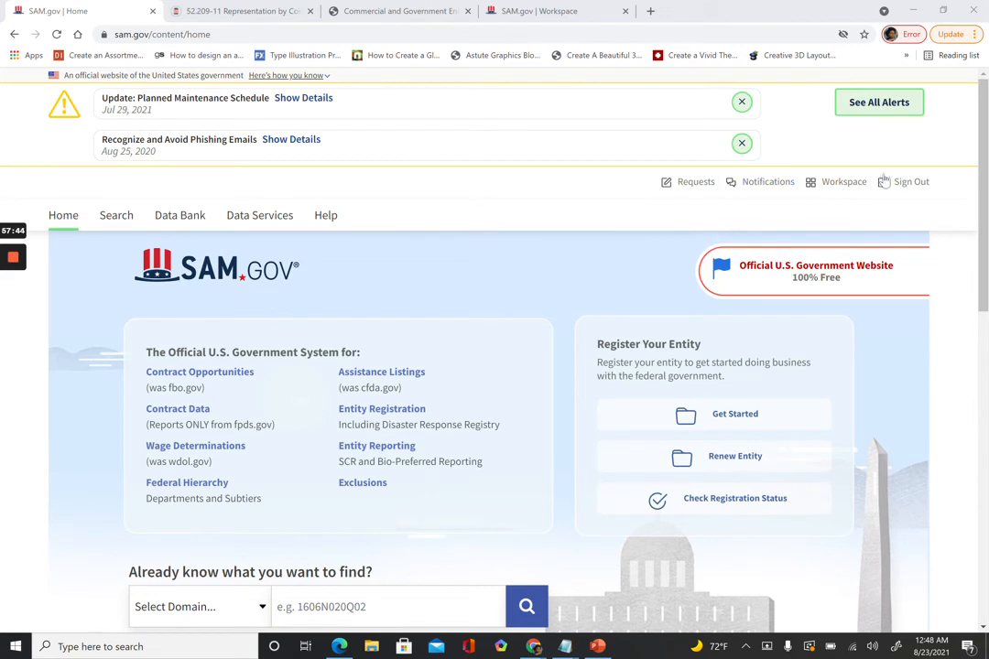
- Review the Registration Overview, go back to the Entity Workspace, and open HOOD RICH ESSENTIALS LLC
{"action": "left_click", "coordinate": [855, 183]}
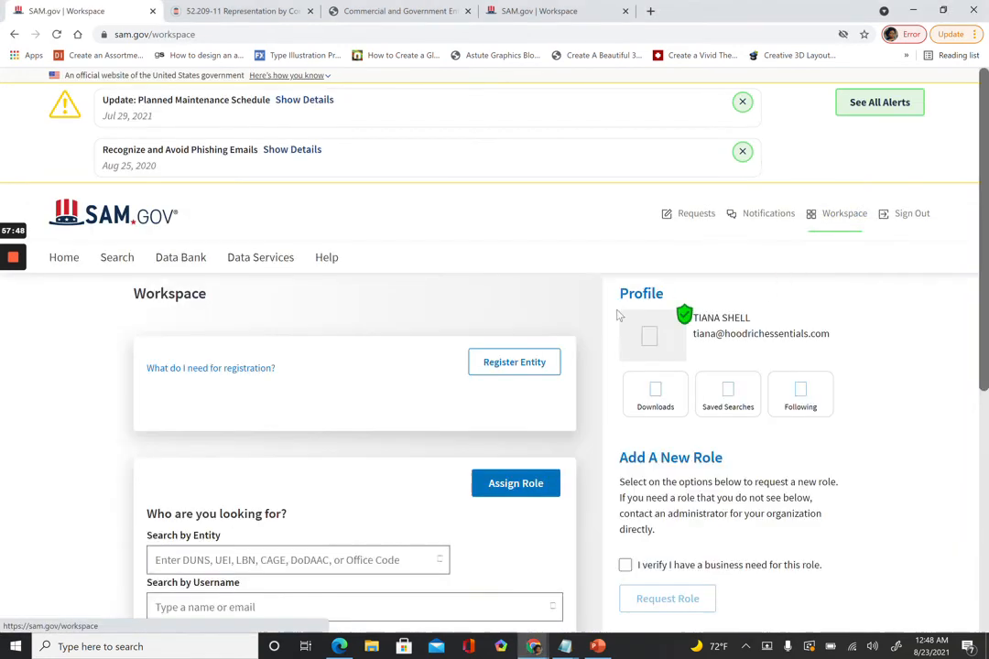
{"action": "scroll", "coordinate": [595, 316], "scroll_direction": "down", "scroll_amount": 2}
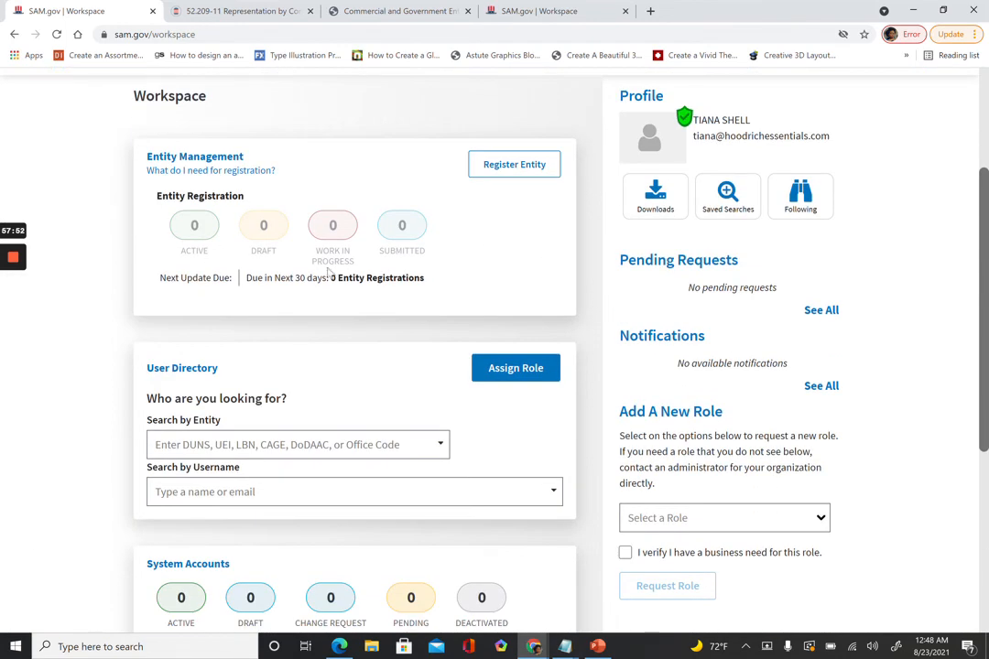
{"action": "scroll", "coordinate": [535, 393], "scroll_direction": "up", "scroll_amount": 1}
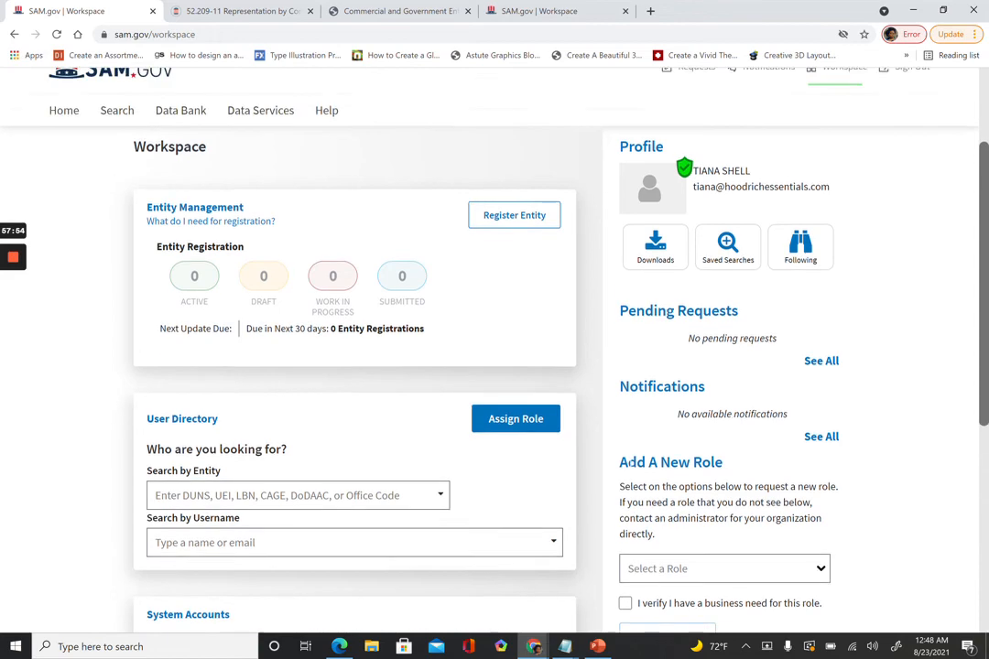
{"action": "left_click", "coordinate": [511, 240]}
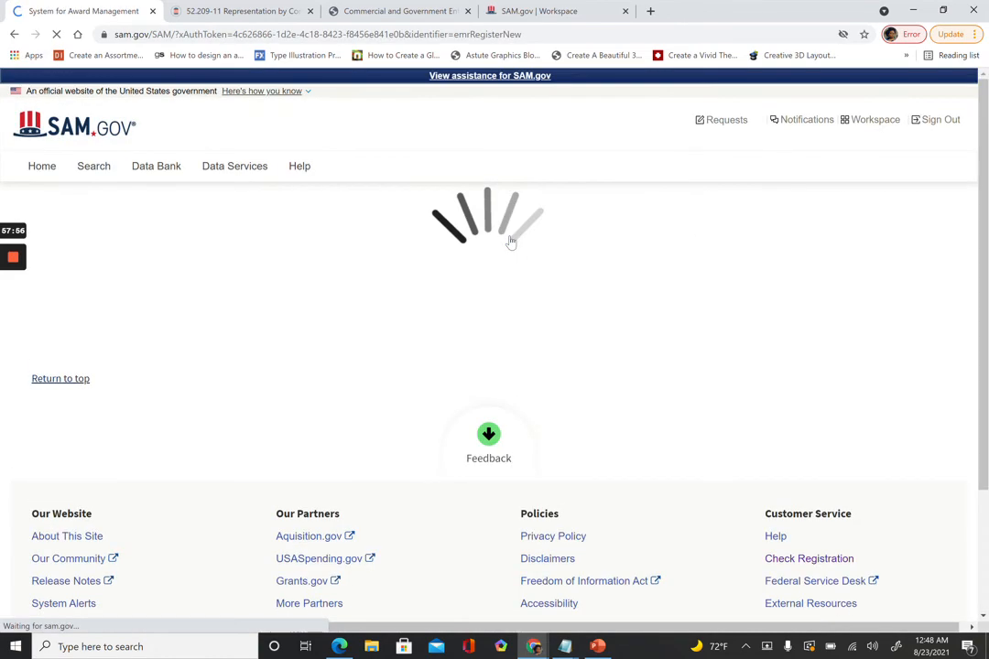
{"action": "scroll", "coordinate": [511, 240], "scroll_direction": "down", "scroll_amount": 2}
{"action": "scroll", "coordinate": [522, 317], "scroll_direction": "down", "scroll_amount": 4}
{"action": "scroll", "coordinate": [523, 318], "scroll_direction": "up", "scroll_amount": 6}
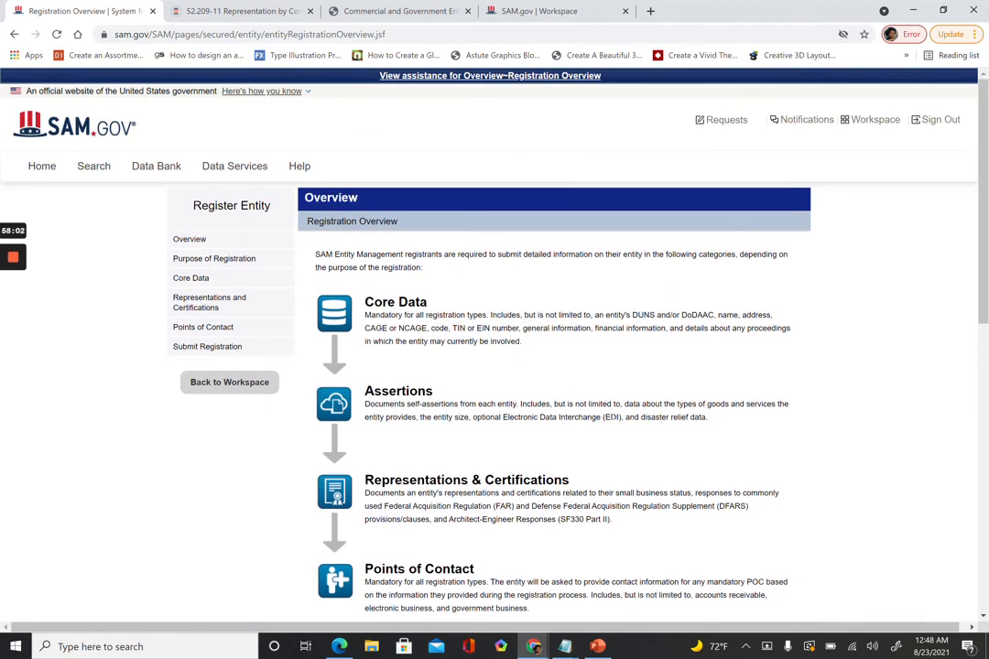
{"action": "scroll", "coordinate": [625, 400], "scroll_direction": "down", "scroll_amount": 5}
{"action": "scroll", "coordinate": [625, 400], "scroll_direction": "up", "scroll_amount": 4}
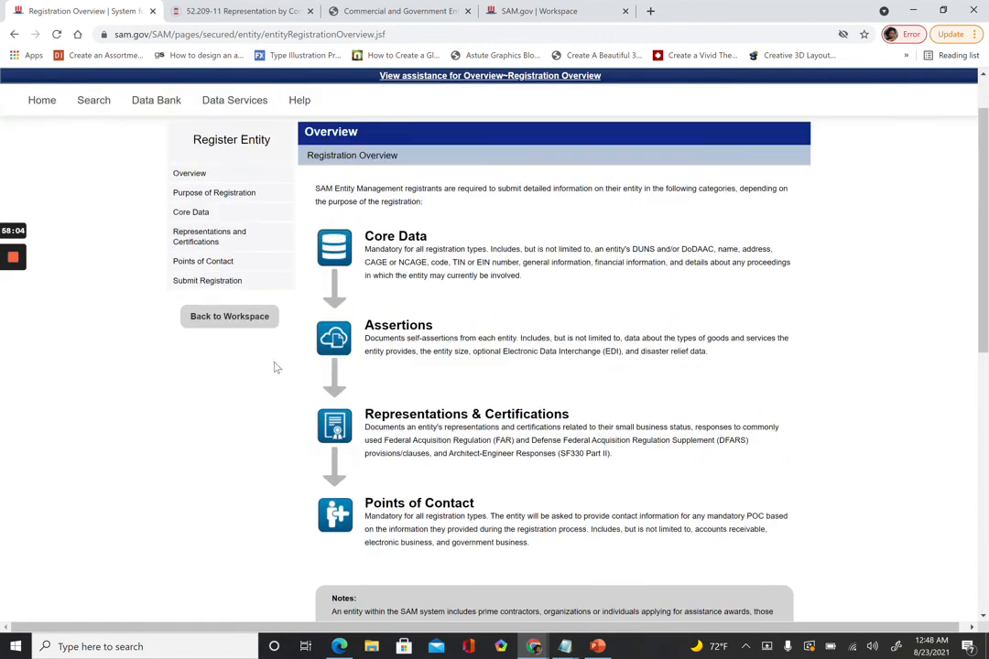
{"action": "left_click", "coordinate": [246, 328]}
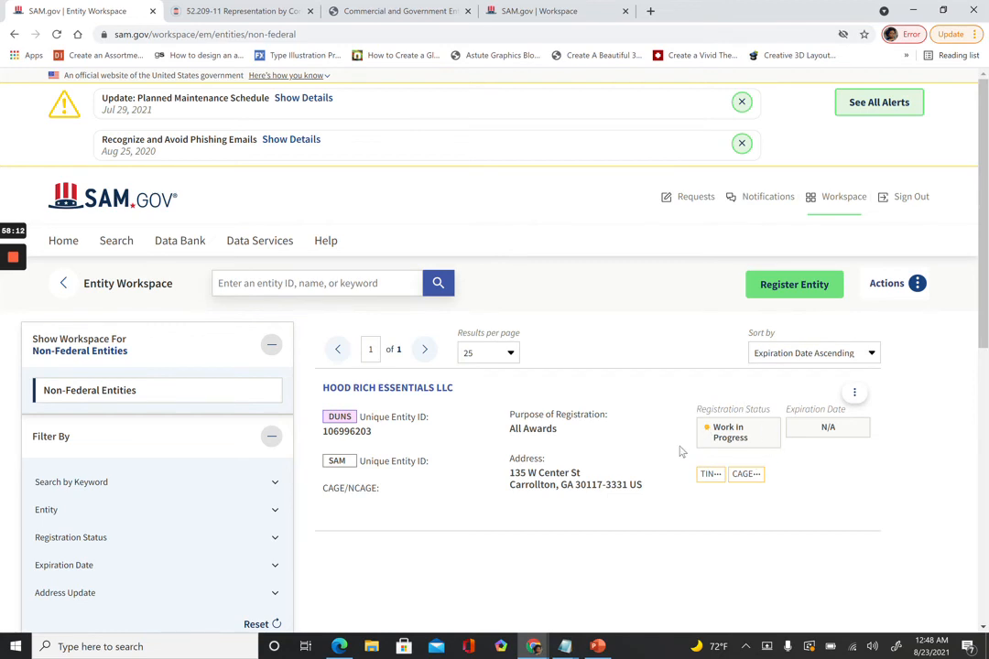
{"action": "scroll", "coordinate": [690, 454], "scroll_direction": "down", "scroll_amount": 1}
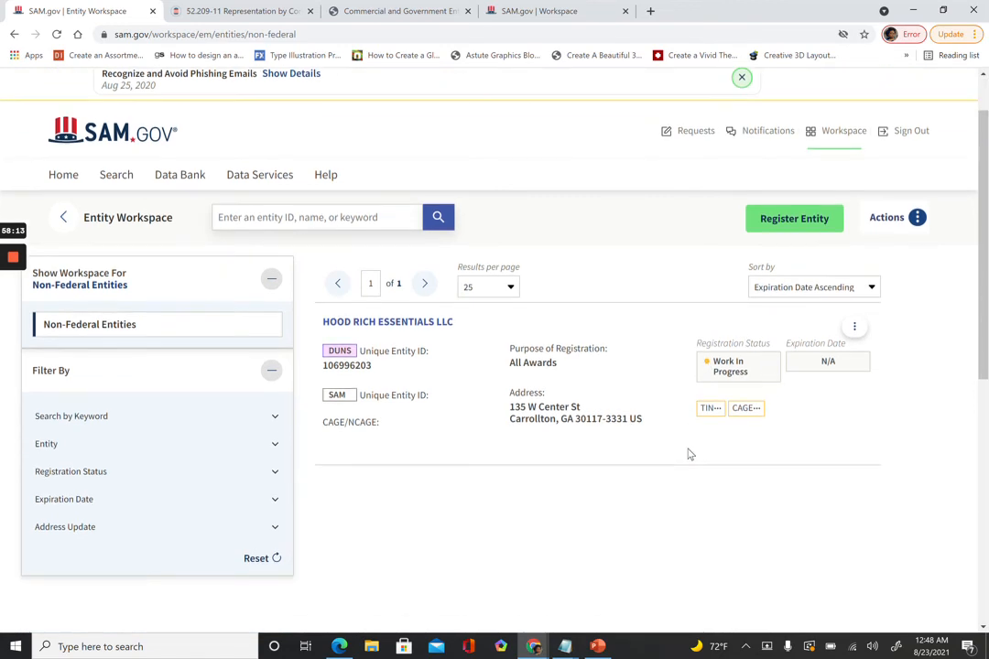
{"action": "left_click", "coordinate": [400, 328]}
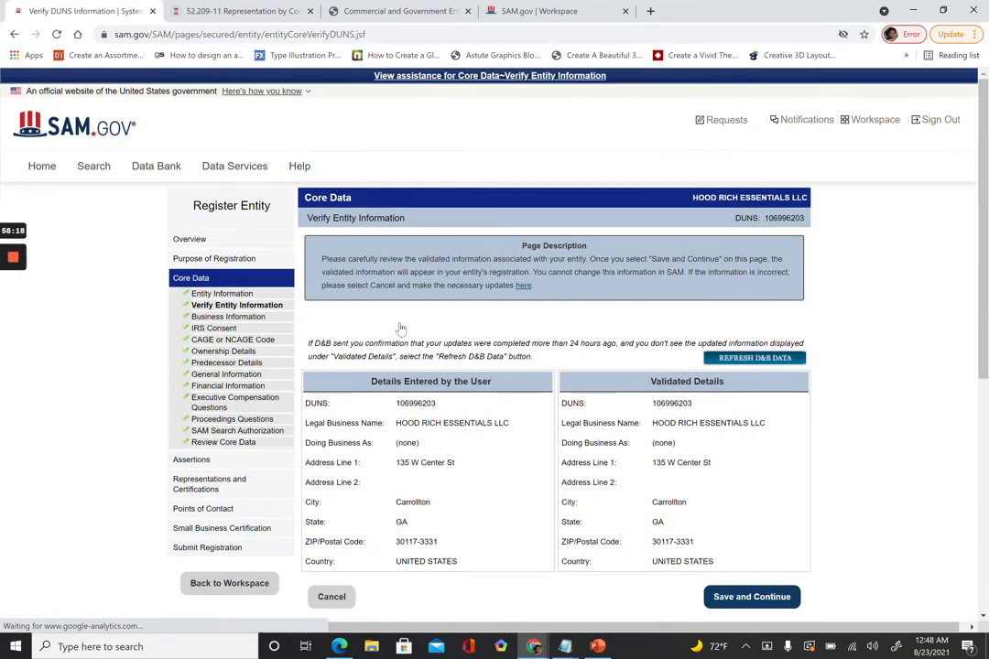
- Resume the LLC registration and save the Verify Entity, Business Information, IRS consent and CAGE pages
{"action": "scroll", "coordinate": [495, 371], "scroll_direction": "down", "scroll_amount": 3}
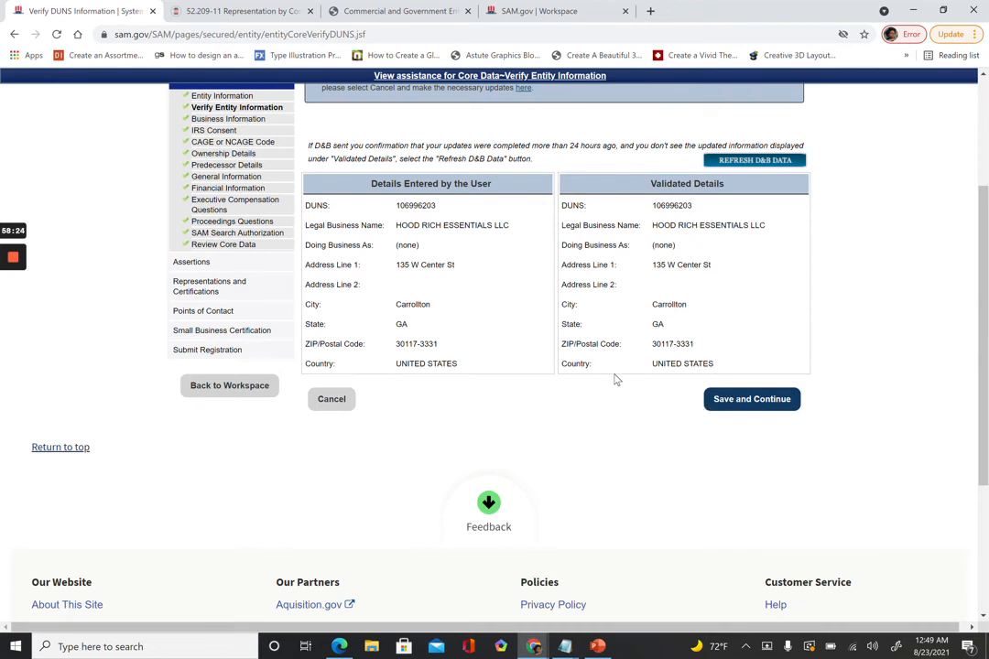
{"action": "left_click", "coordinate": [260, 357]}
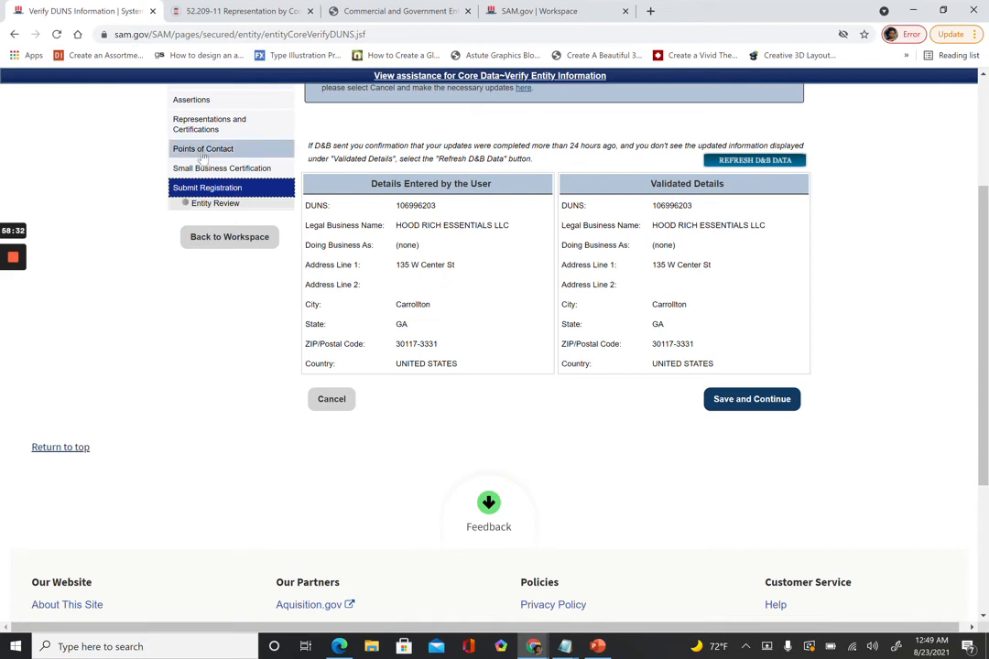
{"action": "left_click", "coordinate": [750, 401]}
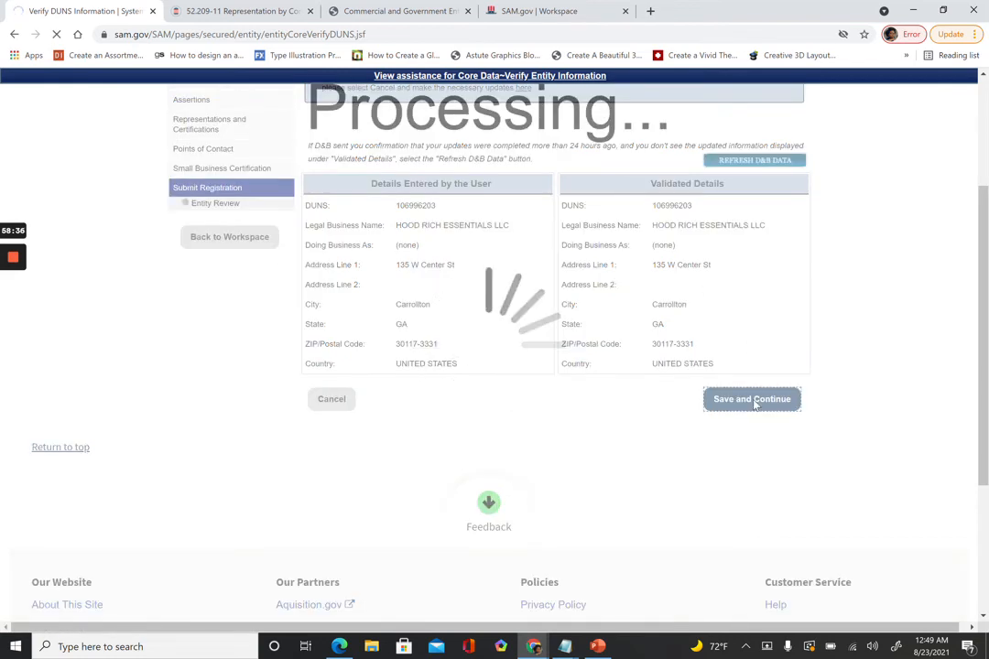
{"action": "scroll", "coordinate": [755, 405], "scroll_direction": "down", "scroll_amount": 4}
{"action": "scroll", "coordinate": [756, 405], "scroll_direction": "down", "scroll_amount": 10}
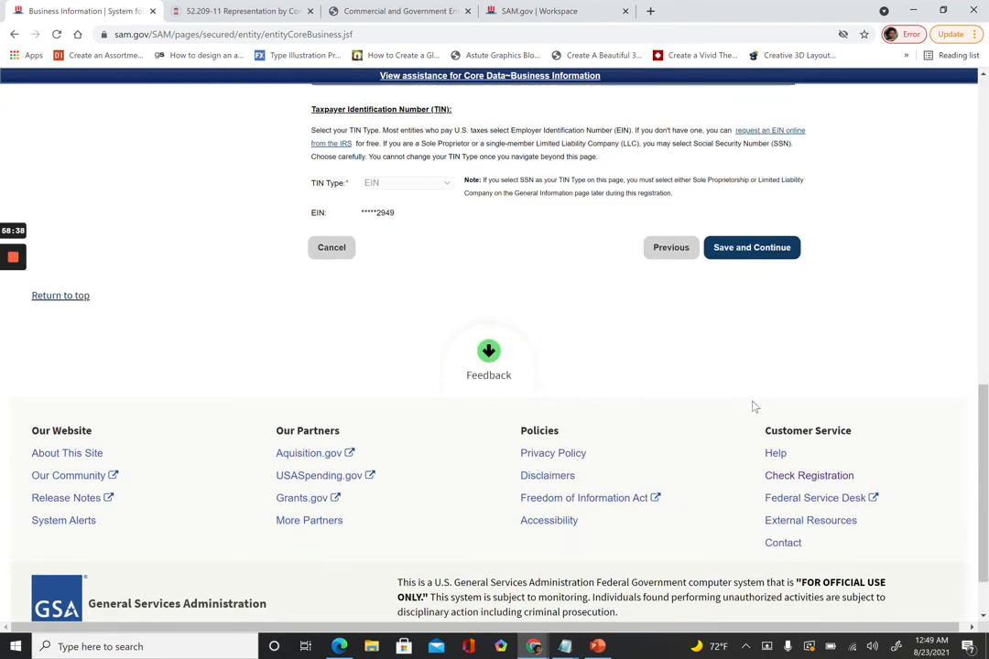
{"action": "left_click", "coordinate": [751, 247]}
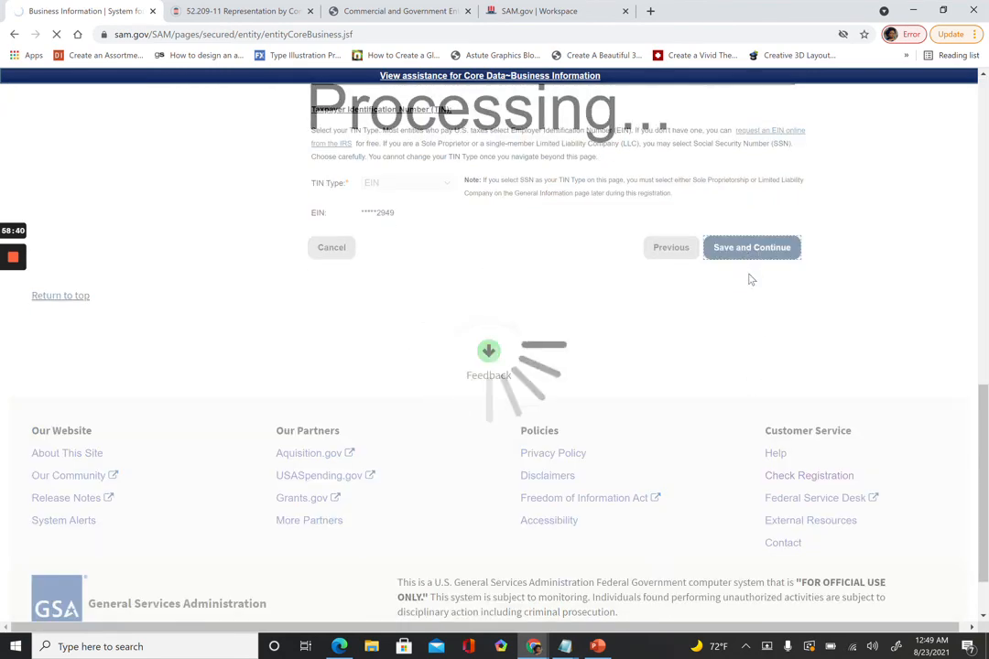
{"action": "scroll", "coordinate": [748, 286], "scroll_direction": "down", "scroll_amount": 10}
{"action": "scroll", "coordinate": [749, 327], "scroll_direction": "down", "scroll_amount": 3}
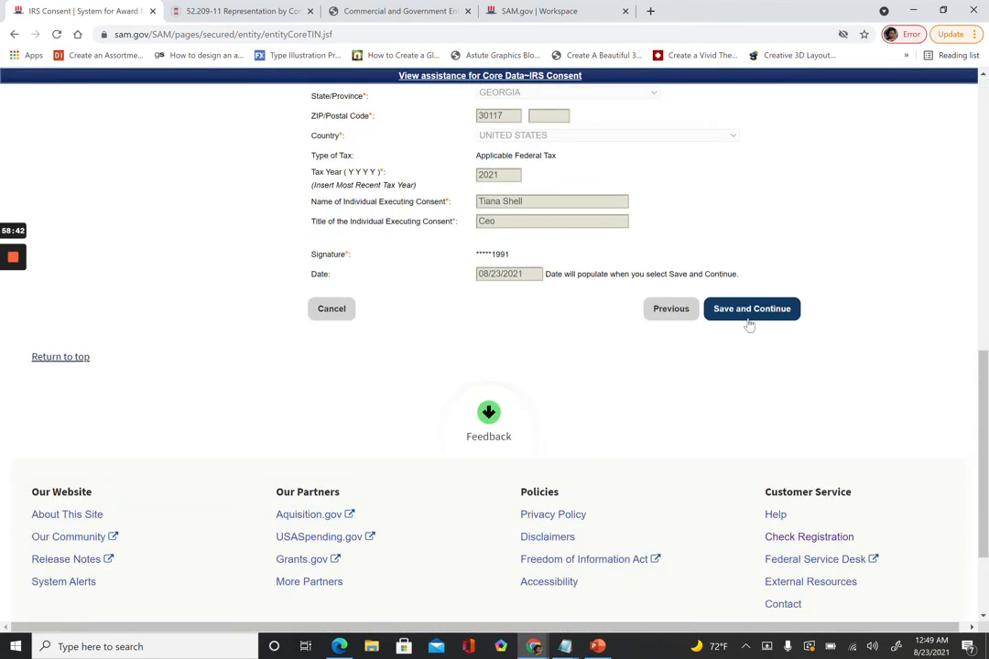
{"action": "left_click", "coordinate": [748, 317]}
{"action": "scroll", "coordinate": [749, 322], "scroll_direction": "down", "scroll_amount": 6}
{"action": "left_click", "coordinate": [749, 197]}
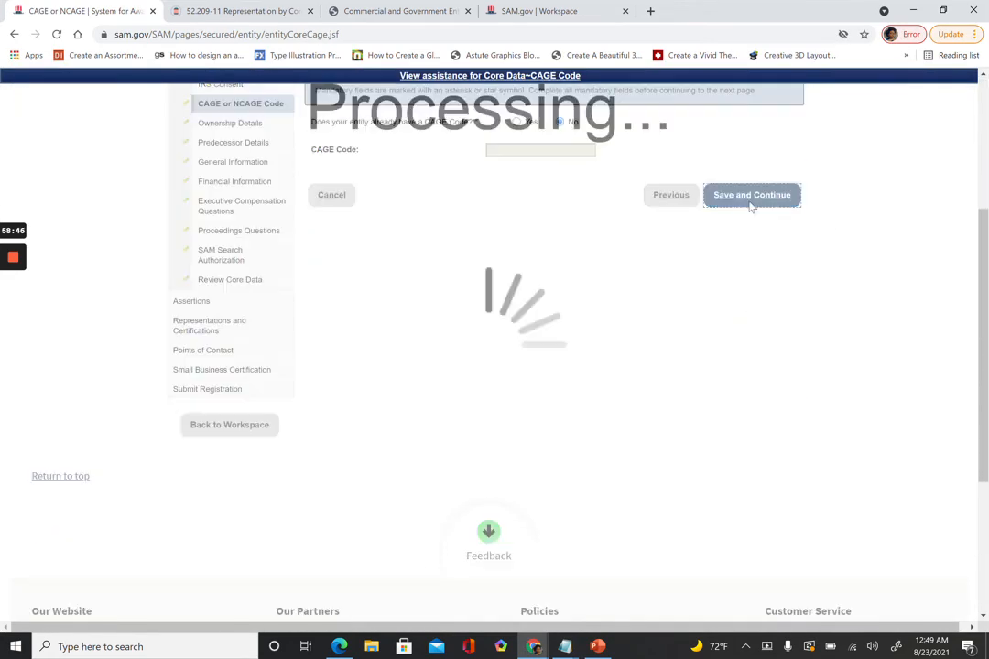
- Save the remaining Core Data pages, from ownership through public search authorization
{"action": "scroll", "coordinate": [756, 240], "scroll_direction": "down", "scroll_amount": 10}
{"action": "scroll", "coordinate": [756, 239], "scroll_direction": "up", "scroll_amount": 3}
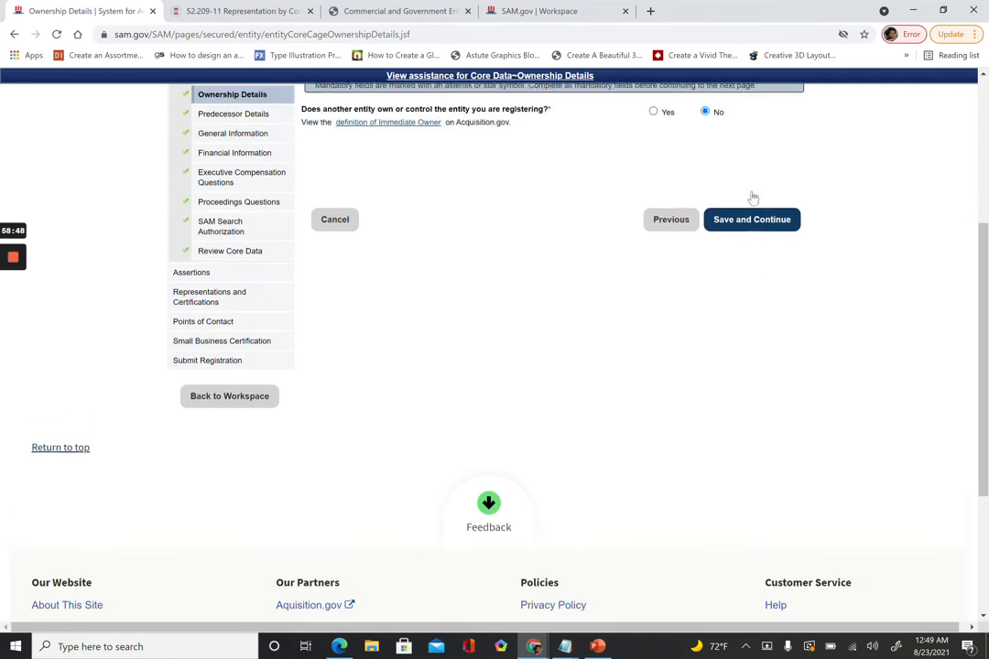
{"action": "left_click", "coordinate": [754, 314]}
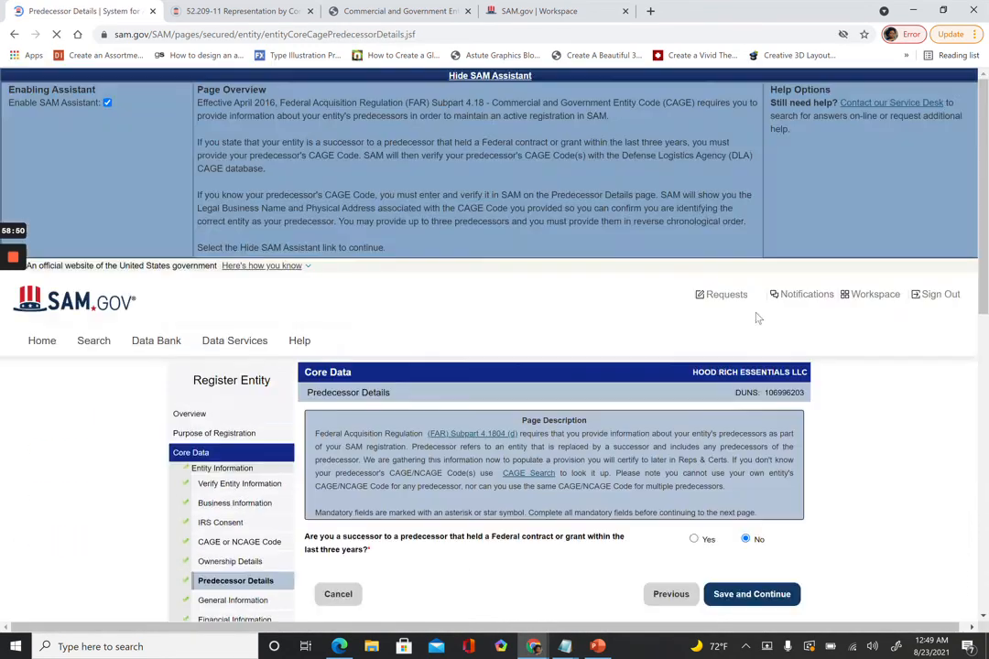
{"action": "scroll", "coordinate": [756, 311], "scroll_direction": "down", "scroll_amount": 7}
{"action": "left_click", "coordinate": [750, 289]}
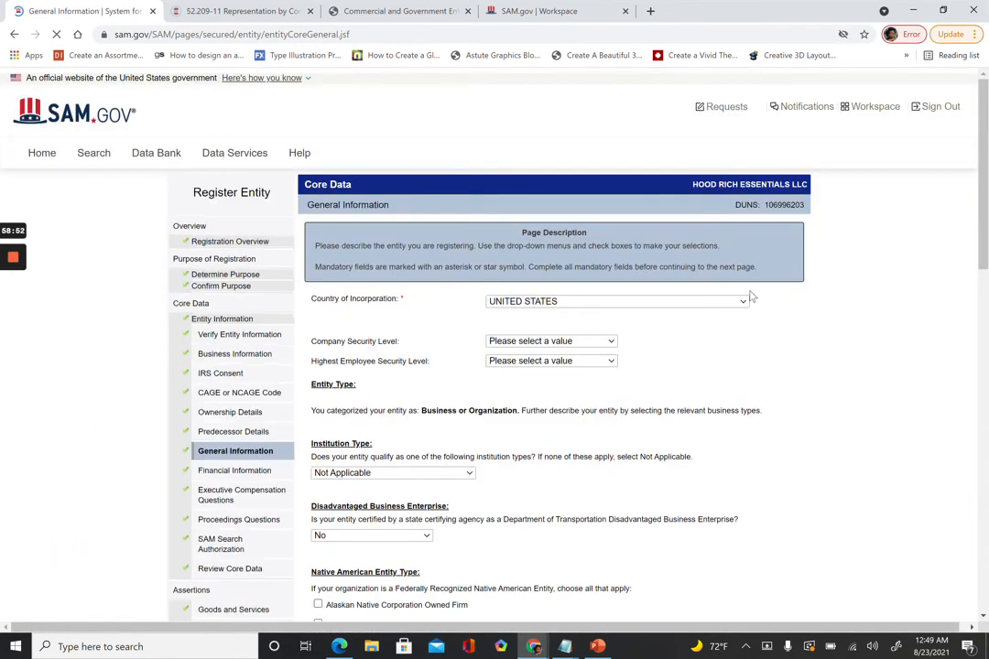
{"action": "scroll", "coordinate": [751, 296], "scroll_direction": "down", "scroll_amount": 10}
{"action": "scroll", "coordinate": [751, 295], "scroll_direction": "down", "scroll_amount": 3}
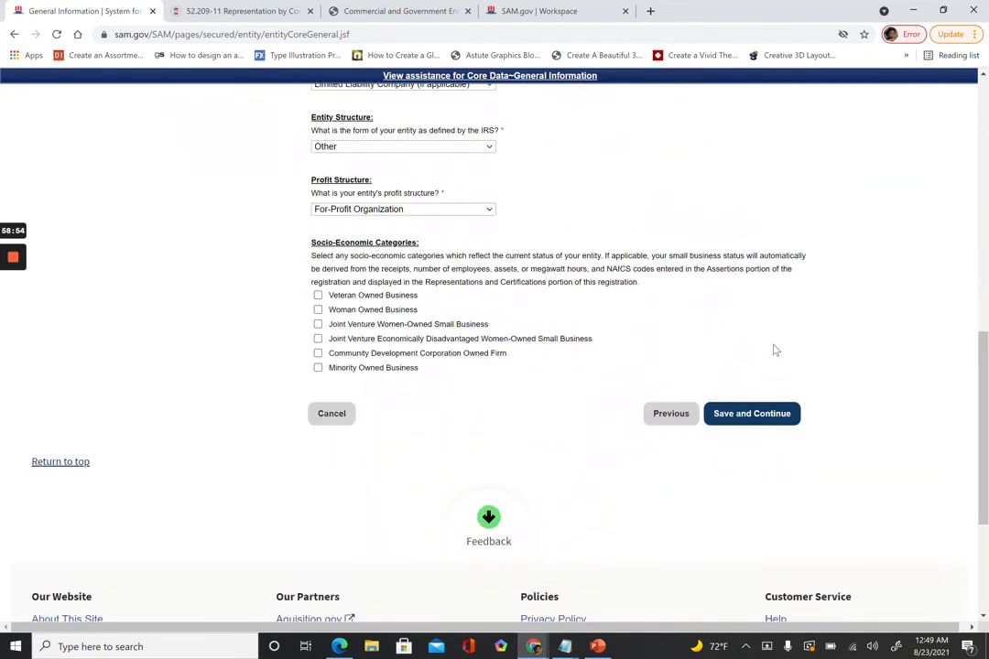
{"action": "left_click", "coordinate": [774, 413]}
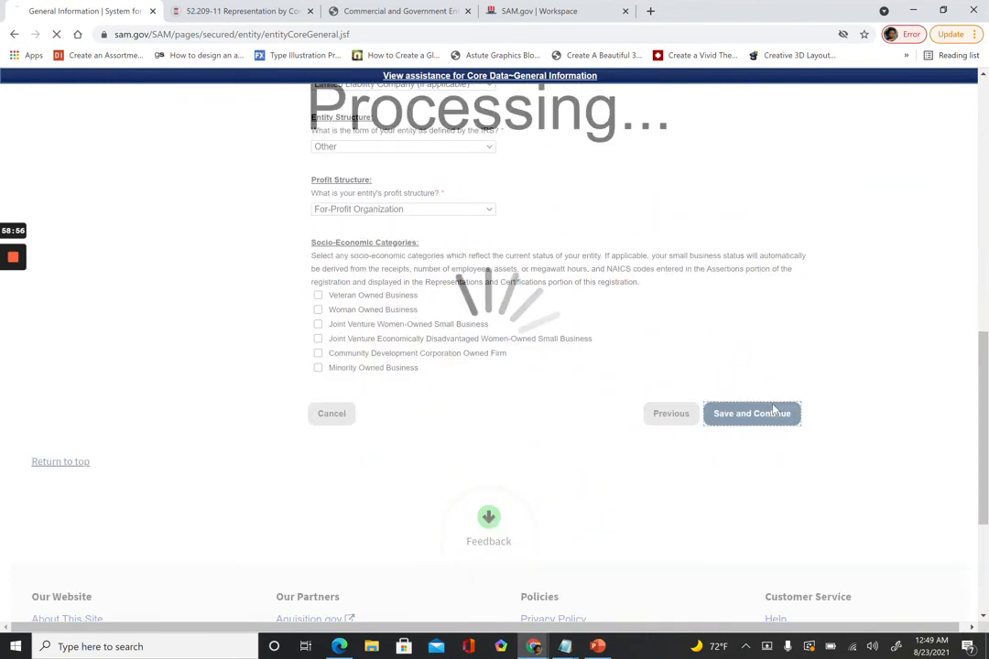
{"action": "scroll", "coordinate": [772, 394], "scroll_direction": "down", "scroll_amount": 4}
{"action": "scroll", "coordinate": [772, 394], "scroll_direction": "down", "scroll_amount": 5}
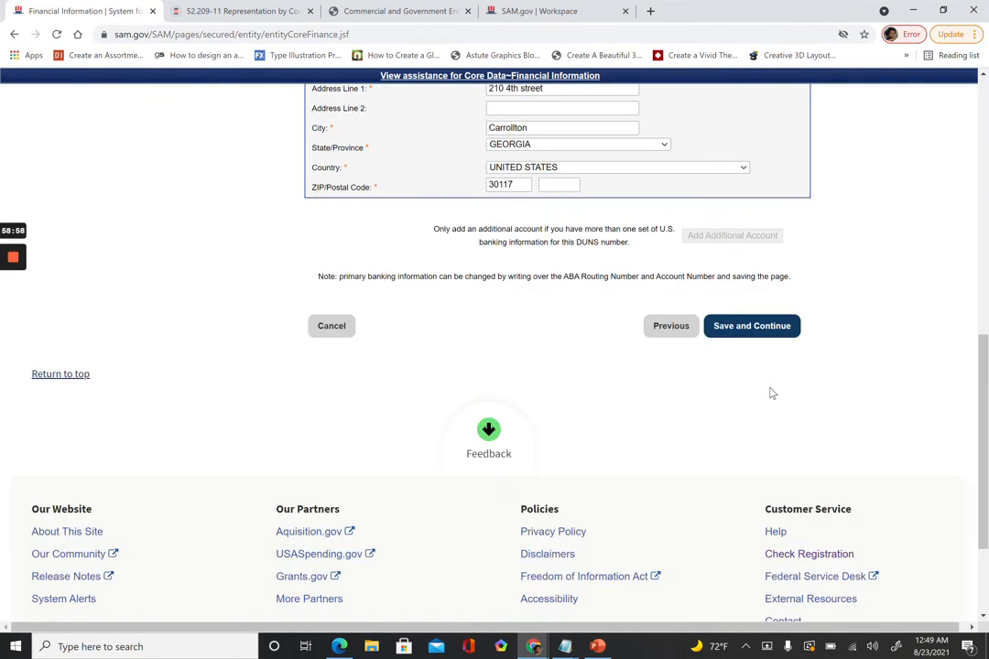
{"action": "left_click", "coordinate": [753, 328]}
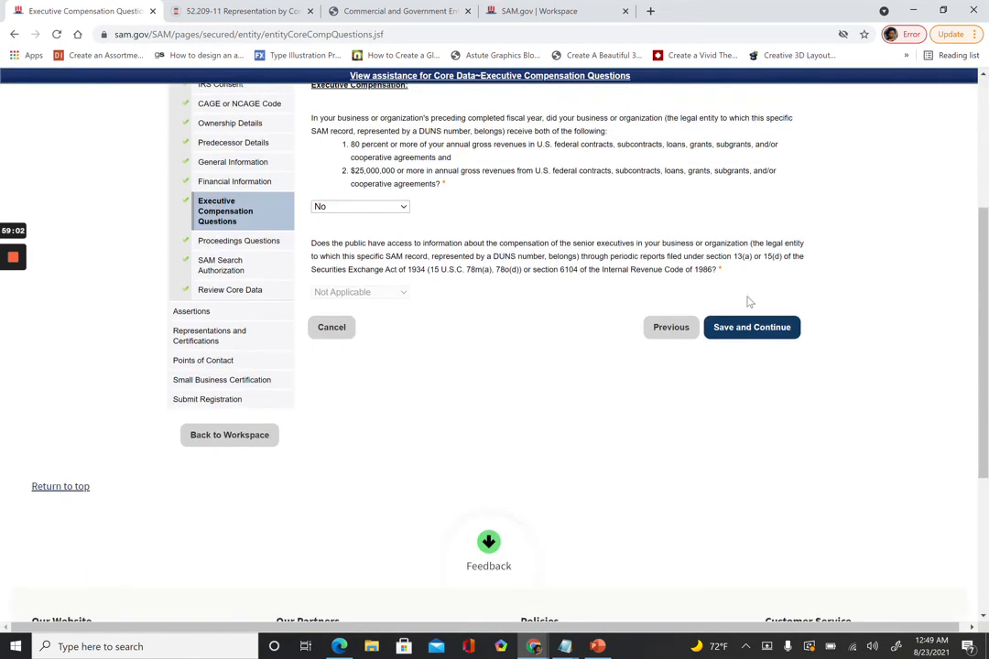
{"action": "left_click", "coordinate": [751, 326]}
{"action": "scroll", "coordinate": [751, 327], "scroll_direction": "down", "scroll_amount": 4}
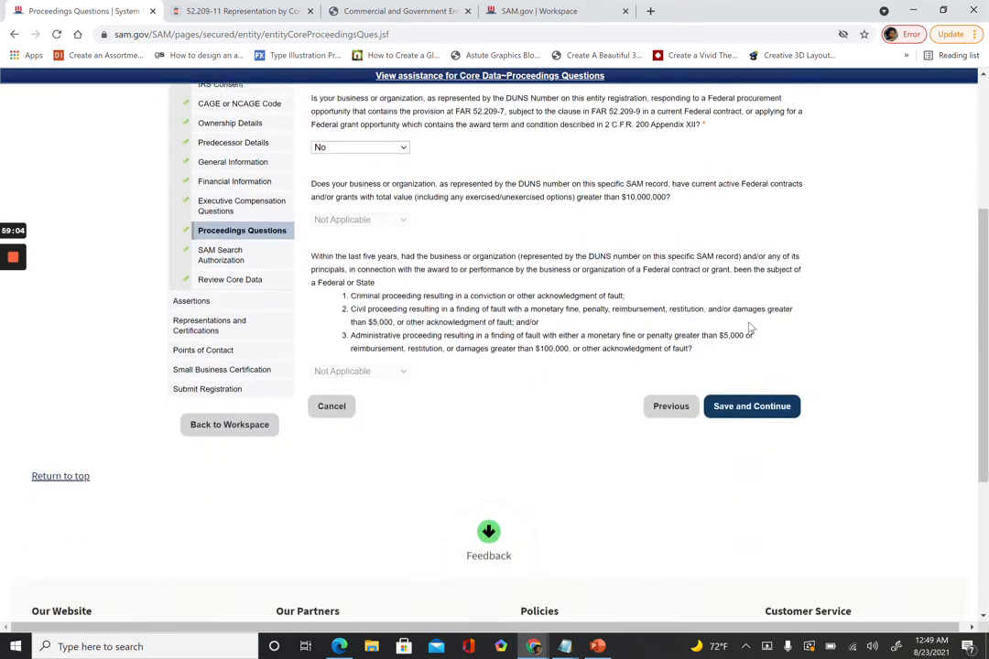
{"action": "left_click", "coordinate": [753, 344]}
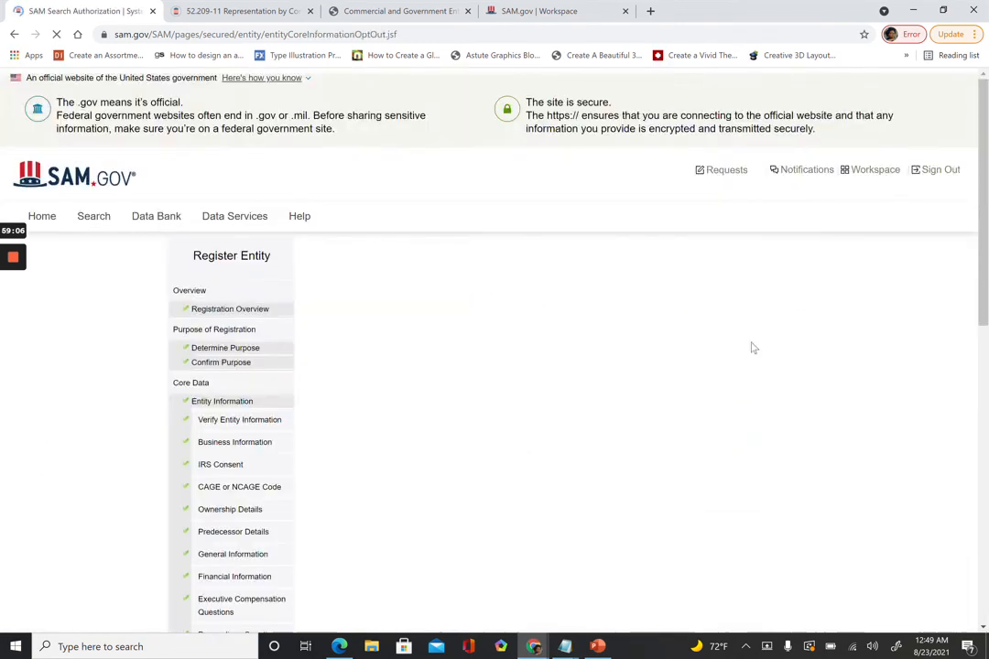
{"action": "left_click", "coordinate": [769, 437]}
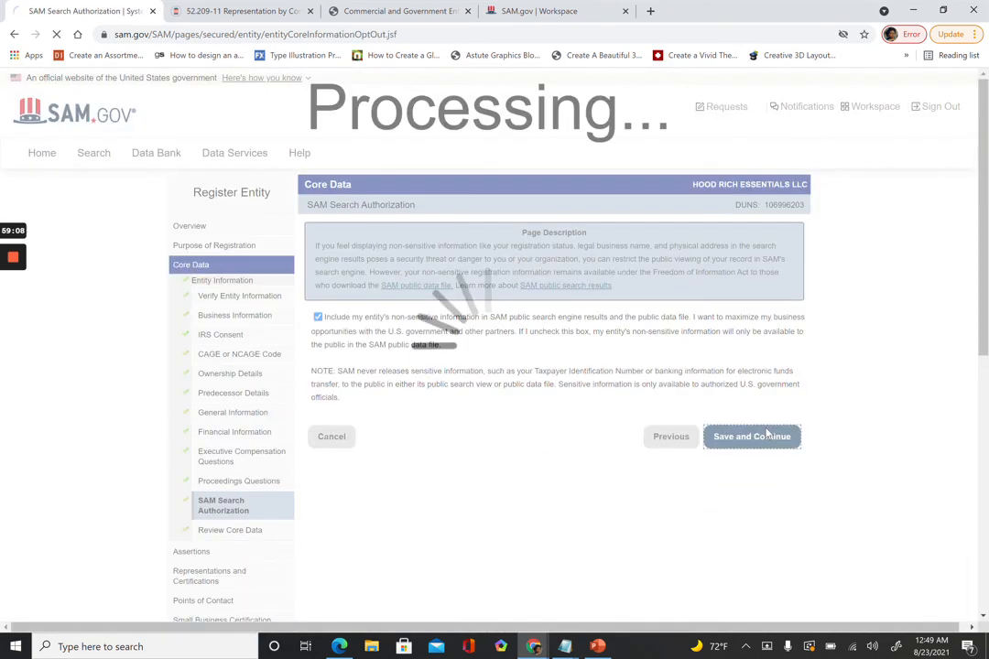
{"action": "scroll", "coordinate": [766, 406], "scroll_direction": "down", "scroll_amount": 20}
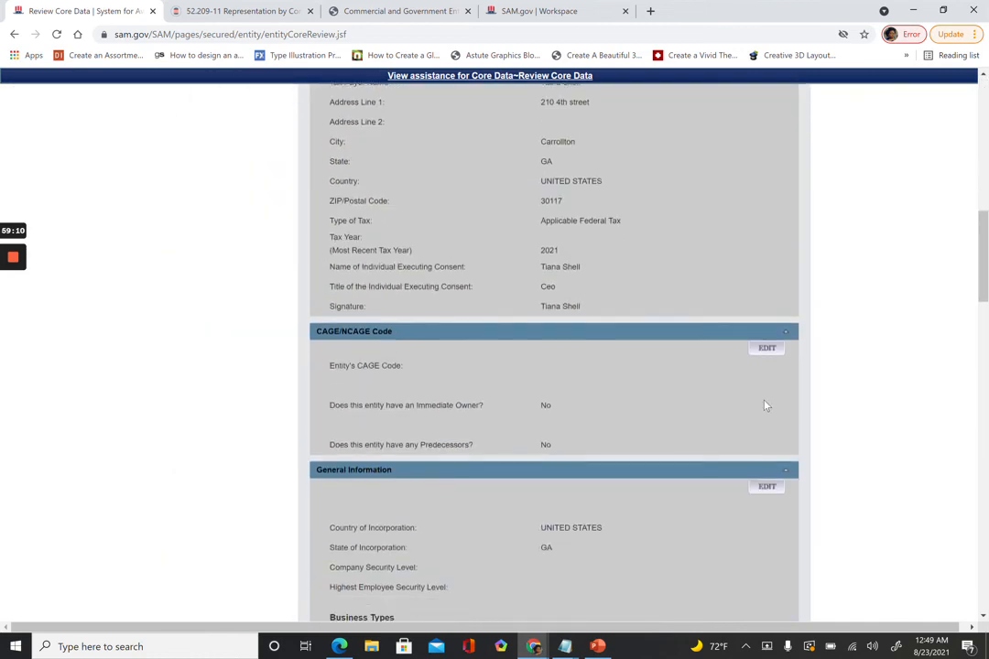
{"action": "scroll", "coordinate": [765, 406], "scroll_direction": "down", "scroll_amount": 15}
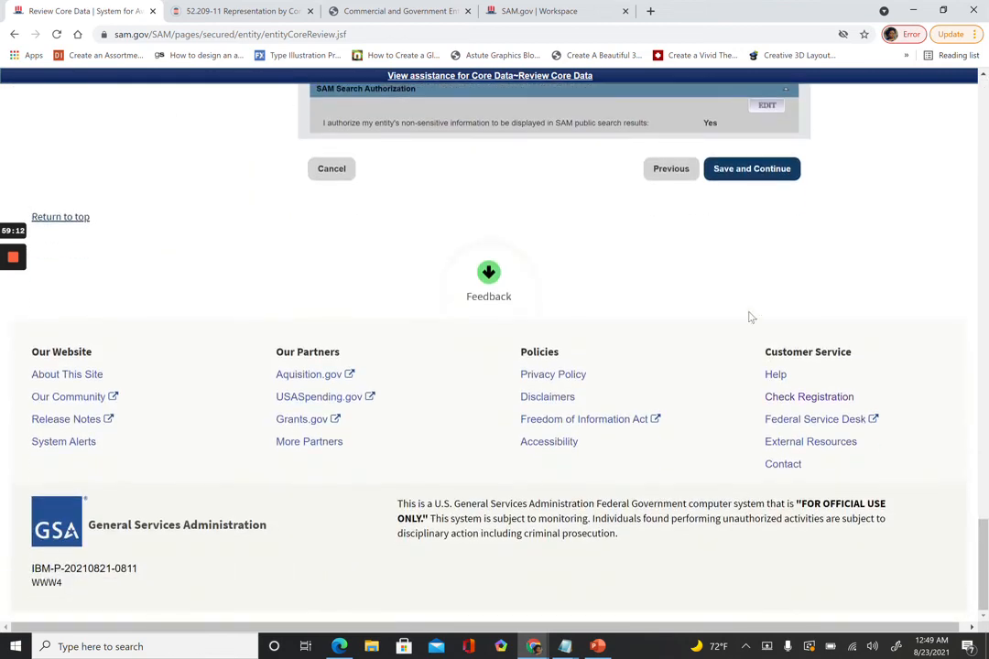
- Accept the Core Data review and save the goods and services and size metrics pages
{"action": "left_click", "coordinate": [746, 171]}
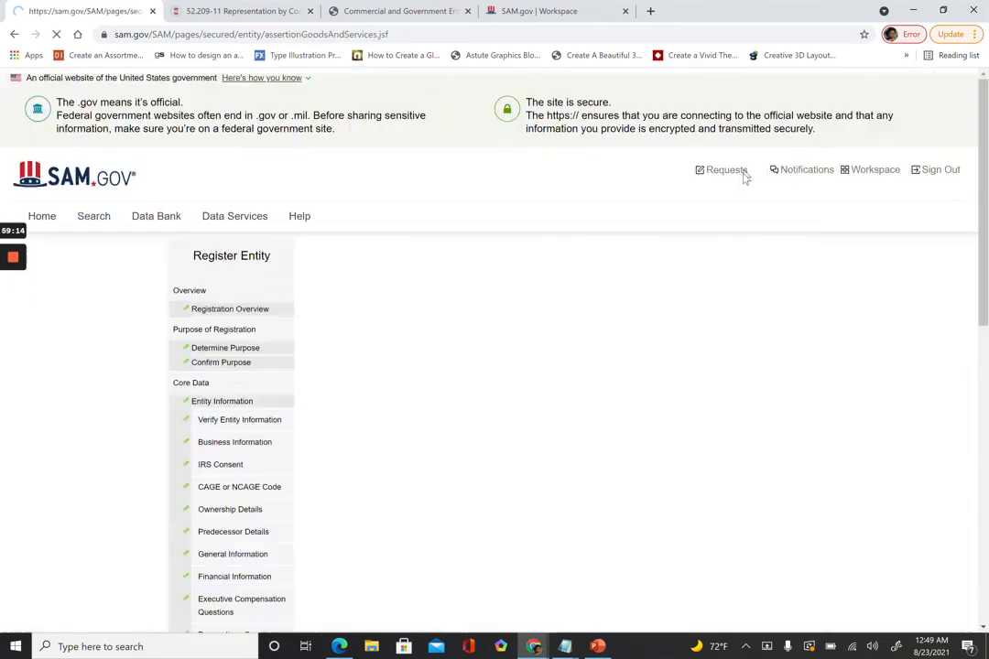
{"action": "scroll", "coordinate": [743, 238], "scroll_direction": "down", "scroll_amount": 10}
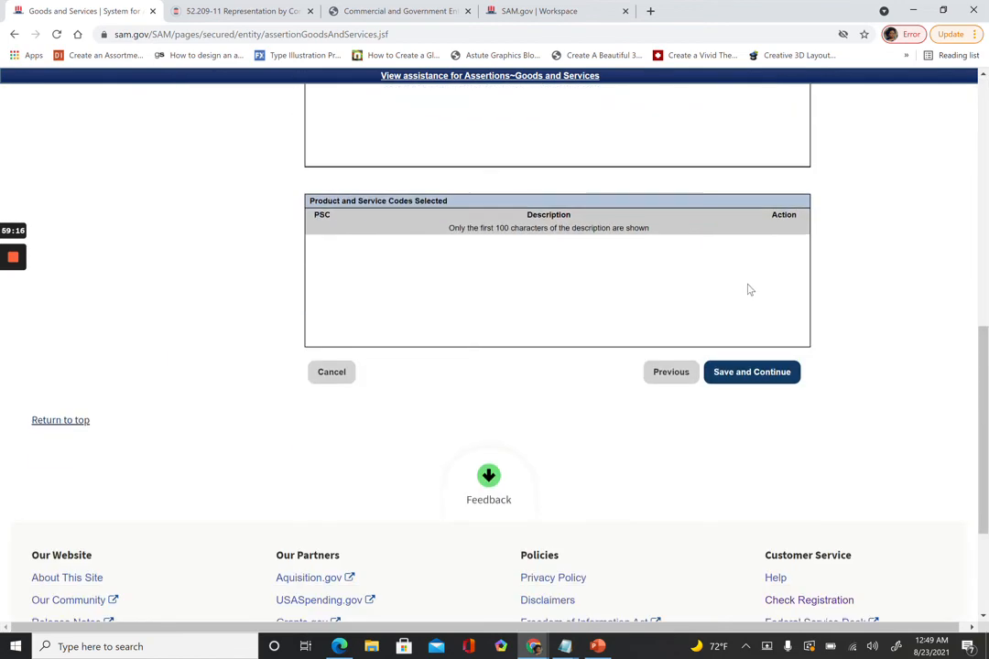
{"action": "left_click", "coordinate": [762, 374]}
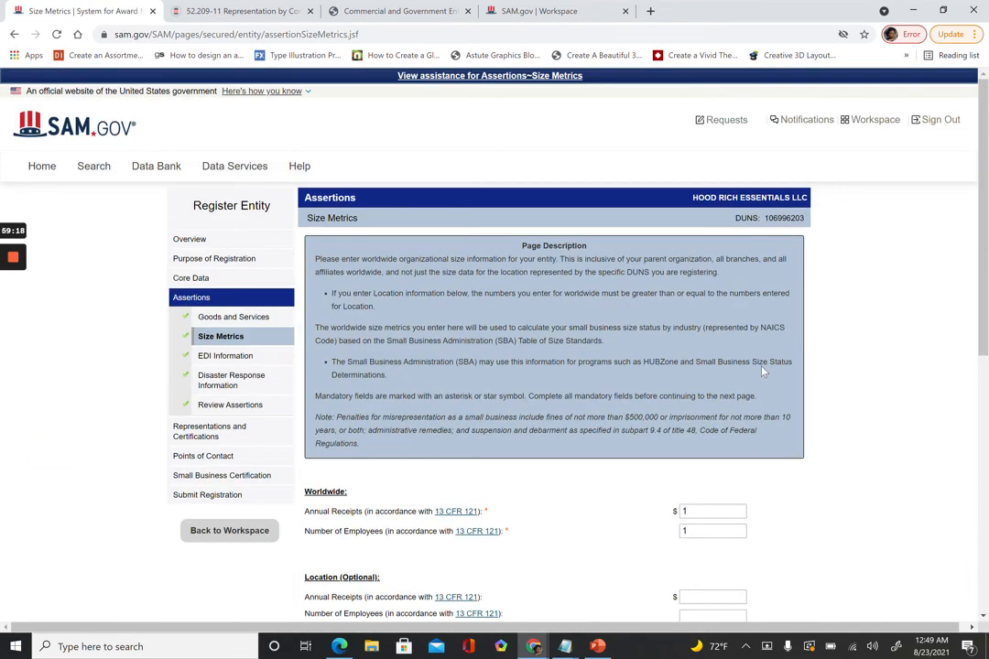
{"action": "scroll", "coordinate": [764, 366], "scroll_direction": "down", "scroll_amount": 4}
{"action": "left_click", "coordinate": [760, 359]}
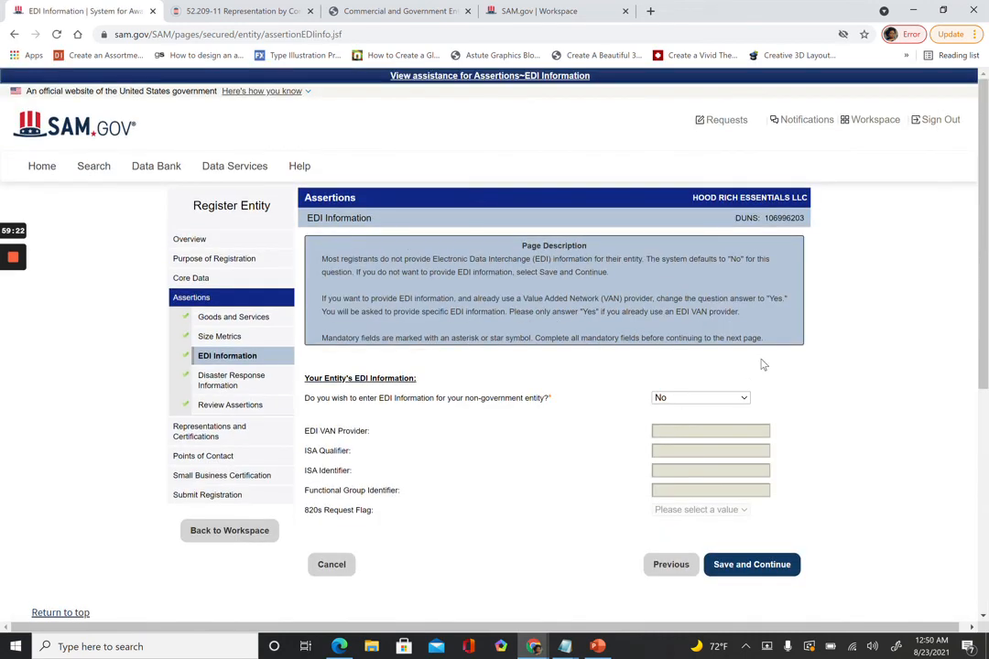
- Save the EDI and disaster response answers and confirm the assertions review
{"action": "scroll", "coordinate": [763, 365], "scroll_direction": "down", "scroll_amount": 3}
{"action": "left_click", "coordinate": [762, 366]}
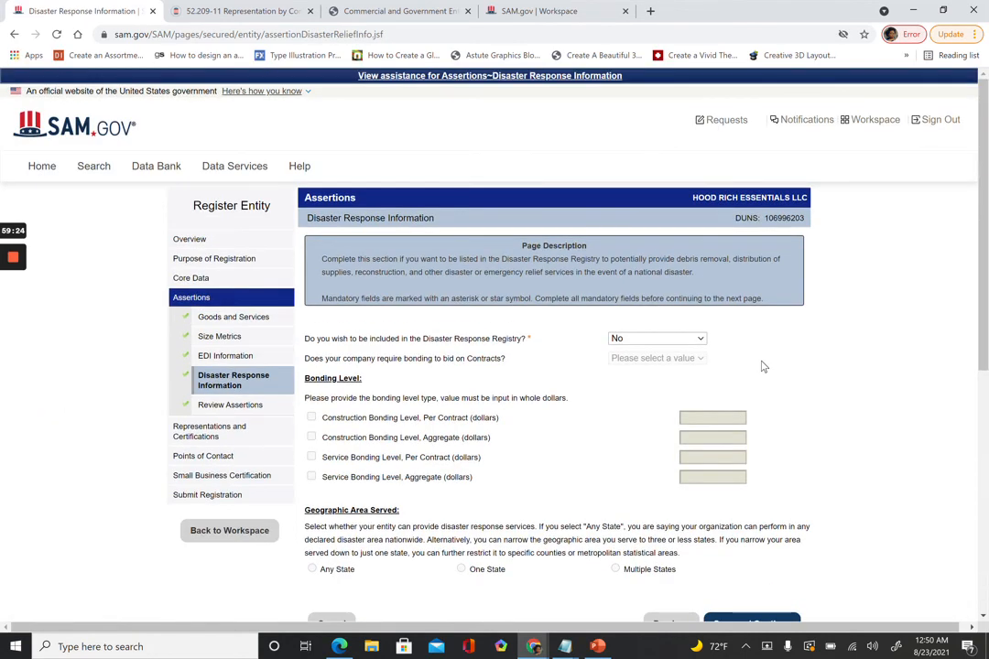
{"action": "scroll", "coordinate": [764, 365], "scroll_direction": "down", "scroll_amount": 3}
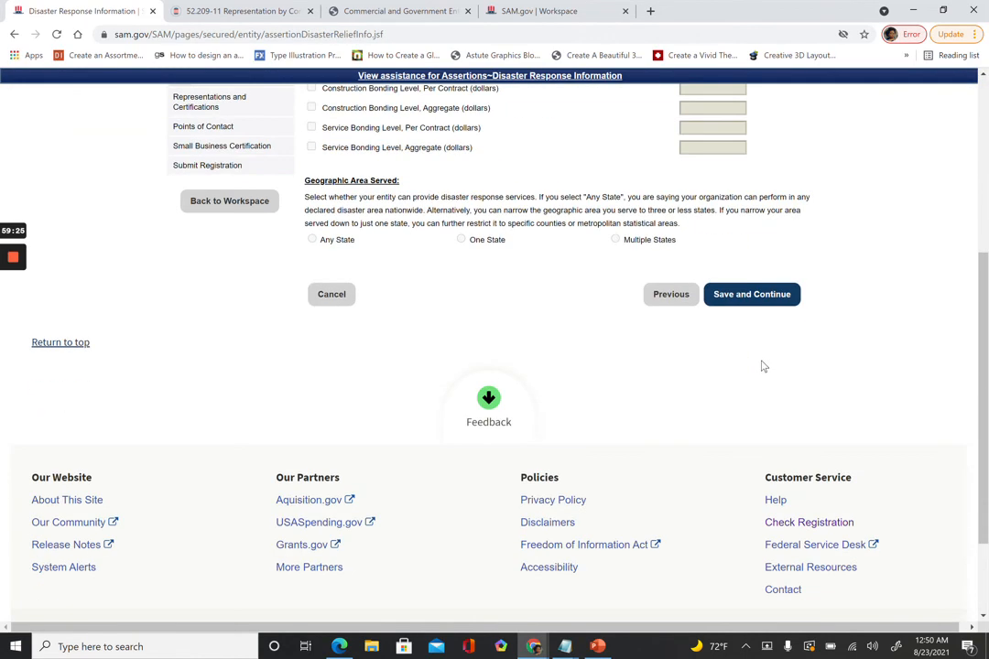
{"action": "left_click", "coordinate": [749, 307]}
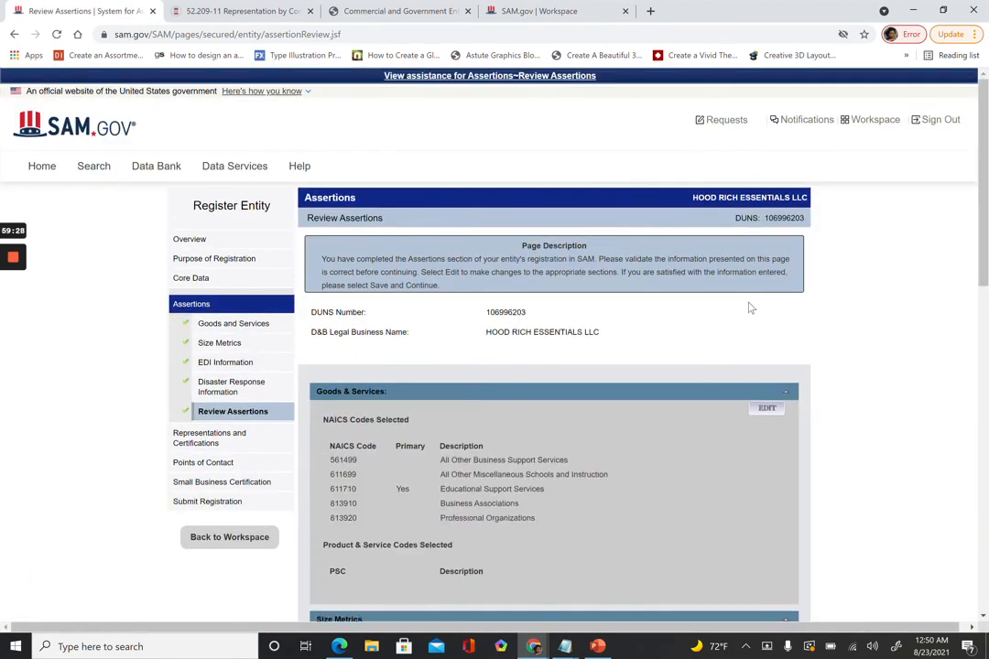
{"action": "scroll", "coordinate": [749, 308], "scroll_direction": "down", "scroll_amount": 15}
{"action": "left_click", "coordinate": [751, 313]}
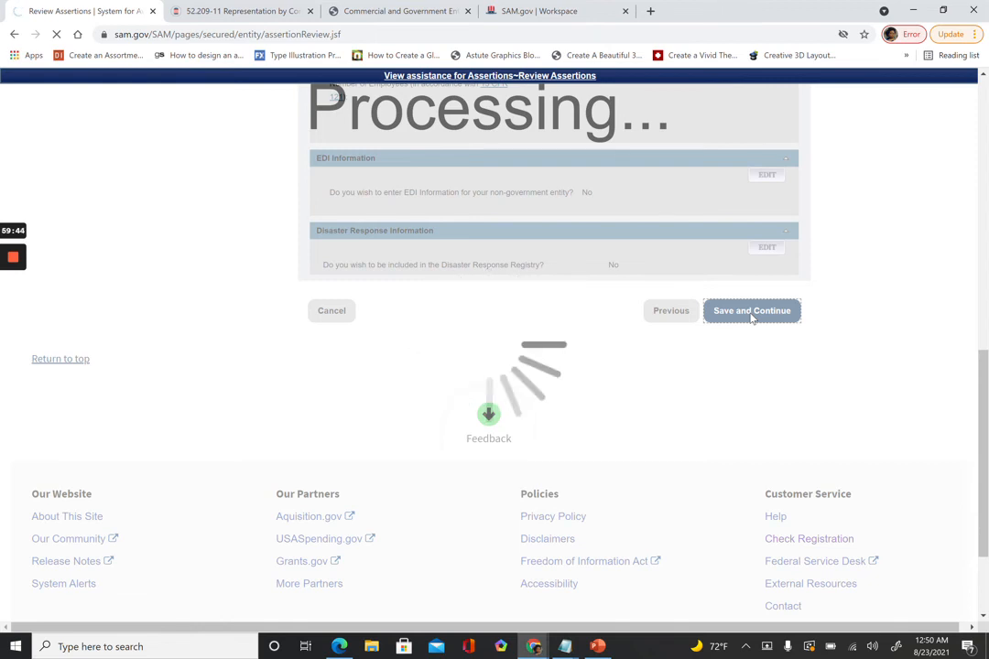
{"action": "scroll", "coordinate": [751, 318], "scroll_direction": "up", "scroll_amount": 2}
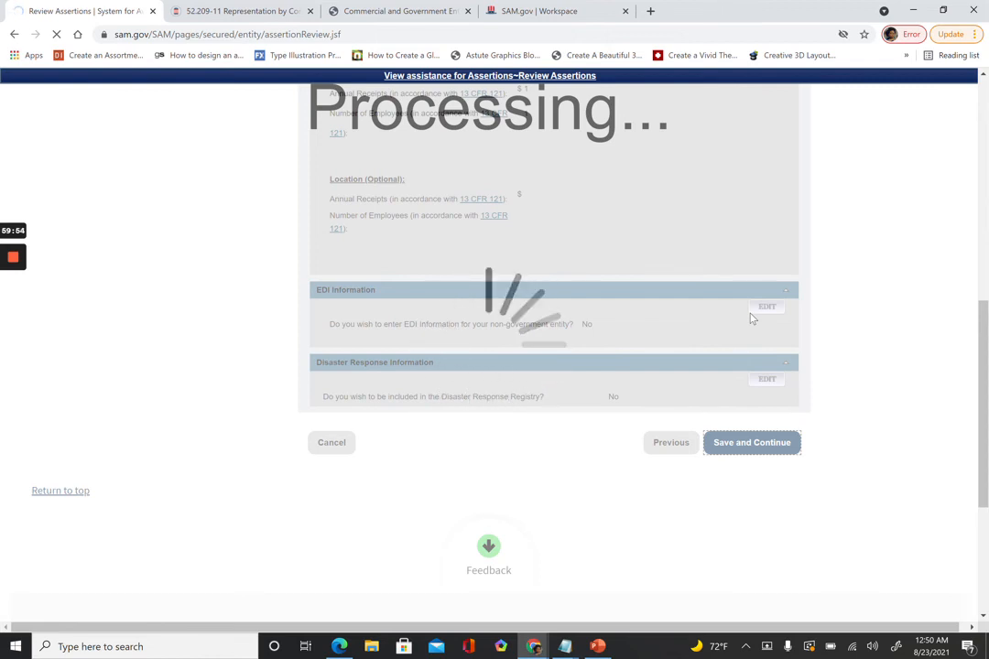
{"action": "mouse_move", "coordinate": [12, 271]}
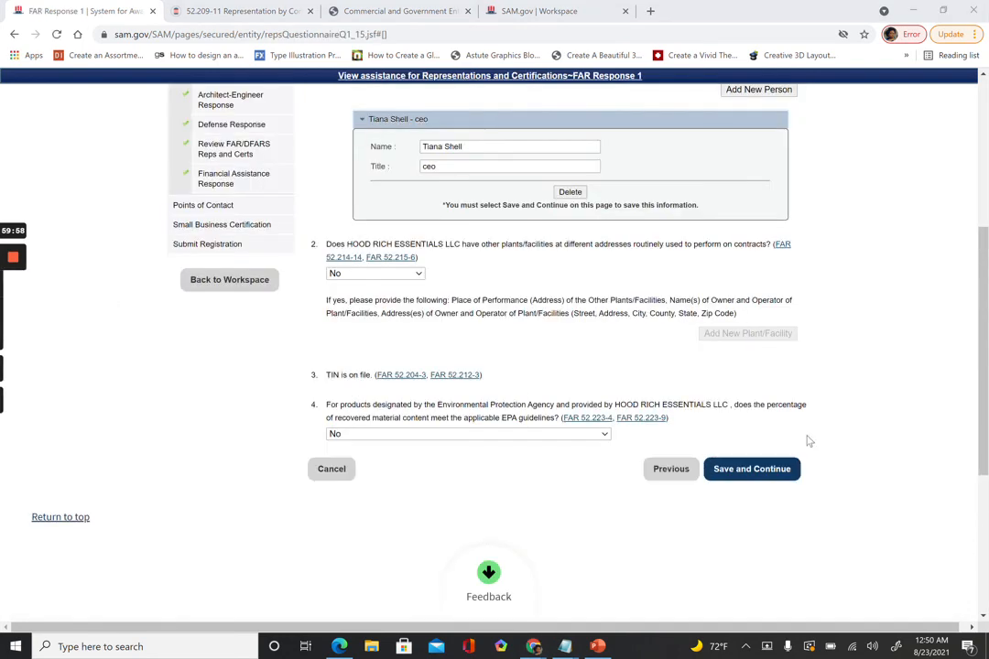
- Save the FAR Responses 1 through 4 answers and continue
{"action": "left_click", "coordinate": [760, 469]}
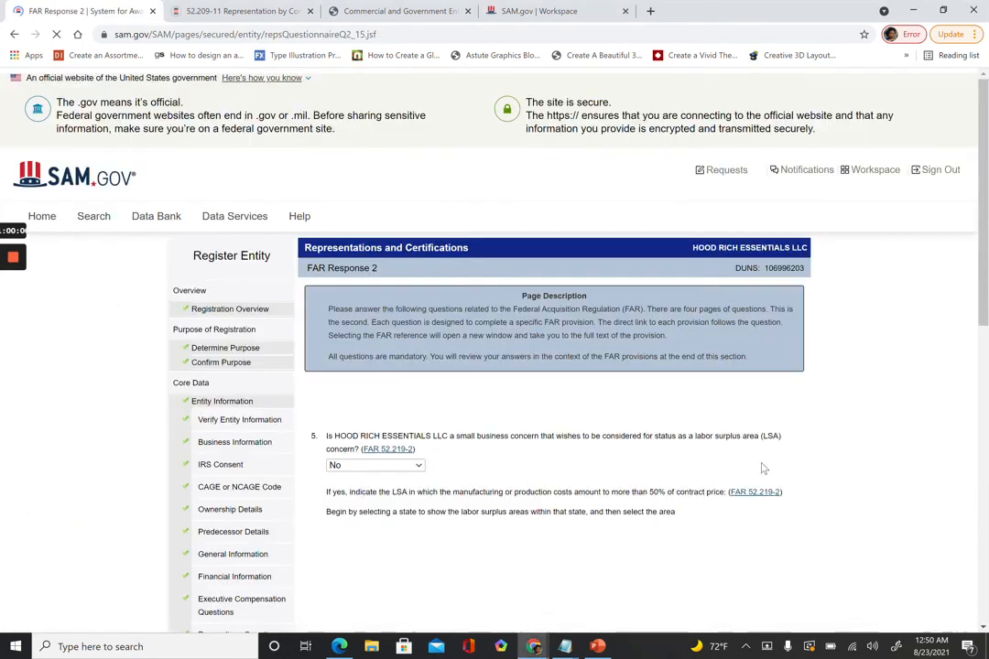
{"action": "scroll", "coordinate": [761, 469], "scroll_direction": "down", "scroll_amount": 8}
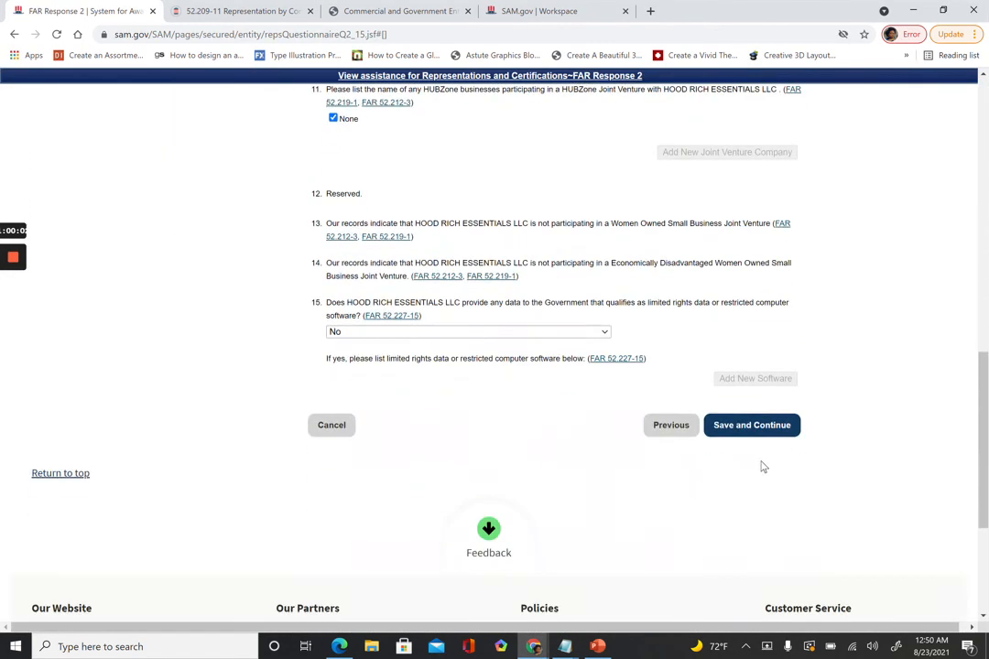
{"action": "left_click", "coordinate": [757, 436]}
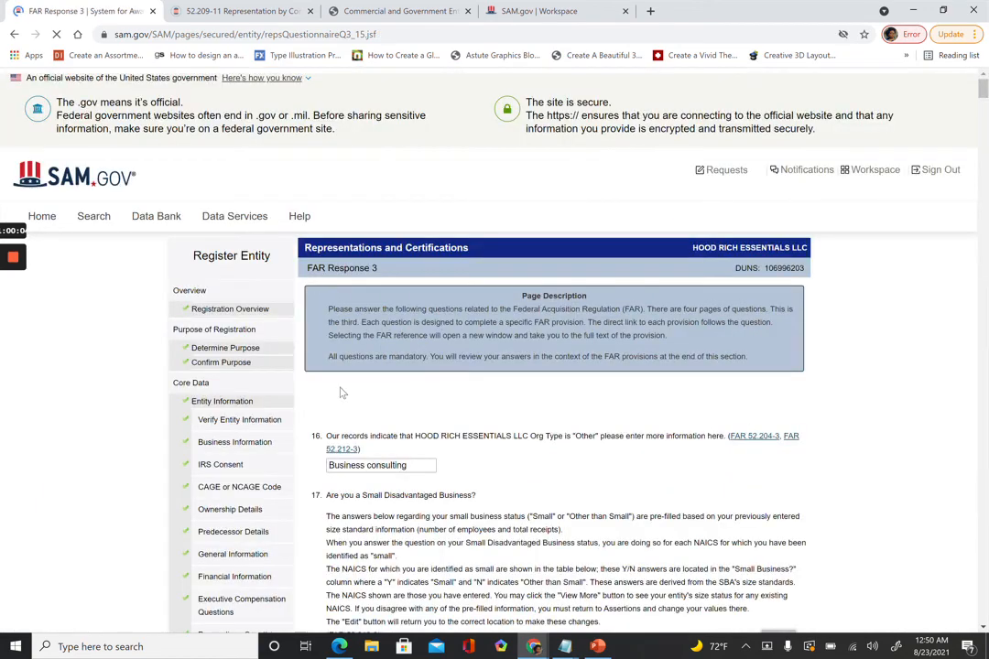
{"action": "scroll", "coordinate": [517, 400], "scroll_direction": "down", "scroll_amount": 10}
{"action": "scroll", "coordinate": [518, 400], "scroll_direction": "down", "scroll_amount": 15}
{"action": "scroll", "coordinate": [517, 401], "scroll_direction": "up", "scroll_amount": 3}
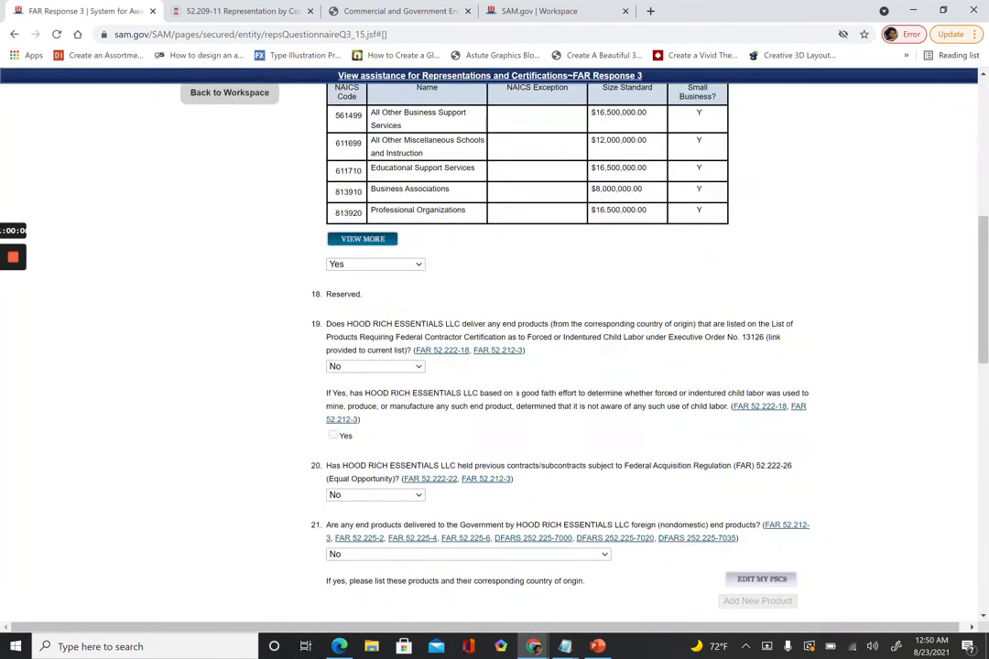
{"action": "scroll", "coordinate": [643, 408], "scroll_direction": "down", "scroll_amount": 10}
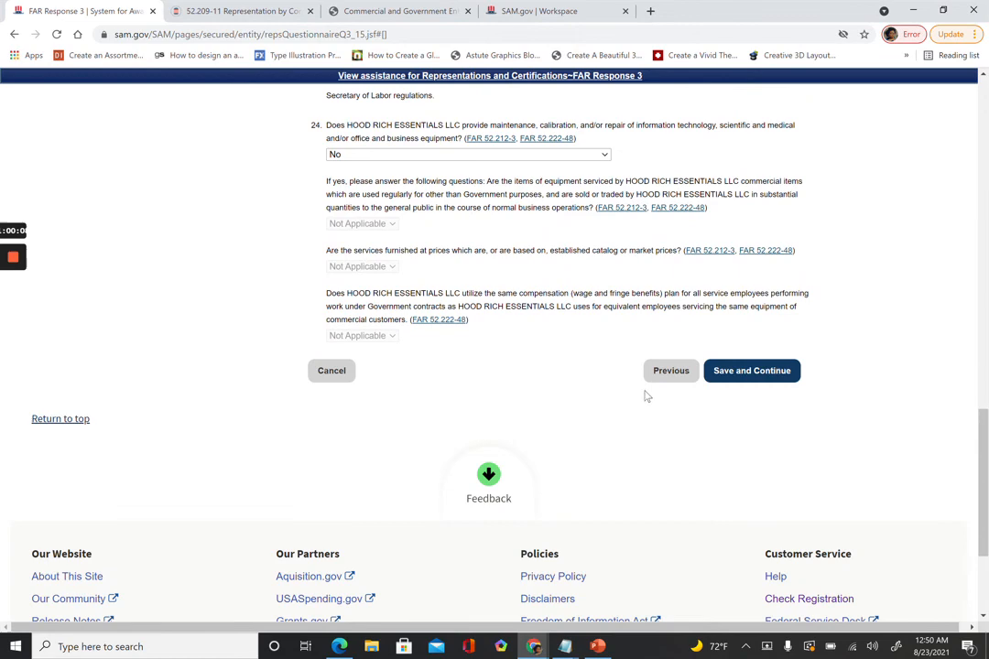
{"action": "left_click", "coordinate": [746, 374]}
{"action": "scroll", "coordinate": [784, 350], "scroll_direction": "down", "scroll_amount": 15}
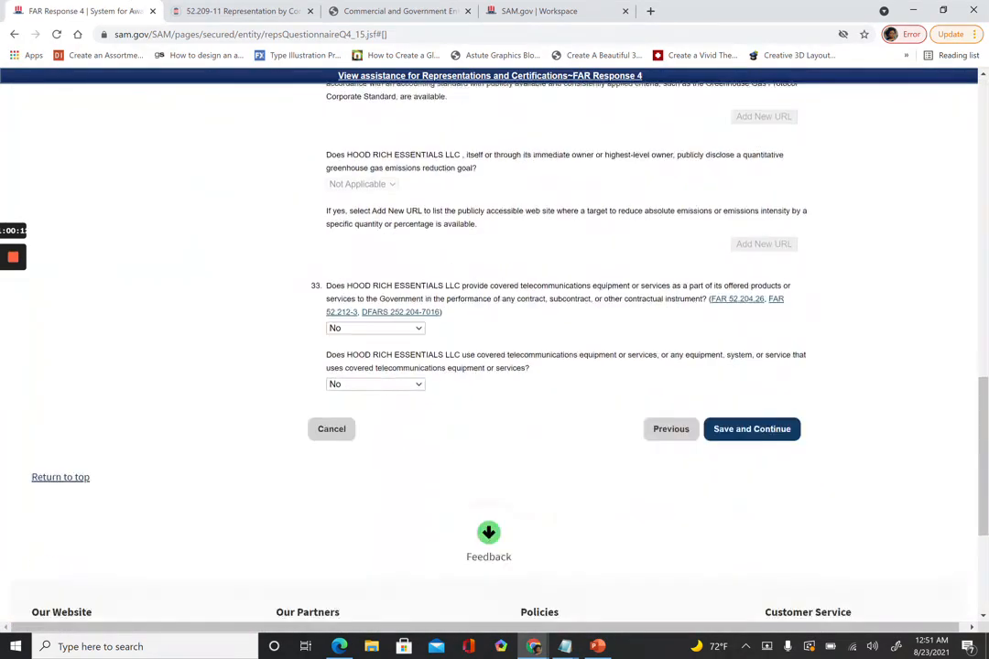
{"action": "scroll", "coordinate": [495, 366], "scroll_direction": "down", "scroll_amount": 4}
{"action": "left_click", "coordinate": [751, 168]}
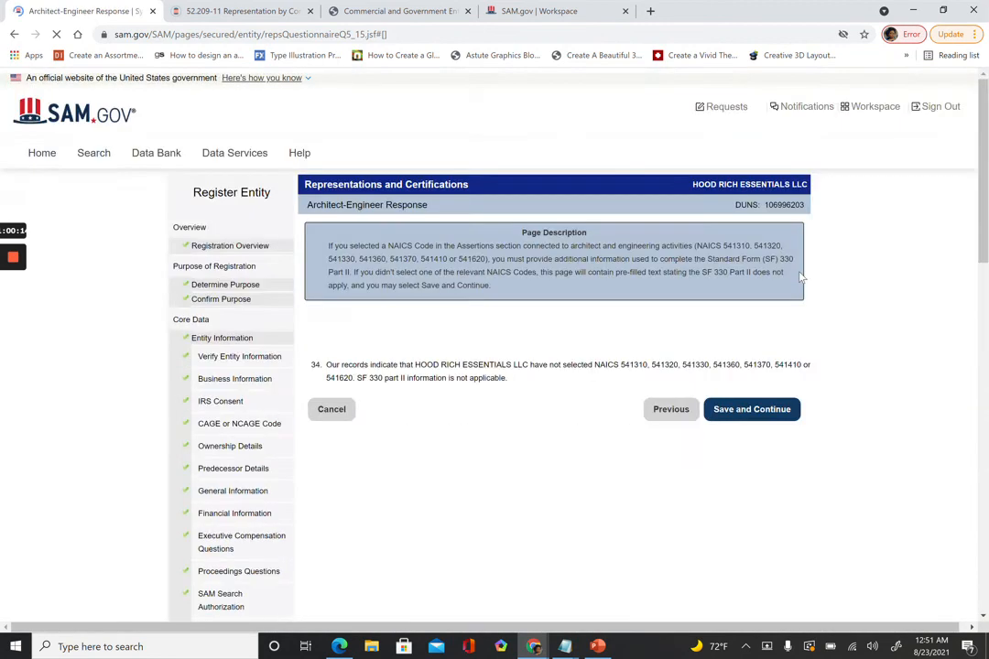
- Accept the Architect-Engineer response and save the Defense Response answers
{"action": "left_click", "coordinate": [784, 422]}
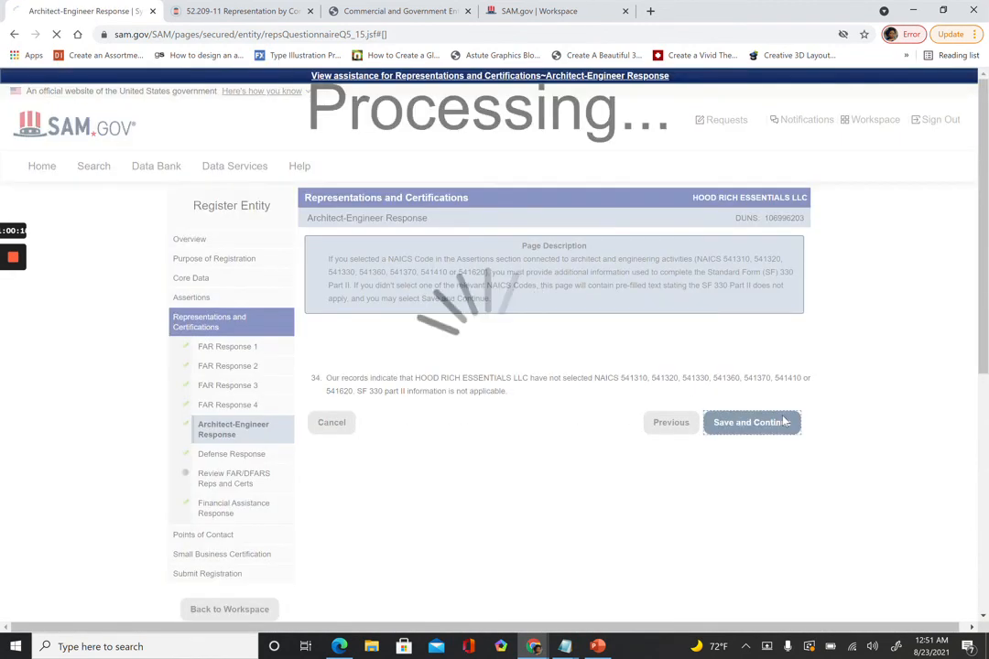
{"action": "scroll", "coordinate": [787, 398], "scroll_direction": "down", "scroll_amount": 4}
{"action": "scroll", "coordinate": [790, 398], "scroll_direction": "down", "scroll_amount": 3}
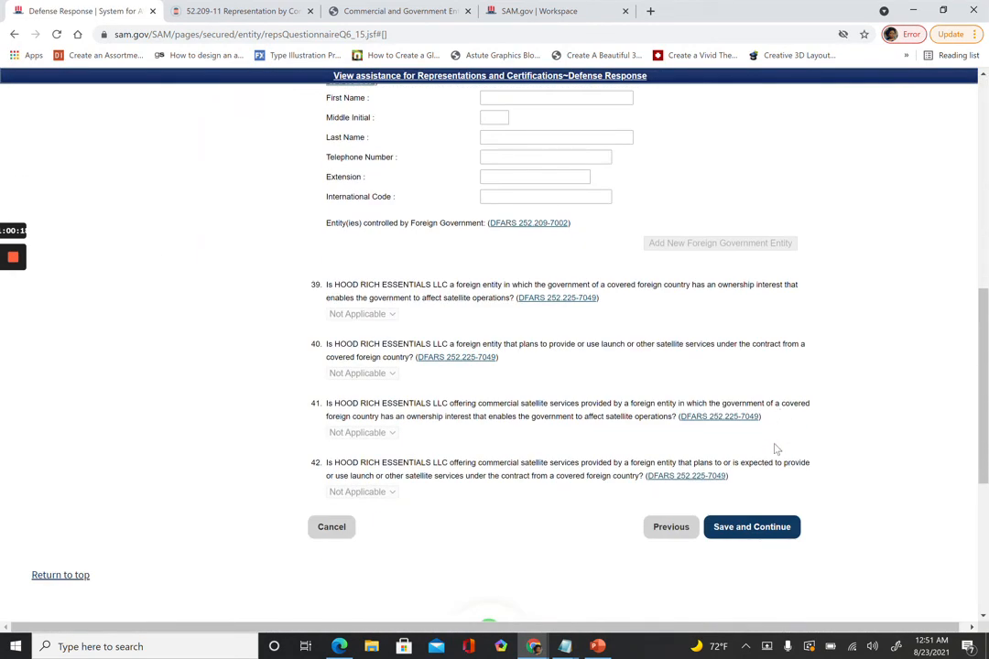
{"action": "left_click", "coordinate": [783, 528]}
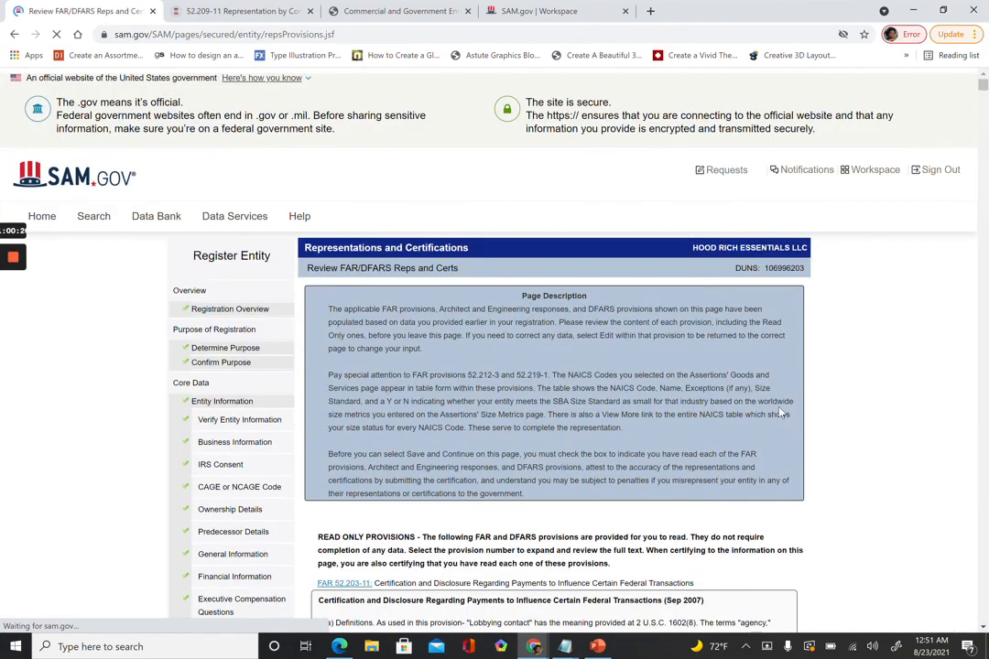
- Certify the FAR and DFARS provisions, then save the review and Financial Assistance answers
{"action": "scroll", "coordinate": [781, 414], "scroll_direction": "down", "scroll_amount": 15}
{"action": "scroll", "coordinate": [781, 414], "scroll_direction": "down", "scroll_amount": 20}
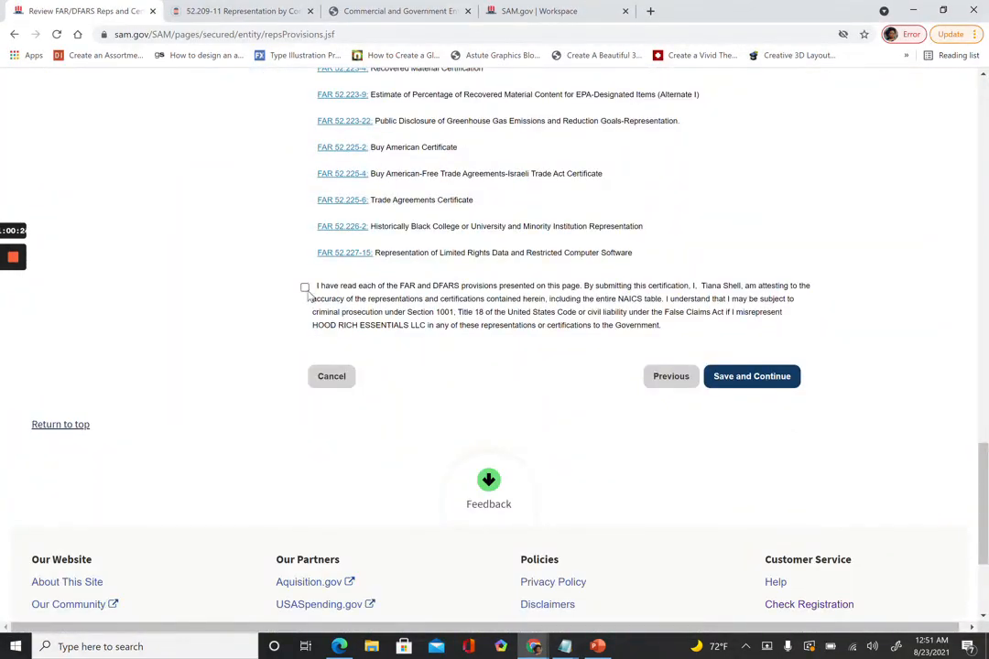
{"action": "left_click", "coordinate": [305, 286]}
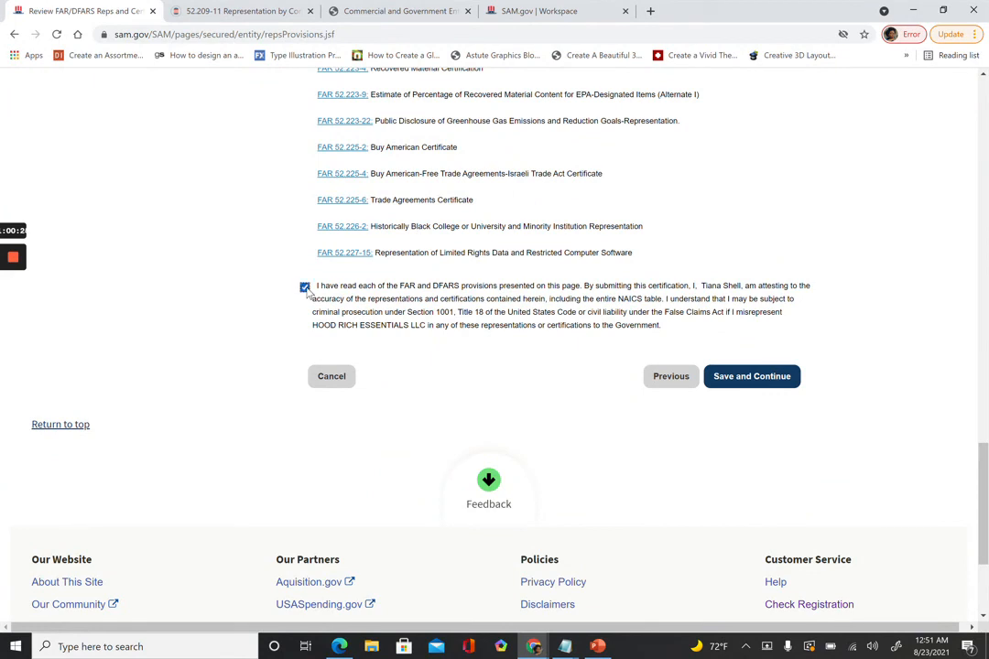
{"action": "left_click", "coordinate": [775, 377]}
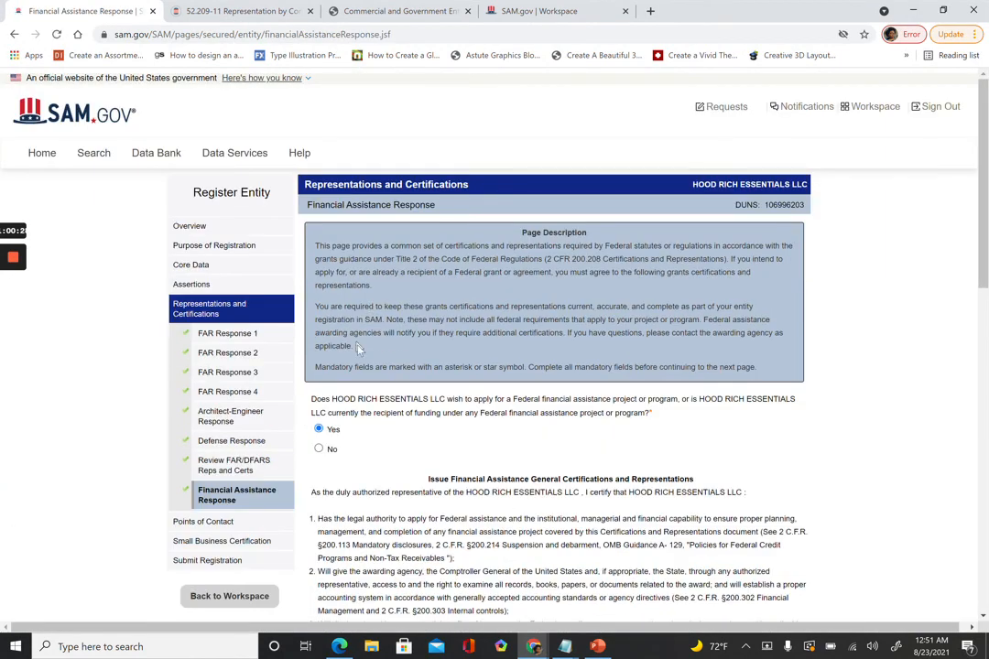
{"action": "scroll", "coordinate": [747, 370], "scroll_direction": "down", "scroll_amount": 15}
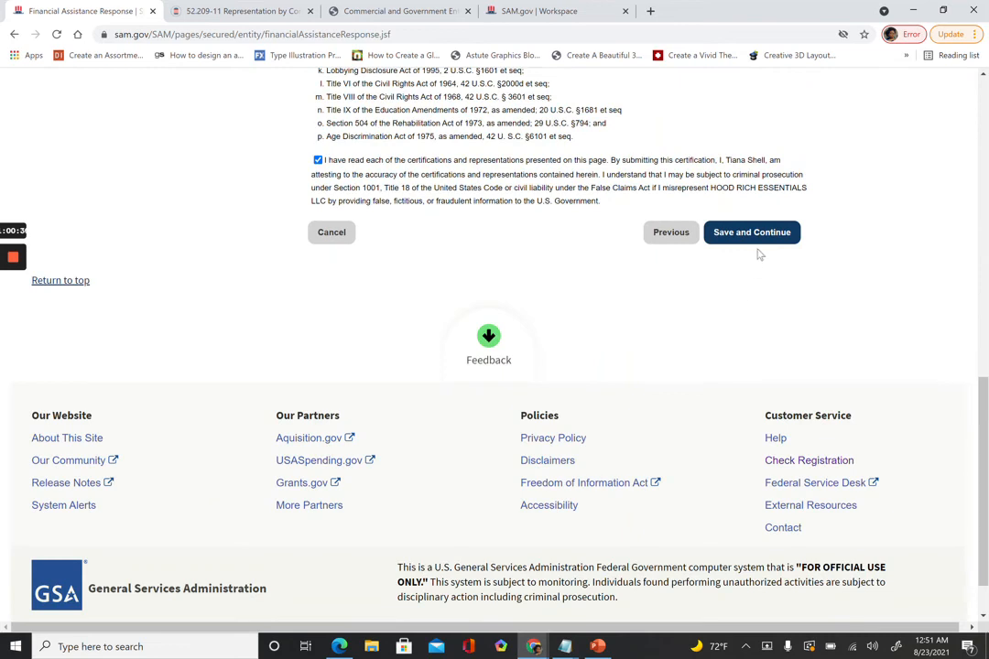
{"action": "left_click", "coordinate": [759, 232]}
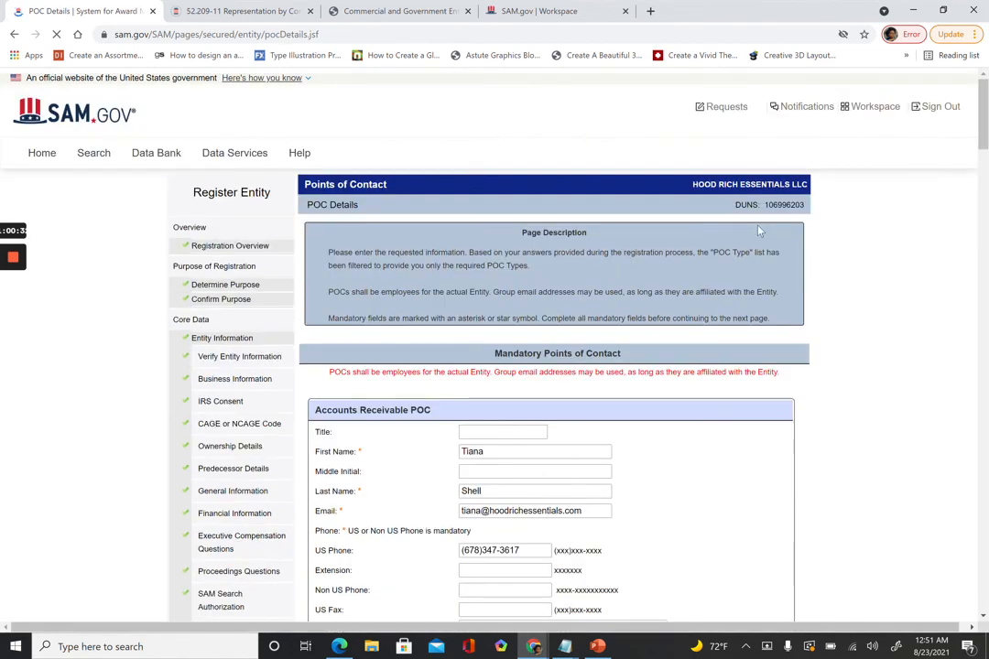
- Expand the two Past Performance POCs and the Past Performance Alternate POC to review them
{"action": "scroll", "coordinate": [516, 225], "scroll_direction": "down", "scroll_amount": 4}
{"action": "scroll", "coordinate": [615, 271], "scroll_direction": "down", "scroll_amount": 12}
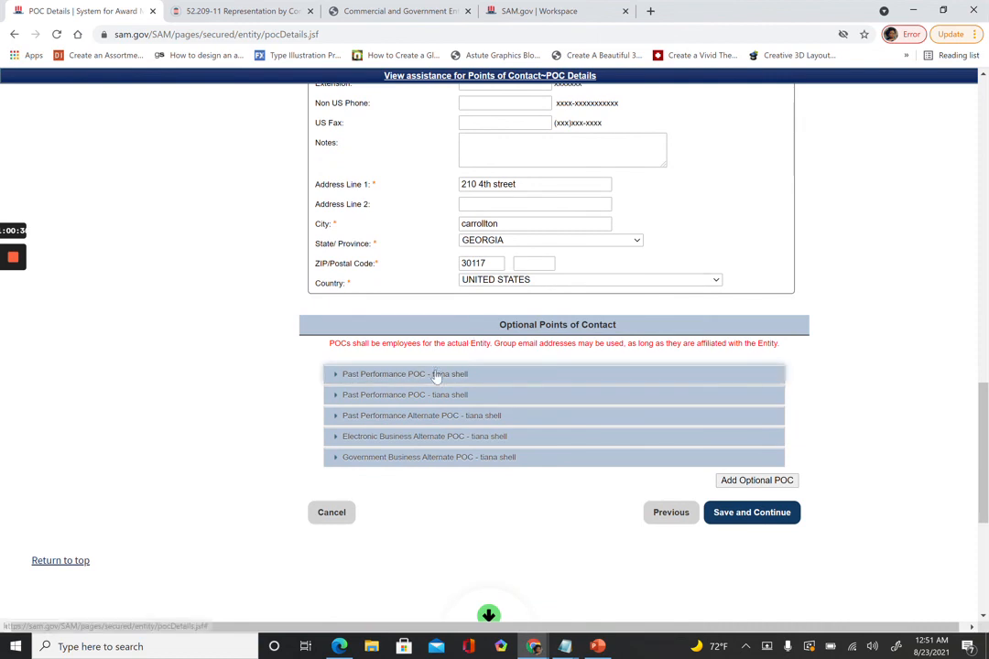
{"action": "left_click", "coordinate": [436, 376]}
{"action": "scroll", "coordinate": [436, 375], "scroll_direction": "down", "scroll_amount": 8}
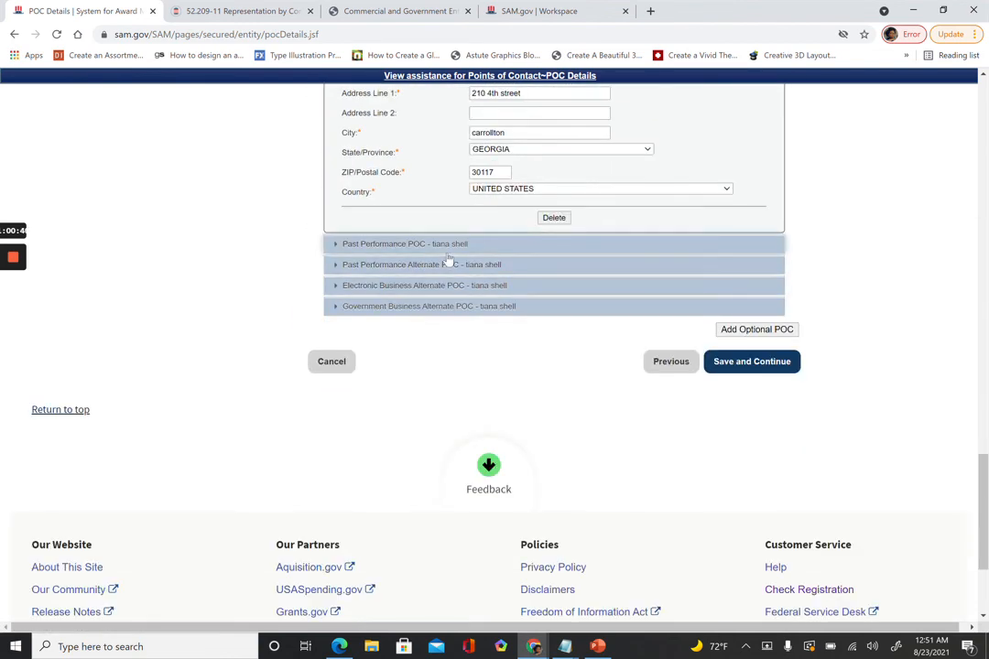
{"action": "left_click", "coordinate": [449, 262]}
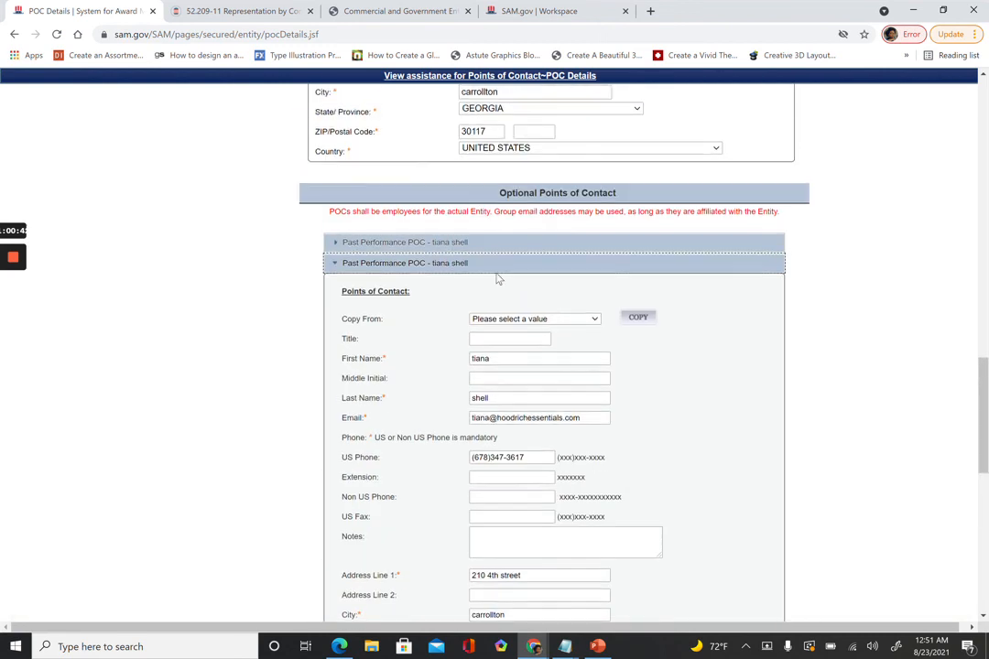
{"action": "scroll", "coordinate": [498, 279], "scroll_direction": "down", "scroll_amount": 2}
{"action": "scroll", "coordinate": [497, 279], "scroll_direction": "up", "scroll_amount": 3}
{"action": "scroll", "coordinate": [497, 280], "scroll_direction": "down", "scroll_amount": 1}
{"action": "scroll", "coordinate": [497, 279], "scroll_direction": "up", "scroll_amount": 1}
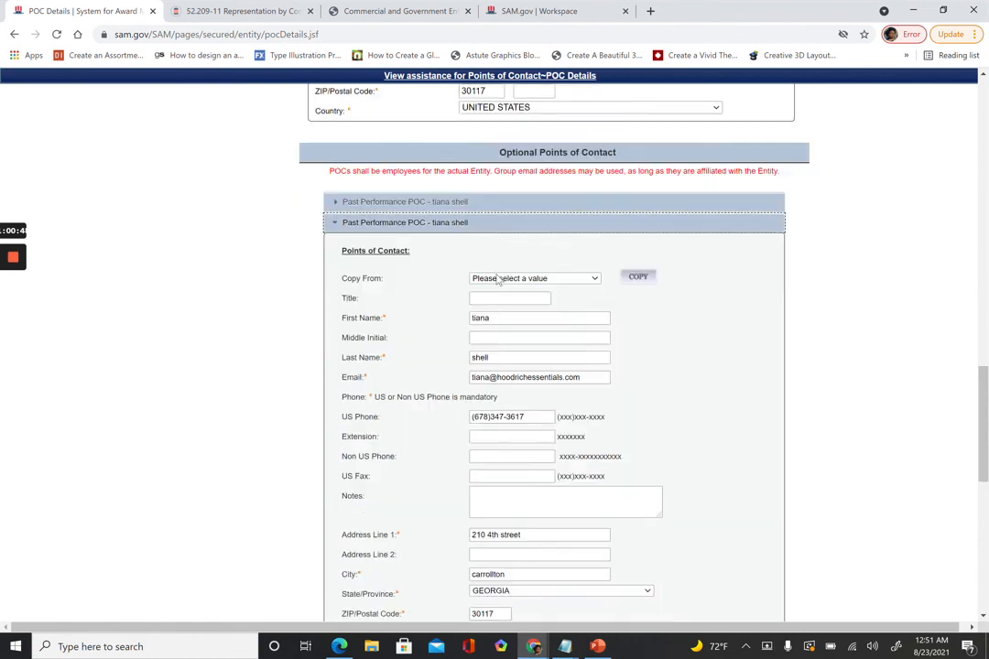
{"action": "scroll", "coordinate": [497, 279], "scroll_direction": "down", "scroll_amount": 9}
{"action": "left_click", "coordinate": [455, 207]}
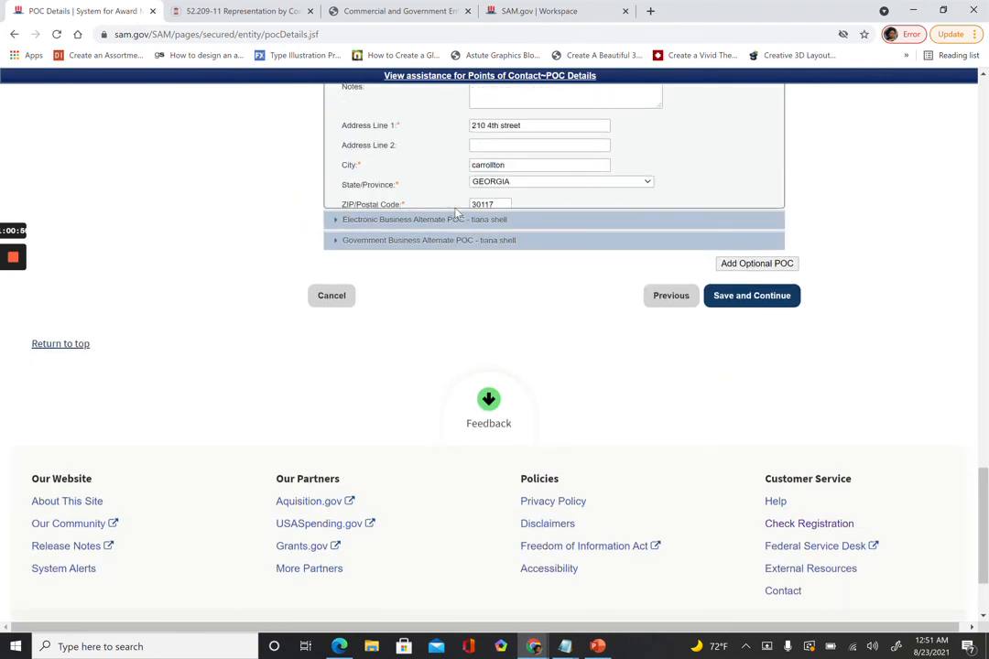
{"action": "scroll", "coordinate": [510, 258], "scroll_direction": "up", "scroll_amount": 5}
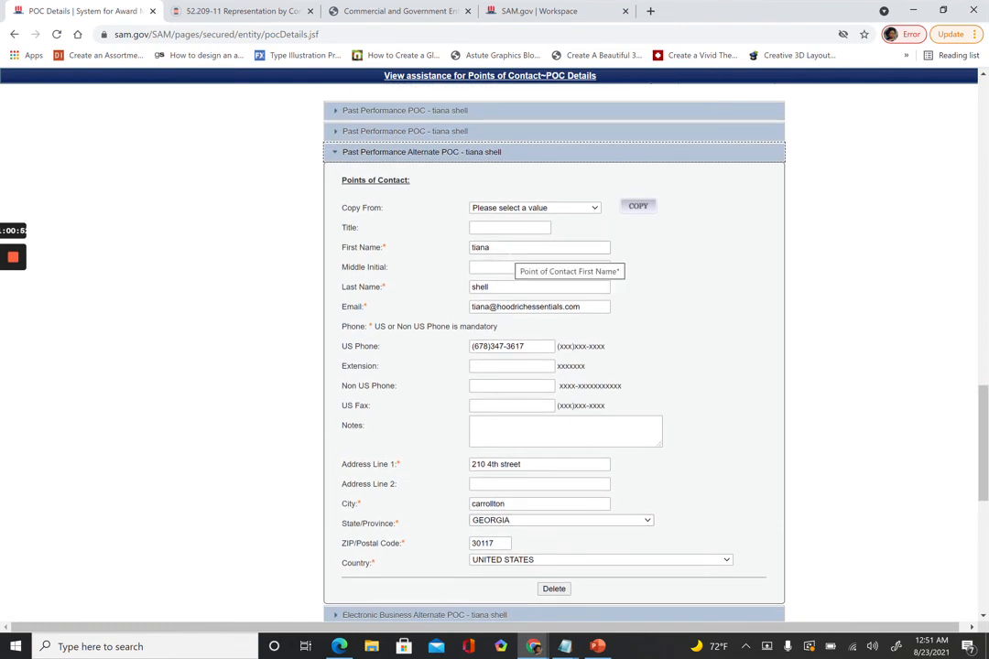
{"action": "scroll", "coordinate": [497, 407], "scroll_direction": "down", "scroll_amount": 3}
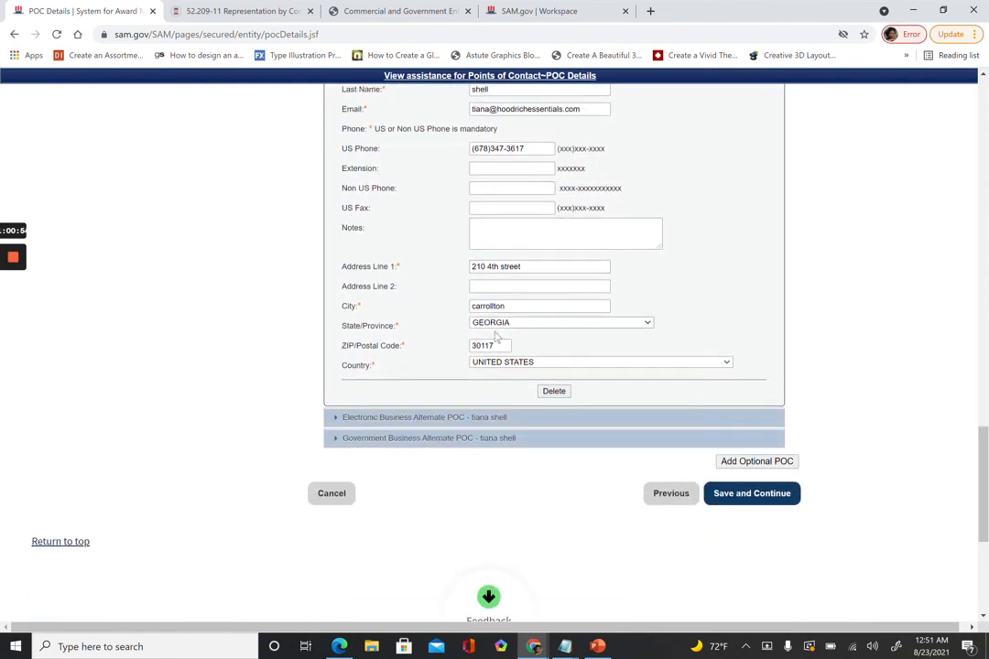
- Expand and review the Electronic Business and Government Business Alternate POC details
{"action": "left_click", "coordinate": [496, 416]}
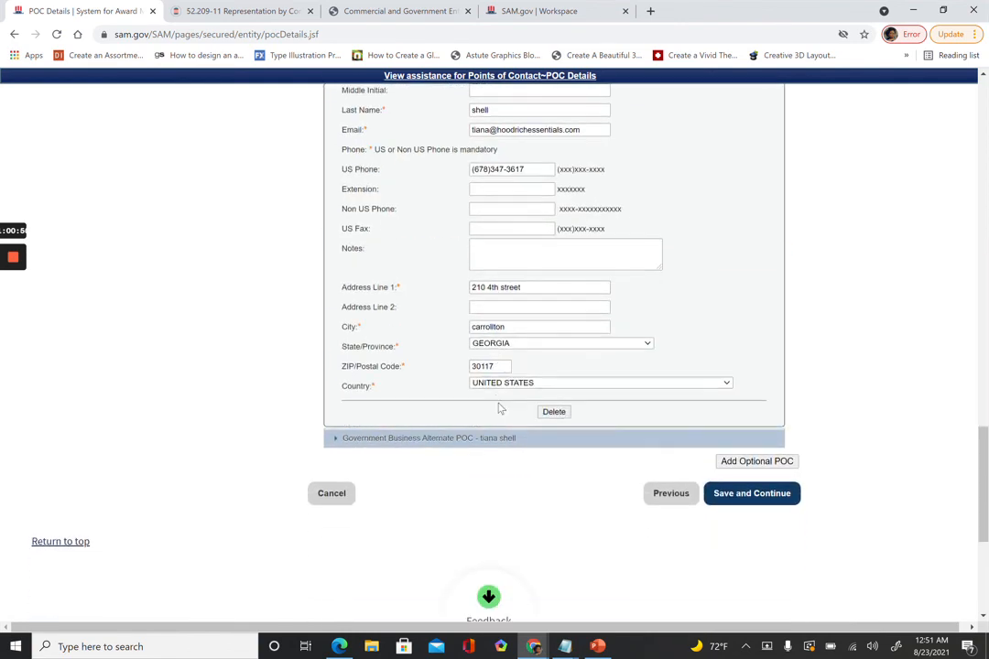
{"action": "scroll", "coordinate": [500, 407], "scroll_direction": "up", "scroll_amount": 1}
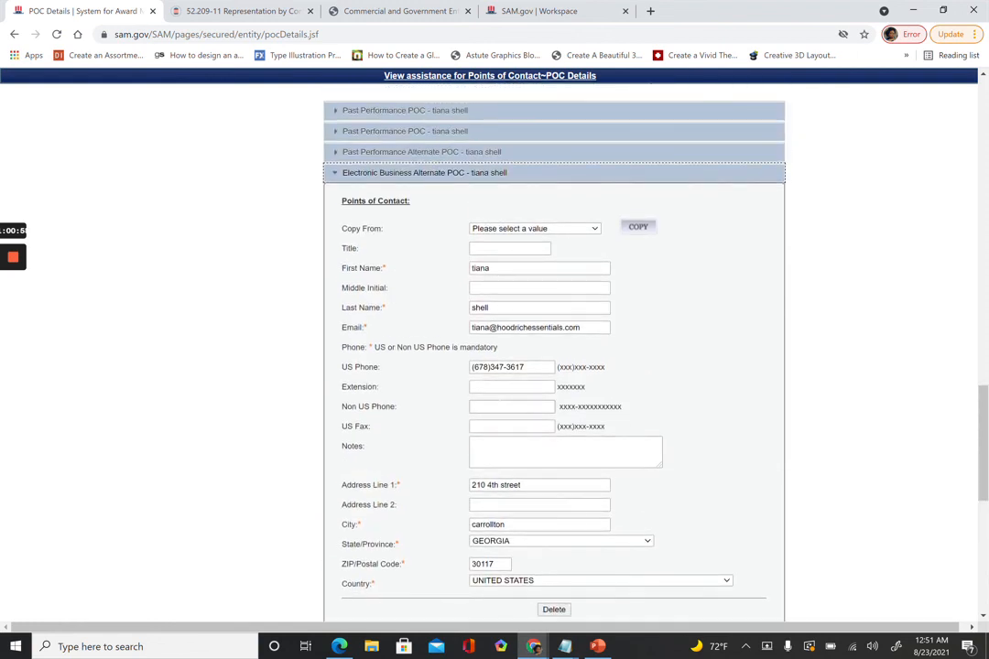
{"action": "scroll", "coordinate": [499, 403], "scroll_direction": "down", "scroll_amount": 4}
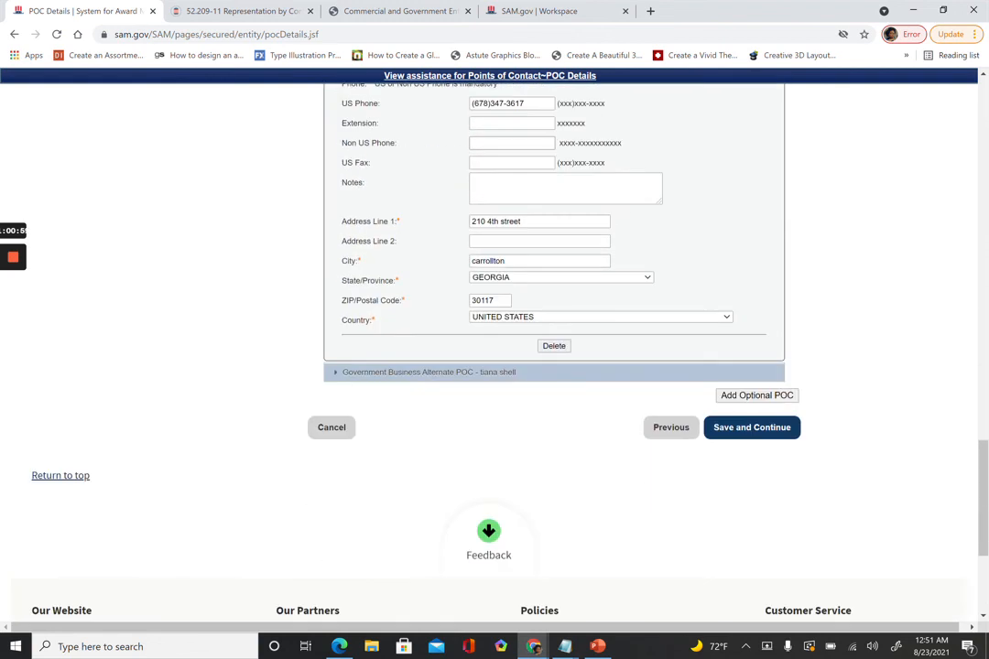
{"action": "left_click", "coordinate": [499, 373]}
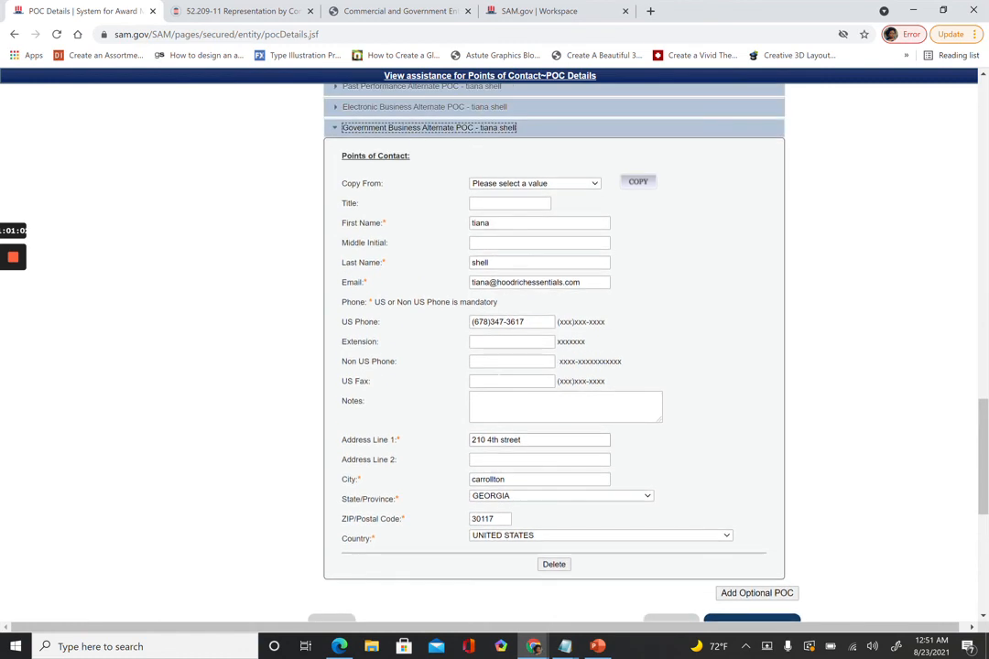
{"action": "scroll", "coordinate": [530, 316], "scroll_direction": "up", "scroll_amount": 1}
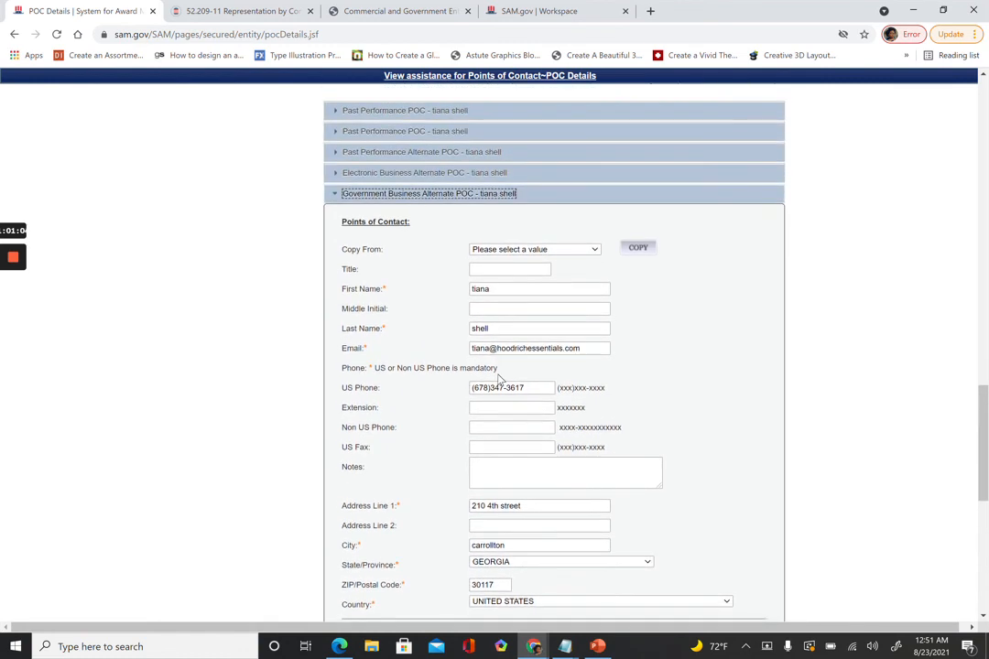
{"action": "scroll", "coordinate": [423, 320], "scroll_direction": "down", "scroll_amount": 2}
{"action": "scroll", "coordinate": [554, 348], "scroll_direction": "up", "scroll_amount": 6}
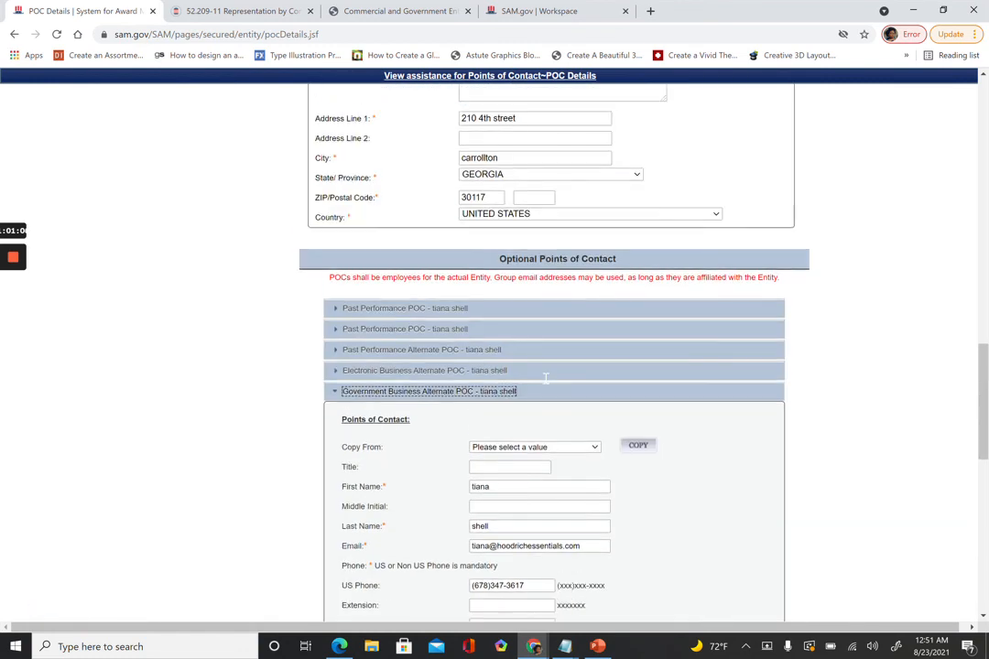
{"action": "scroll", "coordinate": [554, 348], "scroll_direction": "down", "scroll_amount": 4}
{"action": "scroll", "coordinate": [546, 381], "scroll_direction": "down", "scroll_amount": 5}
{"action": "scroll", "coordinate": [545, 381], "scroll_direction": "up", "scroll_amount": 12}
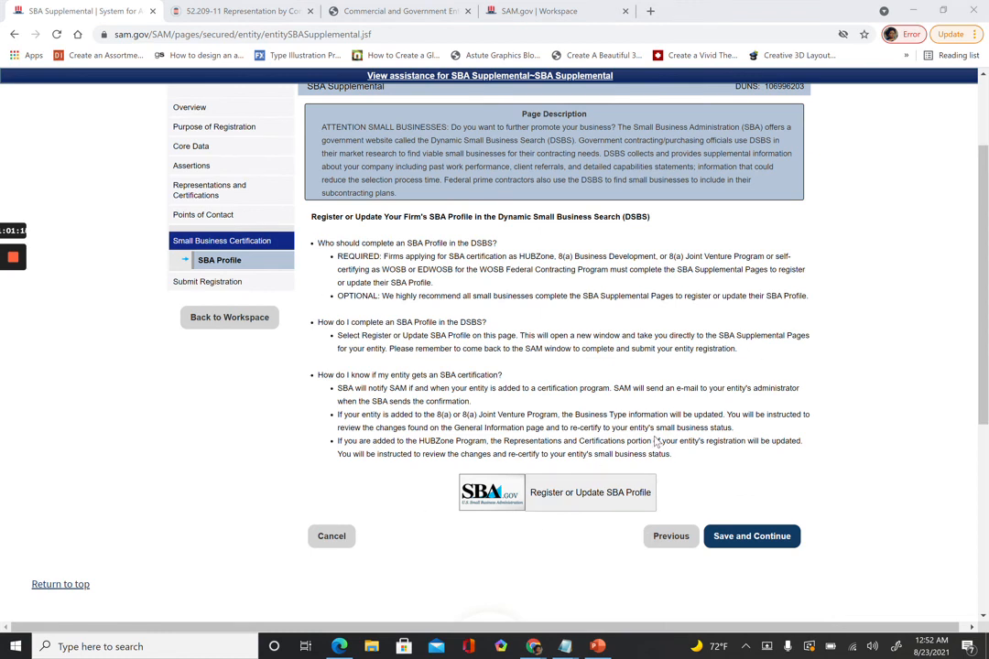
- Save and continue past the SBA Supplemental page without registering an SBA profile
{"action": "scroll", "coordinate": [655, 441], "scroll_direction": "down", "scroll_amount": 1}
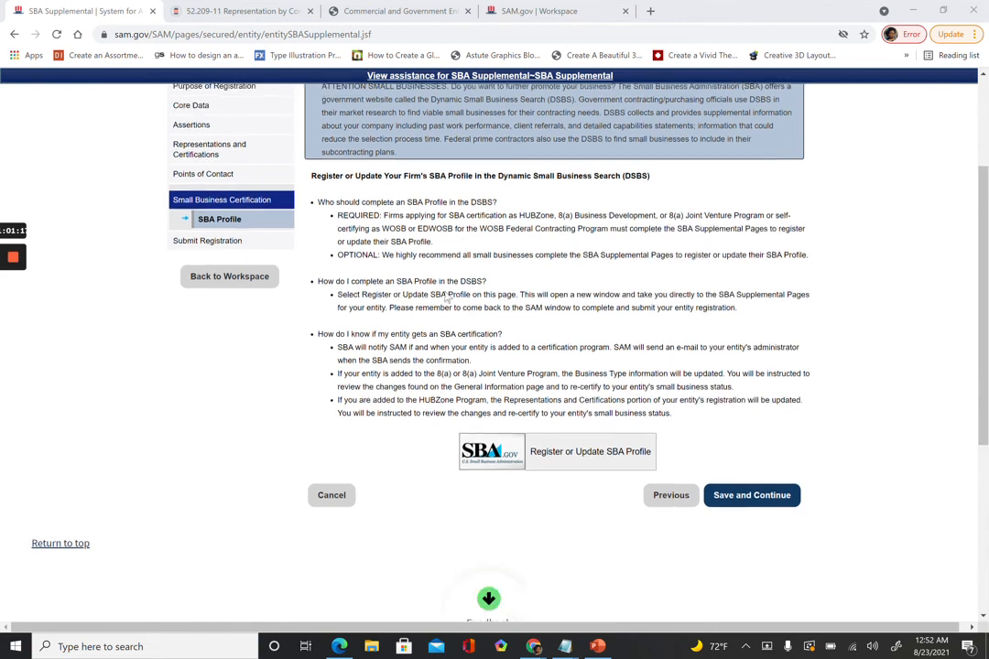
{"action": "scroll", "coordinate": [655, 441], "scroll_direction": "up", "scroll_amount": 2}
{"action": "scroll", "coordinate": [495, 324], "scroll_direction": "down", "scroll_amount": 1}
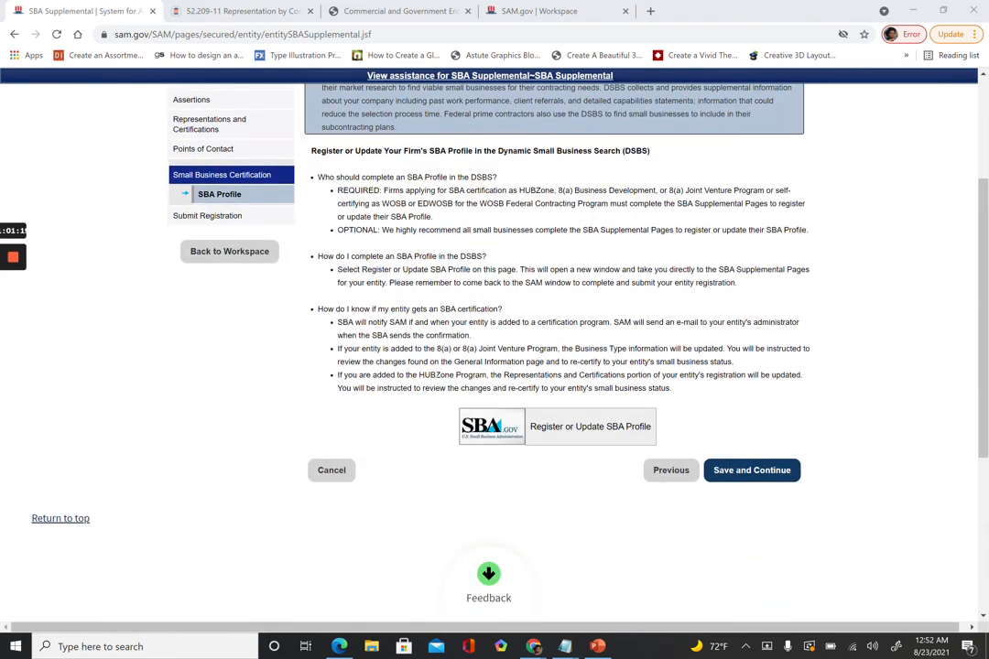
{"action": "left_click", "coordinate": [784, 477]}
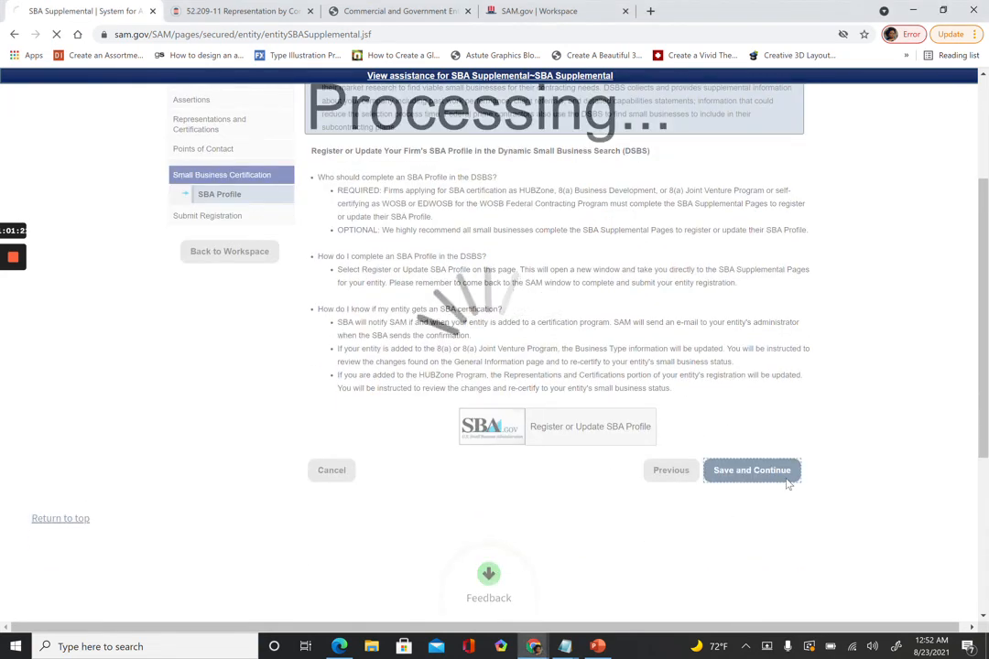
- Scroll the Entity Review summary down to the certification statement and SUBMIT button
{"action": "scroll", "coordinate": [788, 484], "scroll_direction": "down", "scroll_amount": 3}
{"action": "scroll", "coordinate": [789, 484], "scroll_direction": "down", "scroll_amount": 15}
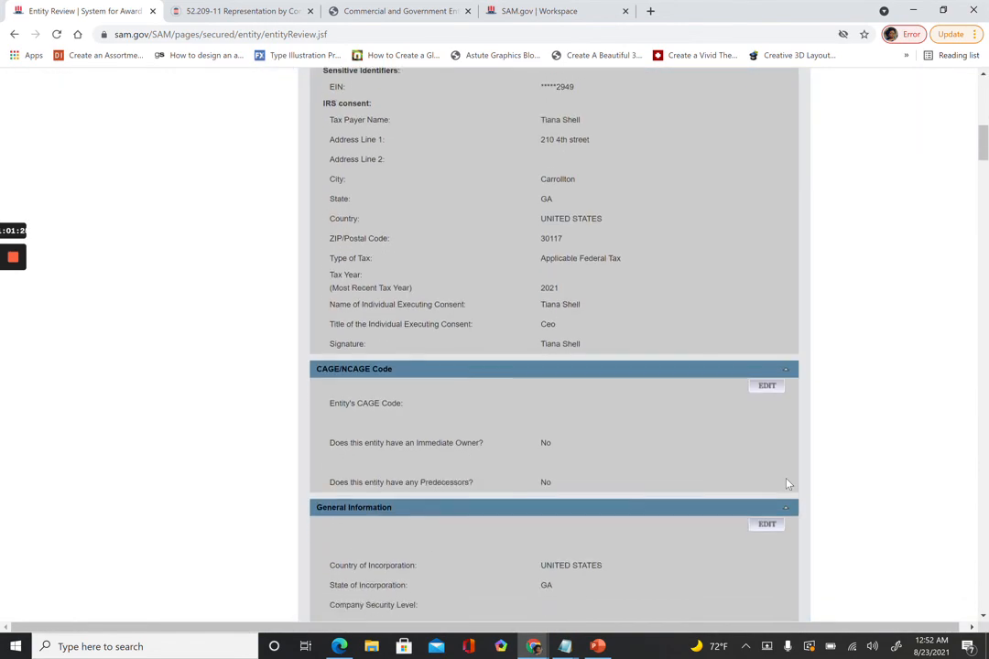
{"action": "scroll", "coordinate": [788, 484], "scroll_direction": "down", "scroll_amount": 20}
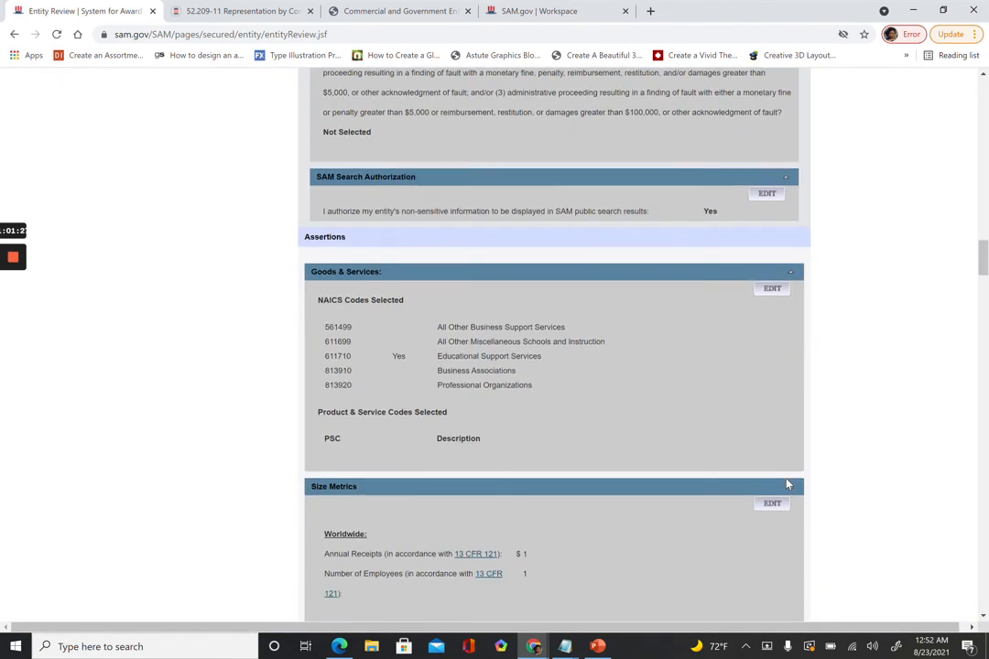
{"action": "scroll", "coordinate": [788, 485], "scroll_direction": "down", "scroll_amount": 20}
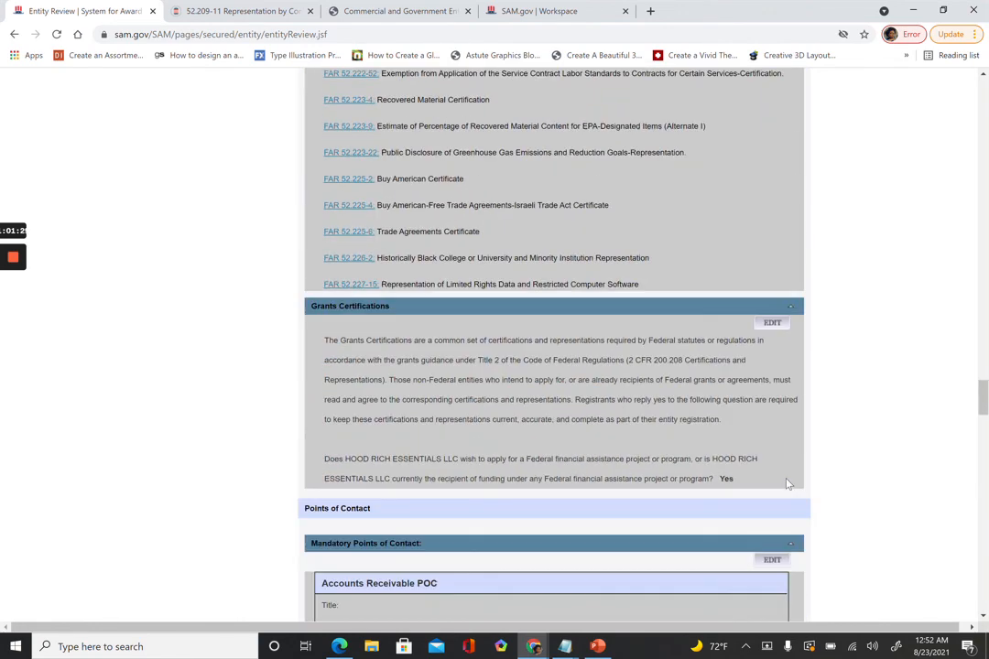
{"action": "scroll", "coordinate": [788, 484], "scroll_direction": "down", "scroll_amount": 15}
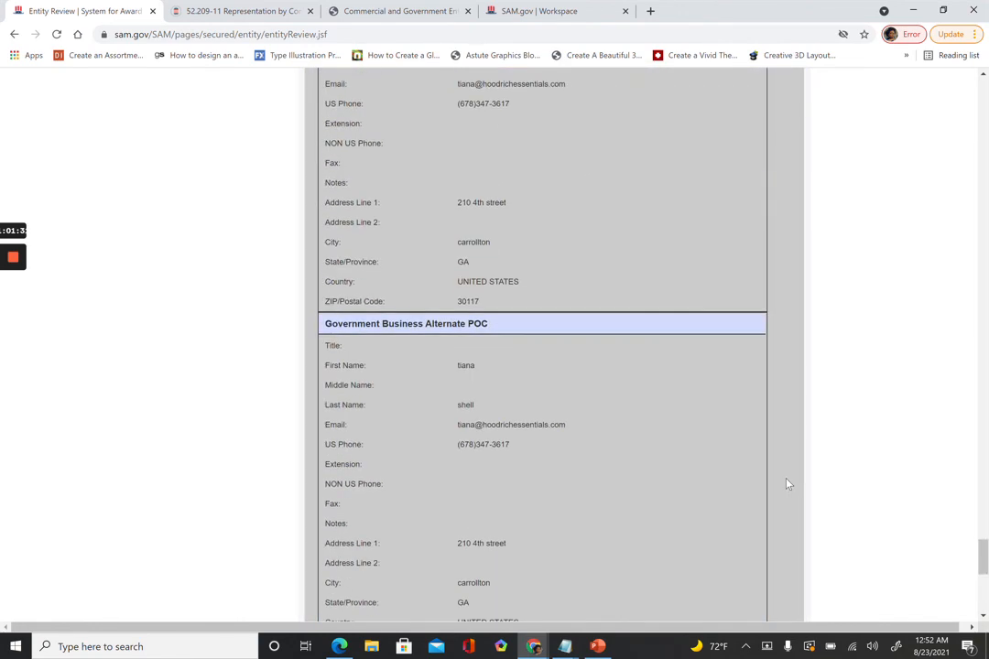
{"action": "scroll", "coordinate": [788, 484], "scroll_direction": "down", "scroll_amount": 1}
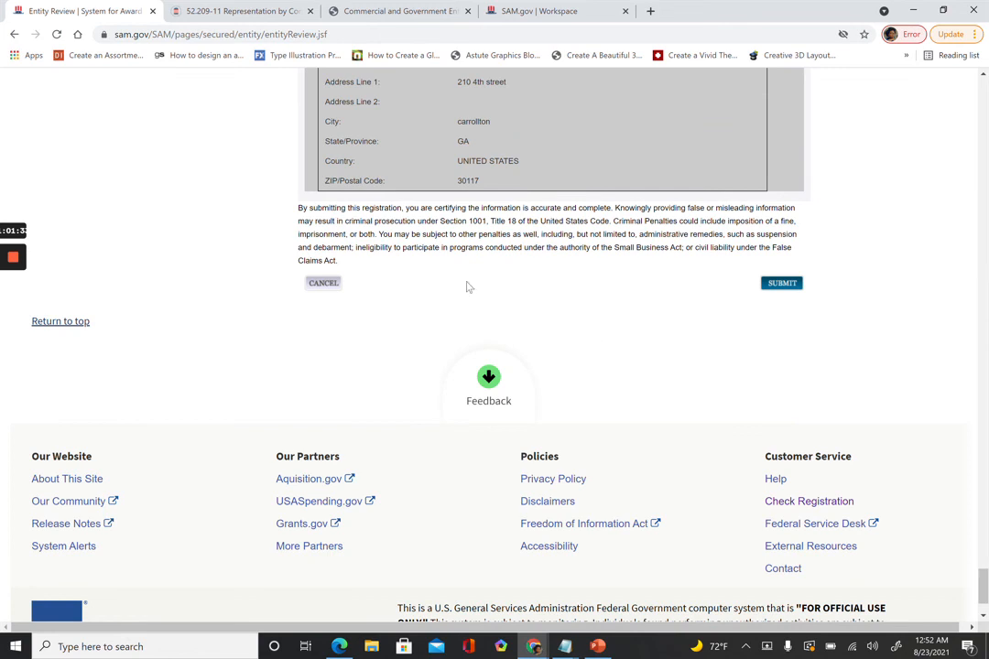
{"action": "scroll", "coordinate": [370, 167], "scroll_direction": "down", "scroll_amount": 1}
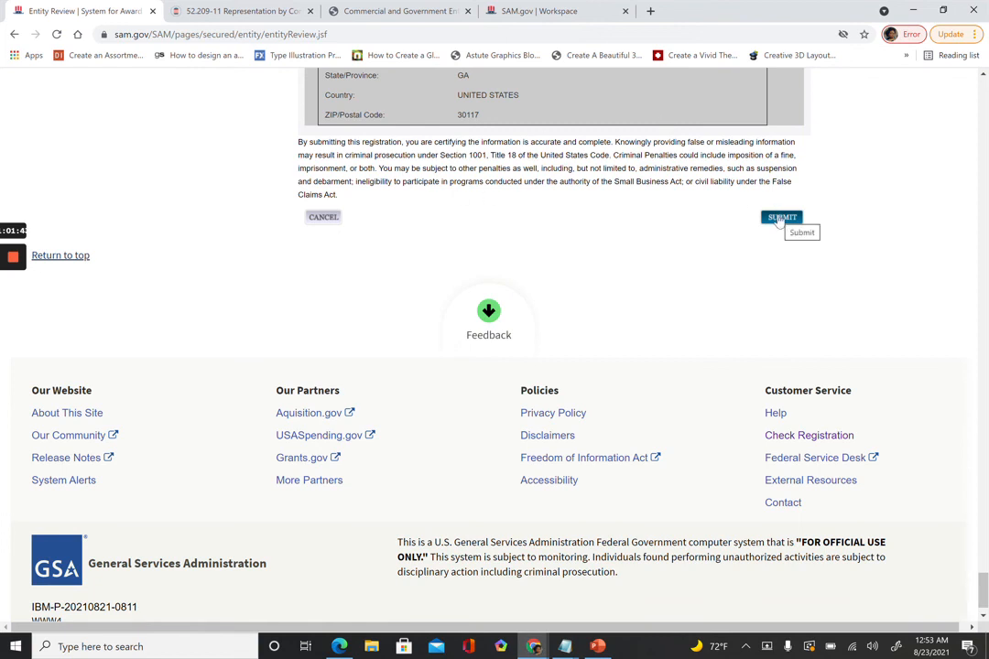
- Submit the entity registration from the Entity Review page and wait for confirmation
{"action": "left_click", "coordinate": [779, 219]}
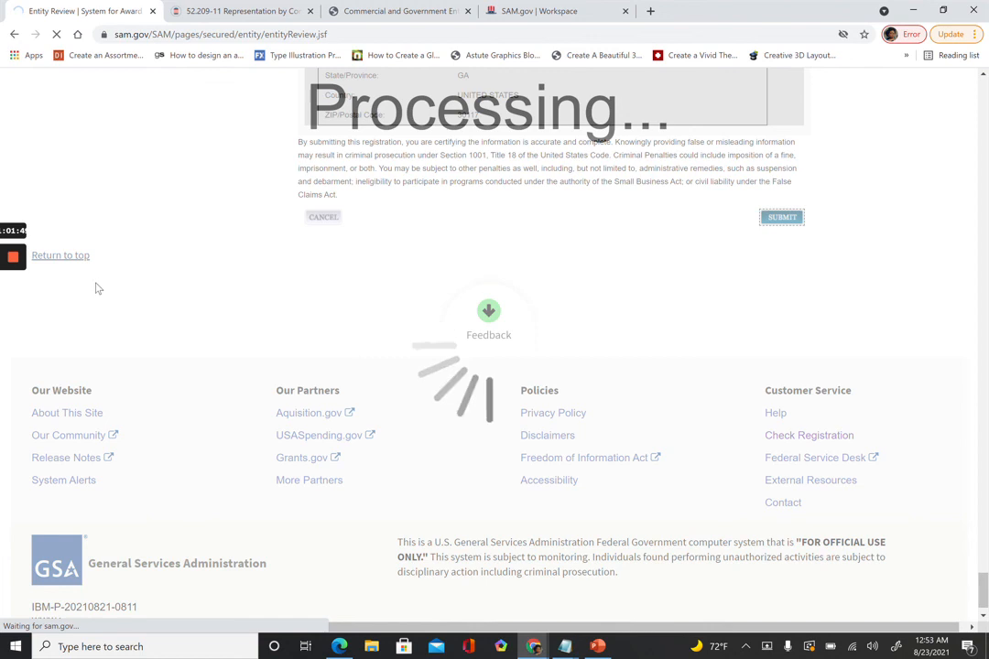
{"action": "mouse_move", "coordinate": [14, 268]}
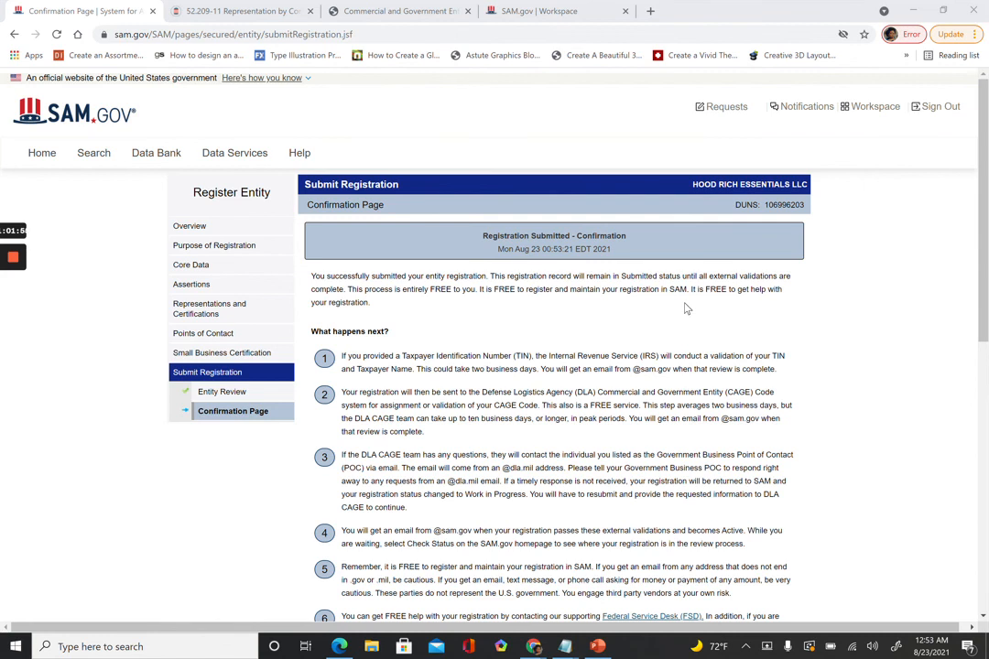
- Read the Registration Submitted confirmation and next steps, then return to the Entity Workspace
{"action": "scroll", "coordinate": [687, 308], "scroll_direction": "down", "scroll_amount": 1}
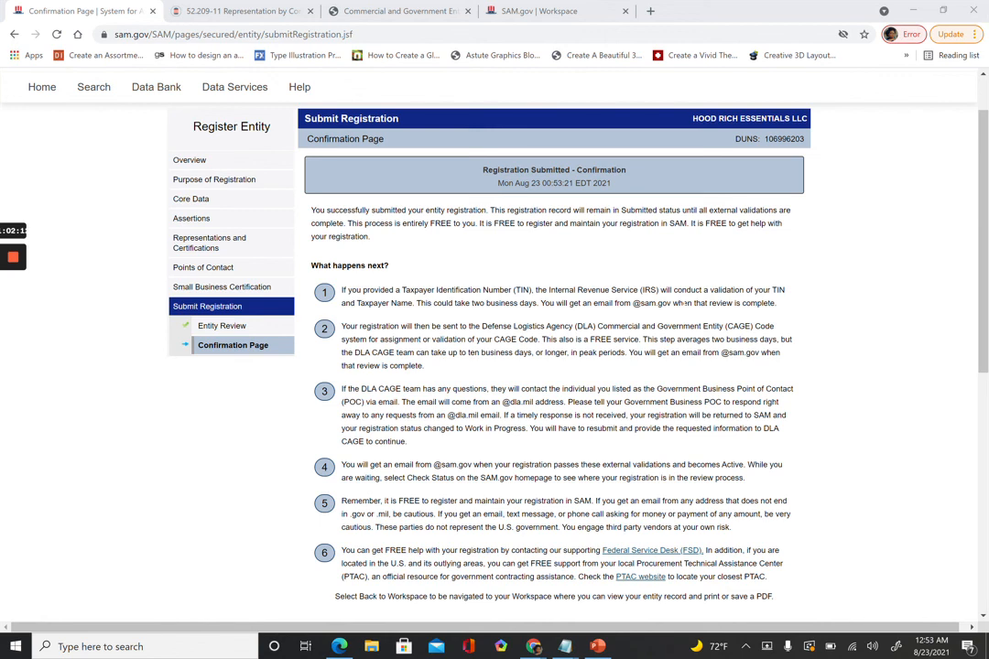
{"action": "scroll", "coordinate": [685, 303], "scroll_direction": "down", "scroll_amount": 3}
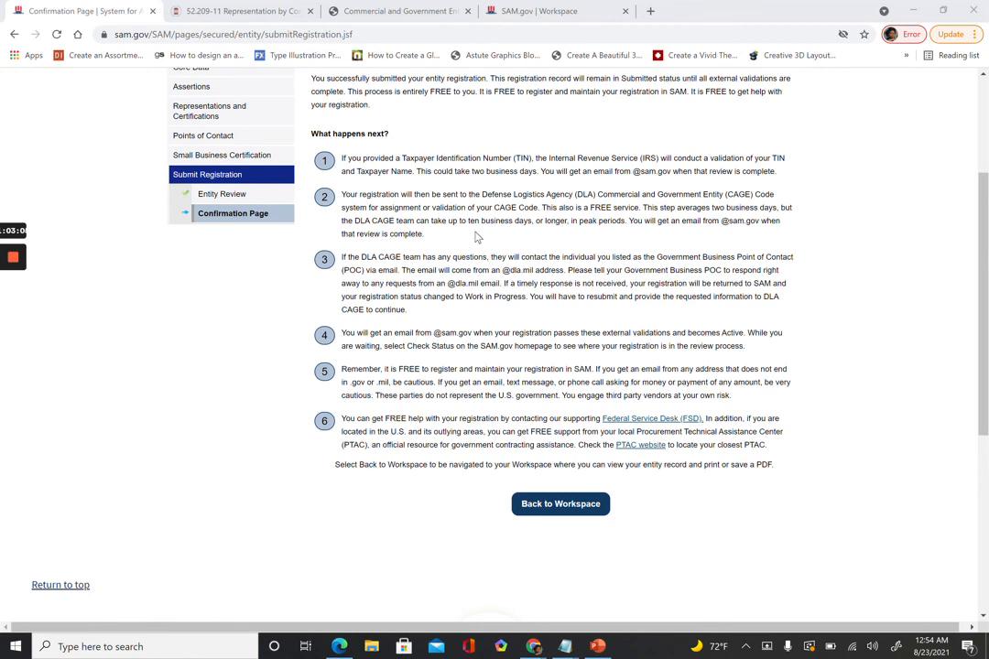
{"action": "scroll", "coordinate": [475, 237], "scroll_direction": "down", "scroll_amount": 3}
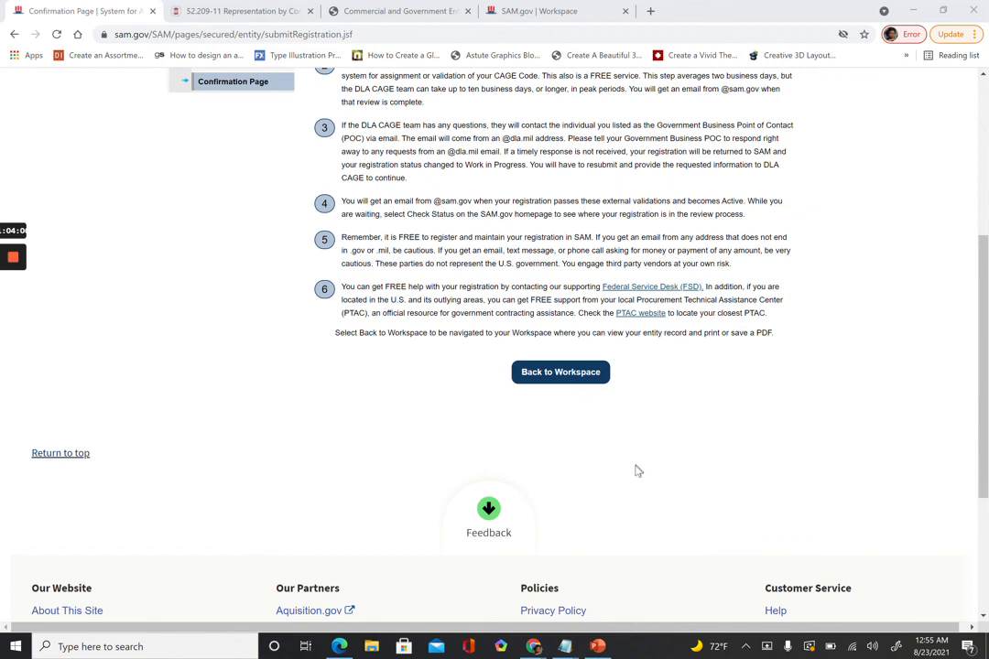
{"action": "scroll", "coordinate": [638, 467], "scroll_direction": "up", "scroll_amount": 2}
{"action": "left_click", "coordinate": [557, 581]}
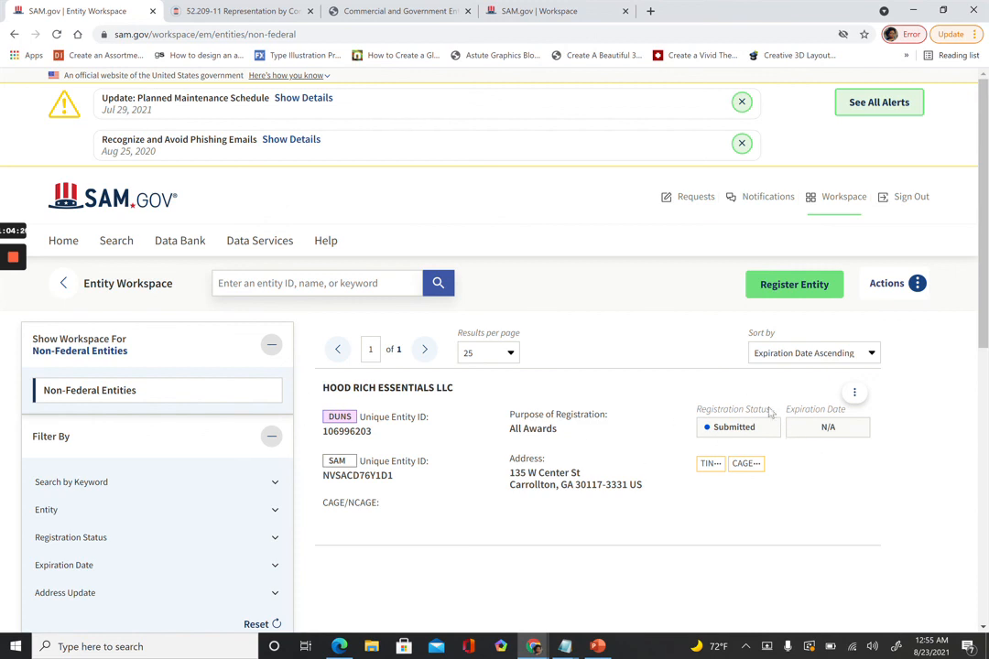
- Check the Entity Workspace listing shows the LLC as Submitted with expiration N/A
{"action": "scroll", "coordinate": [746, 430], "scroll_direction": "down", "scroll_amount": 1}
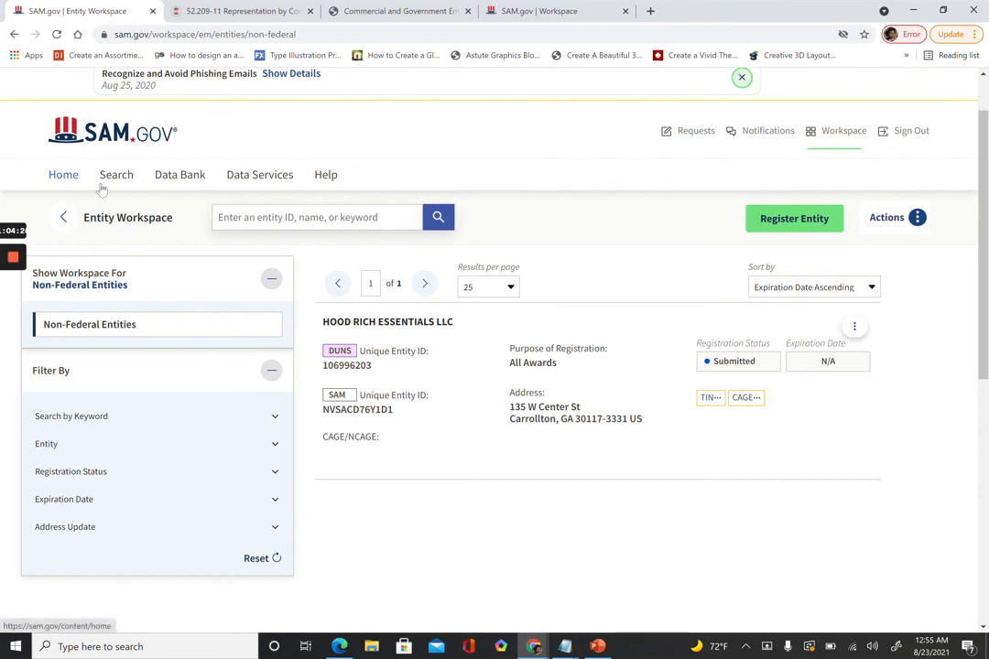
- Open the main Workspace dashboard and confirm one entity registration counted as Submitted
{"action": "left_click", "coordinate": [843, 131]}
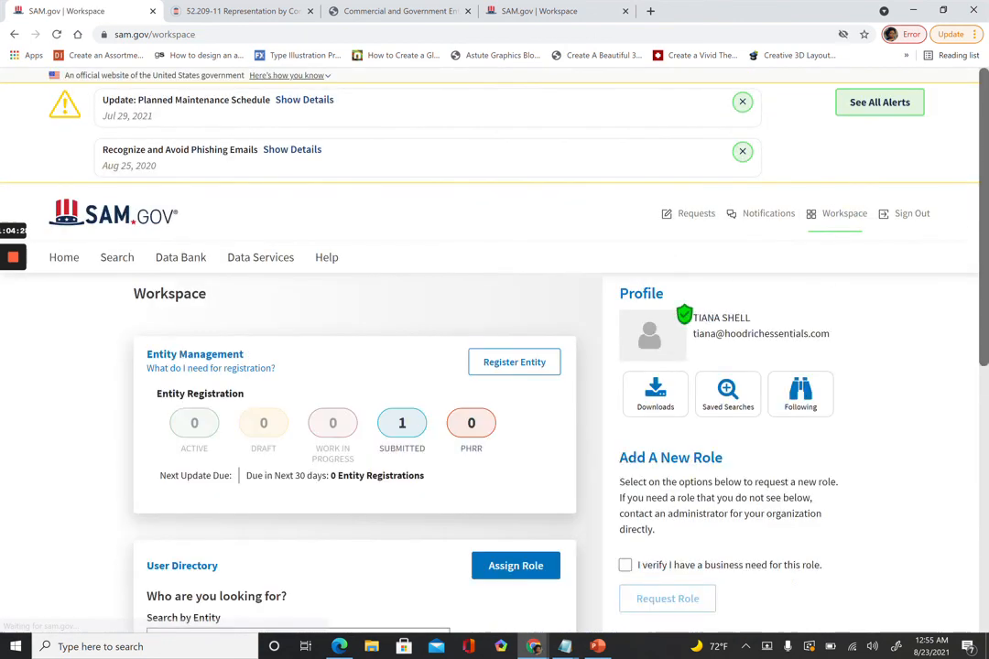
{"action": "scroll", "coordinate": [506, 381], "scroll_direction": "down", "scroll_amount": 1}
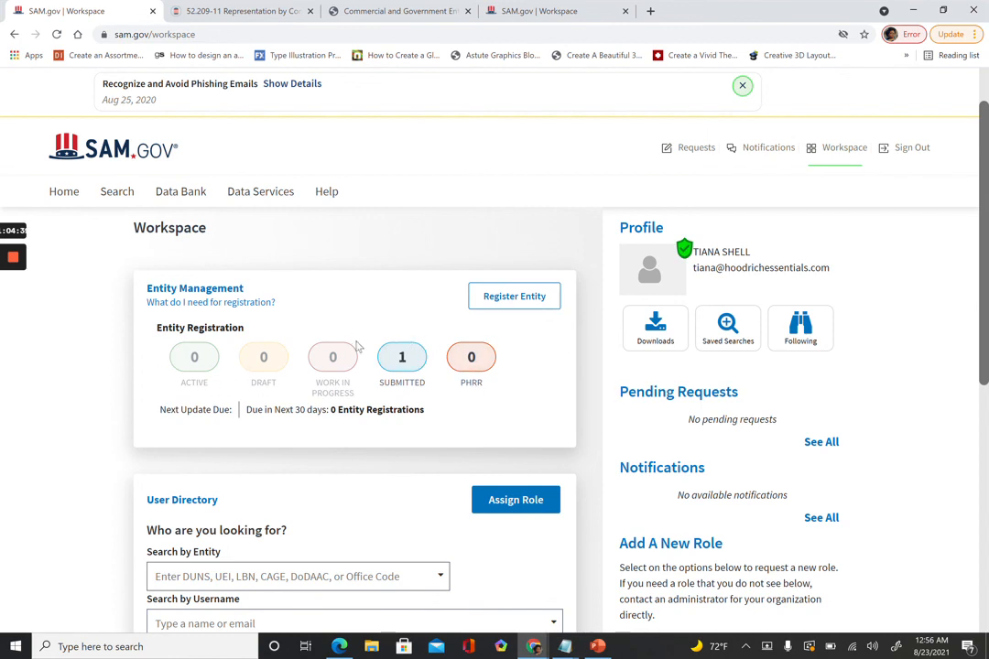
{"action": "scroll", "coordinate": [378, 362], "scroll_direction": "down", "scroll_amount": 3}
{"action": "scroll", "coordinate": [381, 361], "scroll_direction": "down", "scroll_amount": 1}
{"action": "scroll", "coordinate": [380, 362], "scroll_direction": "up", "scroll_amount": 1}
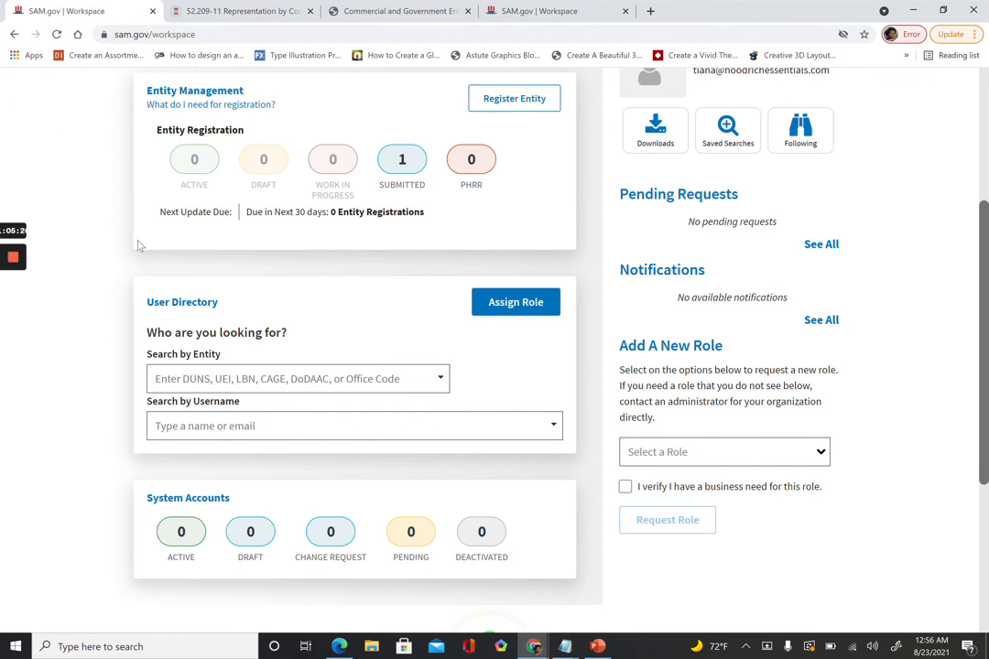
{"action": "mouse_move", "coordinate": [17, 229]}
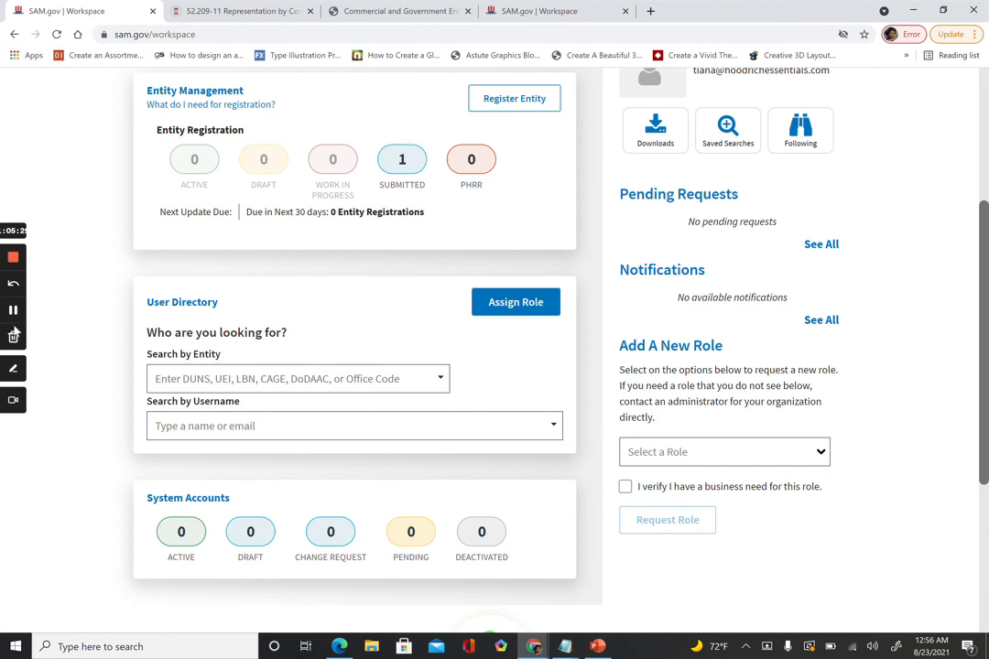
{"action": "left_click", "coordinate": [13, 259]}
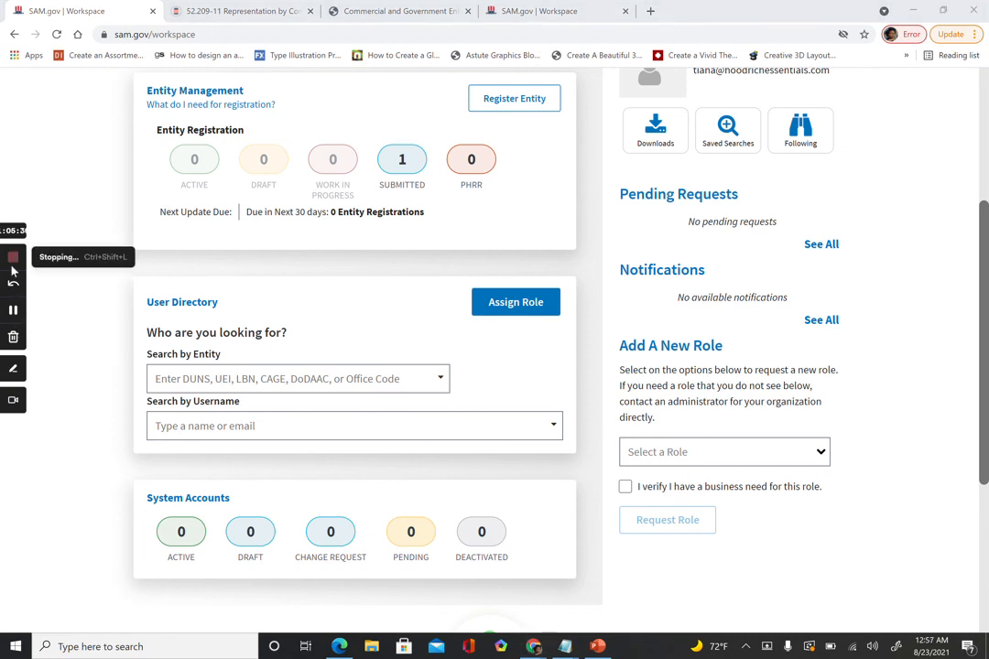